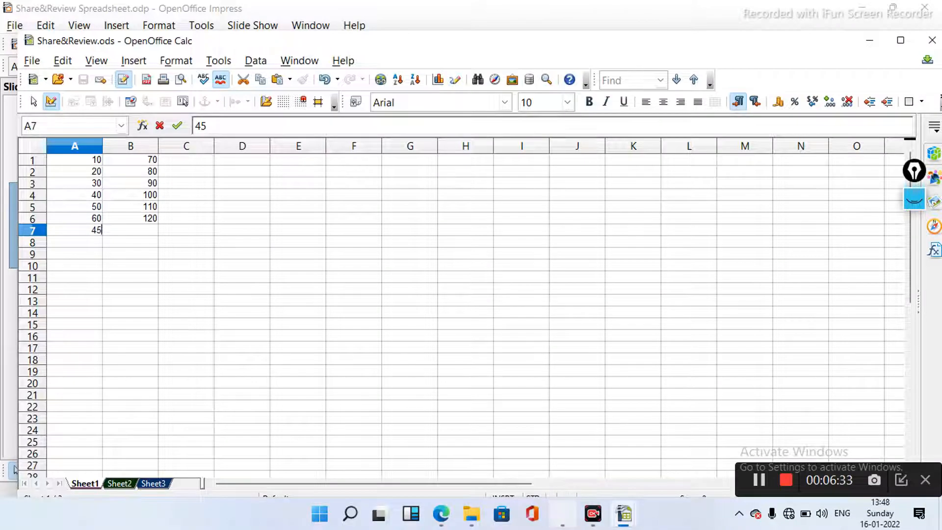
- Commit 45 in A7, then enter 54 in B7, 45 in A8 and 67 in B8
{"action": "key", "text": "Tab"}
{"action": "type", "text": "54"}
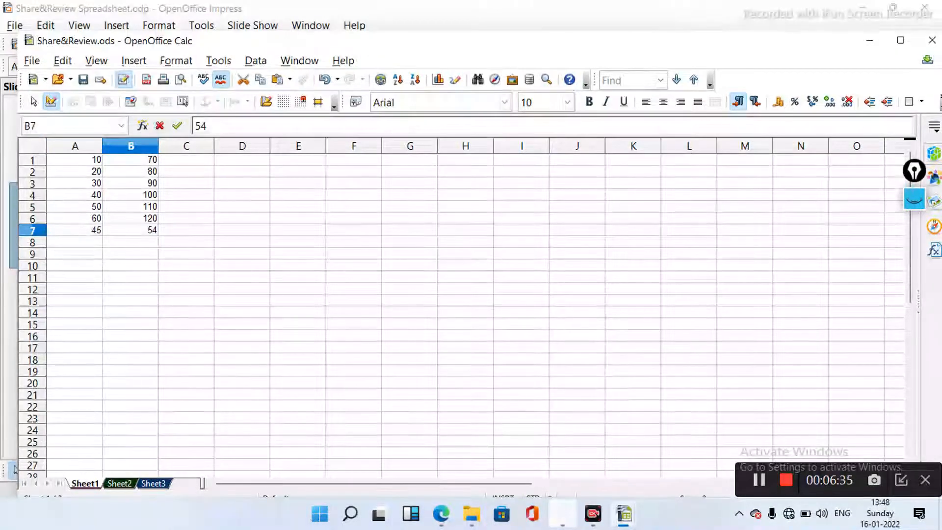
{"action": "key", "text": "Return"}
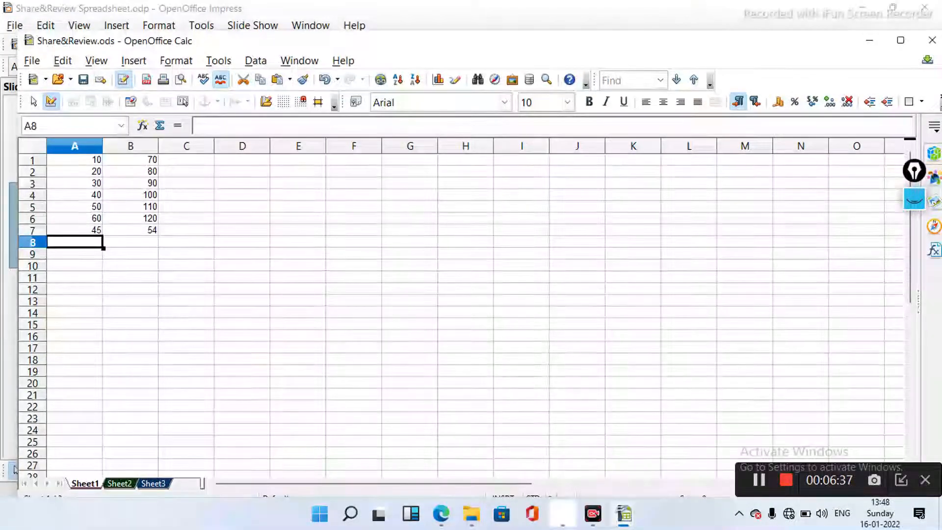
{"action": "type", "text": "45"}
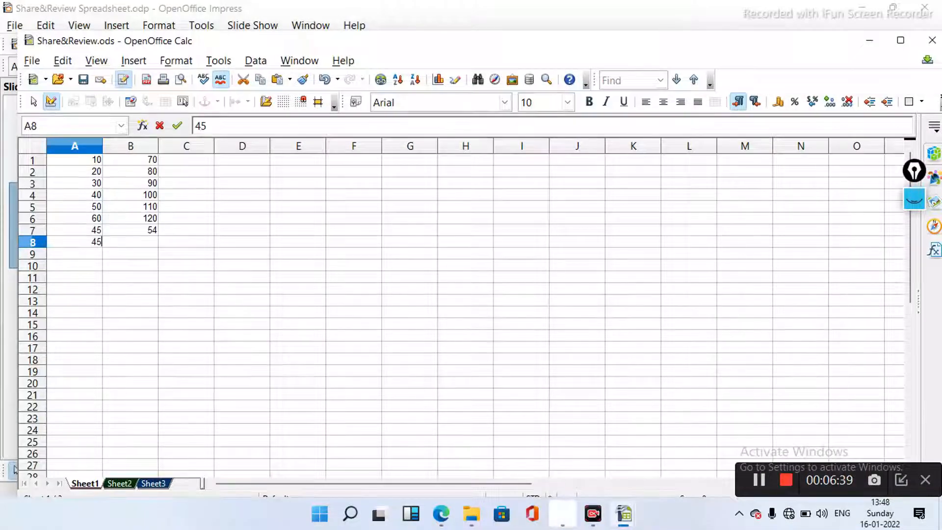
{"action": "key", "text": "Tab"}
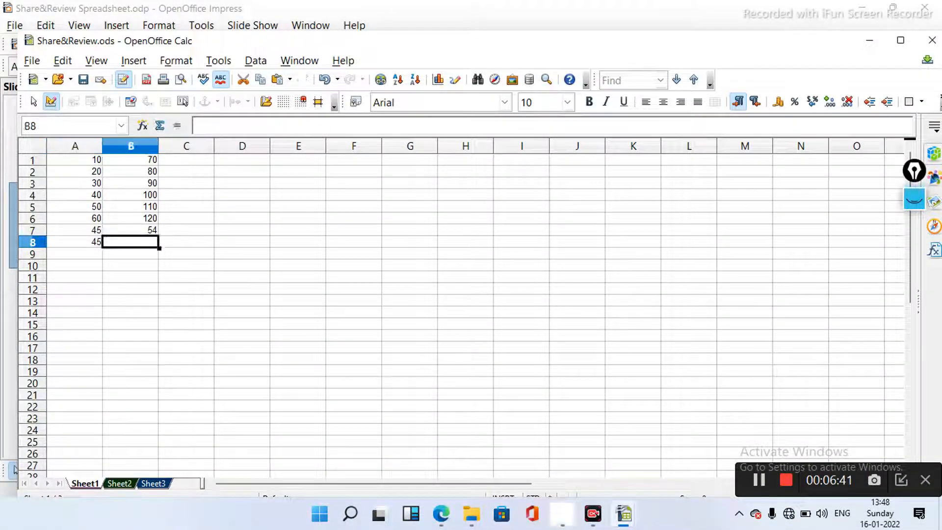
{"action": "type", "text": "67"}
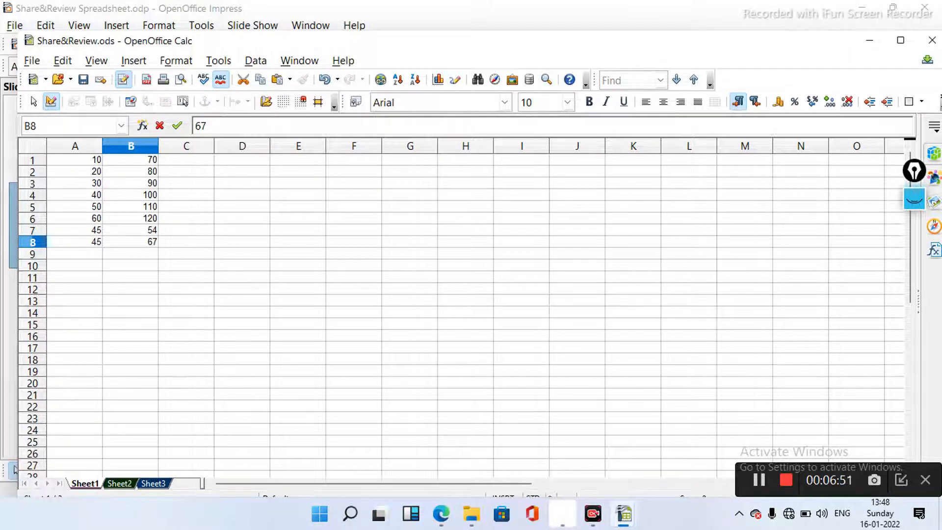
{"action": "key", "text": "alt+t"}
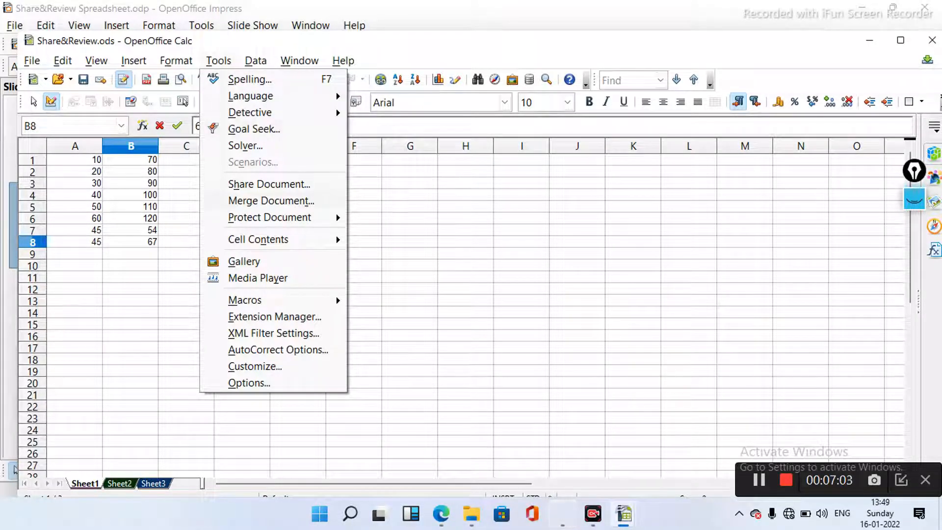
- In Tools > Share Document, tick 'Share this spreadsheet with other users'
{"action": "key", "text": "h"}
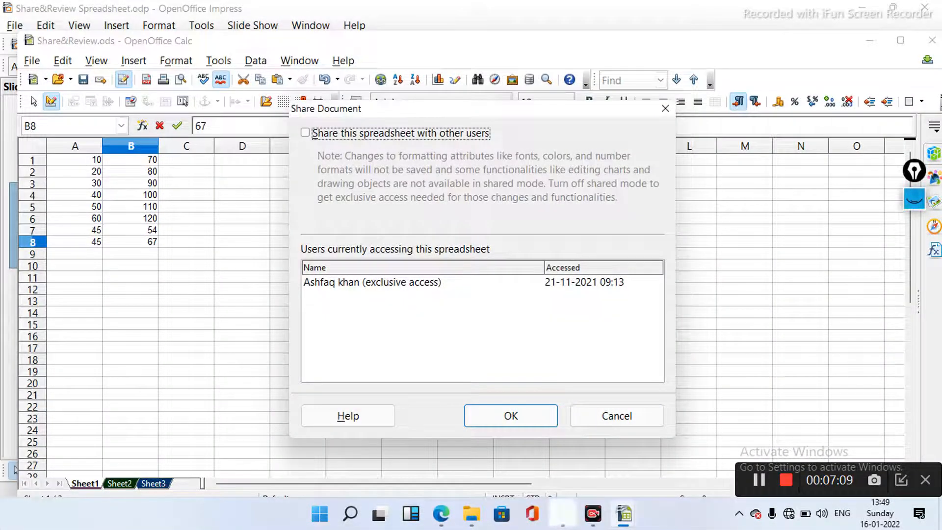
{"action": "left_click", "coordinate": [914, 199]}
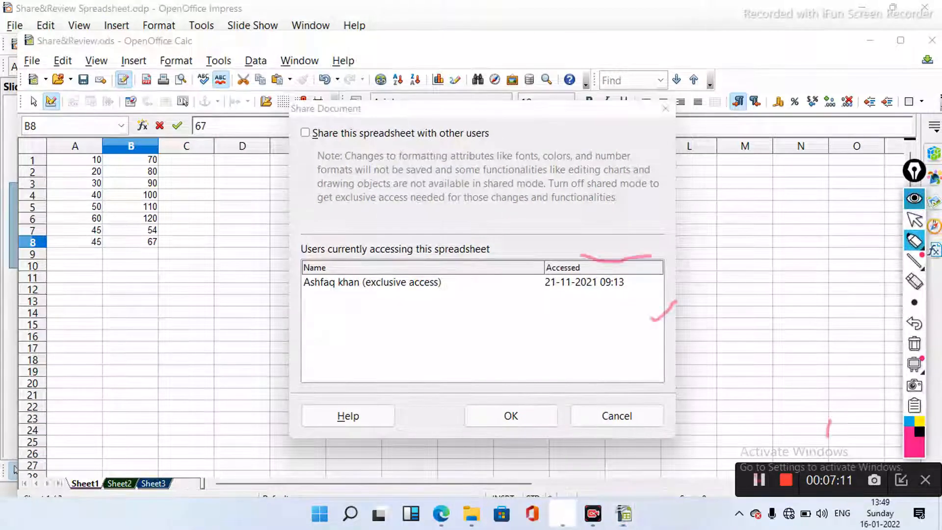
{"action": "mouse_move", "coordinate": [914, 240]}
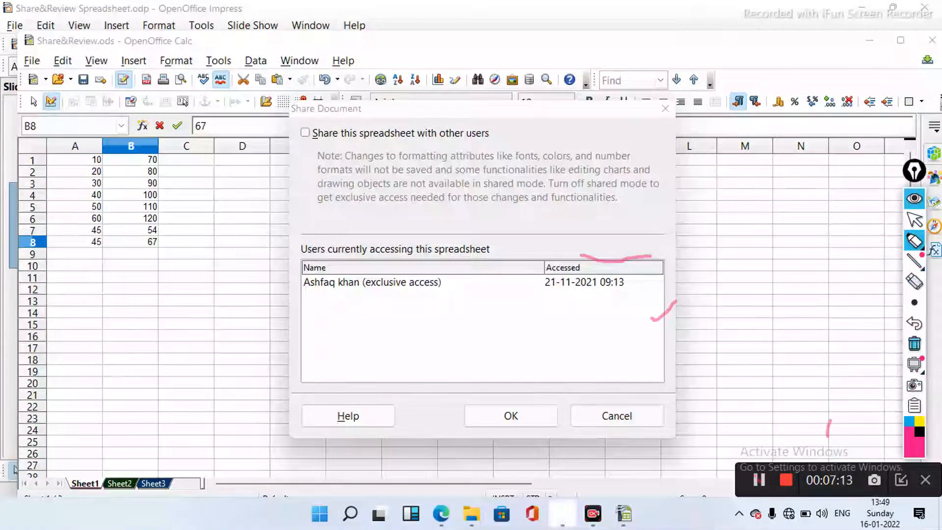
{"action": "left_click", "coordinate": [914, 342]}
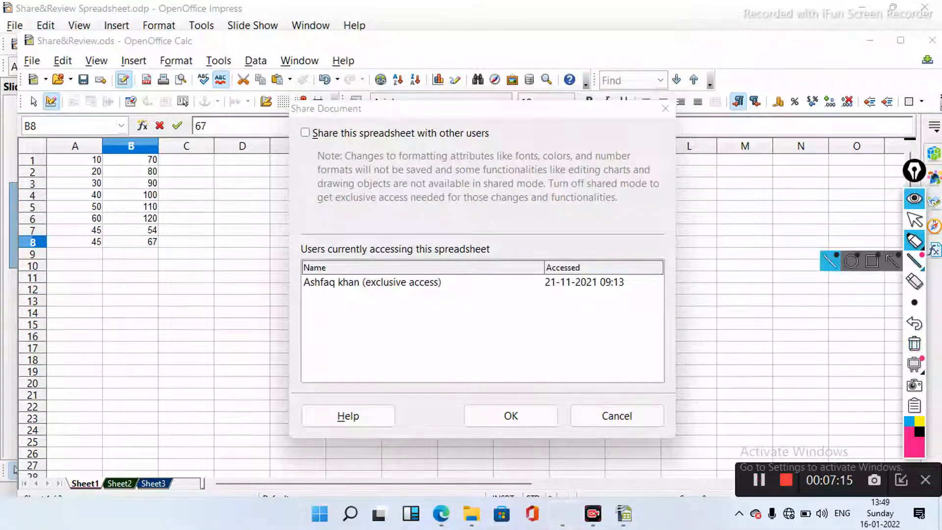
{"action": "left_click", "coordinate": [914, 221]}
{"action": "left_click", "coordinate": [914, 240]}
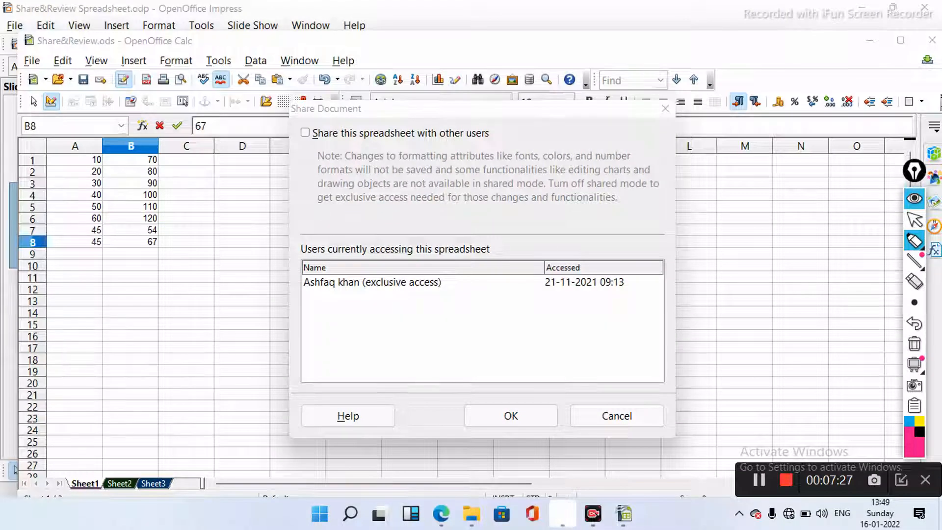
{"action": "mouse_move", "coordinate": [308, 150]}
{"action": "left_mouse_down"}
{"action": "mouse_move", "coordinate": [302, 187]}
{"action": "mouse_move", "coordinate": [311, 211]}
{"action": "mouse_move", "coordinate": [322, 212]}
{"action": "left_mouse_up"}
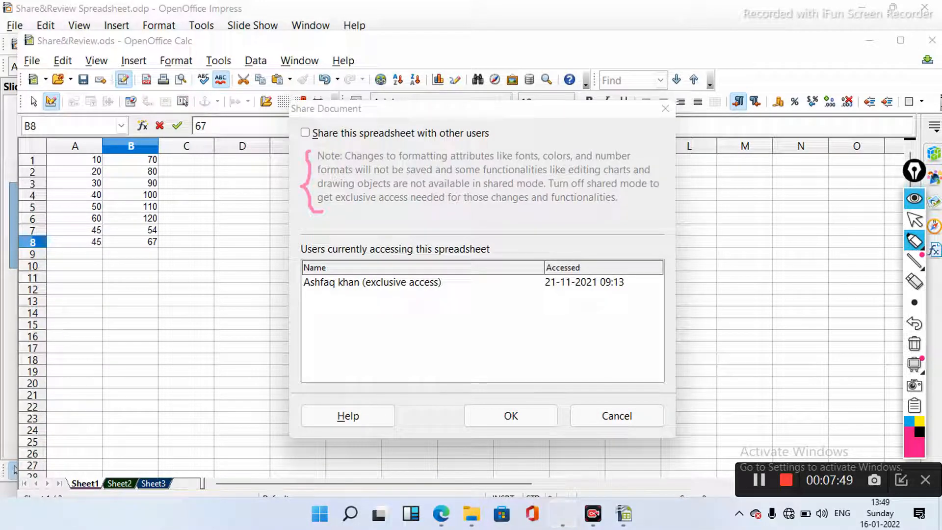
{"action": "mouse_move", "coordinate": [915, 240]}
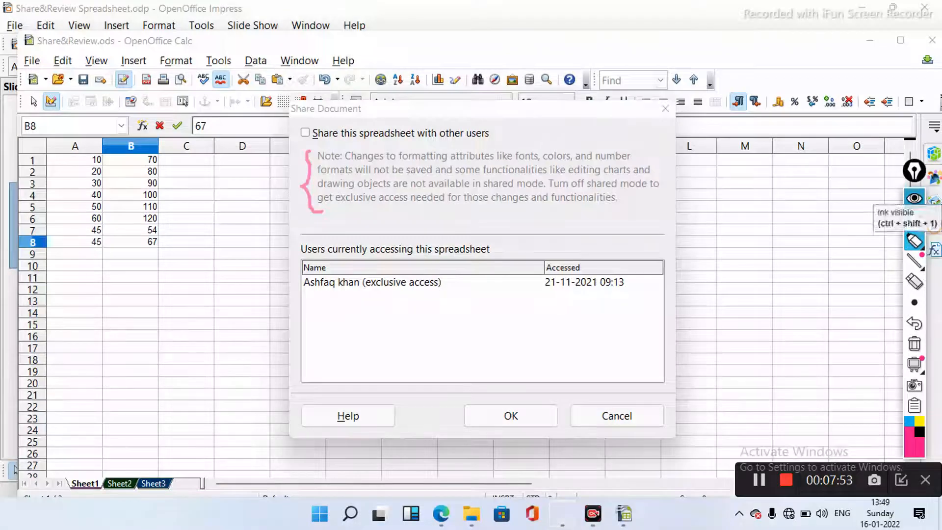
{"action": "left_click", "coordinate": [914, 199]}
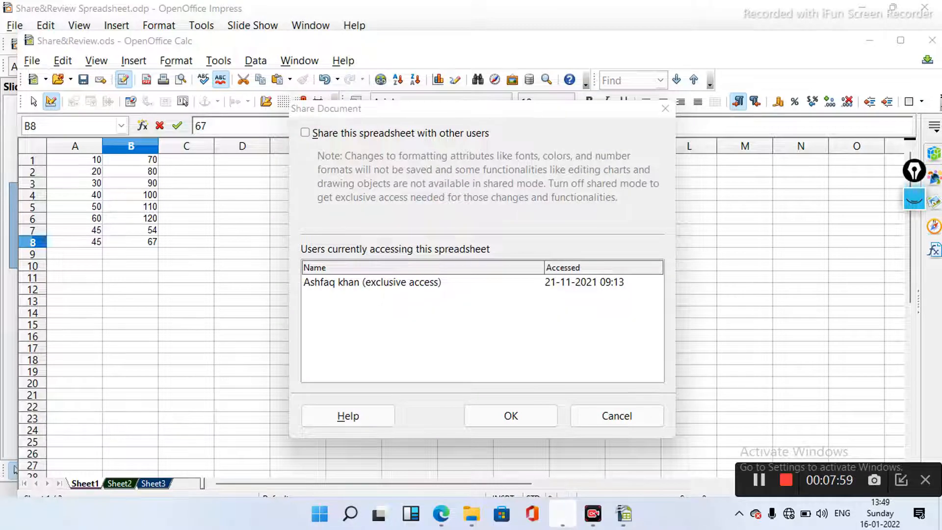
{"action": "key", "text": "alt+s"}
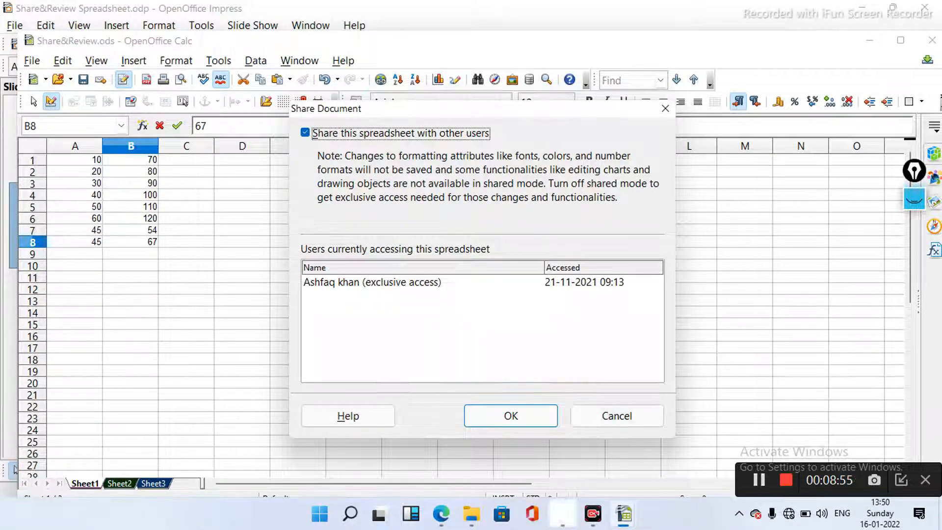
- Confirm the Share Document settings with OK
{"action": "left_click", "coordinate": [510, 416]}
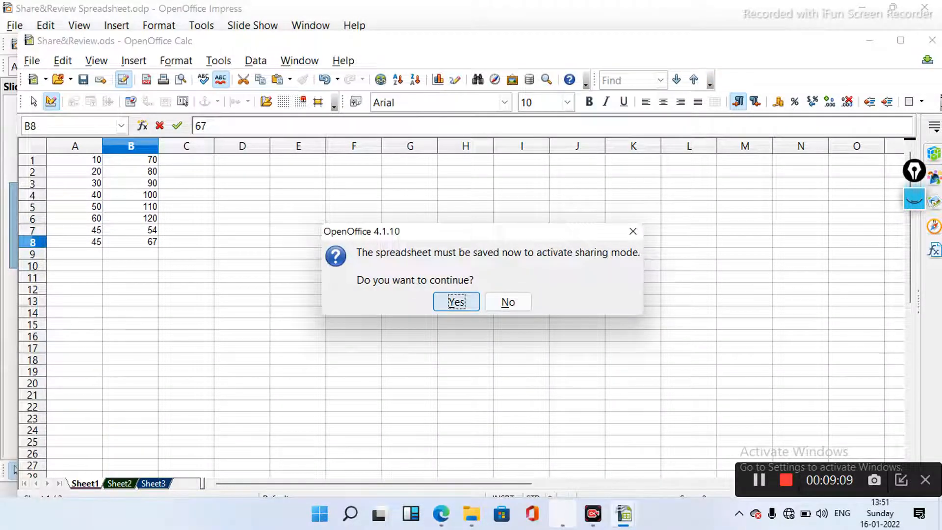
- Agree to save Share&Review.ods now in sharing mode, then maximize the Calc window
{"action": "left_click", "coordinate": [456, 302]}
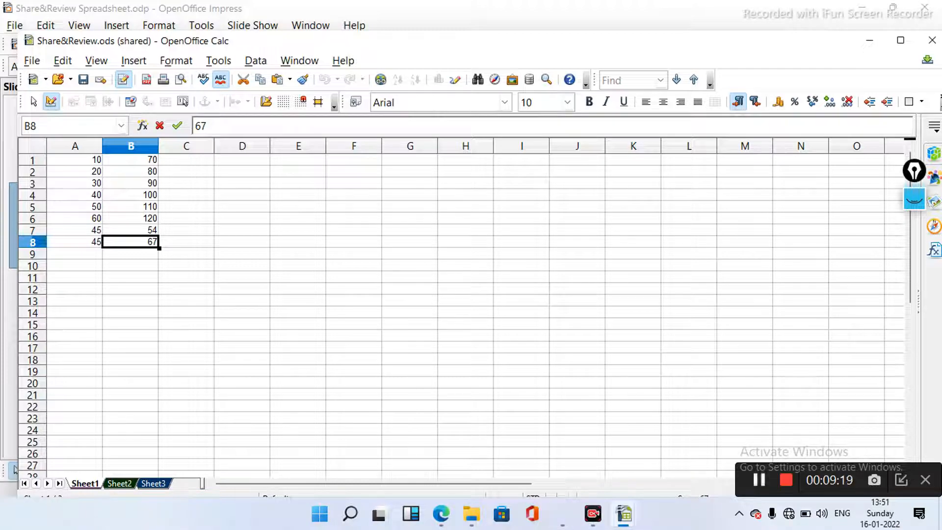
{"action": "key", "text": "super+Up"}
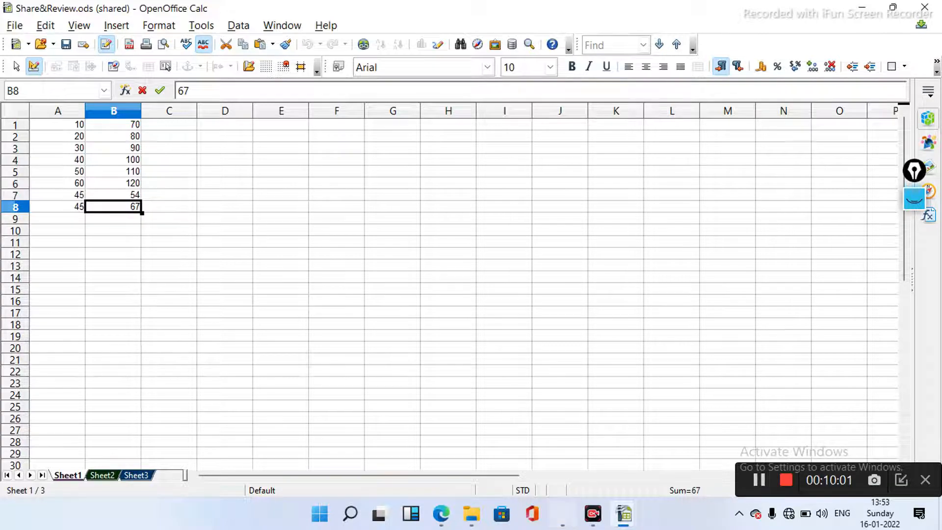
- Bring up the Save As dialog proposing Share&Review in the Documents folder
{"action": "key", "text": "alt+f"}
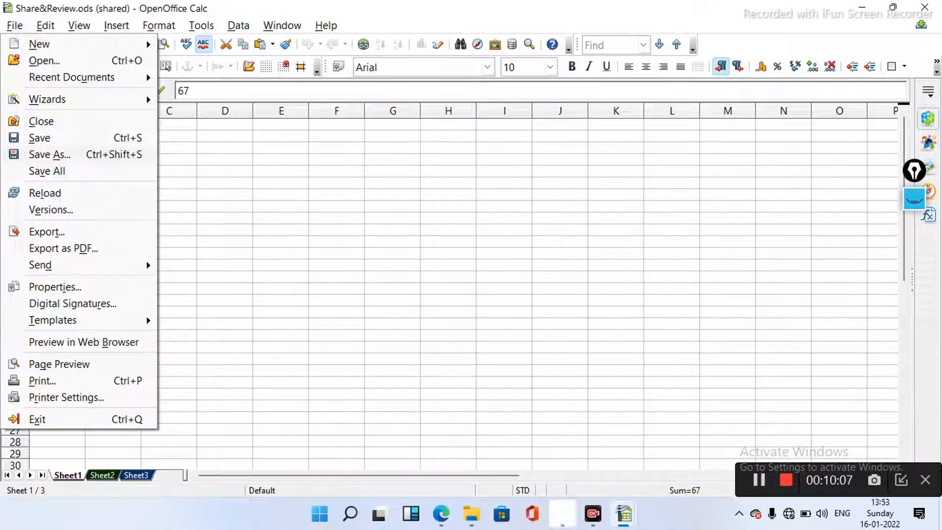
{"action": "key", "text": "Escape"}
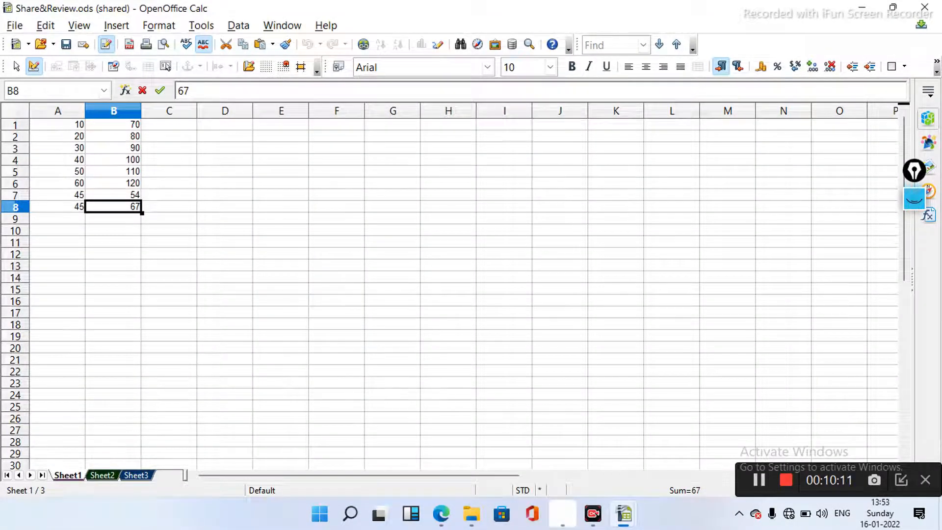
{"action": "key", "text": "ctrl+shift+s"}
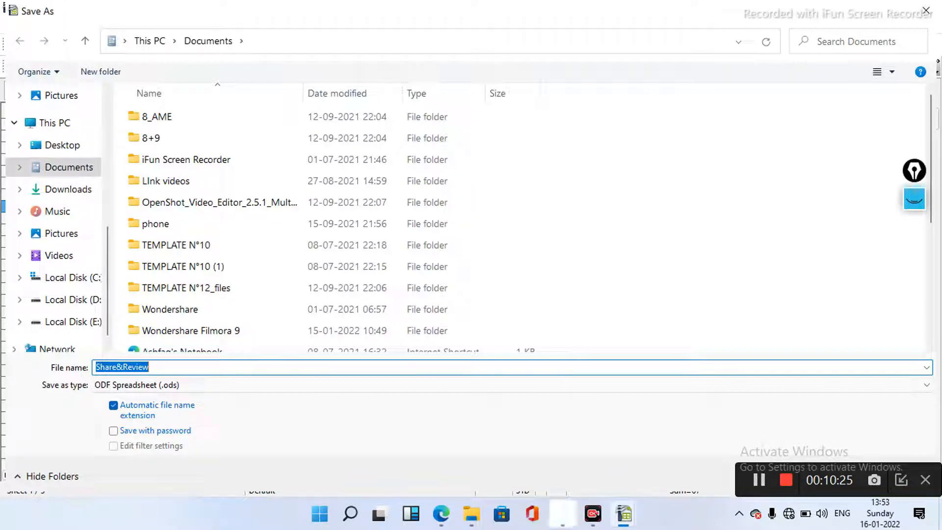
- Replace the file name with Sharedspreadsheet.ods and save the shared spreadsheet under it
{"action": "key", "text": "BackSpace"}
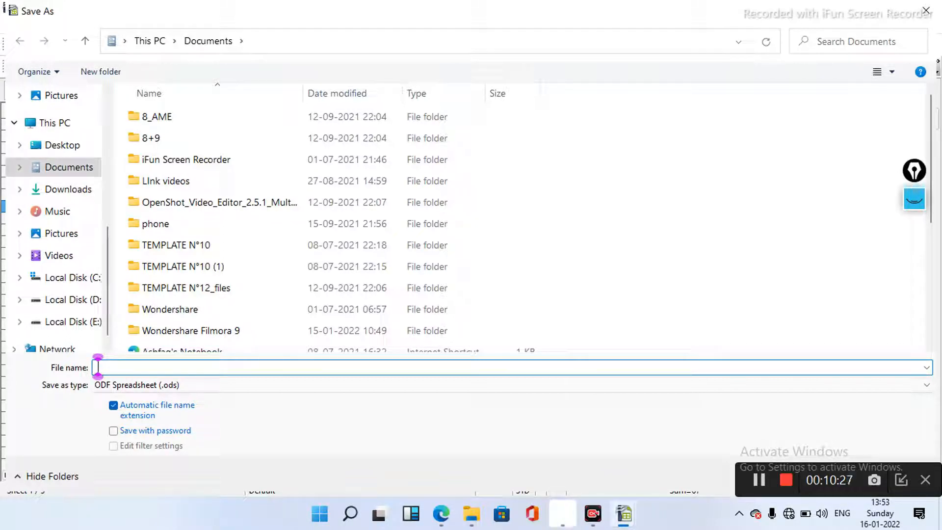
{"action": "type", "text": "Shar"}
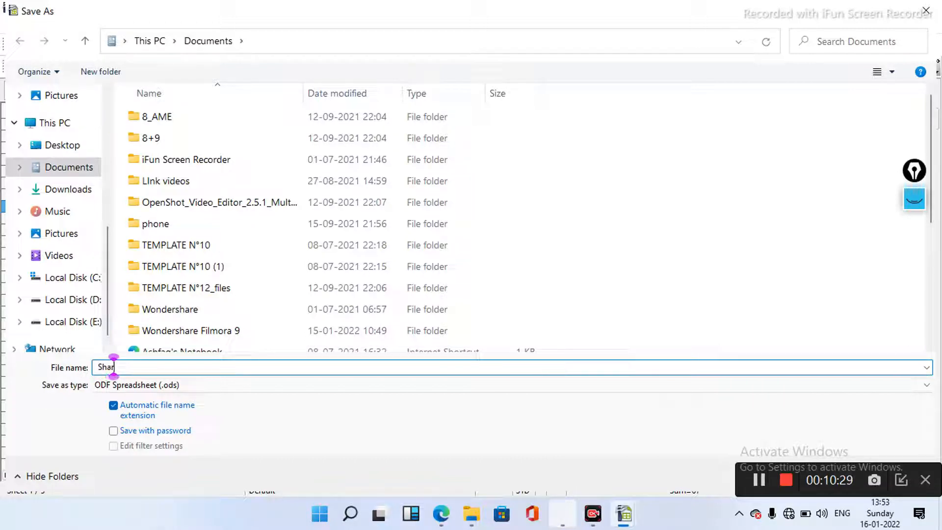
{"action": "type", "text": "ed"}
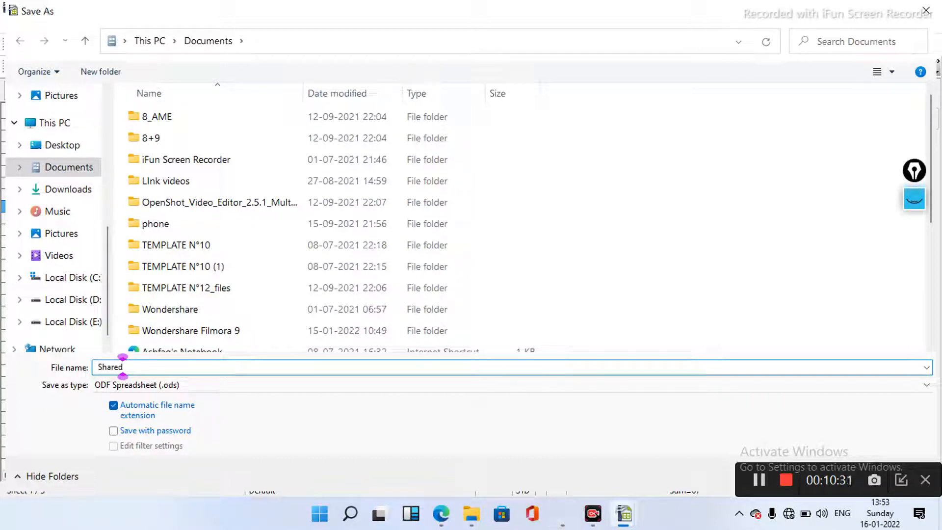
{"action": "type", "text": "sp"}
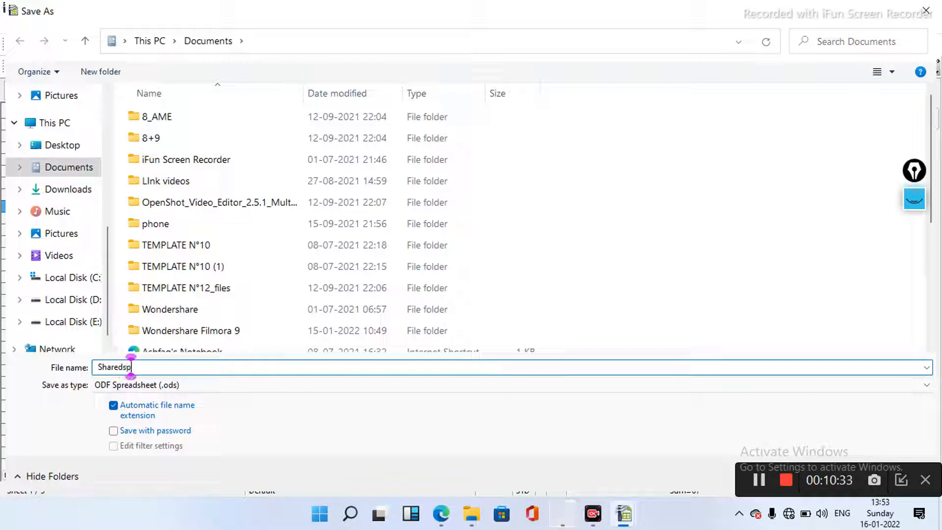
{"action": "type", "text": "reads"}
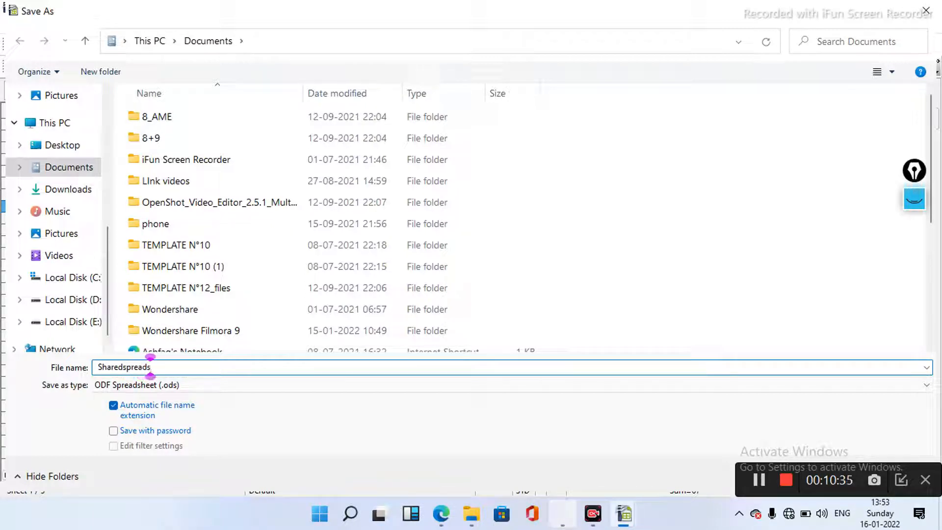
{"action": "type", "text": "heet"}
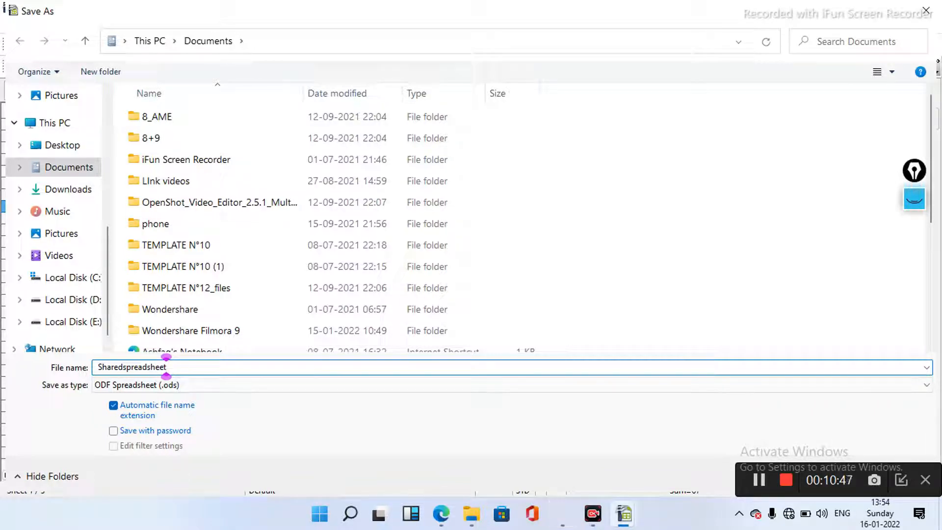
{"action": "key", "text": "Tab"}
{"action": "key", "text": "alt+Down"}
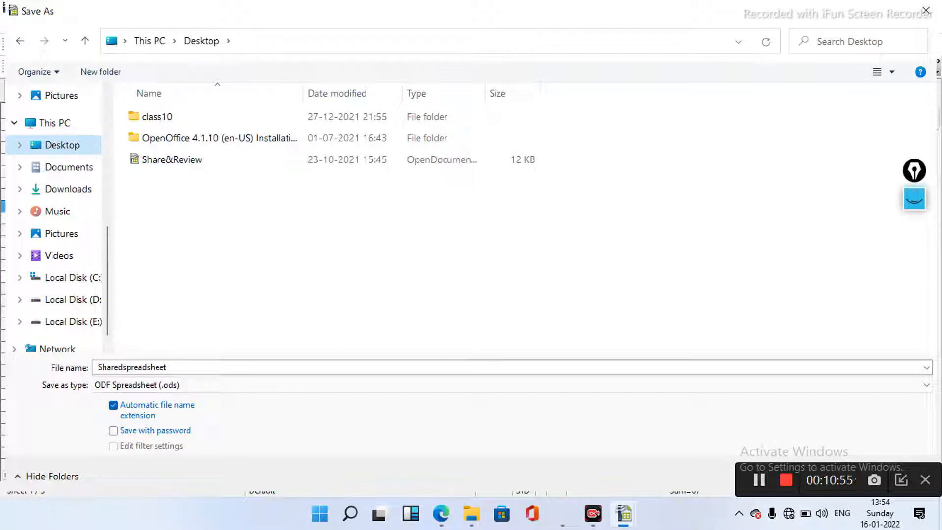
{"action": "left_click", "coordinate": [132, 367]}
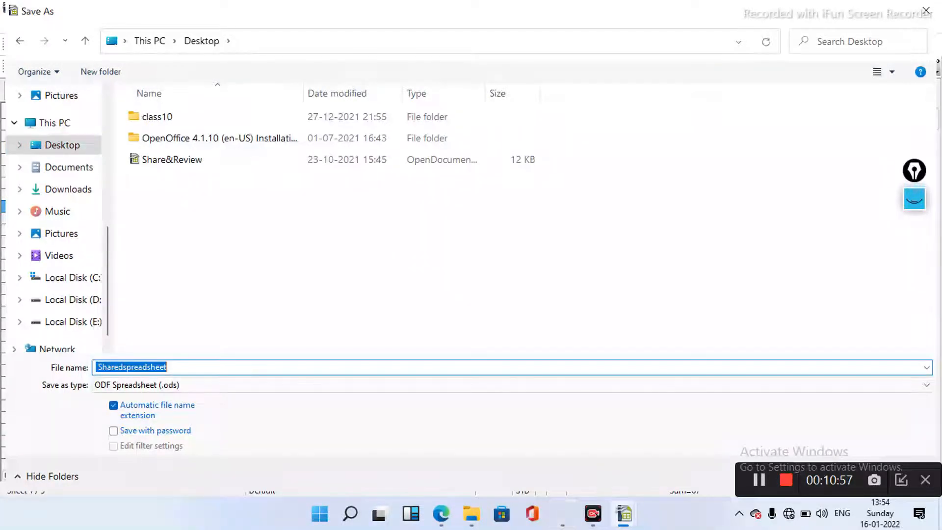
{"action": "left_click", "coordinate": [166, 367]}
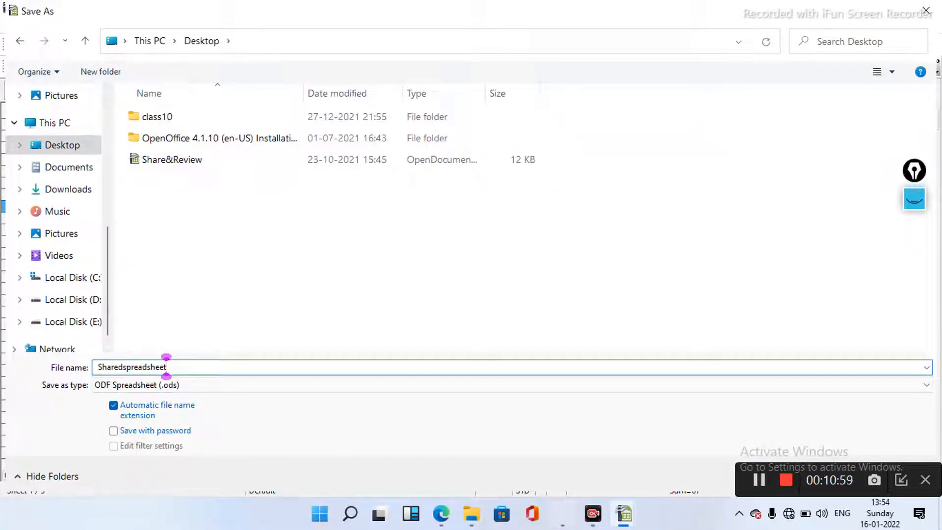
{"action": "type", "text": "."}
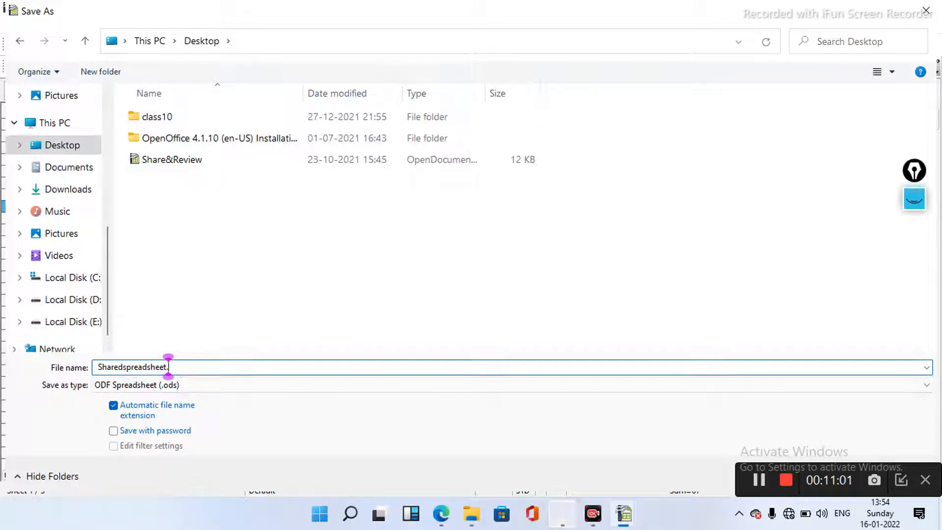
{"action": "type", "text": "ods"}
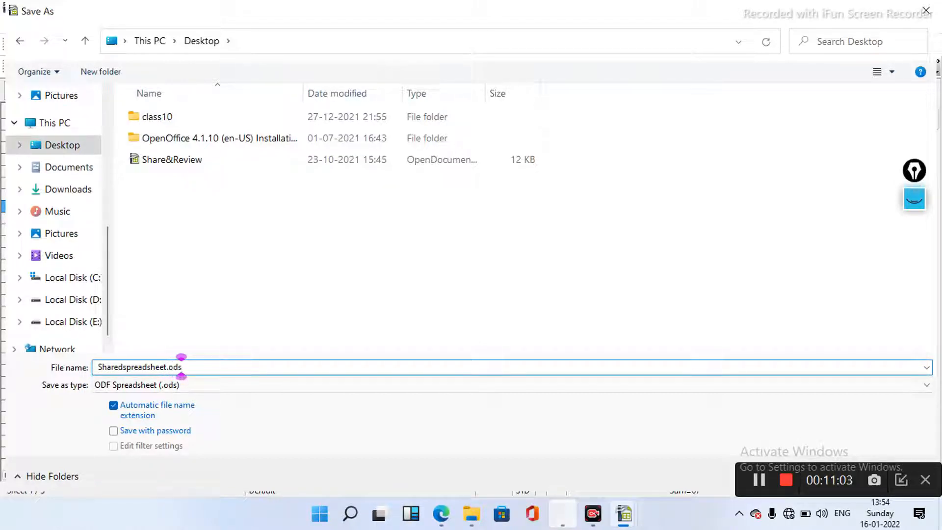
{"action": "key", "text": "Return"}
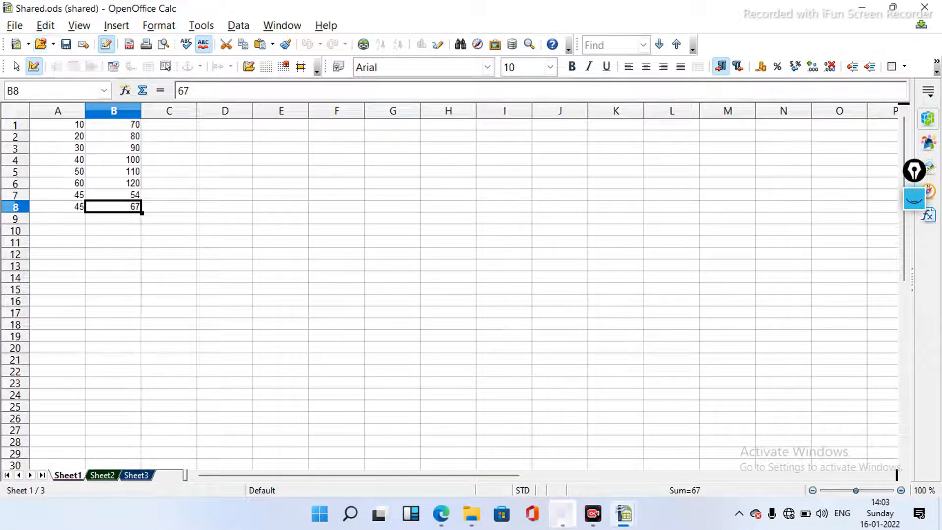
- Browse the Edit, View and Insert menus, then close them and return to the Impress slide
{"action": "key", "text": "alt+e"}
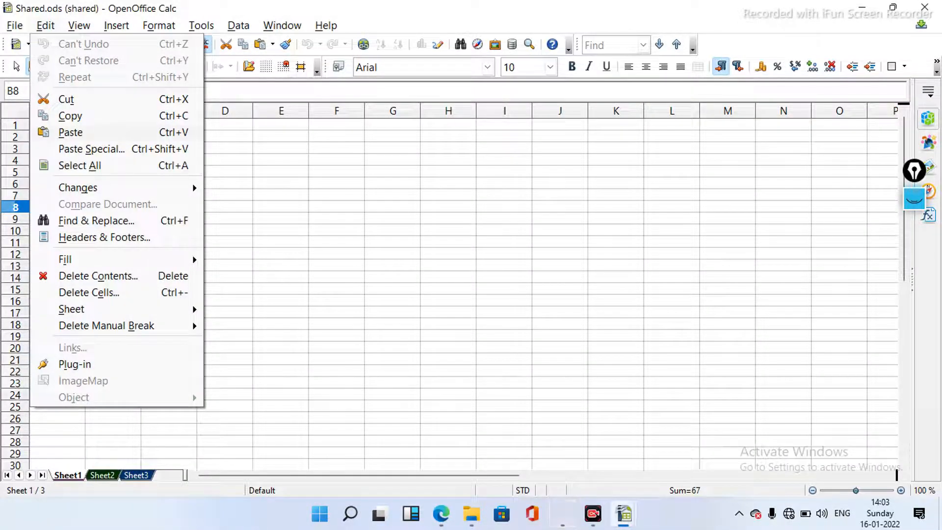
{"action": "key", "text": "Right"}
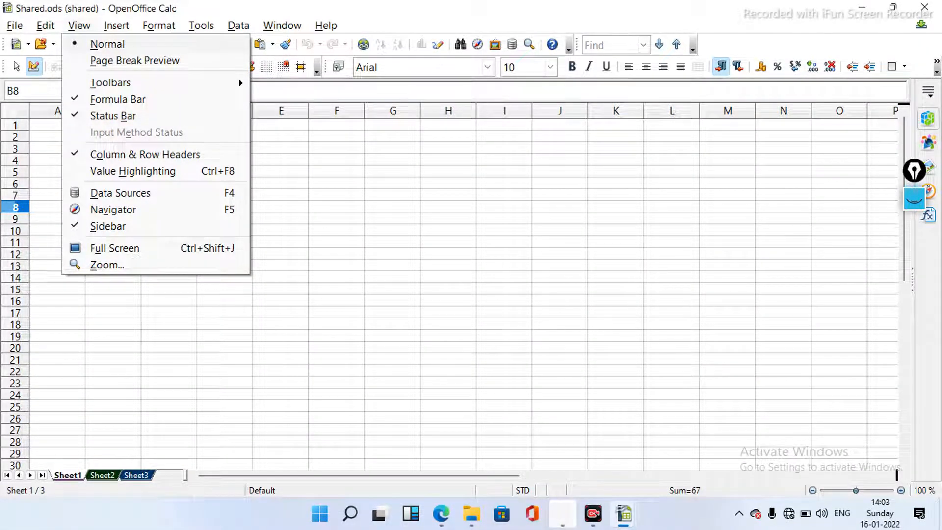
{"action": "key", "text": "Right"}
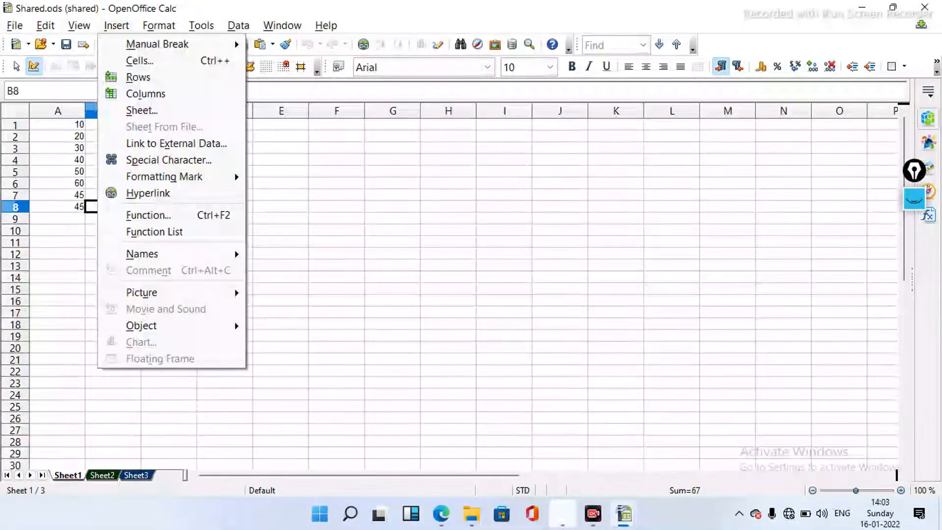
{"action": "key", "text": "Escape"}
{"action": "key", "text": "alt+i"}
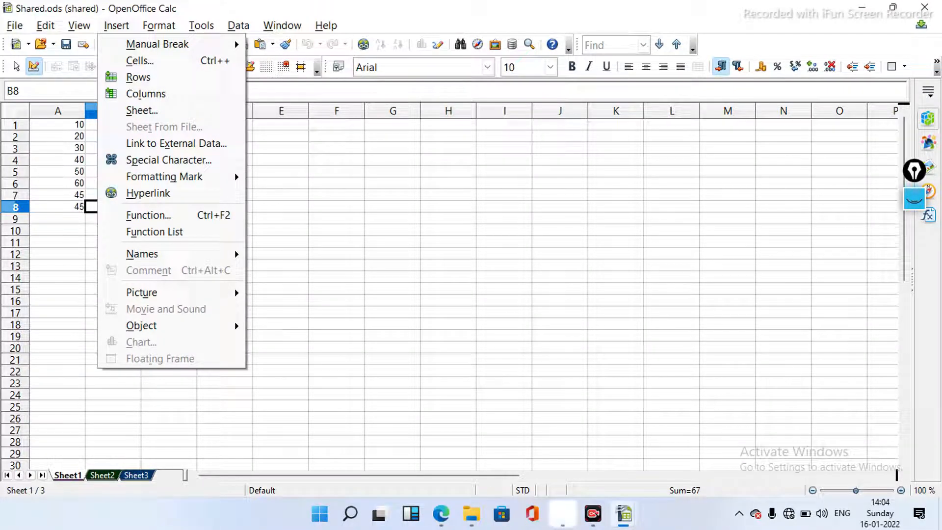
{"action": "key", "text": "Escape"}
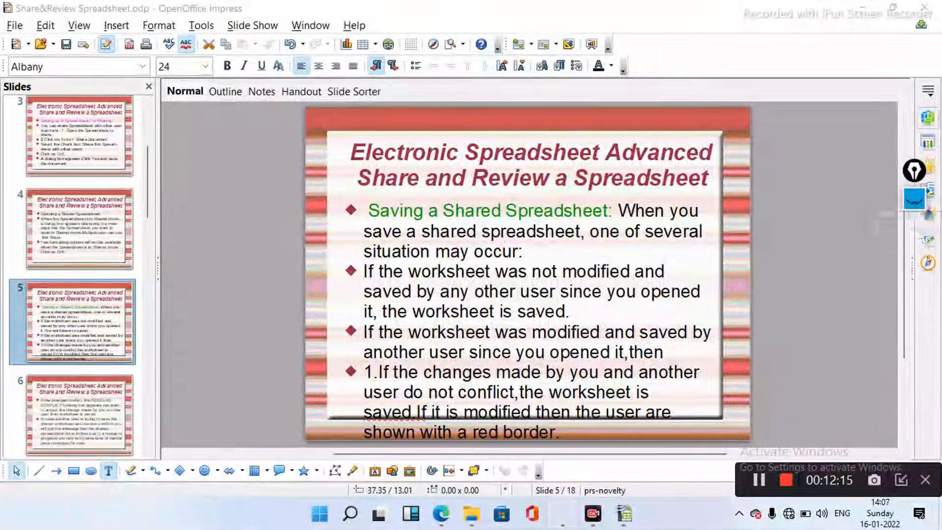
{"action": "left_click", "coordinate": [914, 198]}
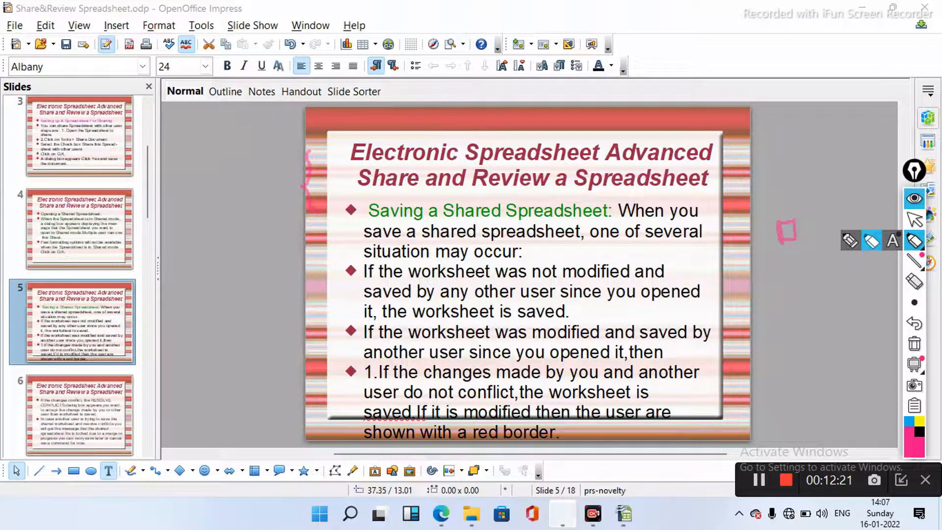
{"action": "left_click_drag", "start_coordinate": [807, 206], "coordinate": [791, 223]}
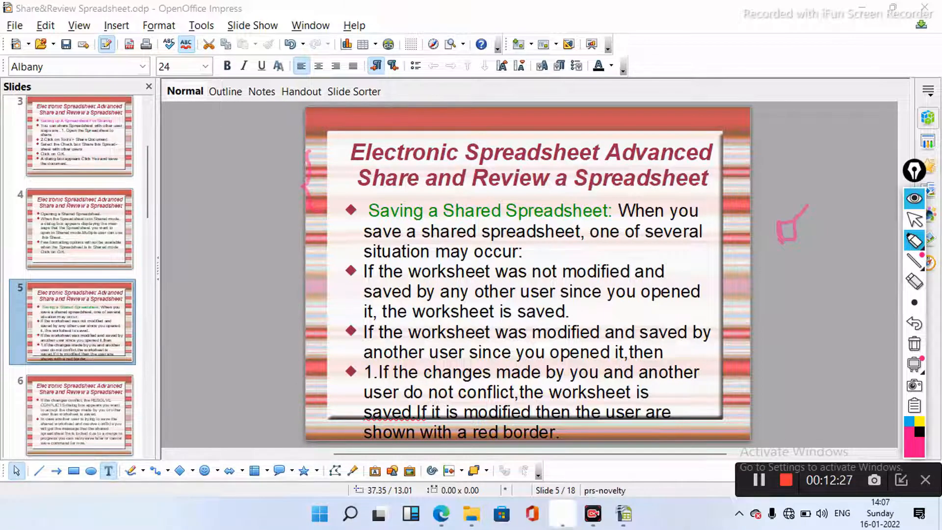
{"action": "left_click_drag", "start_coordinate": [796, 220], "coordinate": [823, 214]}
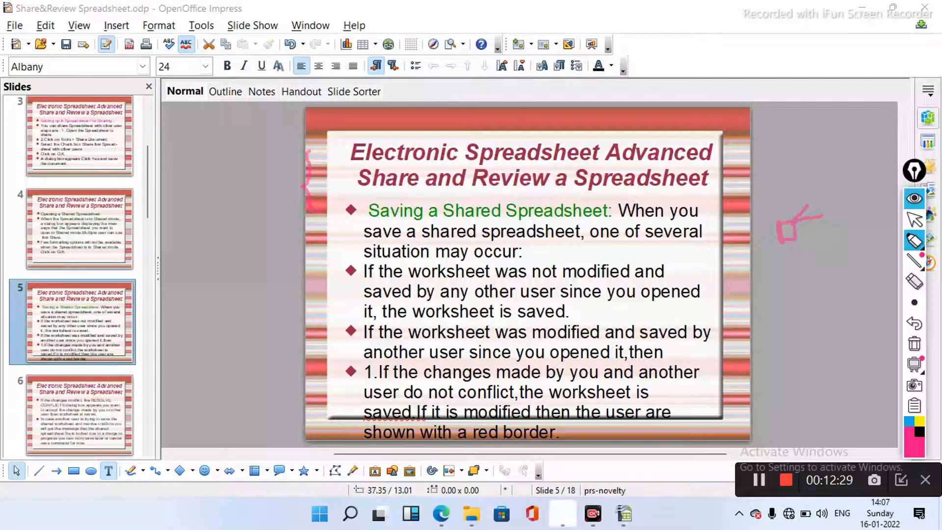
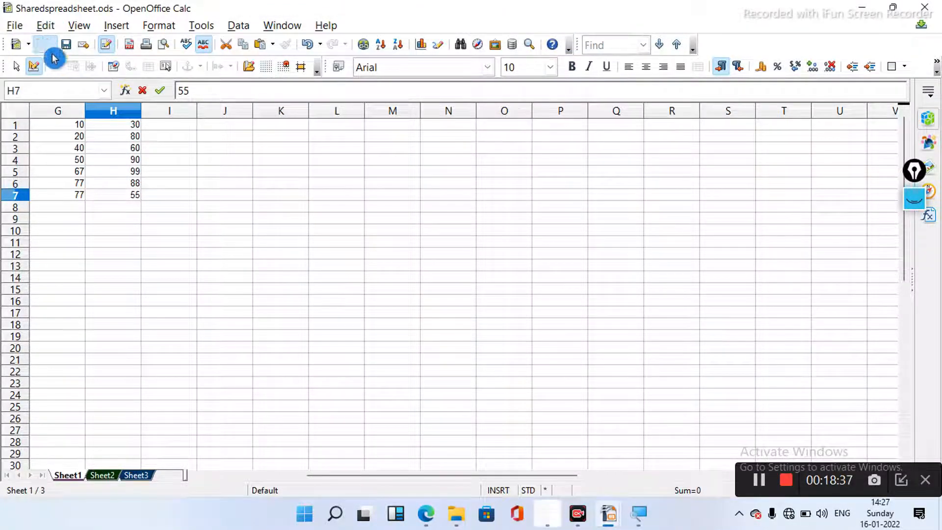
- Turn on change recording with Edit > Changes > Record
{"action": "left_click", "coordinate": [49, 25]}
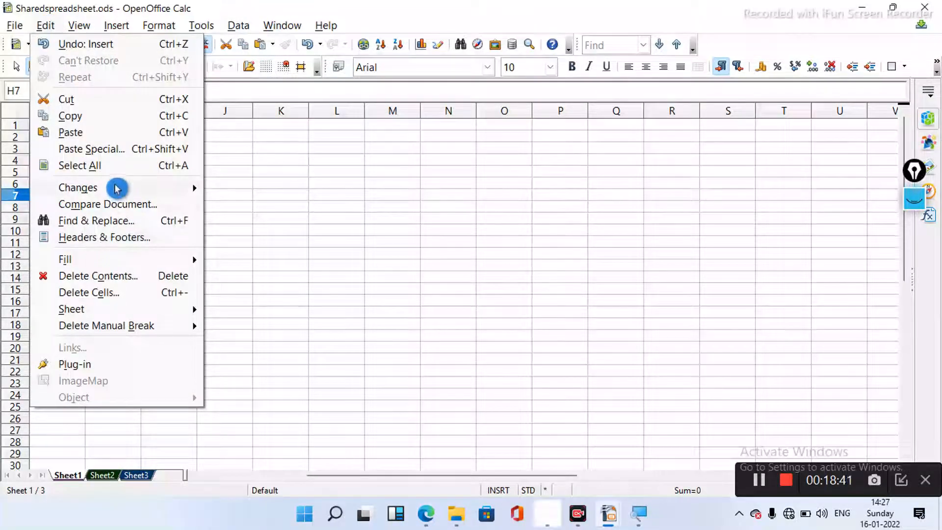
{"action": "mouse_move", "coordinate": [116, 188]}
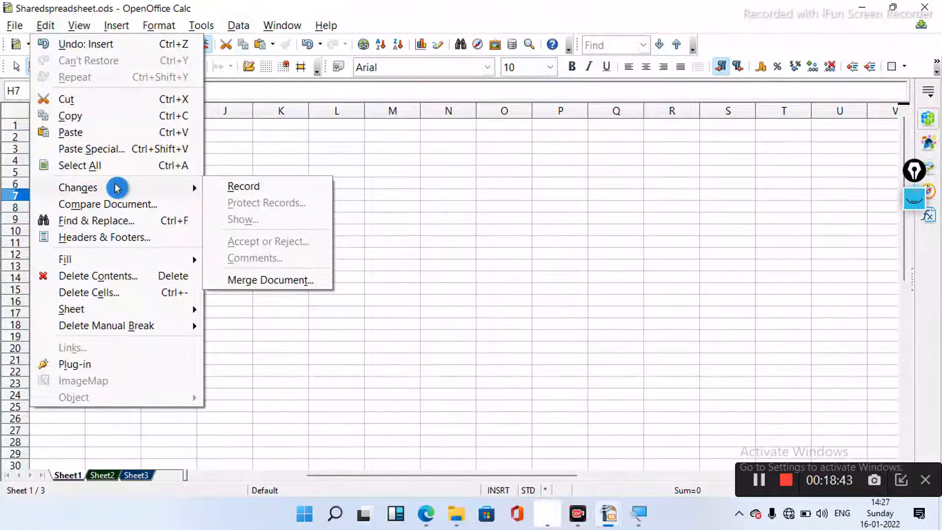
{"action": "left_click", "coordinate": [269, 187]}
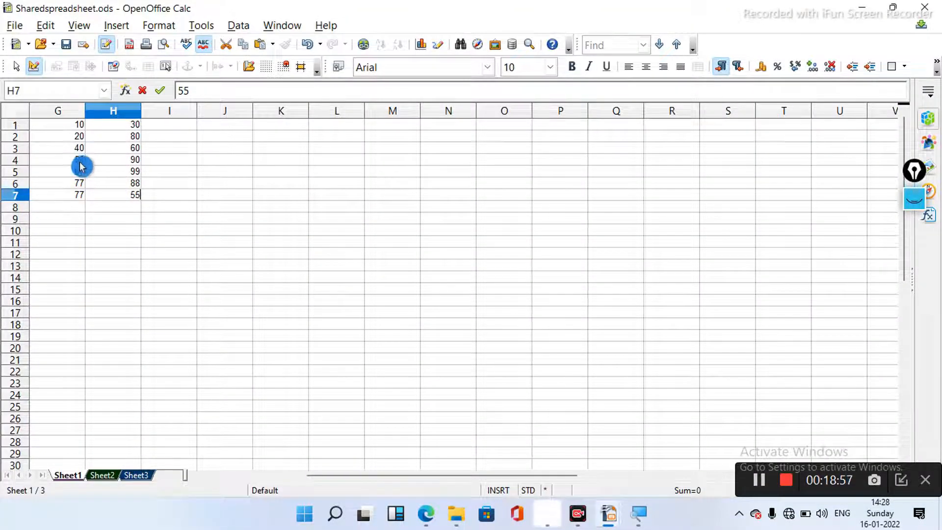
- Enter tracked edits: 60 in G4, 77 in G5, 88 in G6, 88 in H5, 70 in H3
{"action": "left_click", "coordinate": [80, 165]}
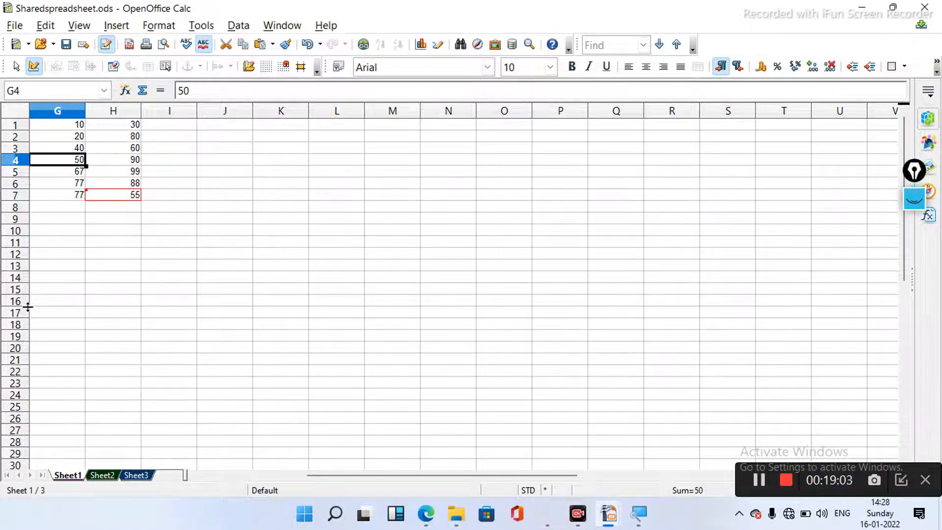
{"action": "type", "text": "60"}
{"action": "left_click", "coordinate": [72, 312]}
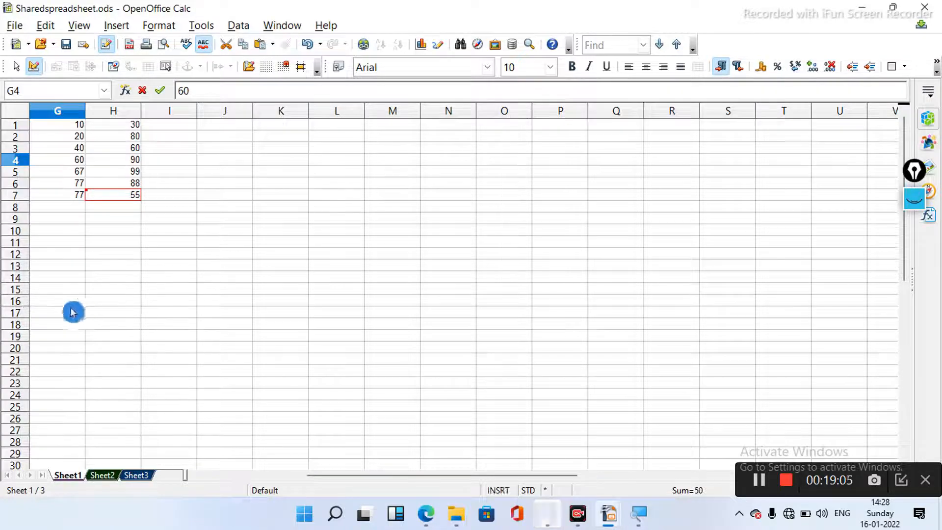
{"action": "left_click", "coordinate": [77, 173]}
{"action": "type", "text": "77"}
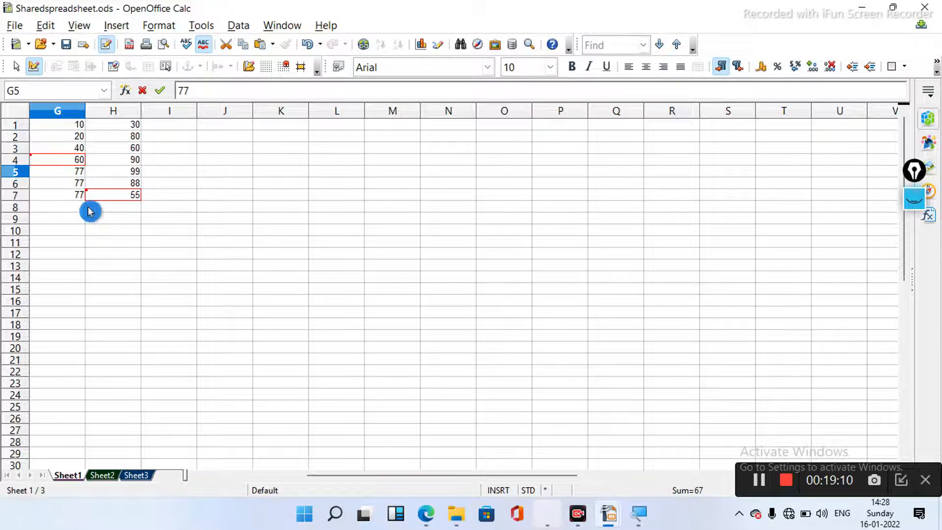
{"action": "left_click", "coordinate": [77, 185]}
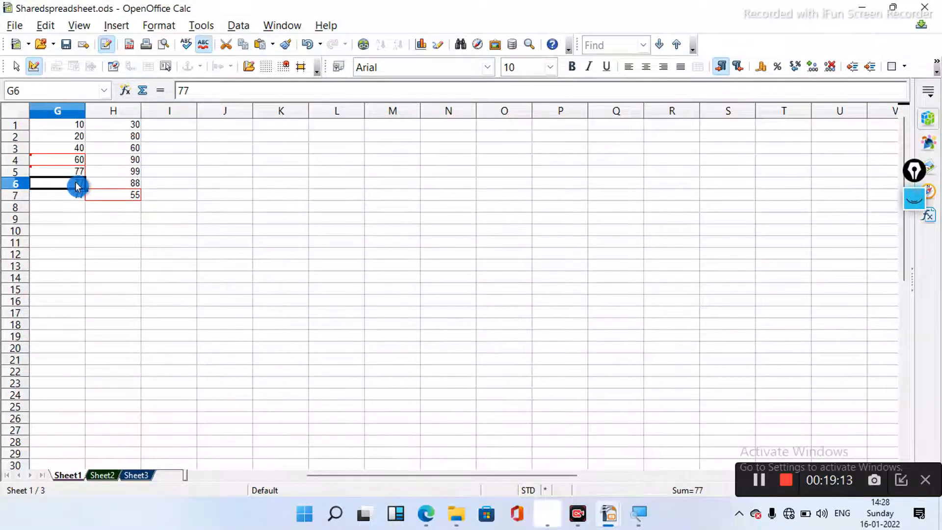
{"action": "type", "text": "88"}
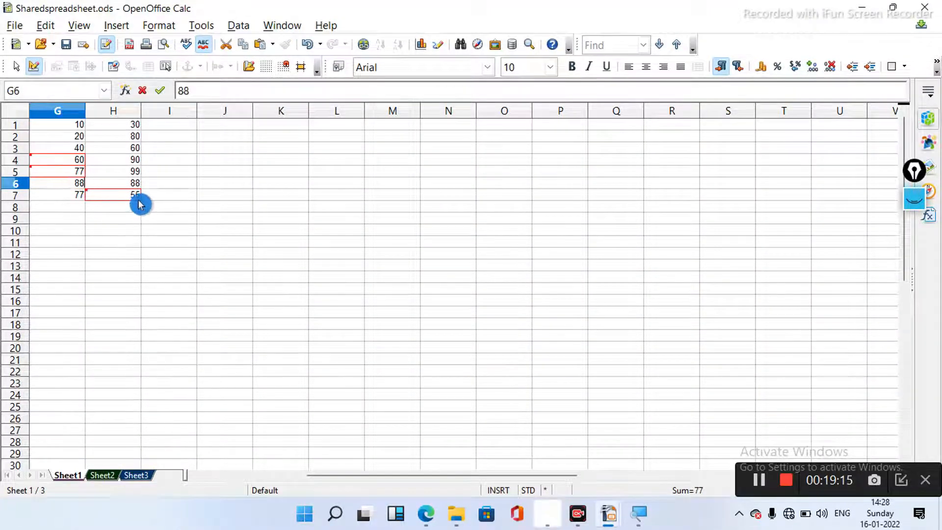
{"action": "left_click", "coordinate": [131, 175]}
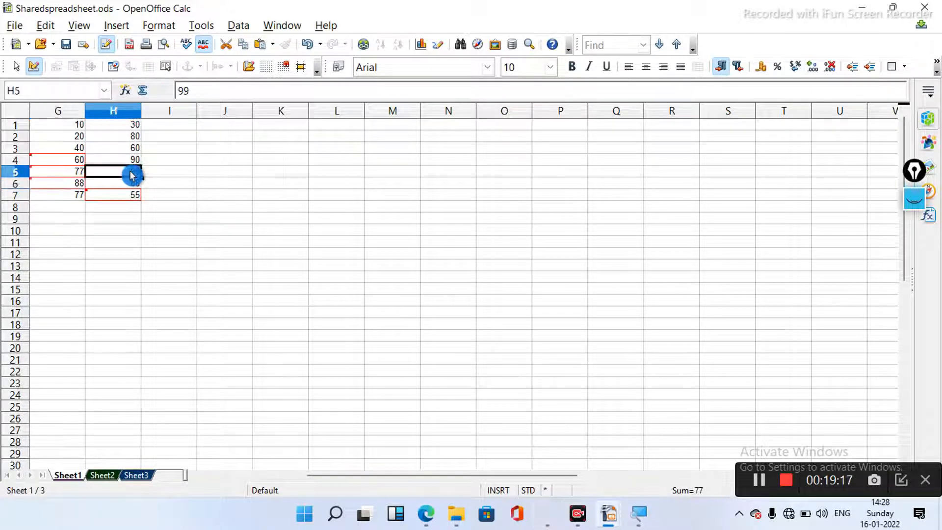
{"action": "type", "text": "88"}
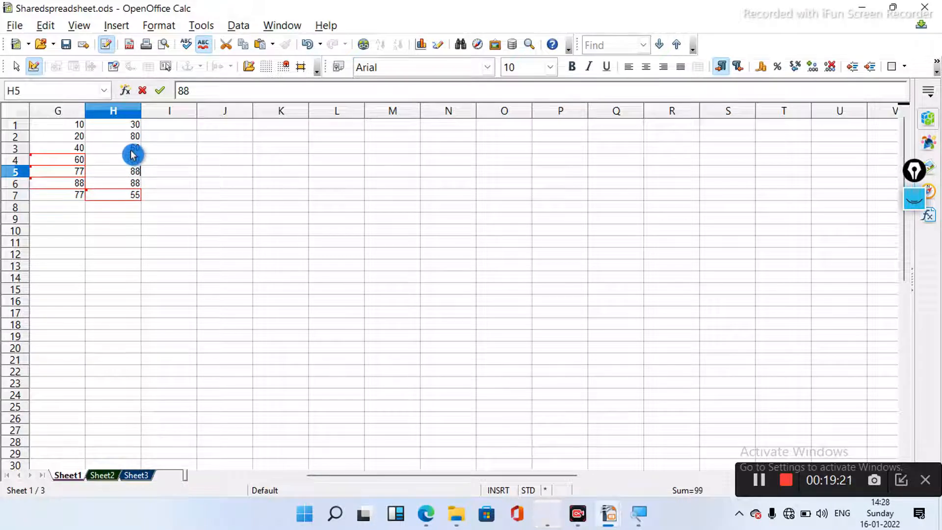
{"action": "left_click", "coordinate": [131, 150]}
{"action": "type", "text": "70"}
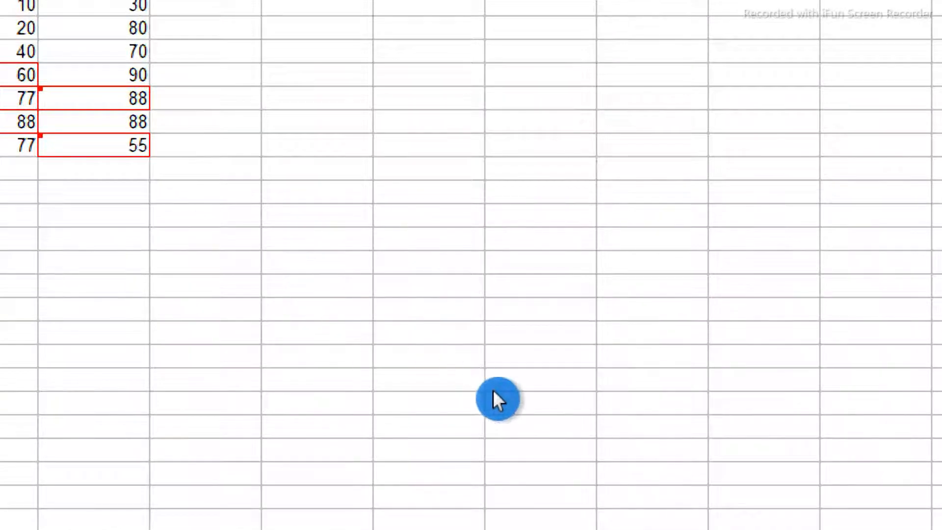
- Commit 70 in H3, change G2 to 50, then select empty cell D36
{"action": "left_click", "coordinate": [45, 243]}
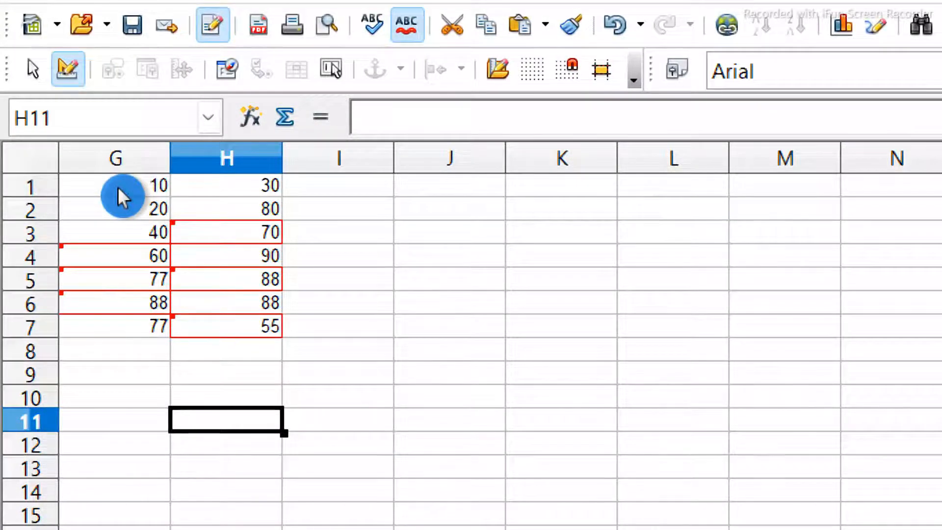
{"action": "left_click", "coordinate": [133, 210]}
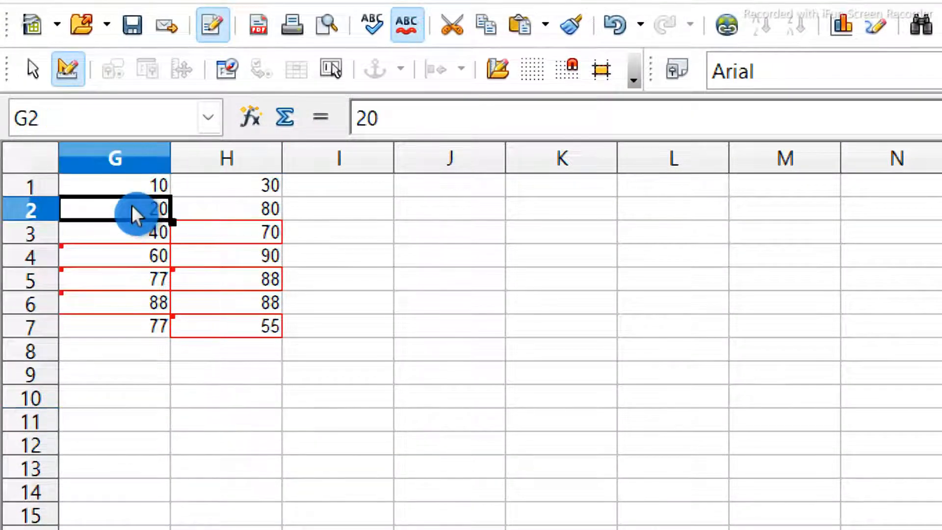
{"action": "type", "text": "50"}
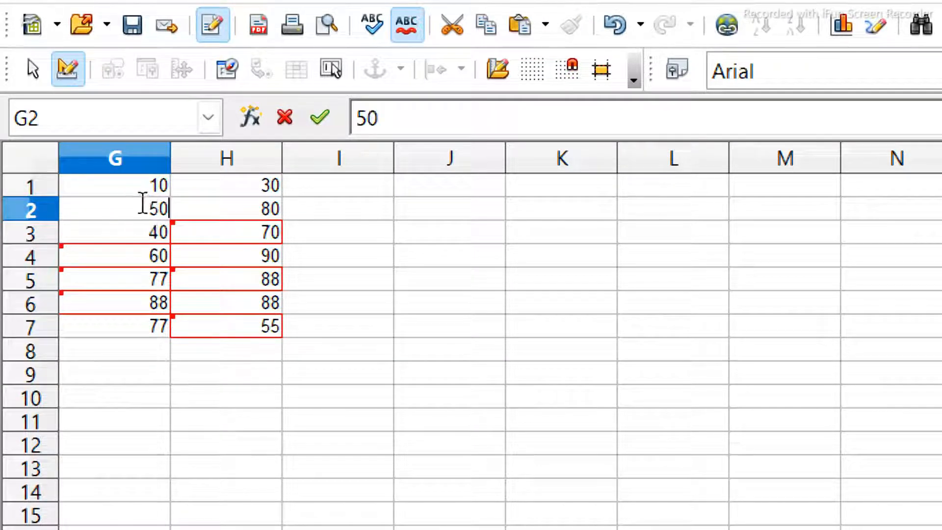
{"action": "left_click", "coordinate": [244, 214]}
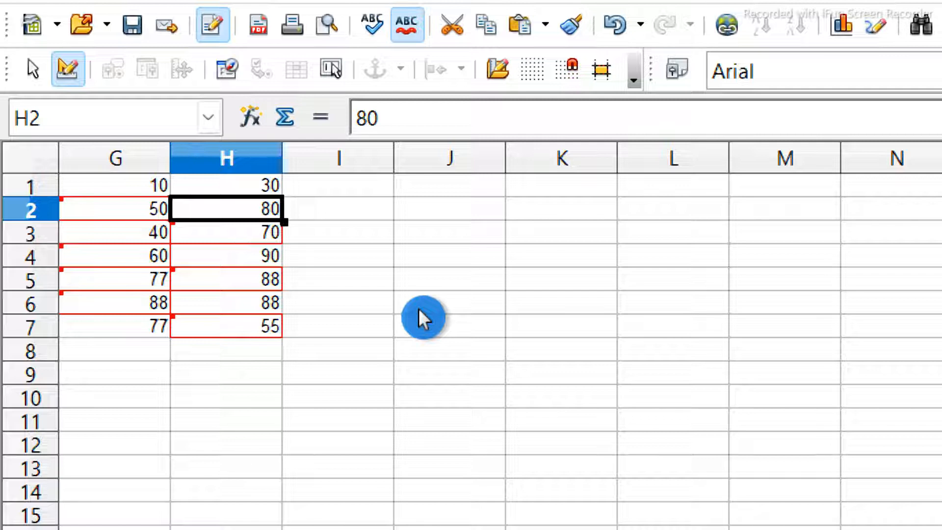
{"action": "scroll", "coordinate": [447, 267], "scroll_direction": "right", "scroll_amount": 1}
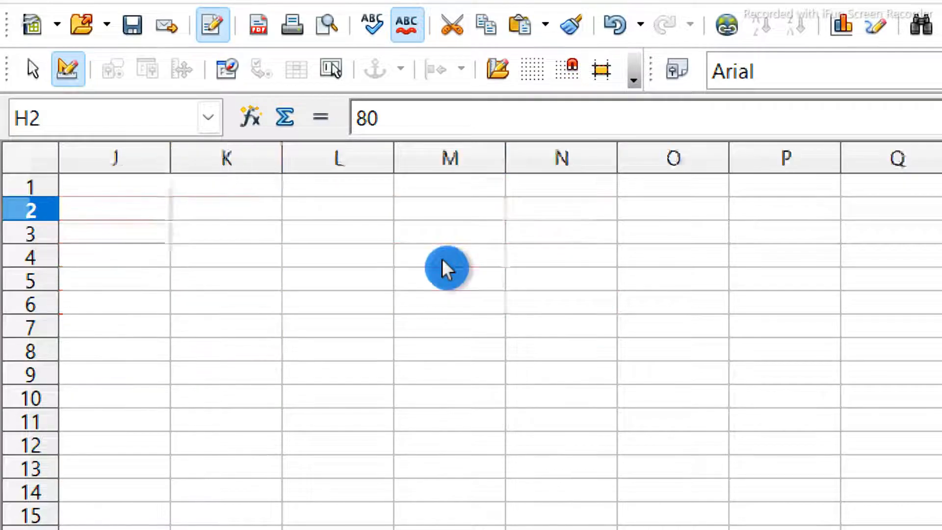
{"action": "scroll", "coordinate": [444, 267], "scroll_direction": "down", "scroll_amount": 11}
{"action": "scroll", "coordinate": [478, 252], "scroll_direction": "left", "scroll_amount": 2}
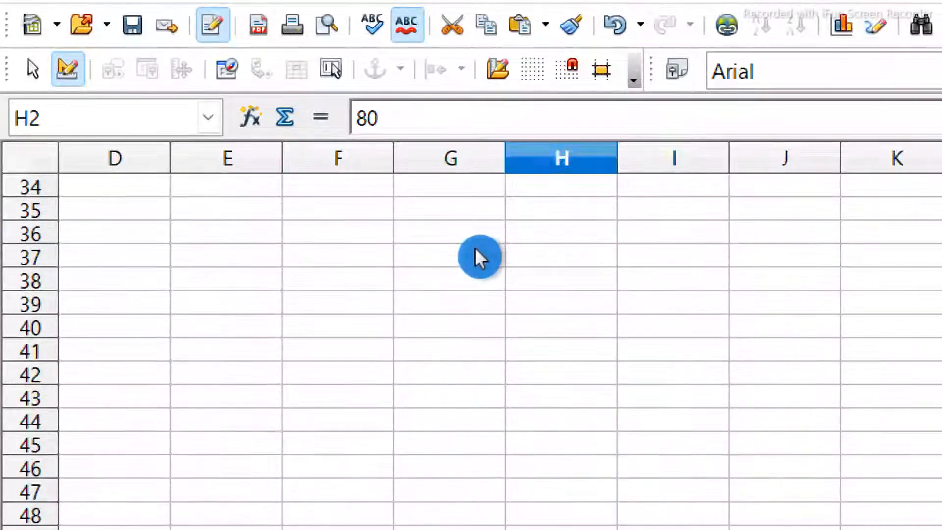
{"action": "scroll", "coordinate": [499, 231], "scroll_direction": "left", "scroll_amount": 1}
{"action": "left_click", "coordinate": [492, 240]}
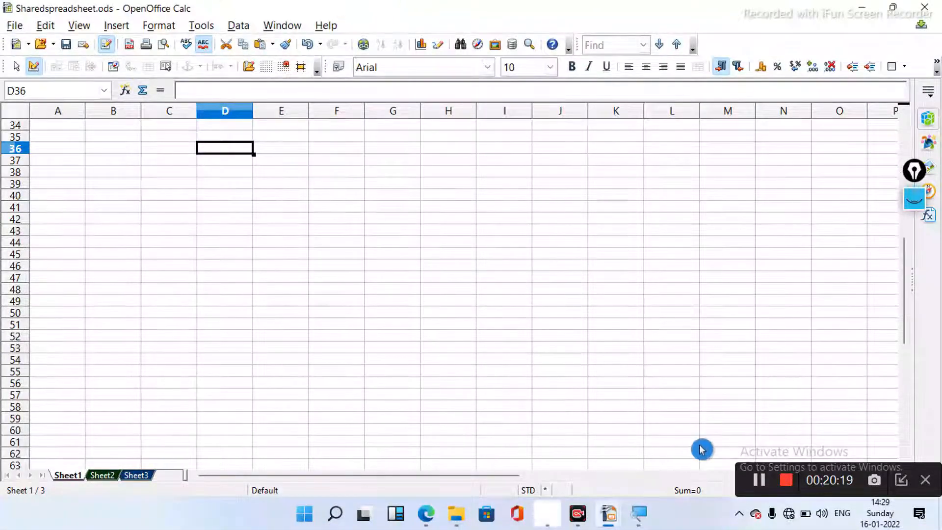
- Add a second number table in columns A–B, with tracked edits such as B3 set to 70
{"action": "left_click", "coordinate": [759, 480]}
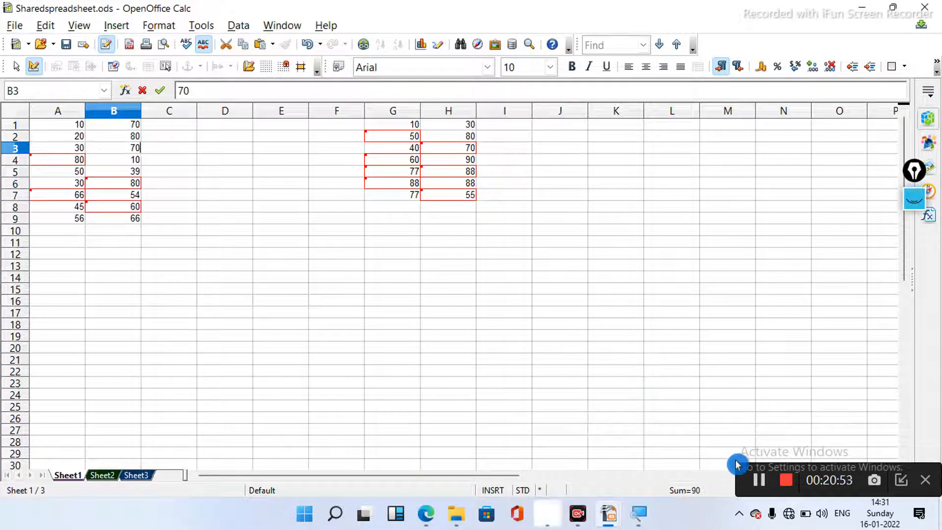
{"action": "left_click", "coordinate": [758, 481]}
{"action": "left_click", "coordinate": [758, 482]}
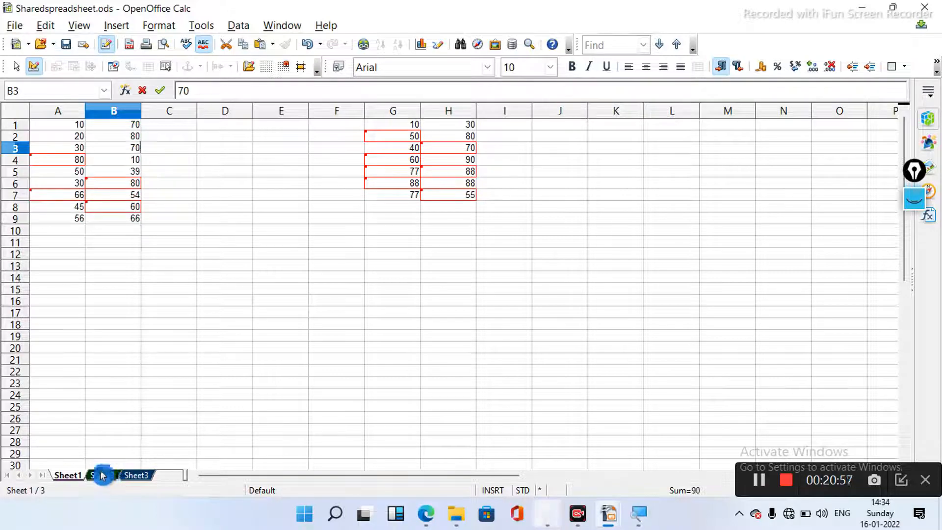
- Switch to Sheet2 showing six students' marks from English to Social in A1:G7
{"action": "left_click", "coordinate": [102, 475]}
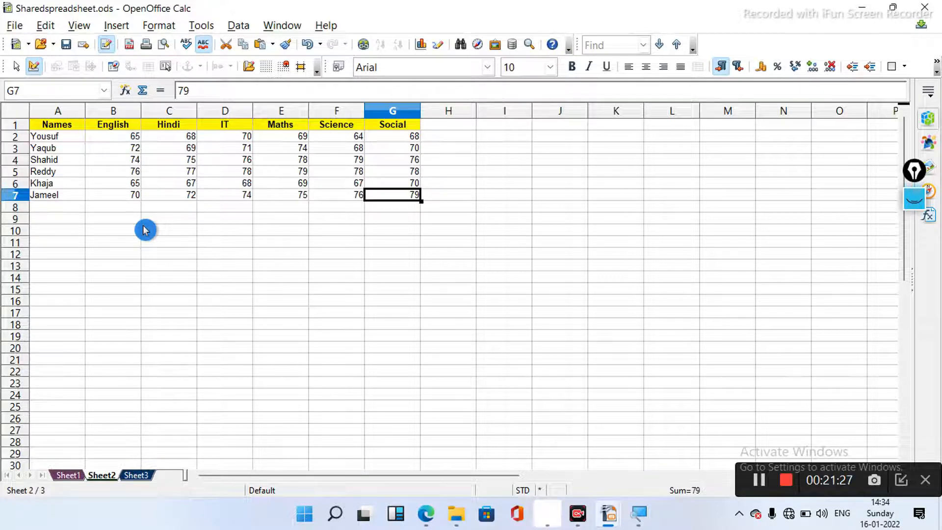
{"action": "left_click", "coordinate": [42, 42]}
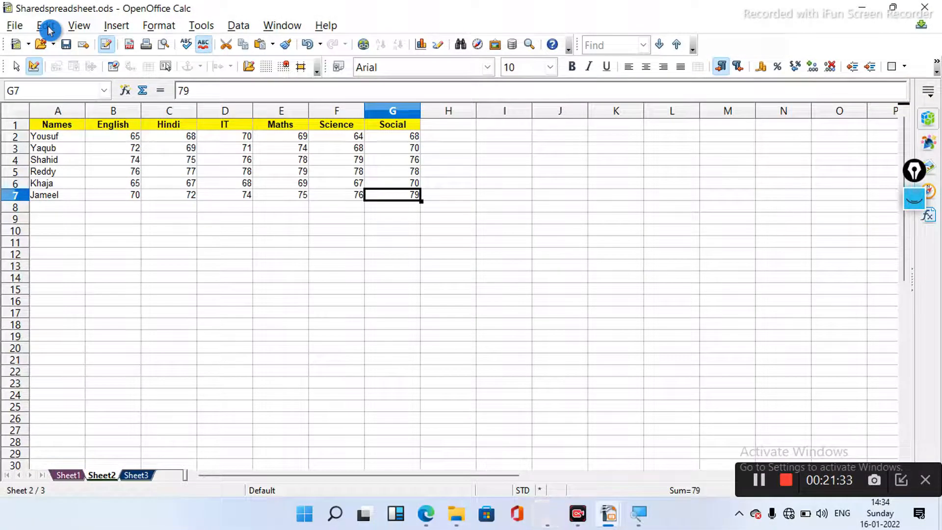
{"action": "left_click", "coordinate": [48, 28]}
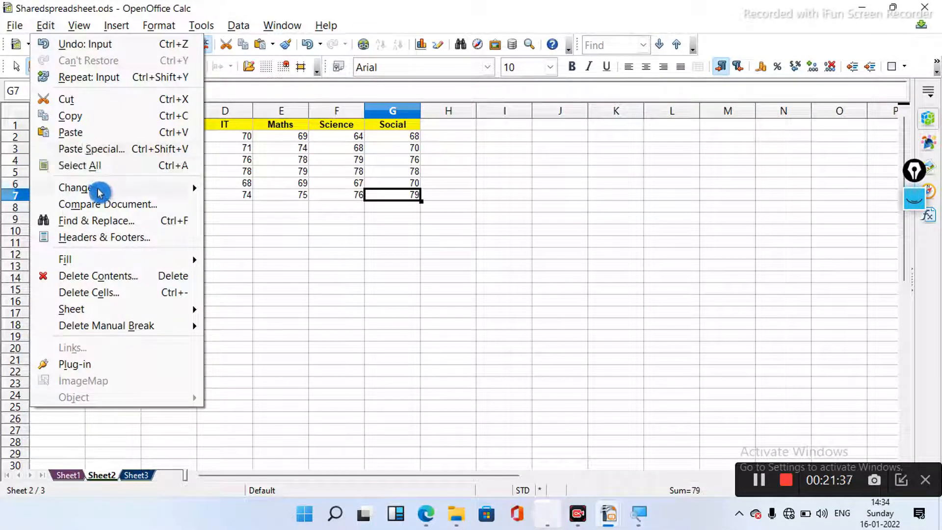
{"action": "mouse_move", "coordinate": [98, 191]}
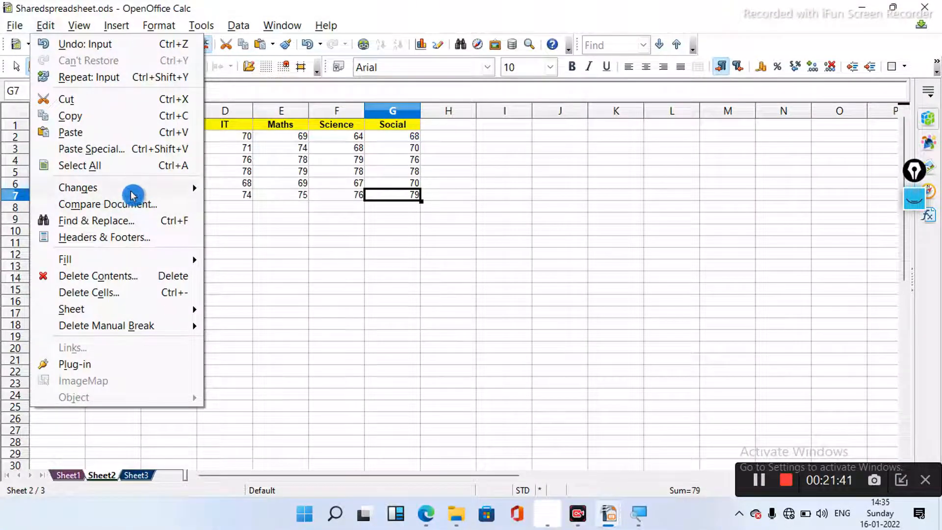
{"action": "mouse_move", "coordinate": [131, 192]}
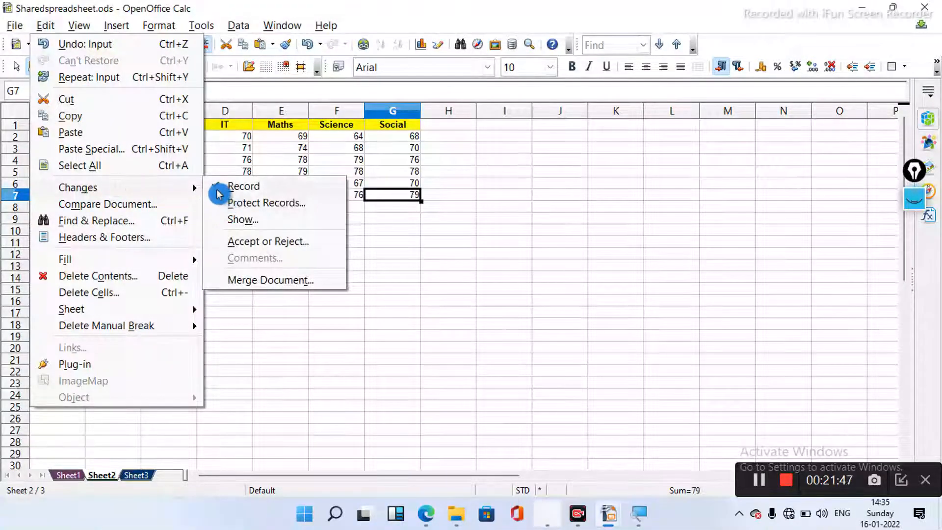
{"action": "left_click", "coordinate": [219, 191]}
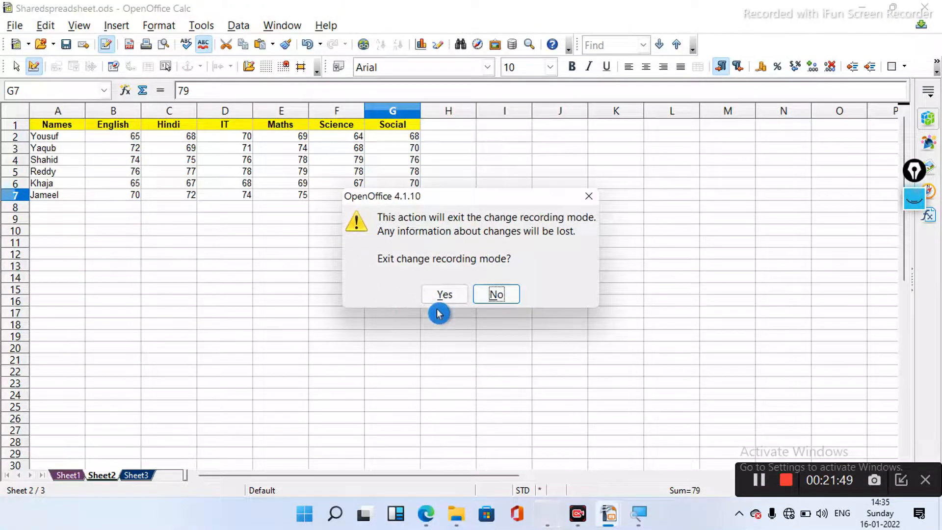
{"action": "left_click", "coordinate": [489, 298]}
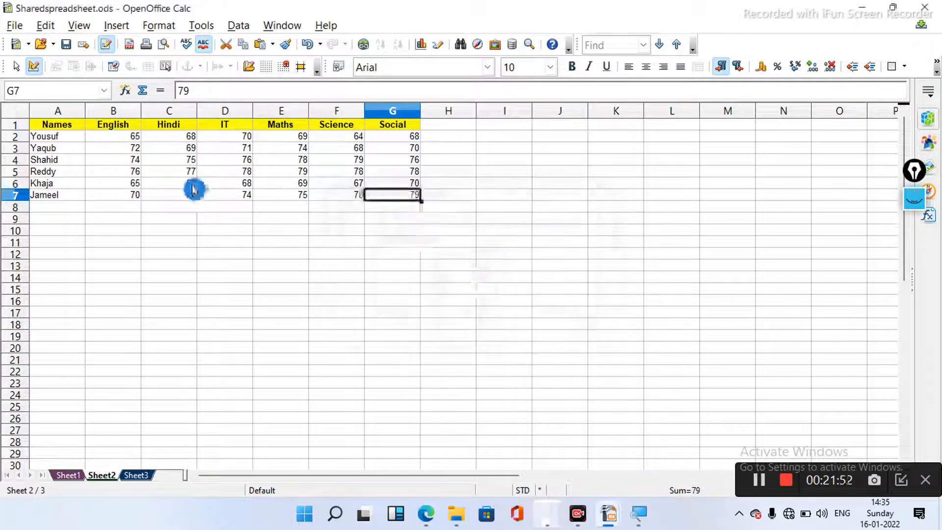
{"action": "left_click", "coordinate": [131, 153]}
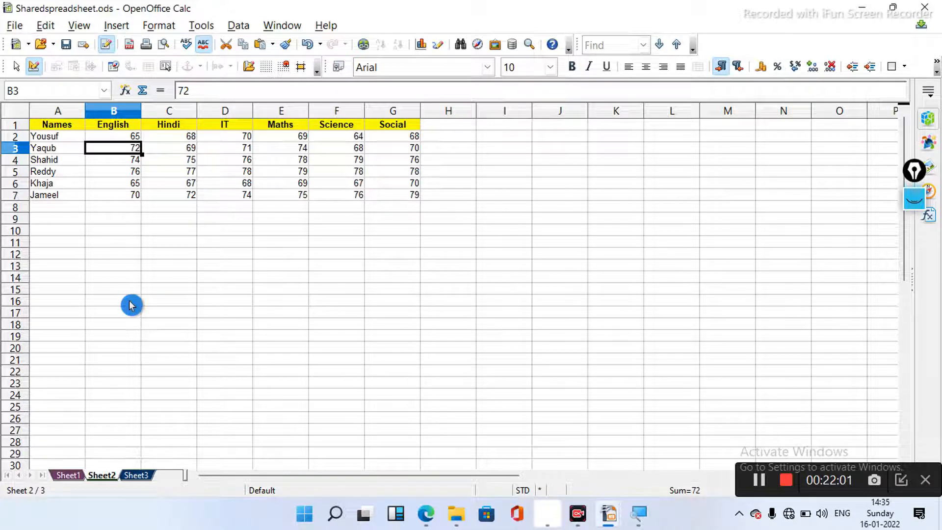
{"action": "type", "text": "6"}
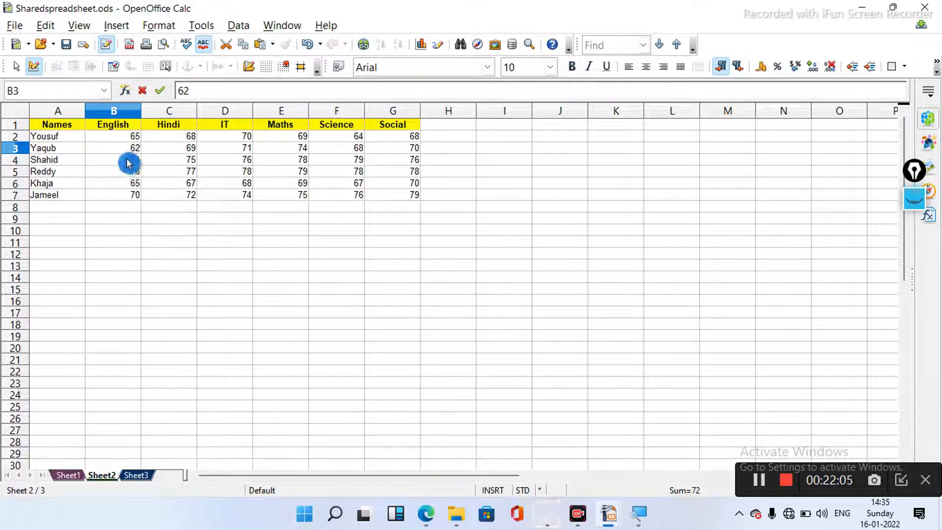
{"action": "type", "text": "2"}
{"action": "key", "text": "Return"}
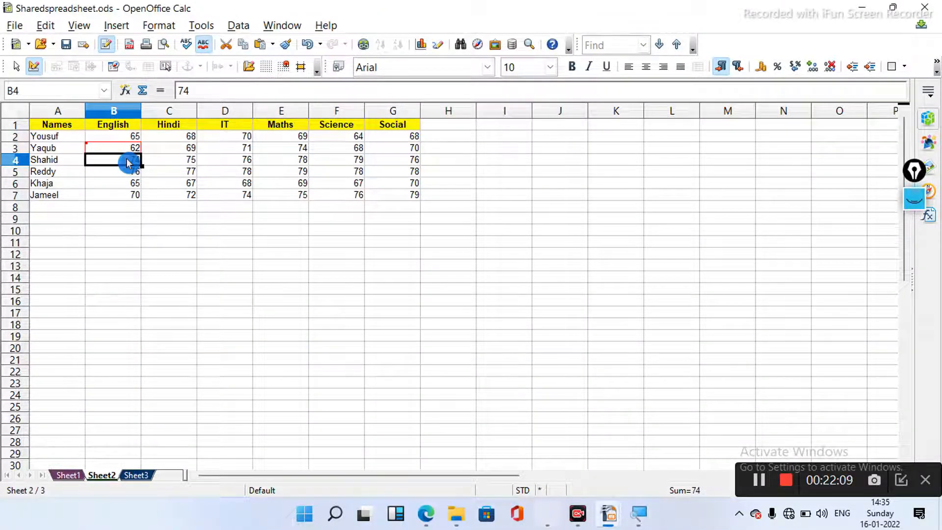
{"action": "type", "text": "7"}
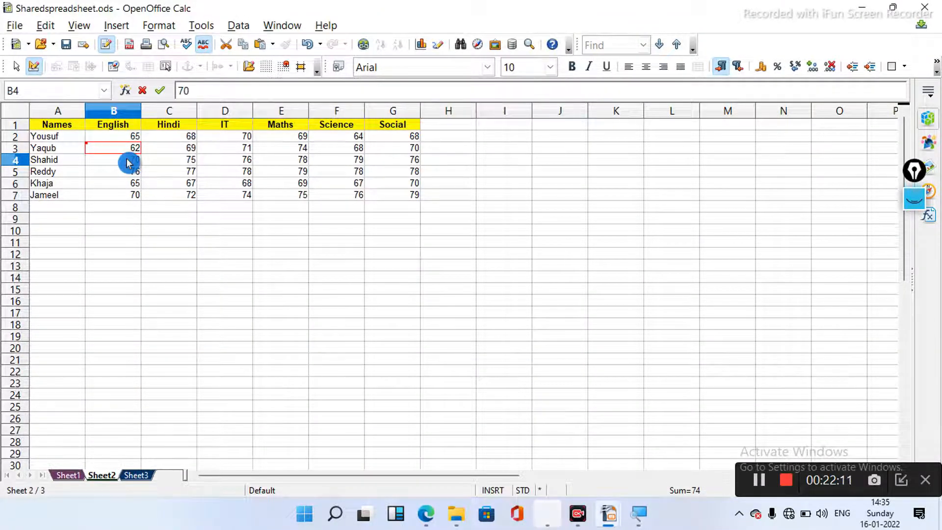
{"action": "left_click", "coordinate": [135, 187]}
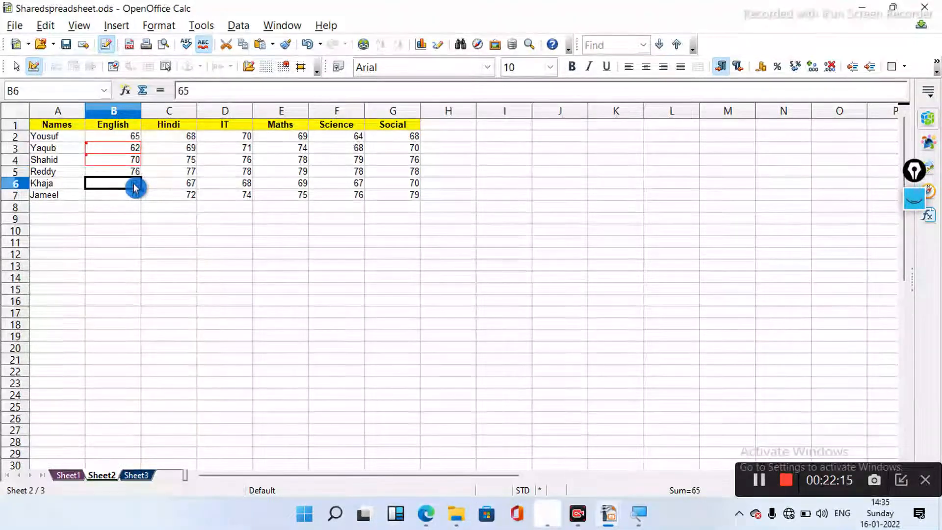
{"action": "type", "text": "80"}
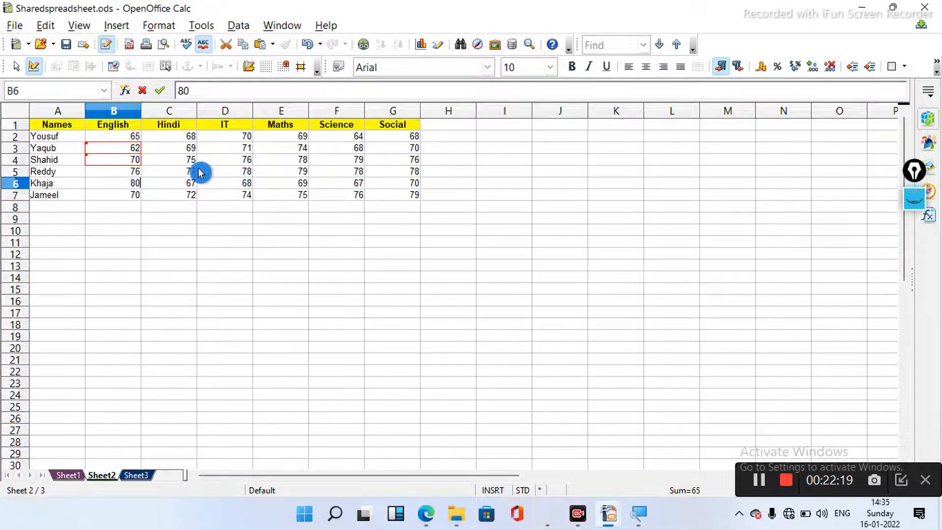
{"action": "left_click", "coordinate": [193, 174]}
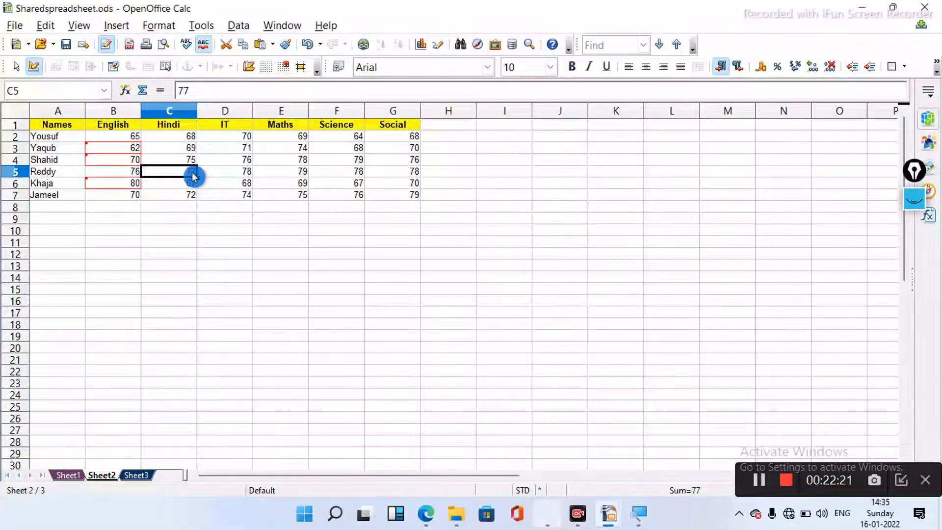
{"action": "type", "text": "60"}
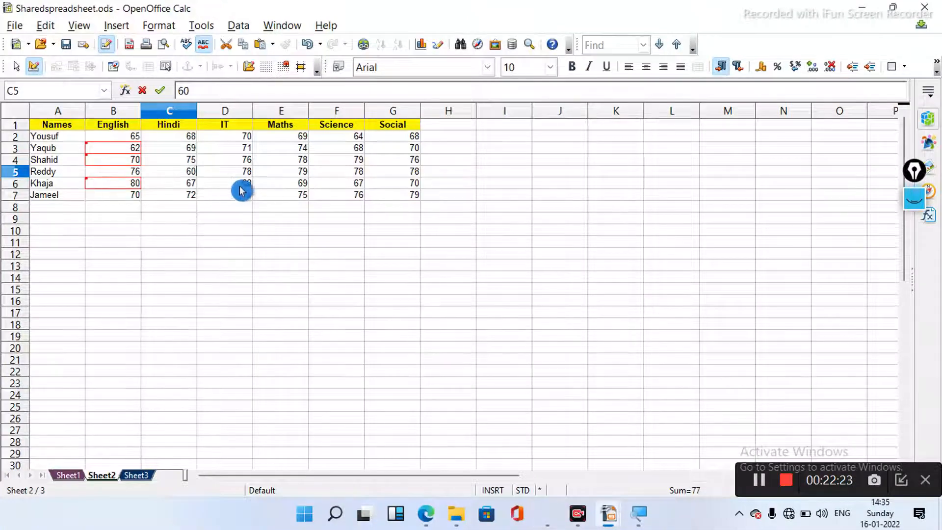
{"action": "left_click", "coordinate": [246, 183]}
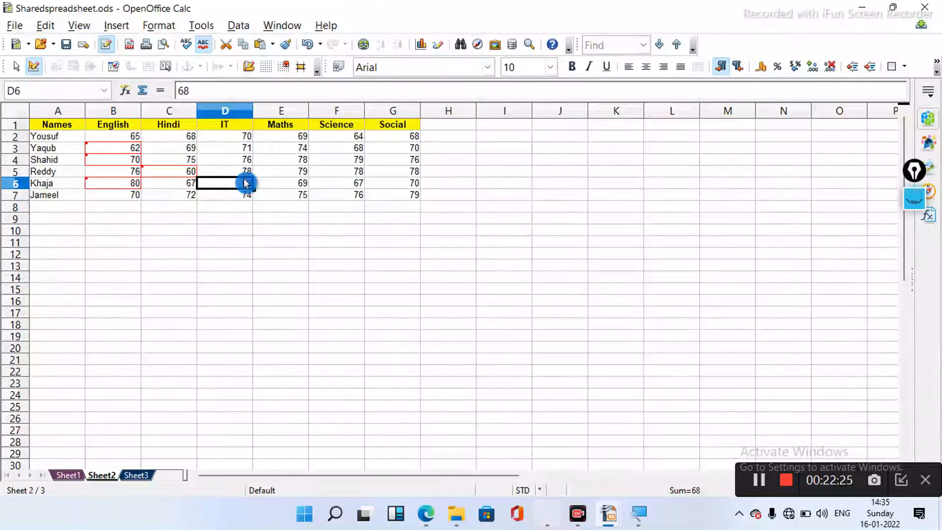
{"action": "type", "text": "8-"}
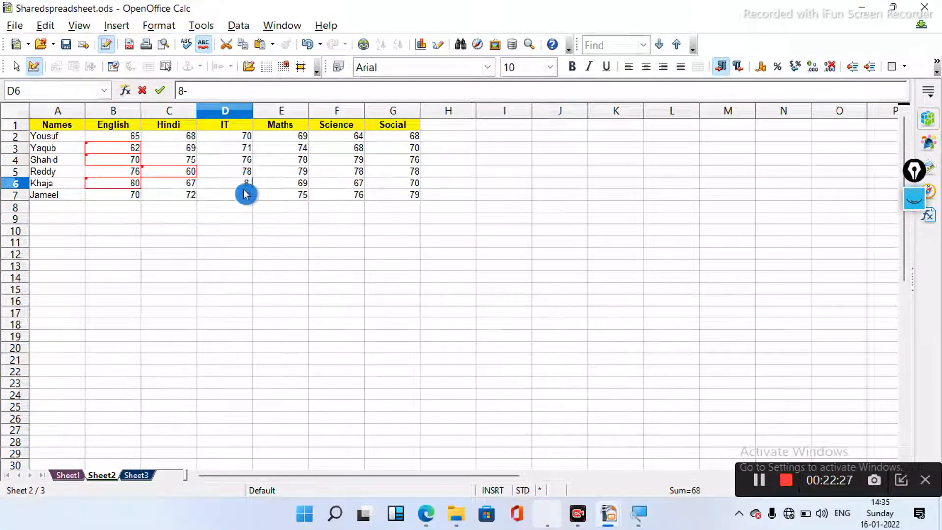
{"action": "type", "text": "0"}
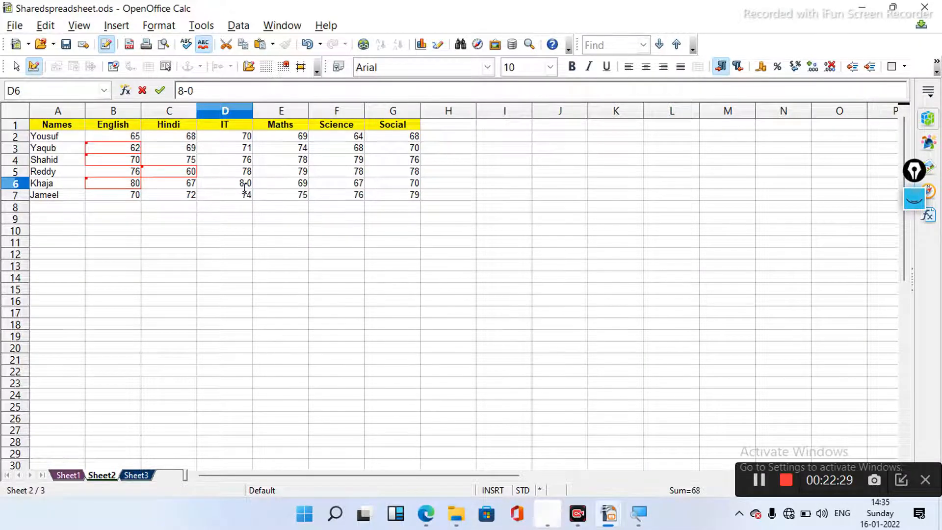
{"action": "key", "text": "BackSpace"}
{"action": "key", "text": "BackSpace"}
{"action": "left_click", "coordinate": [61, 328]}
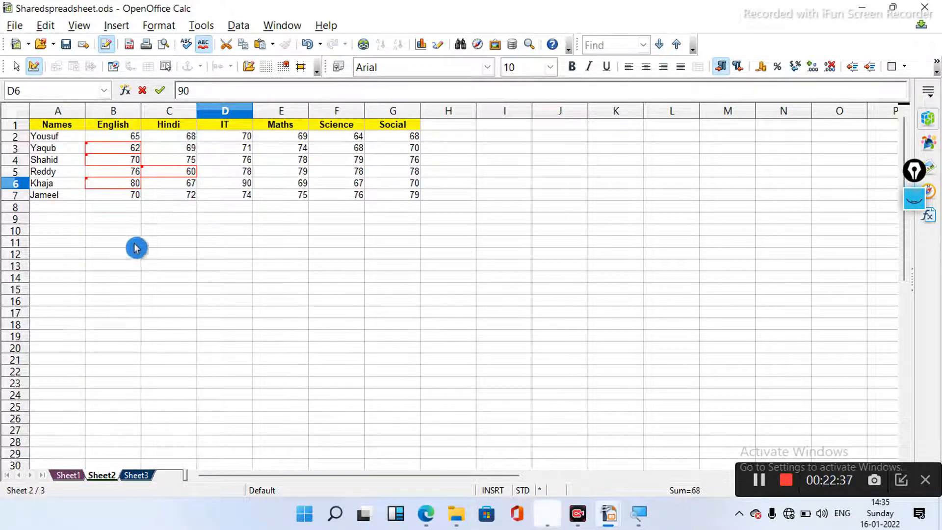
{"action": "left_click", "coordinate": [244, 163]}
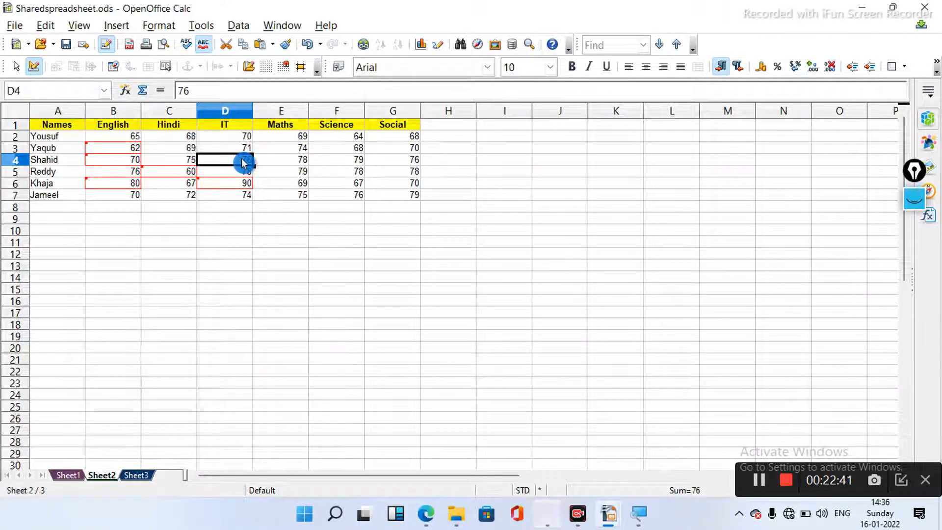
{"action": "type", "text": "80"}
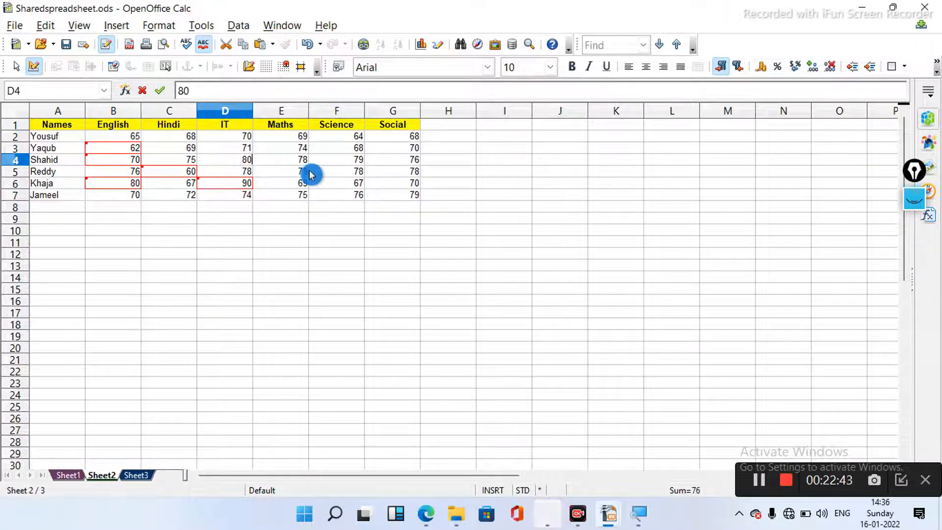
{"action": "left_click", "coordinate": [304, 164]}
{"action": "type", "text": "8"}
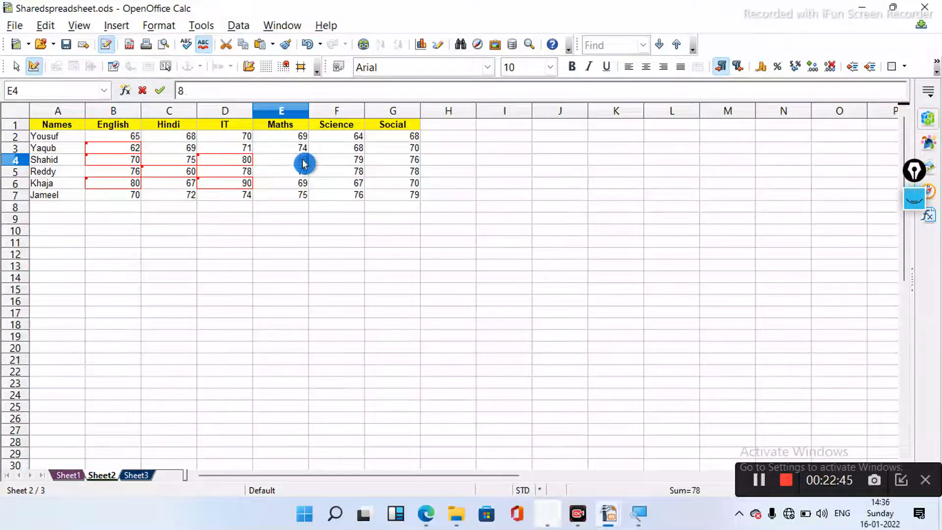
{"action": "type", "text": "0"}
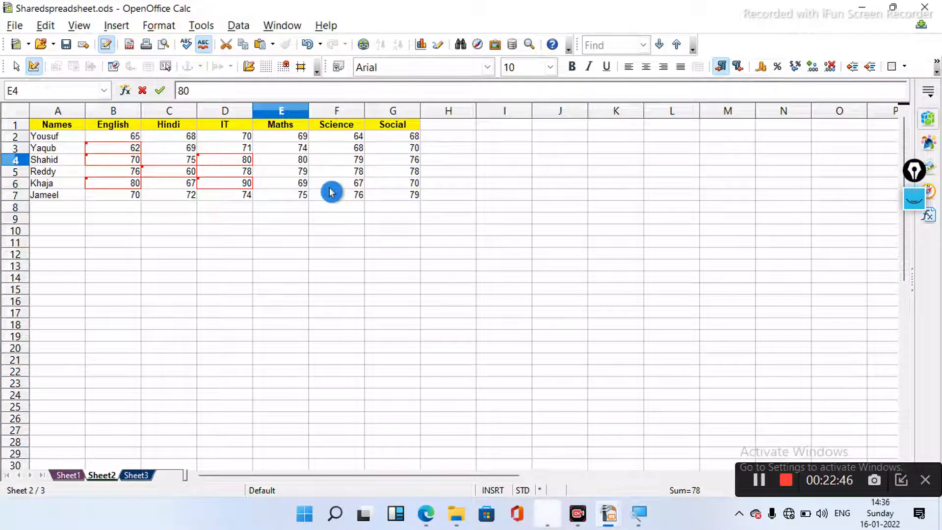
{"action": "left_click", "coordinate": [303, 196]}
{"action": "type", "text": "80"}
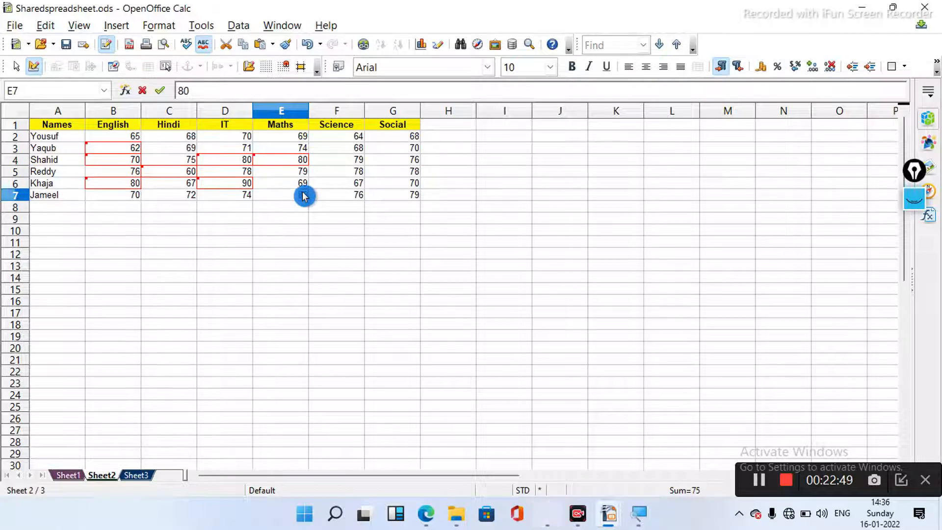
{"action": "left_click", "coordinate": [353, 187]}
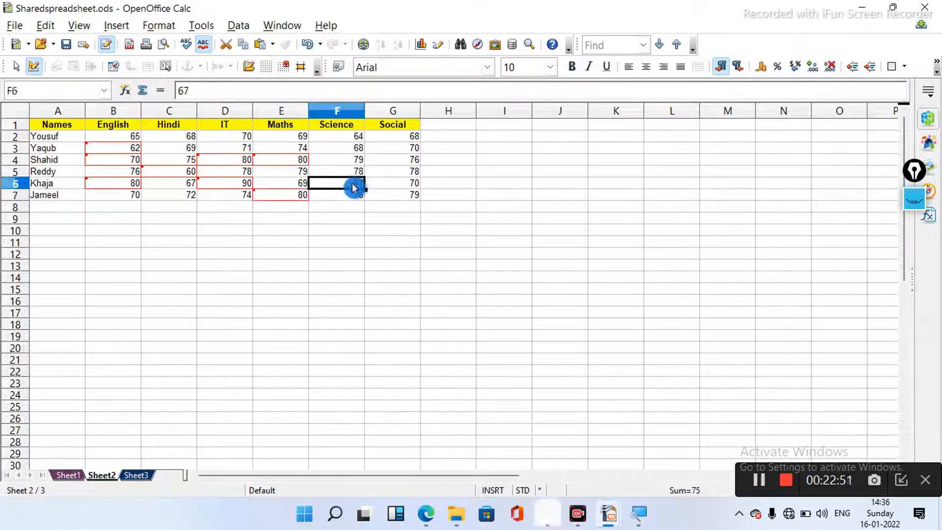
{"action": "type", "text": "90"}
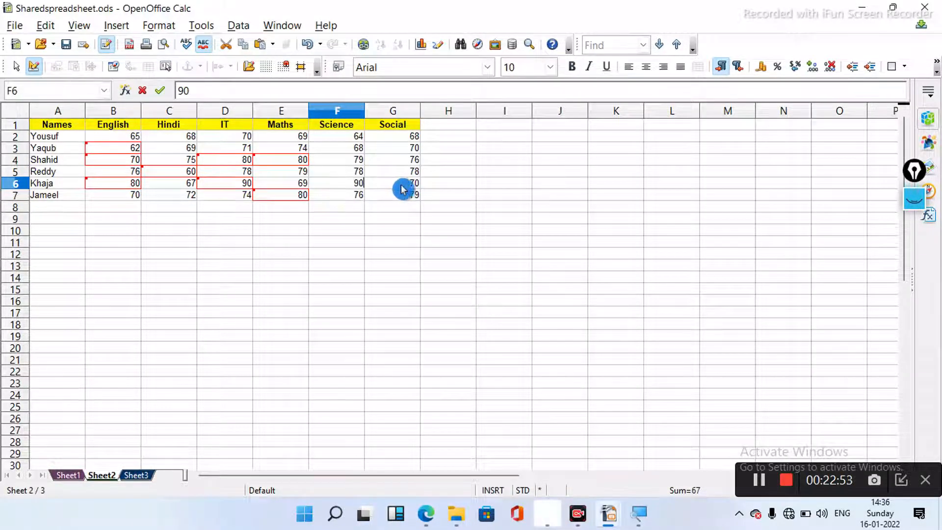
{"action": "left_click", "coordinate": [410, 185]}
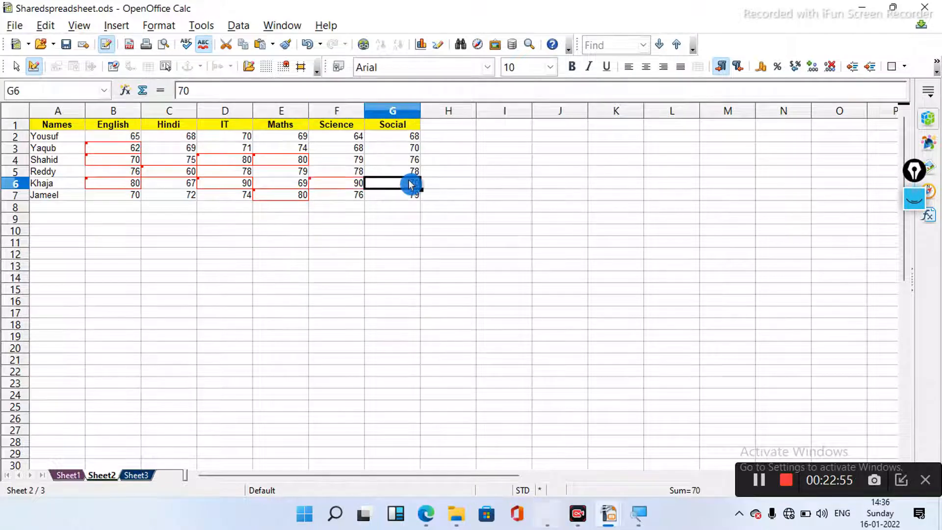
{"action": "type", "text": "90"}
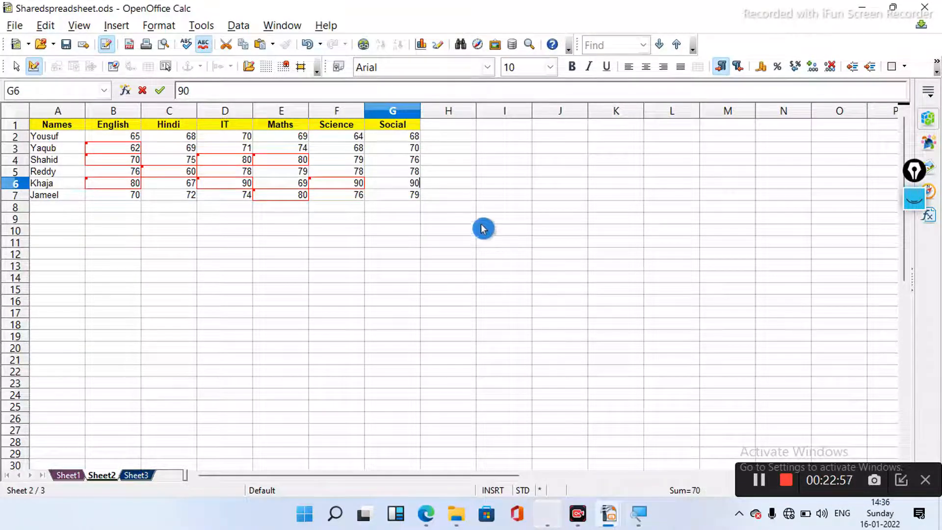
{"action": "left_click", "coordinate": [356, 148]}
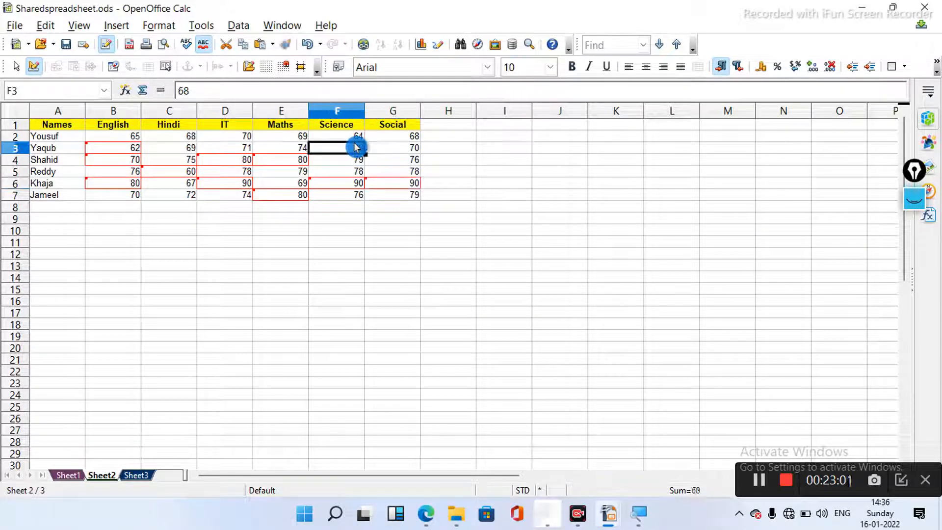
{"action": "type", "text": "90"}
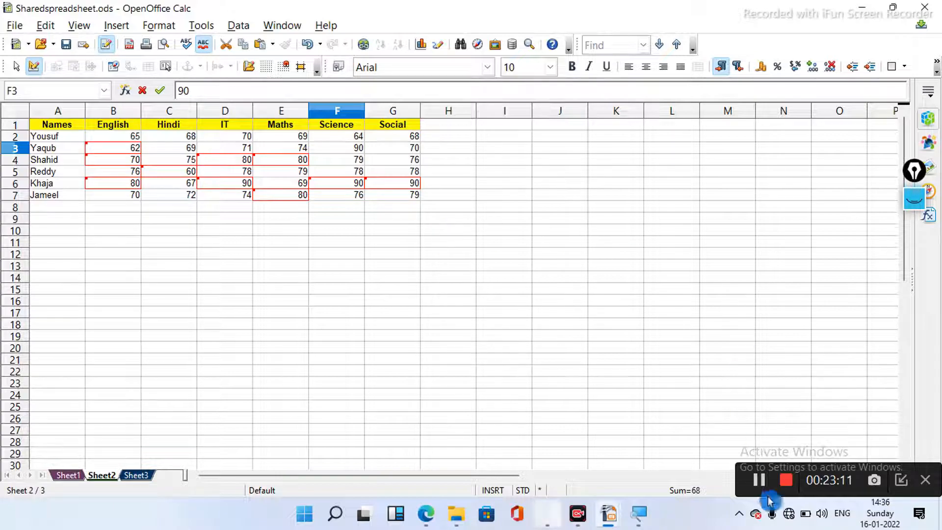
{"action": "left_click", "coordinate": [759, 481]}
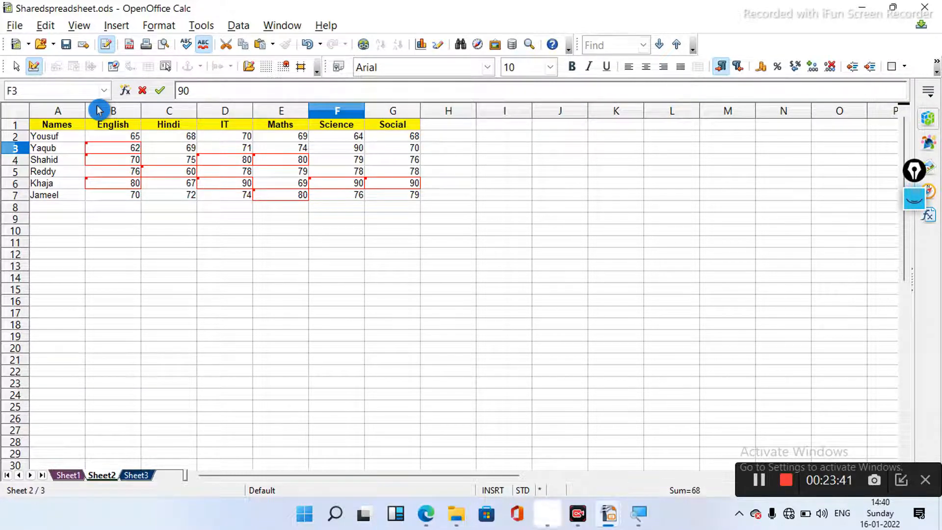
- Open the Accept or Reject Changes dialog from Edit > Changes
{"action": "left_click", "coordinate": [46, 28]}
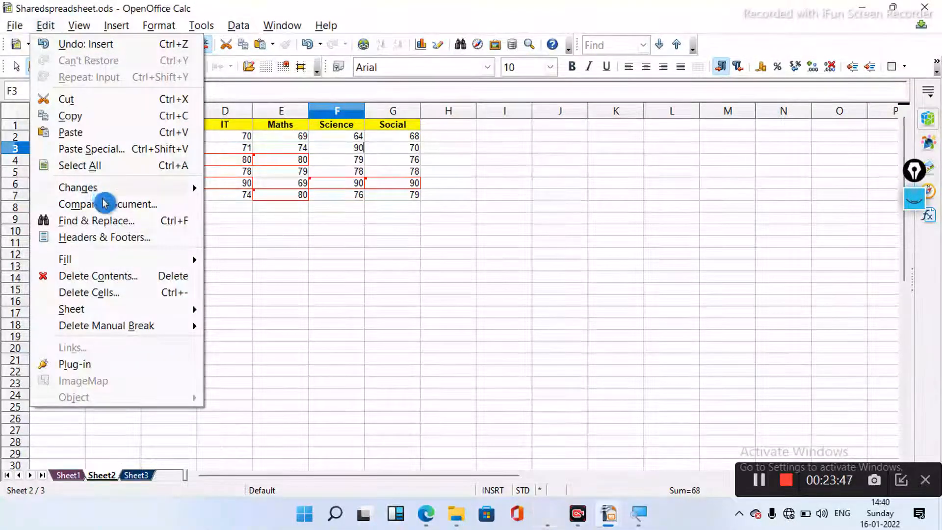
{"action": "mouse_move", "coordinate": [102, 192]}
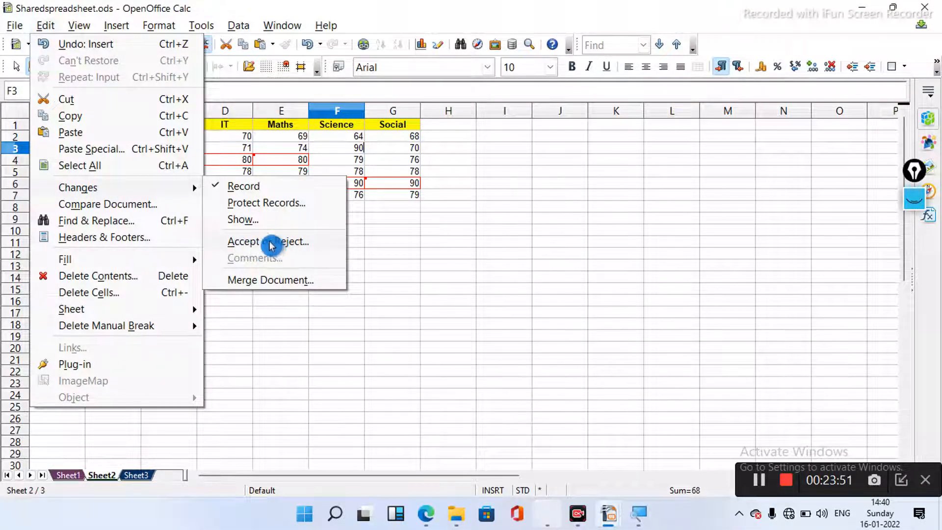
{"action": "left_click", "coordinate": [324, 241]}
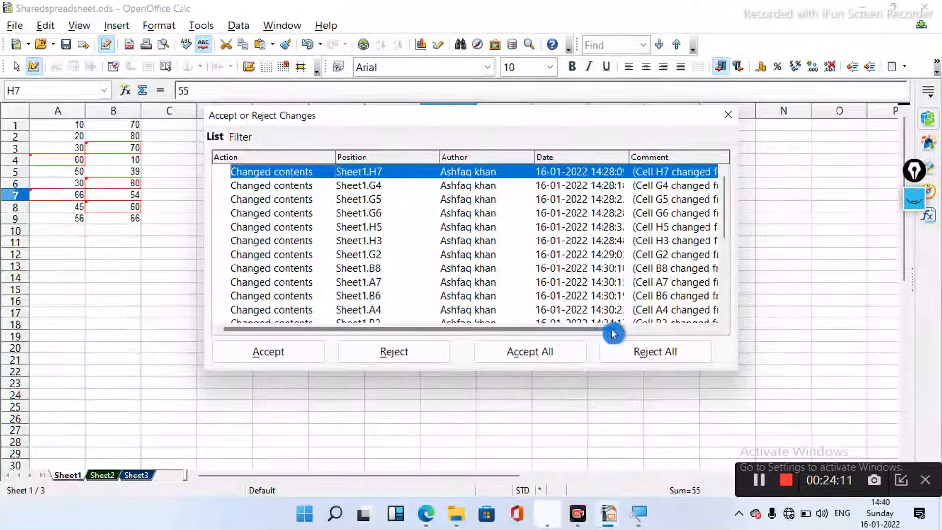
{"action": "left_click_drag", "start_coordinate": [608, 332], "coordinate": [645, 328]}
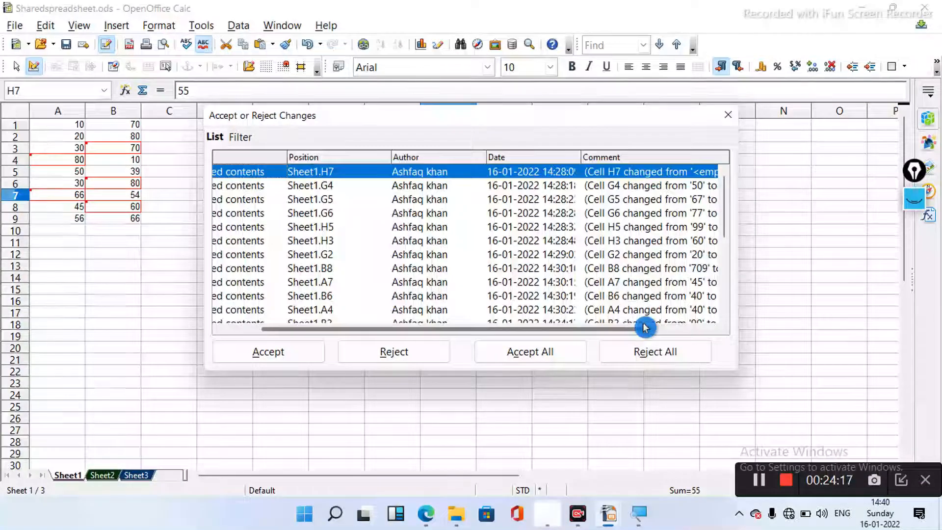
{"action": "left_click_drag", "start_coordinate": [631, 331], "coordinate": [653, 329]}
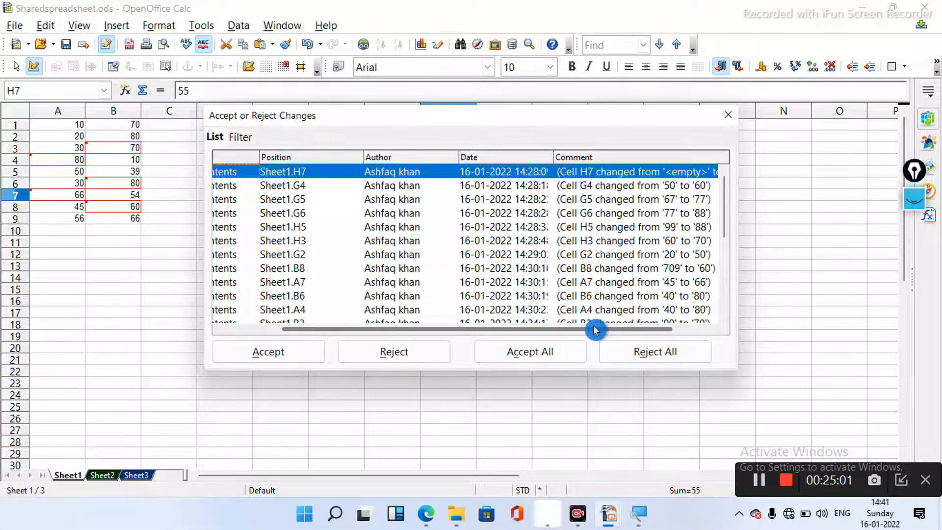
{"action": "left_click_drag", "start_coordinate": [595, 330], "coordinate": [435, 342]}
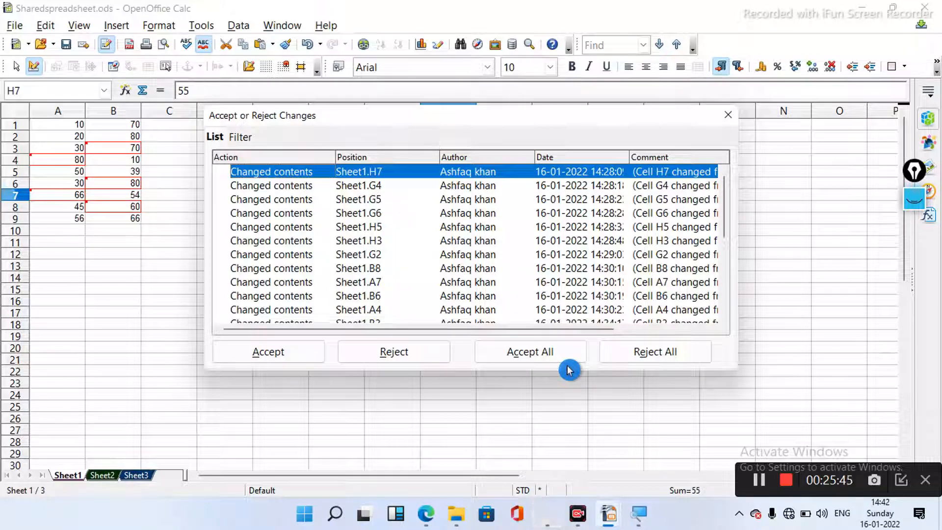
- Accept the tracked changes to H7, G4, G5, G6 and H5
{"action": "left_click", "coordinate": [758, 486]}
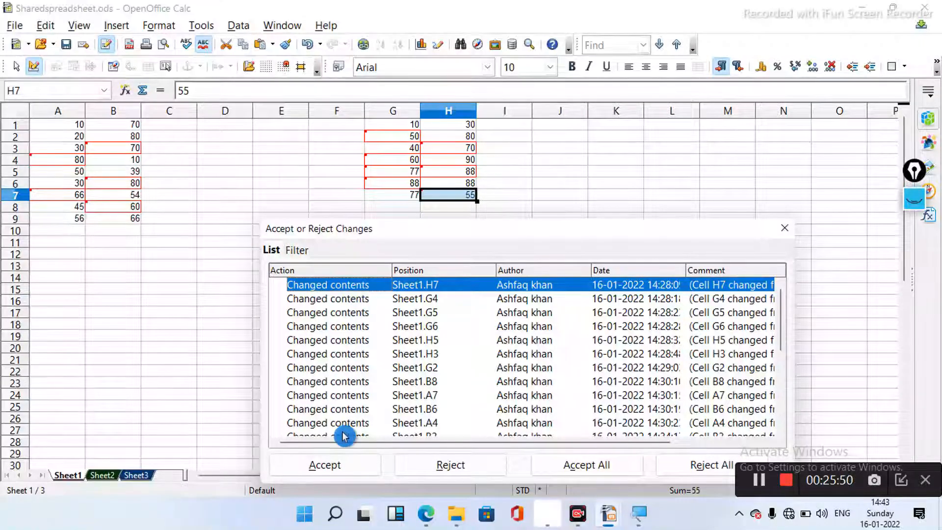
{"action": "left_click", "coordinate": [335, 466]}
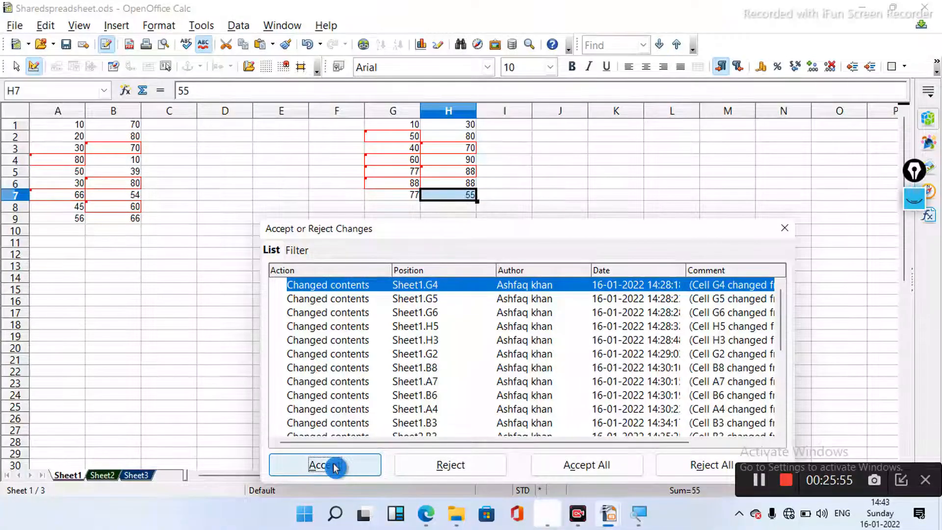
{"action": "left_click", "coordinate": [335, 466]}
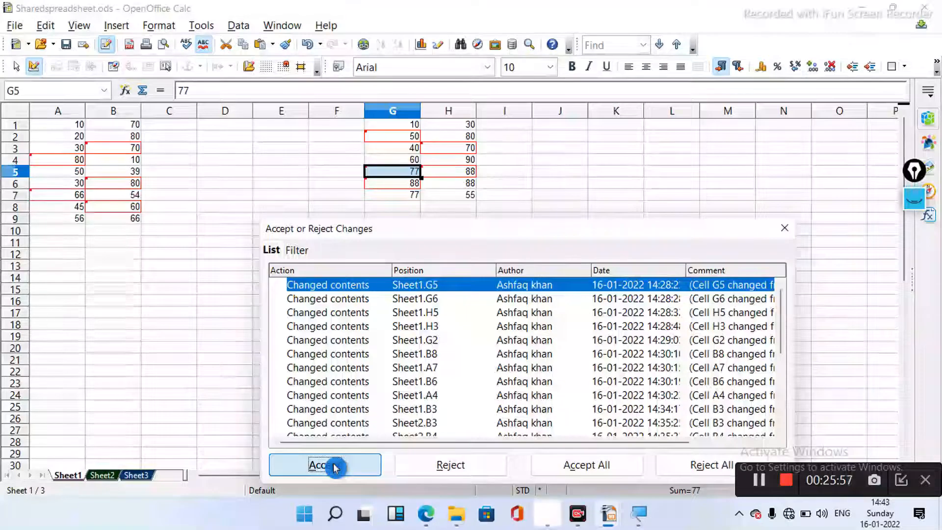
{"action": "left_click", "coordinate": [335, 466]}
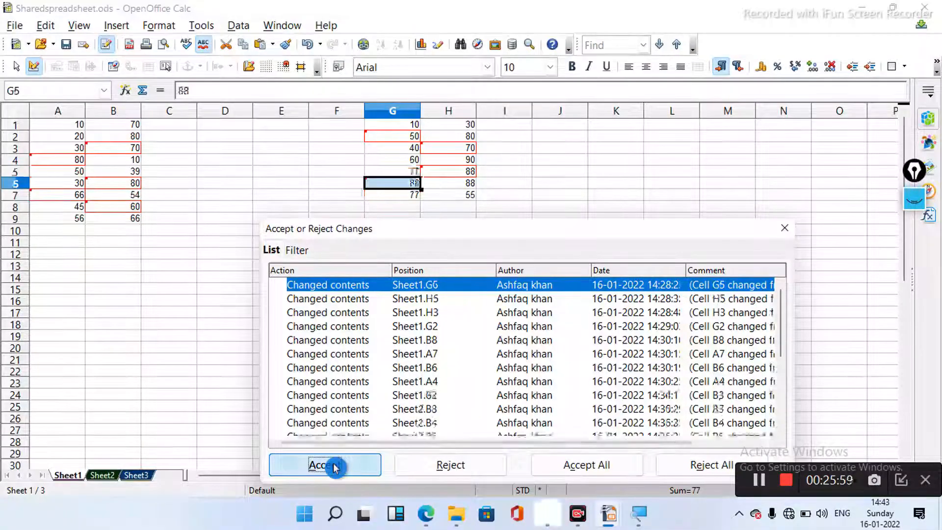
{"action": "left_click", "coordinate": [335, 466]}
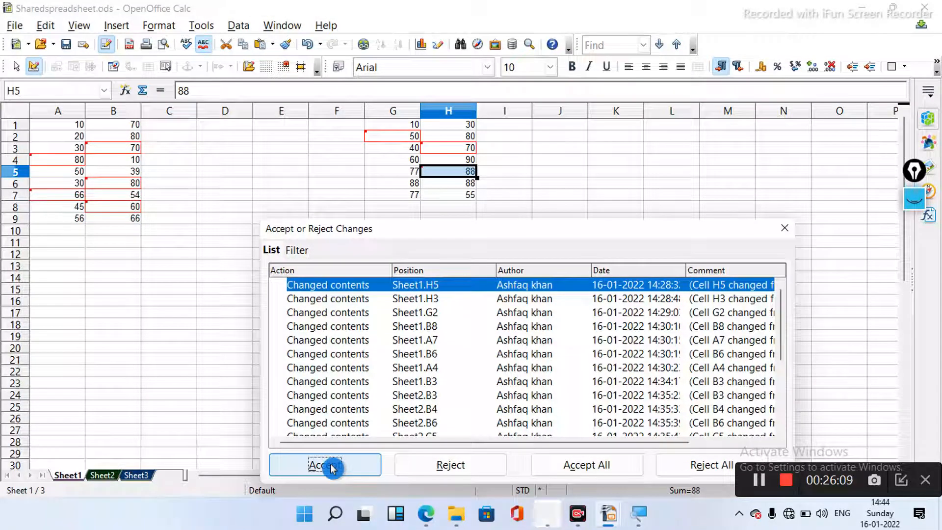
{"action": "left_click", "coordinate": [367, 463]}
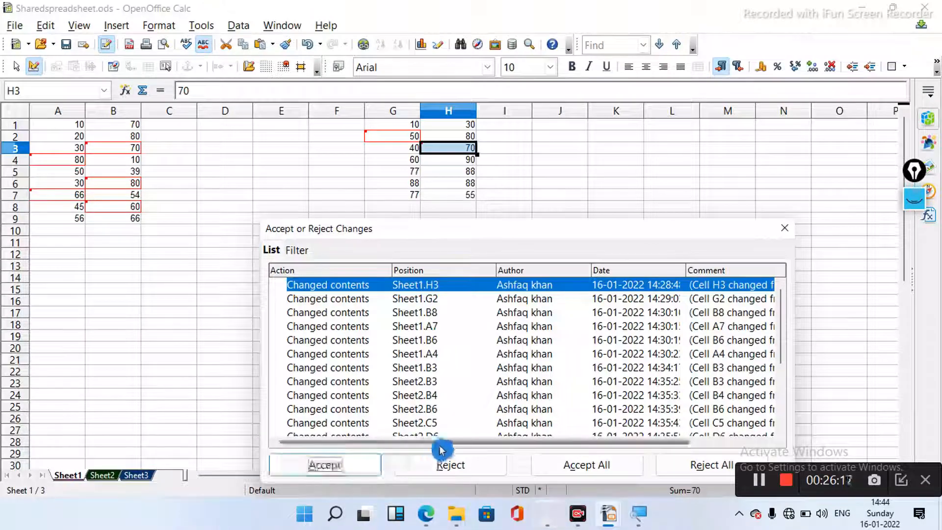
- Reject the changes to H3, G2, B8 and A7, restoring 60, 20, 709 and 45
{"action": "left_click", "coordinate": [483, 466]}
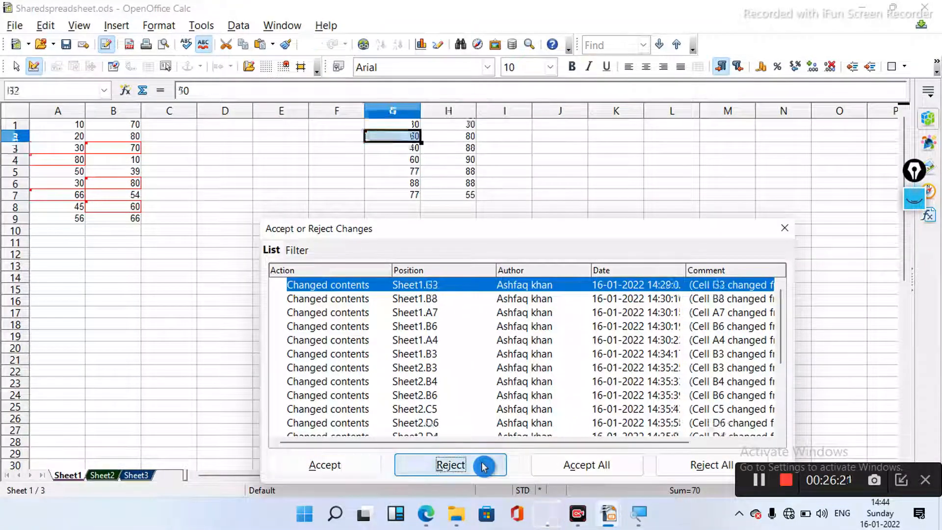
{"action": "left_click", "coordinate": [483, 466]}
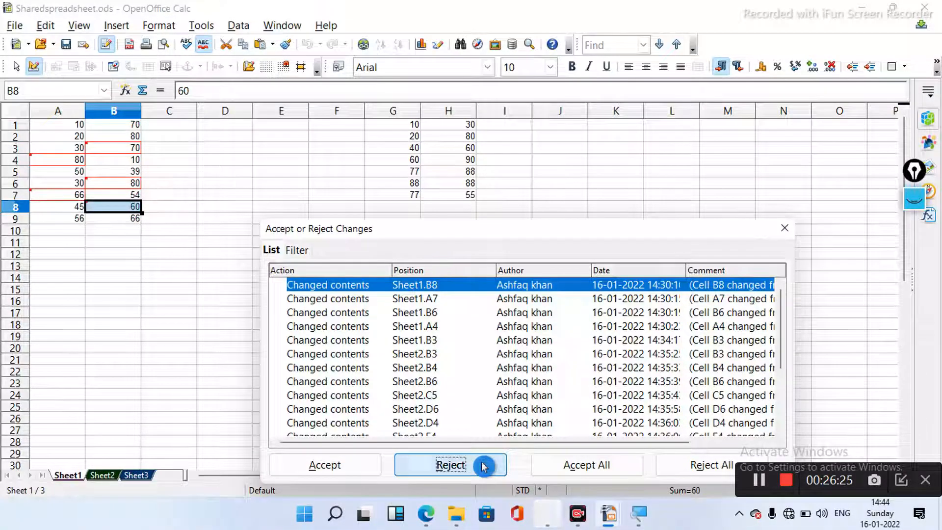
{"action": "left_click", "coordinate": [483, 466]}
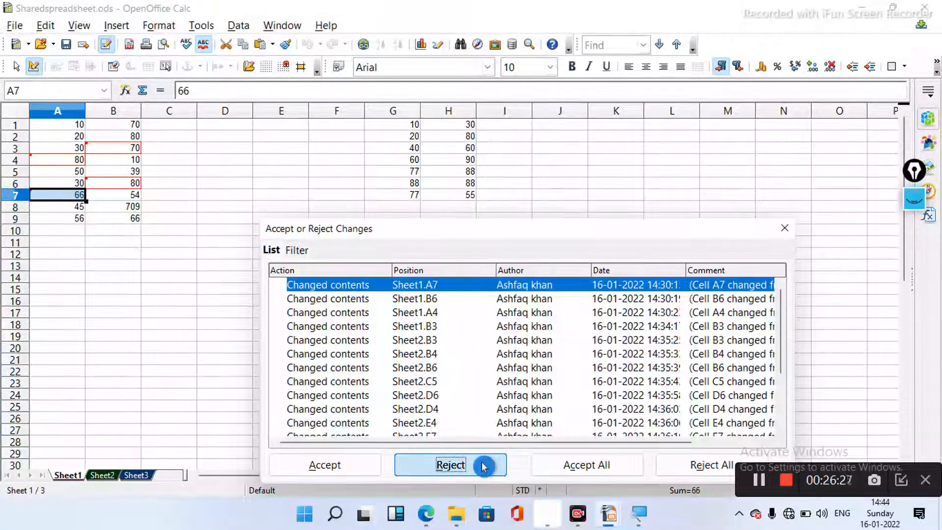
{"action": "left_click", "coordinate": [484, 466]}
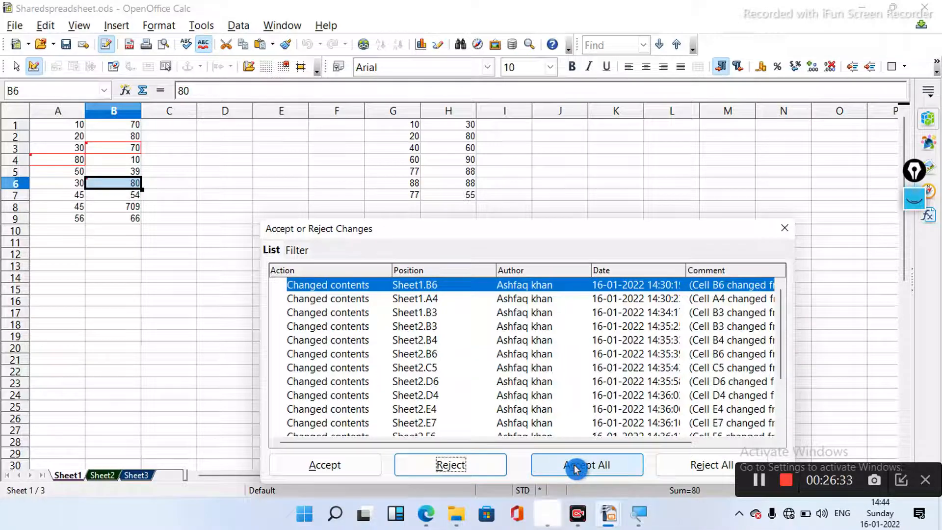
- Accept all remaining changes, then expand the Rejected and Accepted groups in the list
{"action": "left_click", "coordinate": [552, 468]}
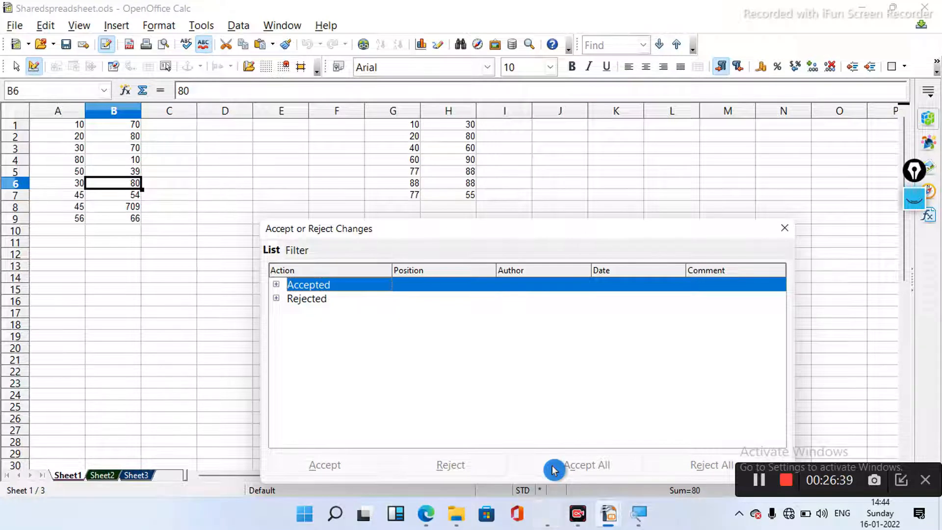
{"action": "left_click", "coordinate": [278, 301]}
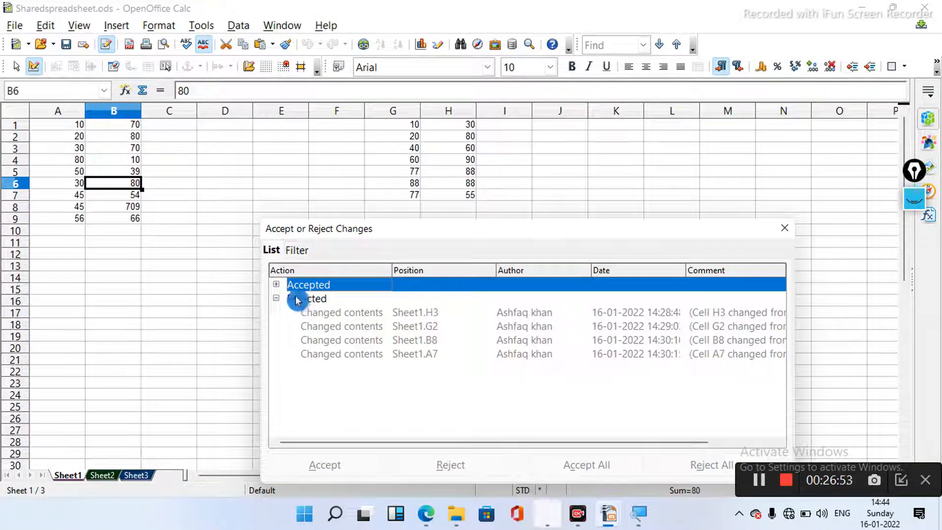
{"action": "left_click", "coordinate": [277, 286]}
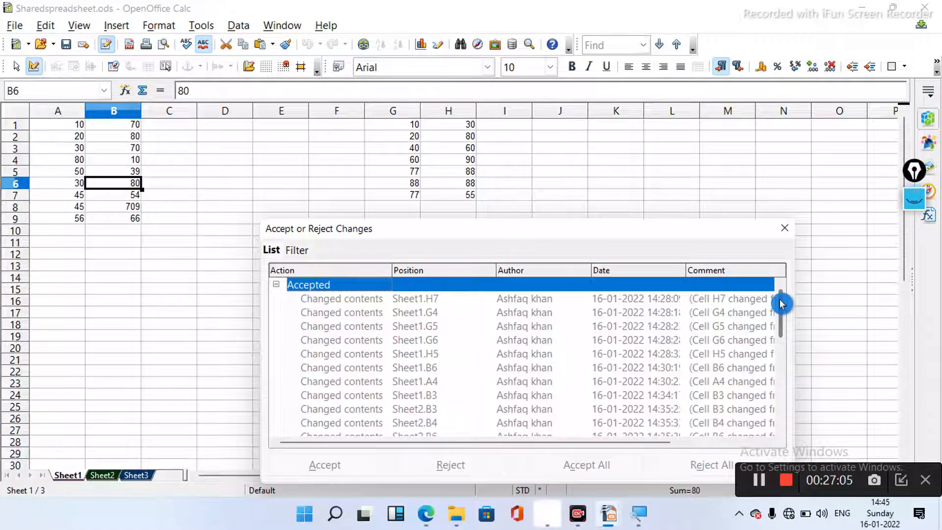
{"action": "mouse_move", "coordinate": [781, 304]}
{"action": "left_mouse_down"}
{"action": "mouse_move", "coordinate": [780, 368]}
{"action": "mouse_move", "coordinate": [782, 295]}
{"action": "left_mouse_up"}
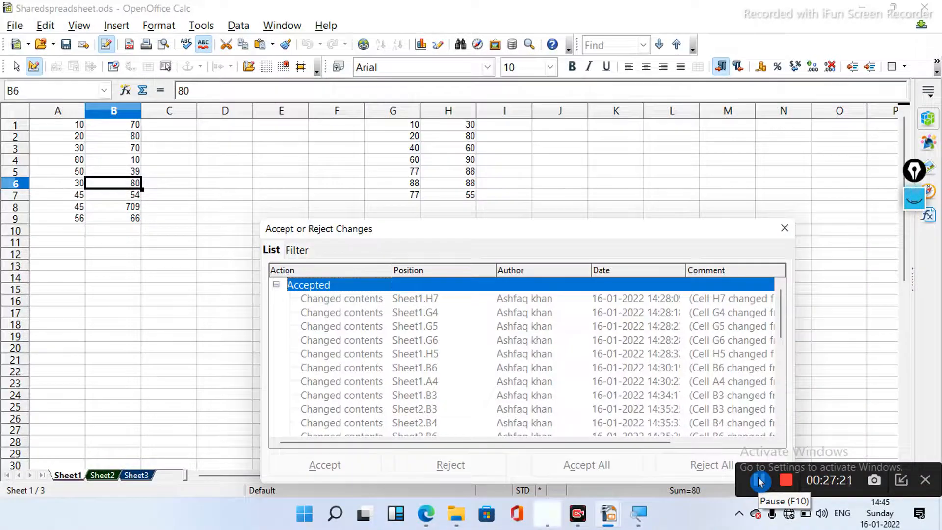
- Close the Accept or Reject Changes dialog so both Sheet1 tables show no outlines
{"action": "left_click", "coordinate": [759, 481]}
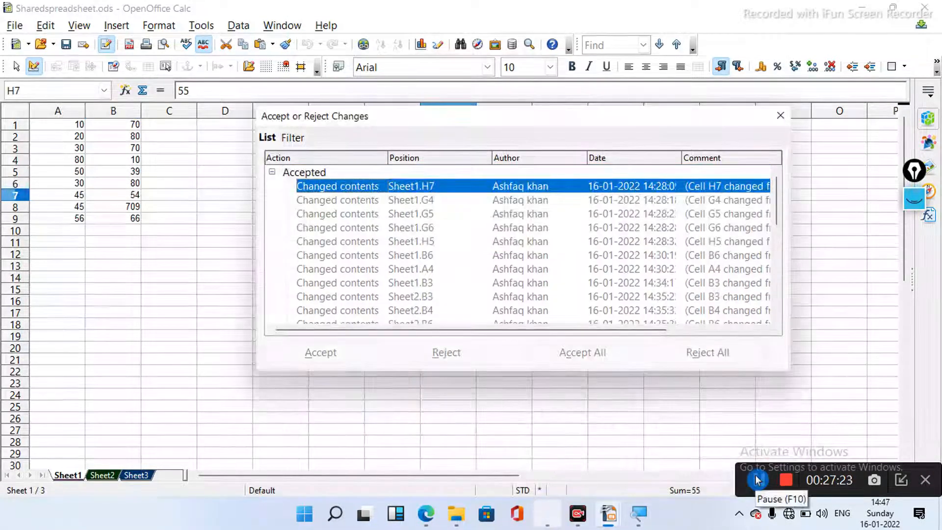
{"action": "left_click", "coordinate": [781, 120]}
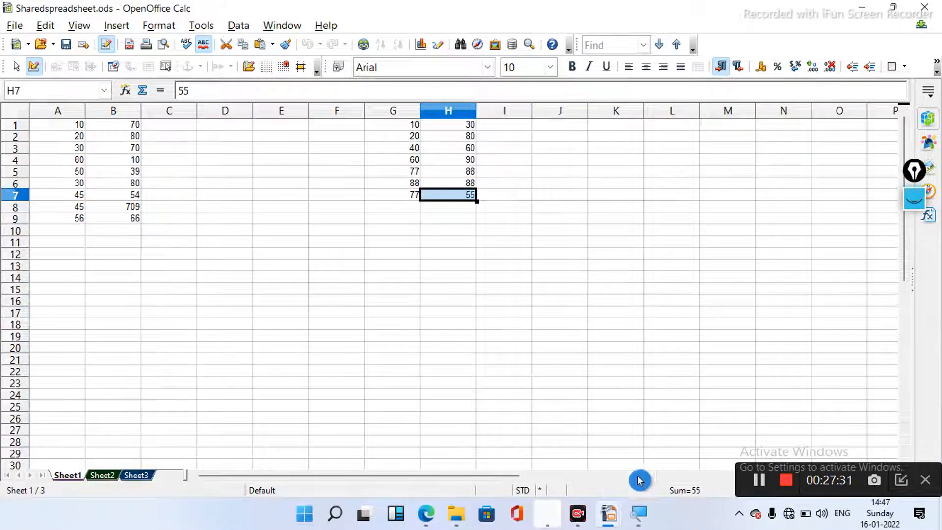
{"action": "mouse_move", "coordinate": [620, 523]}
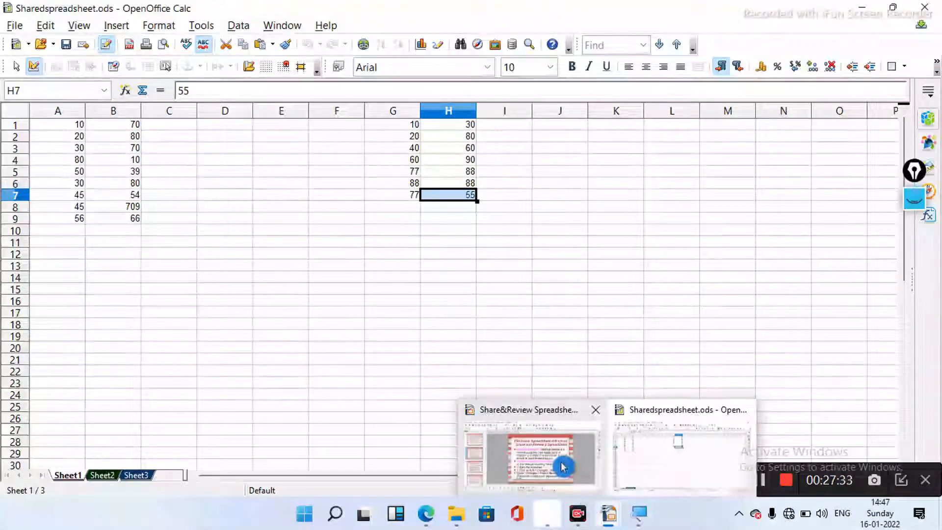
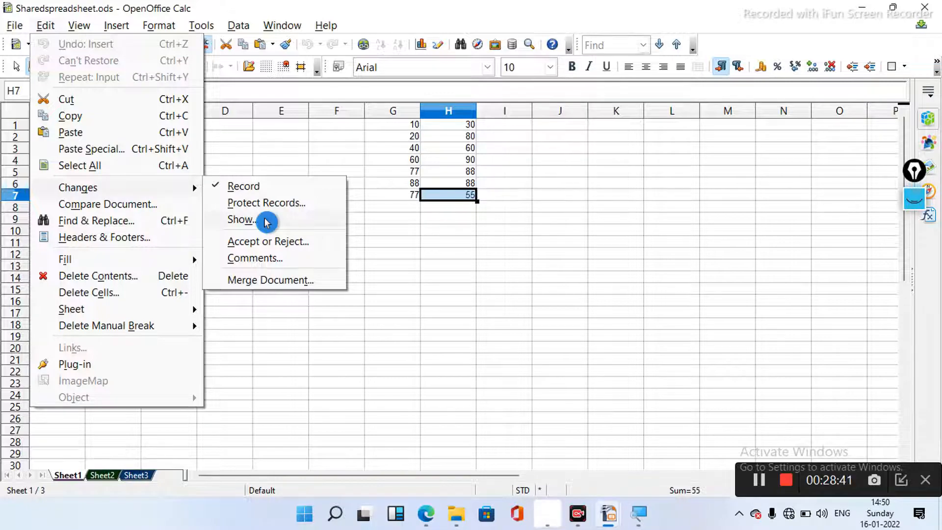
{"action": "left_click", "coordinate": [269, 227]}
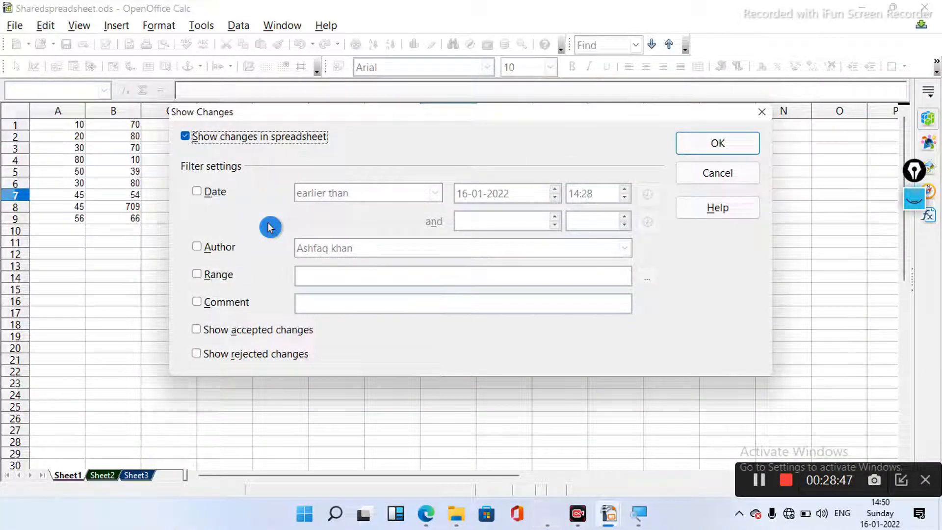
{"action": "left_click", "coordinate": [938, 262]}
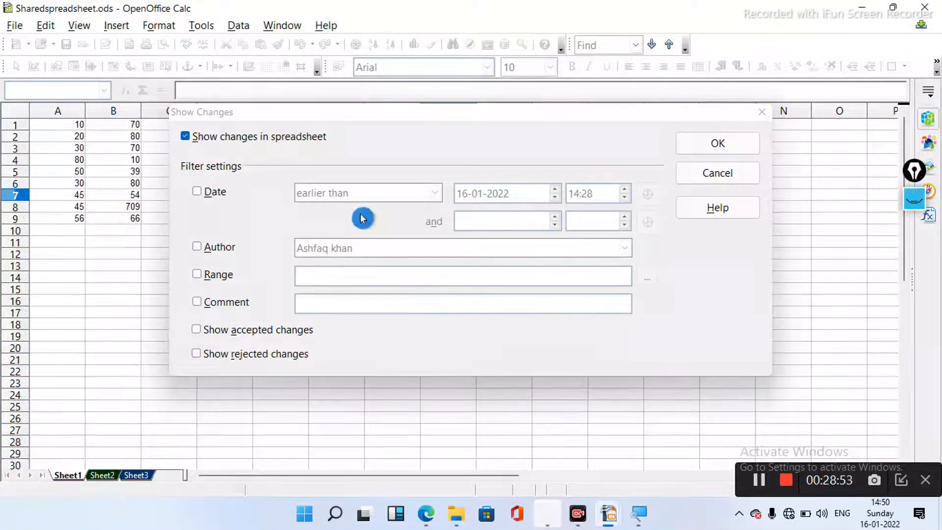
{"action": "left_click", "coordinate": [436, 196]}
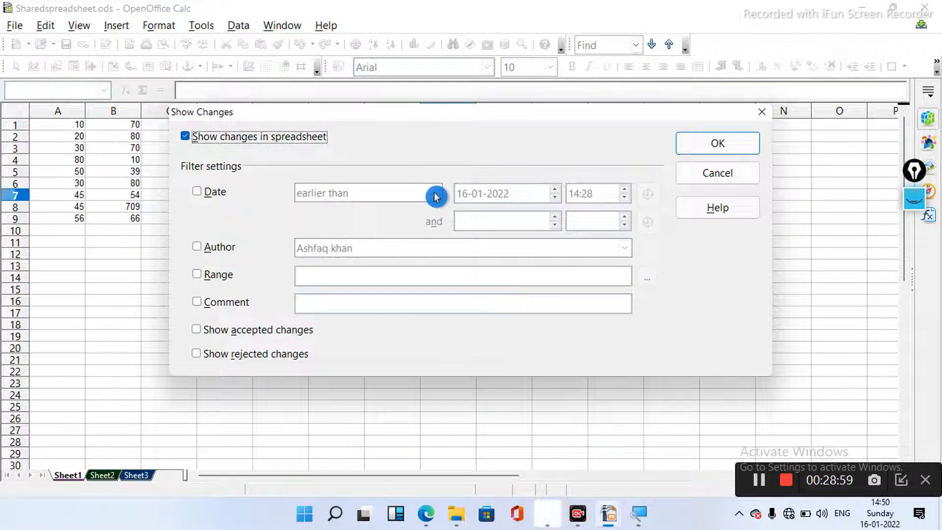
{"action": "left_click", "coordinate": [198, 193]}
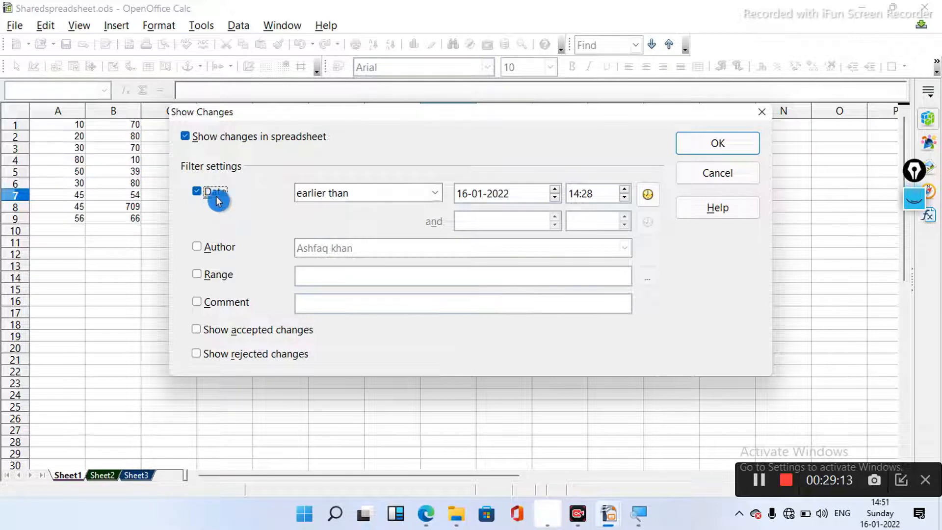
- Keep the 'earlier than' date condition, include accepted changes, and apply the display settings
{"action": "left_click", "coordinate": [440, 194]}
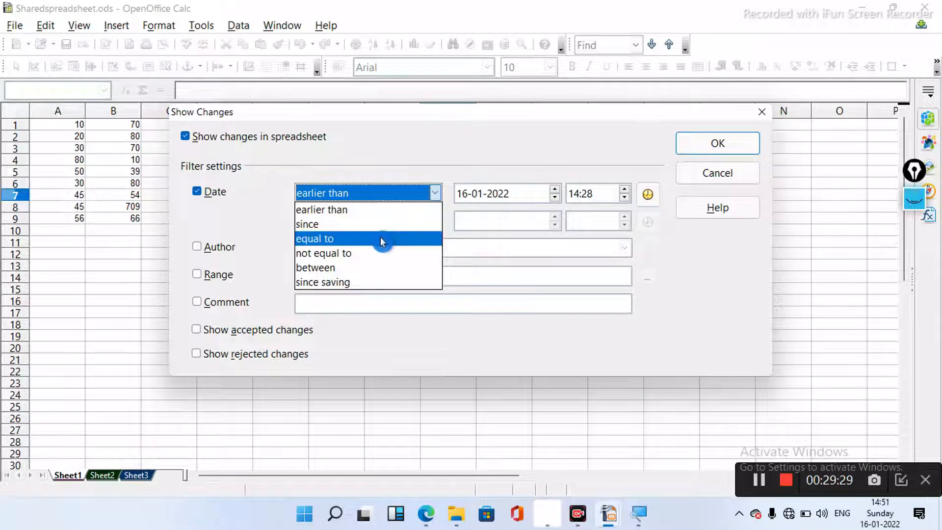
{"action": "left_click", "coordinate": [375, 209]}
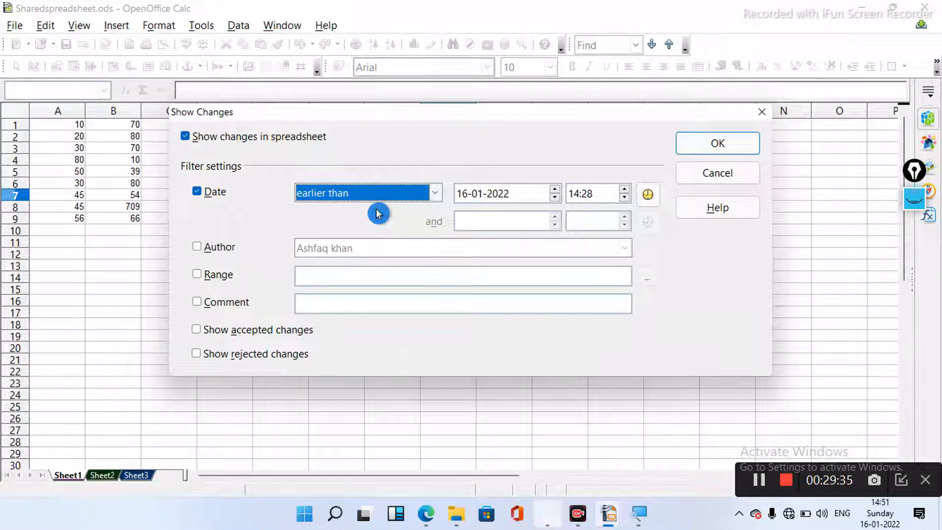
{"action": "left_click", "coordinate": [622, 203]}
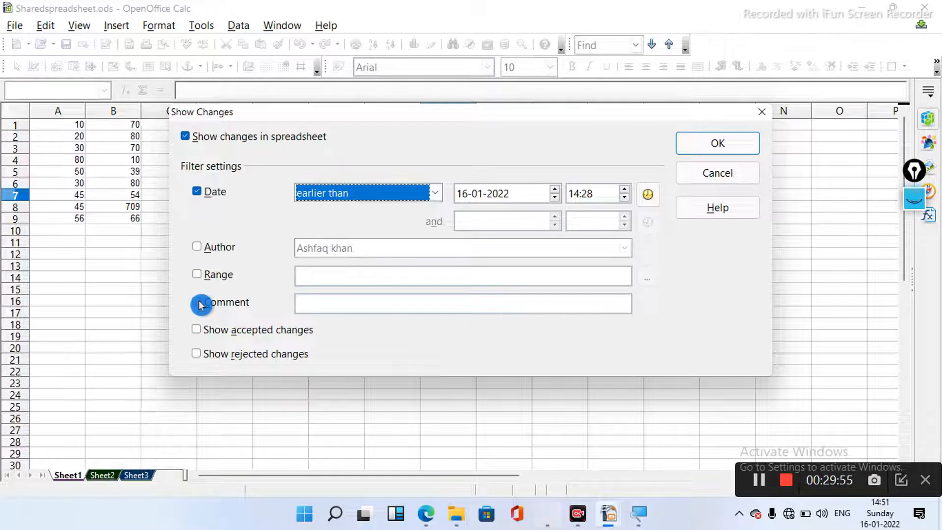
{"action": "left_click", "coordinate": [198, 335]}
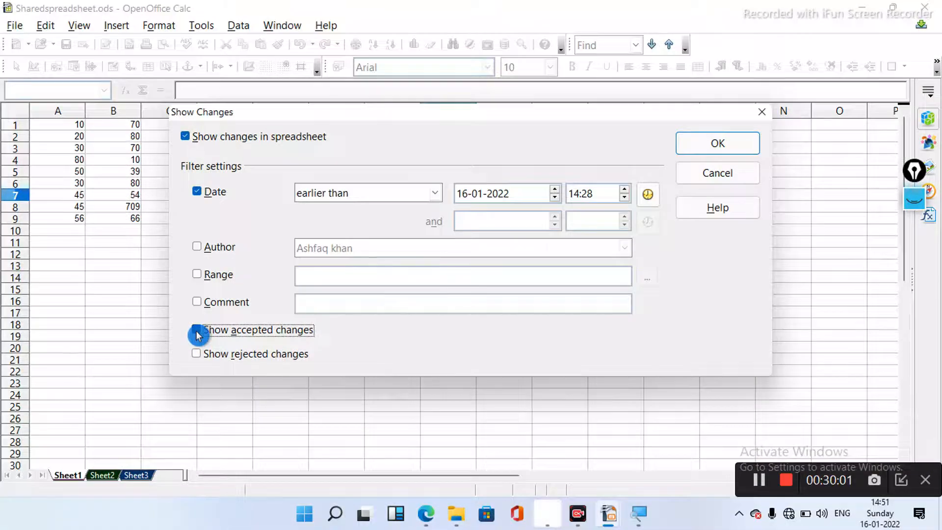
{"action": "left_click", "coordinate": [197, 334]}
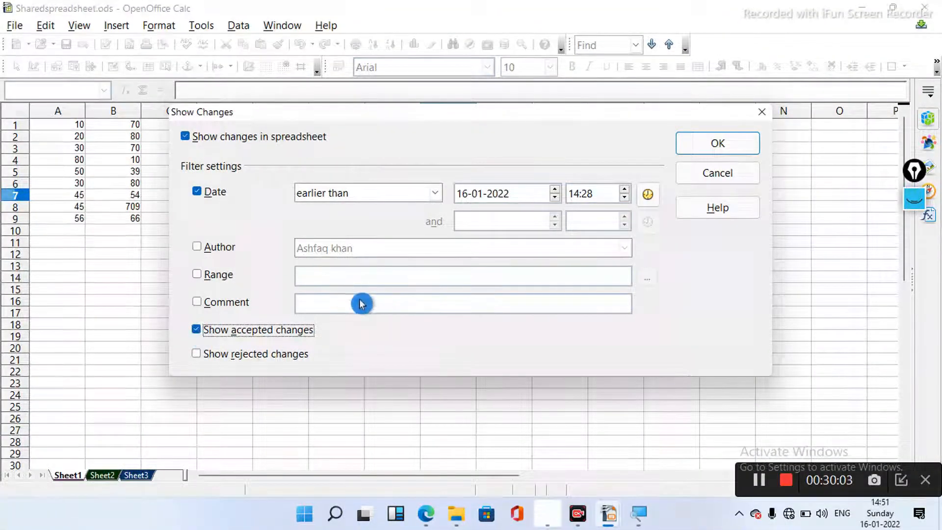
{"action": "left_click", "coordinate": [724, 146]}
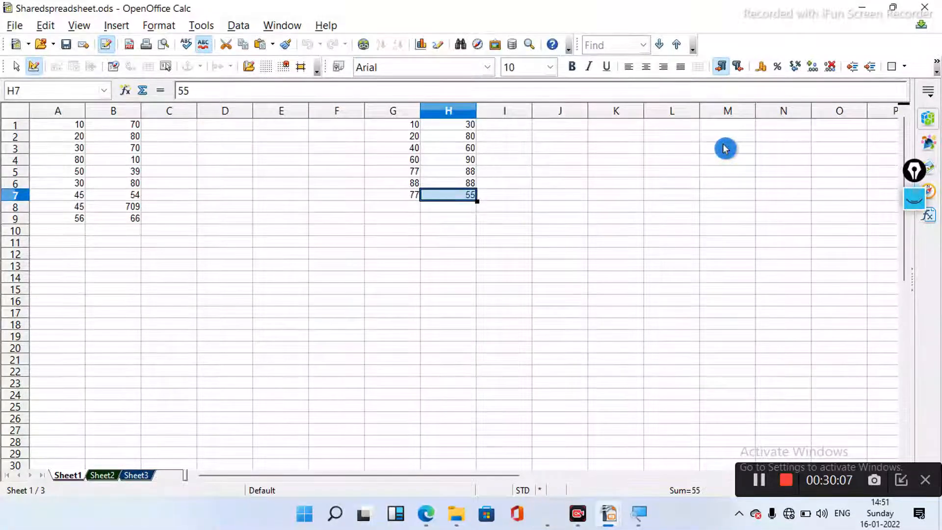
- Reopen Show Changes, try the since and equal date conditions, return to 'earlier than', and enable the Author filter
{"action": "left_click", "coordinate": [756, 474]}
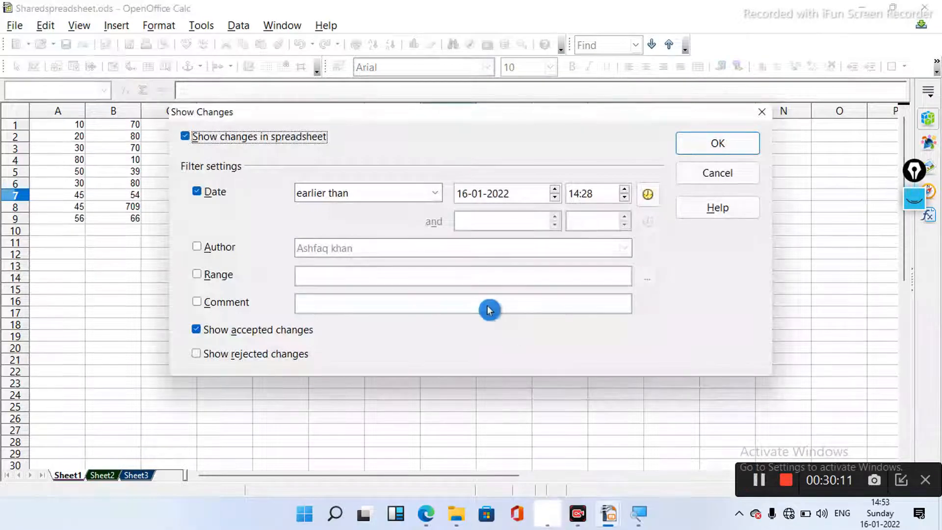
{"action": "left_click", "coordinate": [436, 194]}
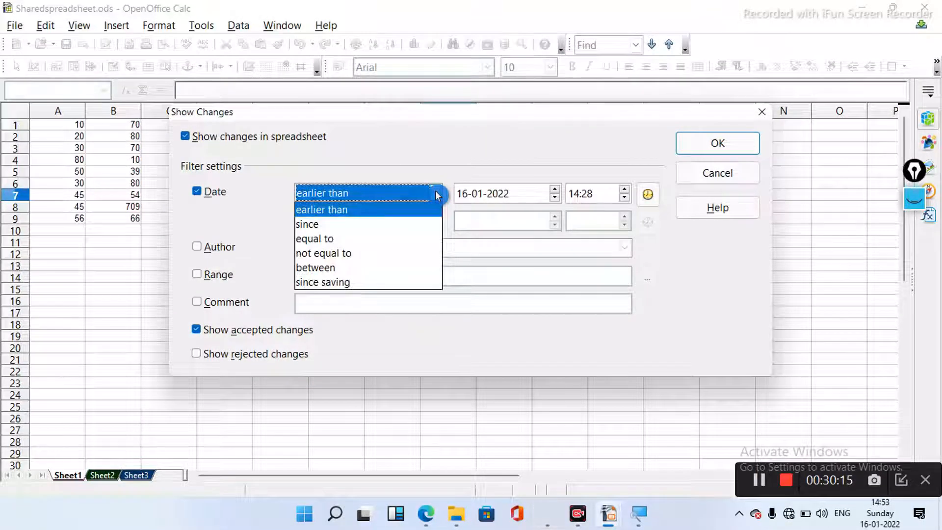
{"action": "left_click", "coordinate": [396, 228]}
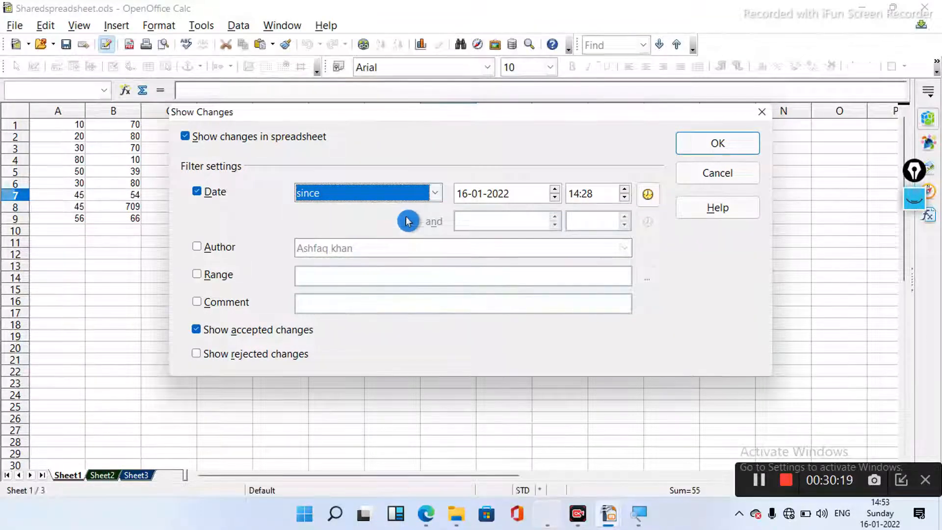
{"action": "left_click", "coordinate": [436, 194]}
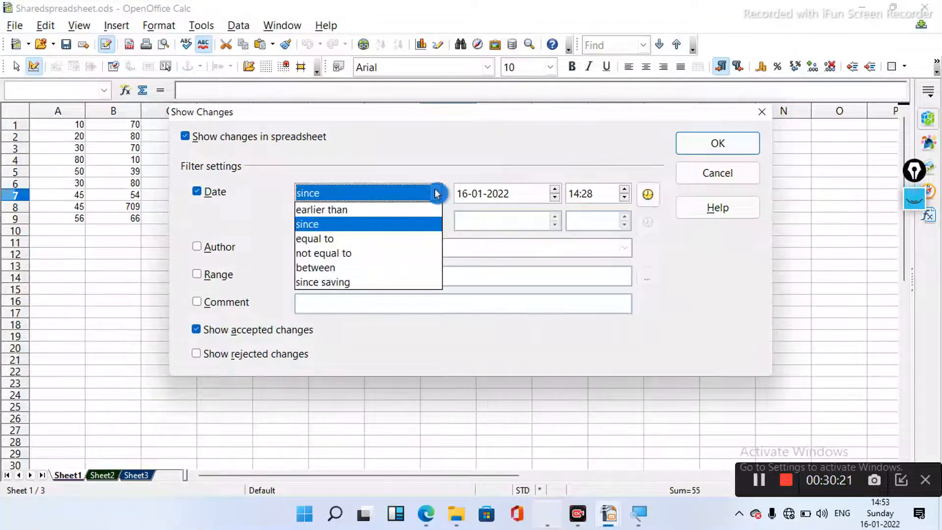
{"action": "left_click", "coordinate": [362, 238]}
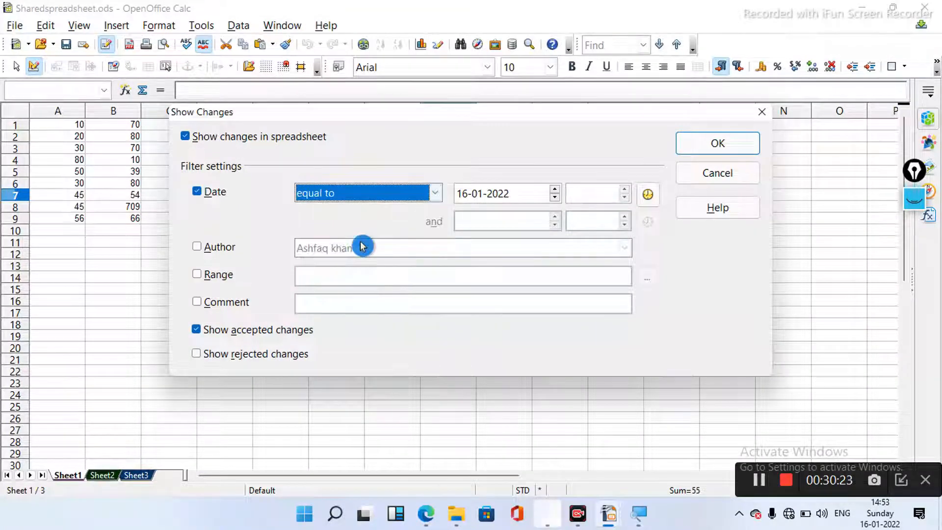
{"action": "left_click", "coordinate": [435, 193]}
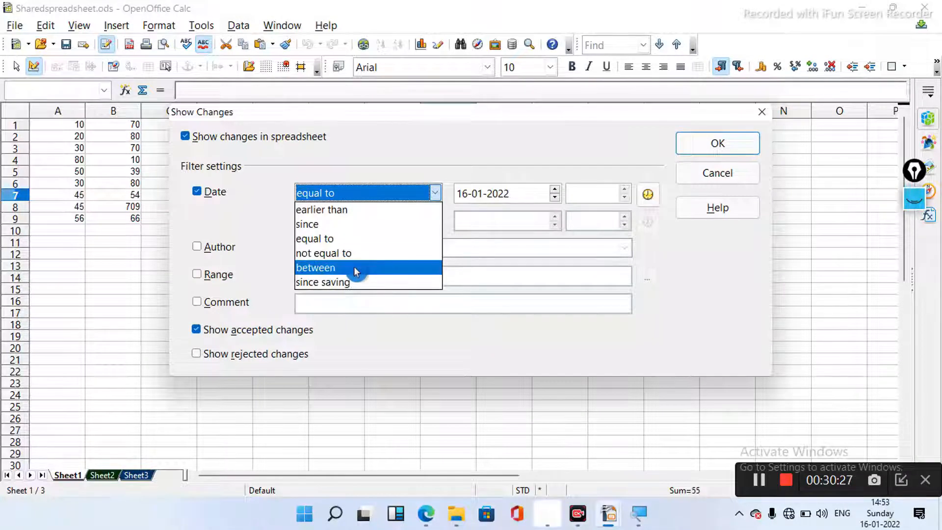
{"action": "left_click", "coordinate": [357, 214]}
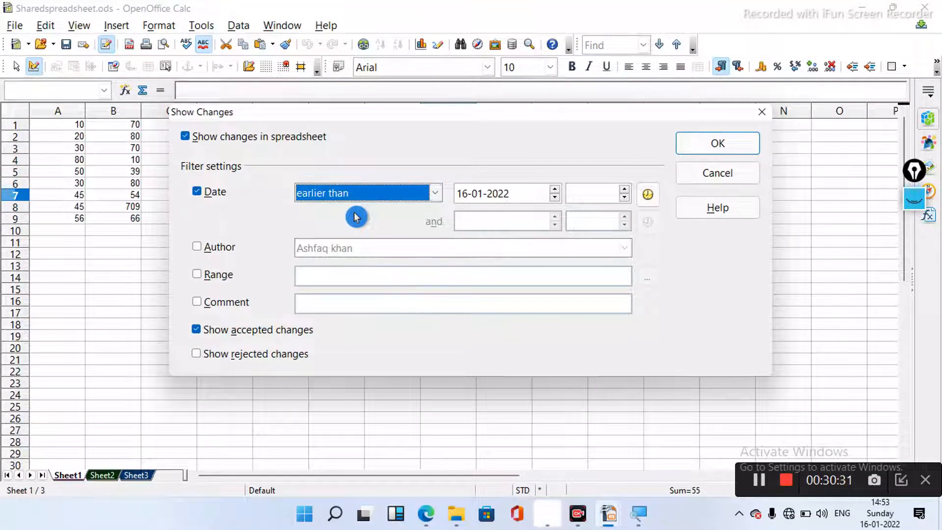
{"action": "left_click", "coordinate": [197, 249]}
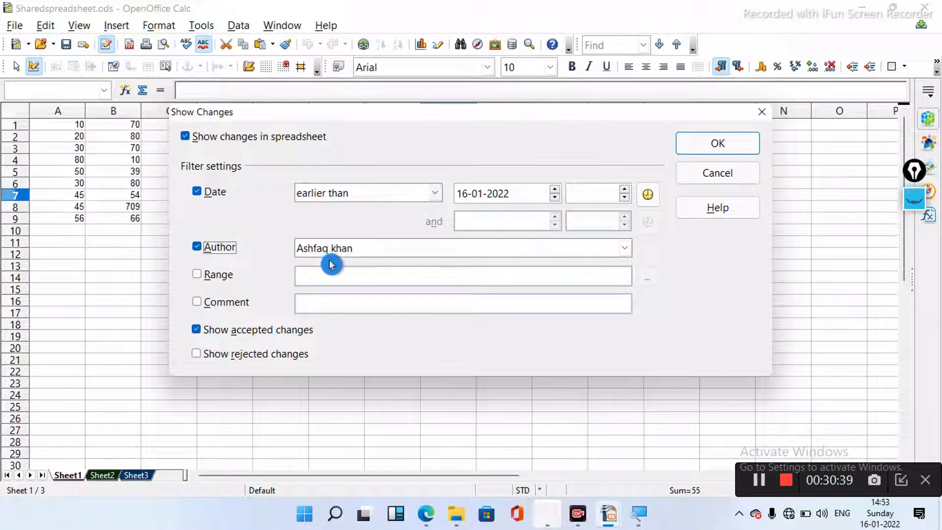
- Keep the current author as the filter and enable the Range filter
{"action": "left_click", "coordinate": [627, 251]}
{"action": "left_click", "coordinate": [626, 250]}
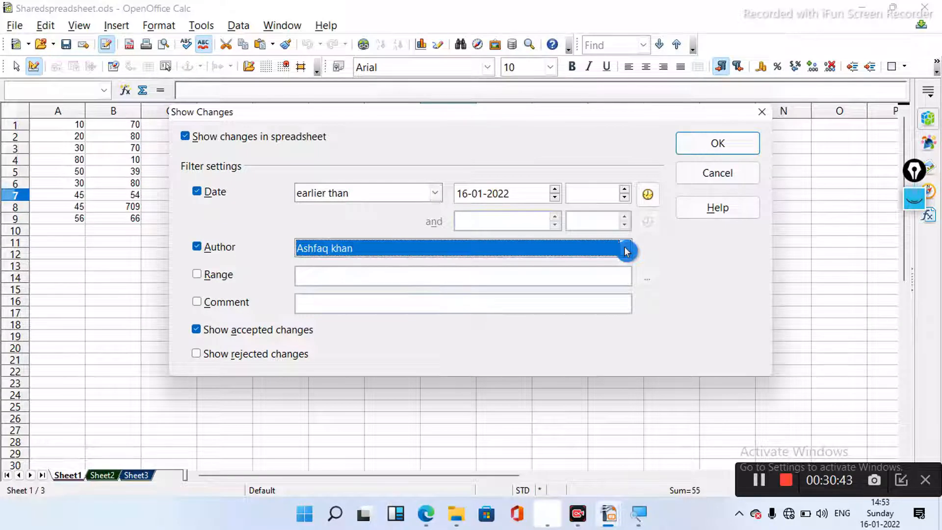
{"action": "left_click", "coordinate": [200, 277]}
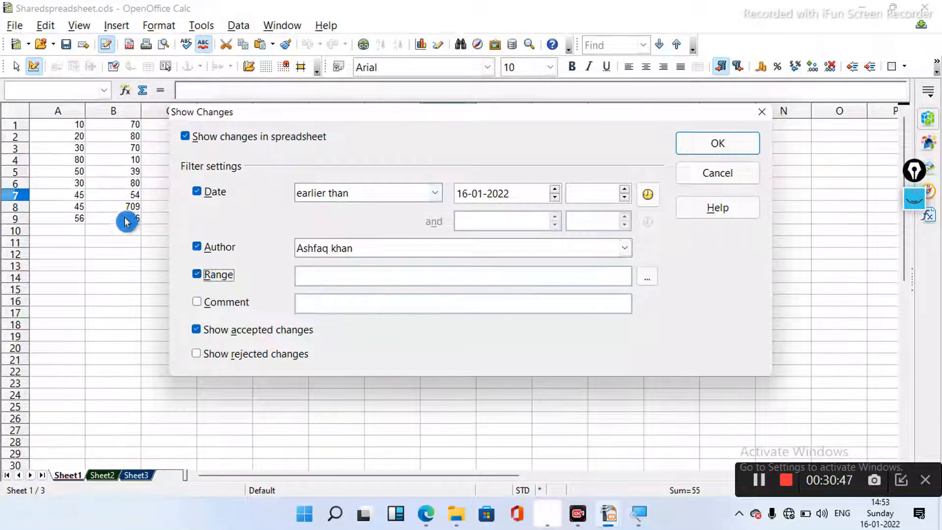
{"action": "left_click", "coordinate": [61, 152]}
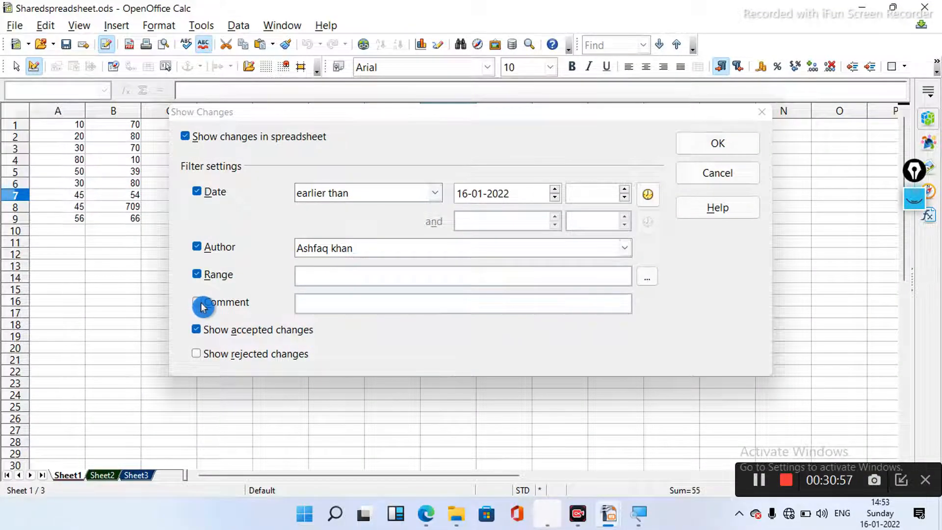
- Set the filter range to $Sheet1.$A$3:$B$8 on the sheet and apply the change display
{"action": "left_click", "coordinate": [647, 277]}
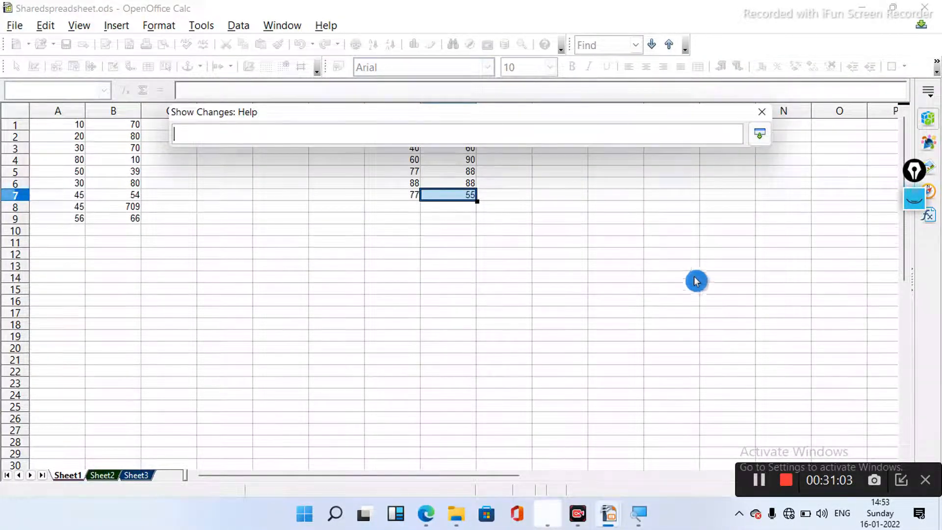
{"action": "left_click", "coordinate": [759, 479]}
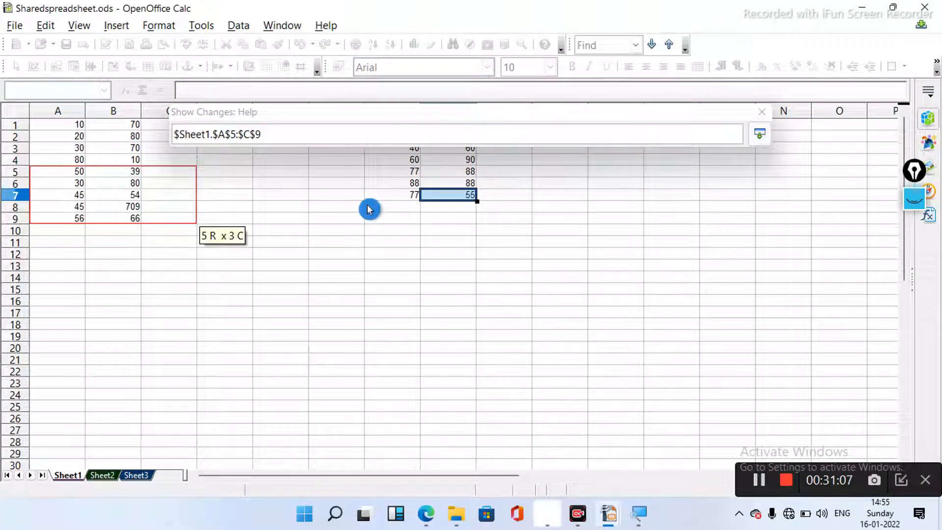
{"action": "left_click", "coordinate": [237, 207]}
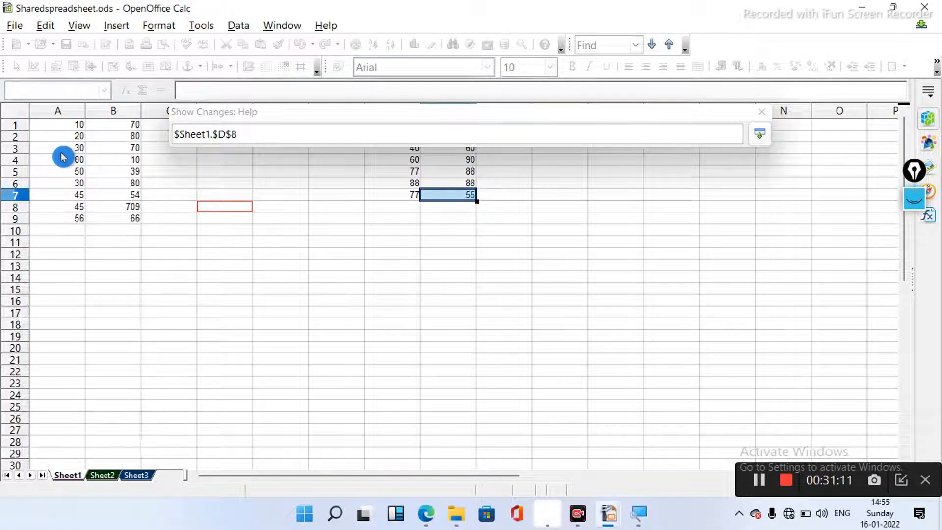
{"action": "left_click_drag", "start_coordinate": [63, 156], "coordinate": [124, 208]}
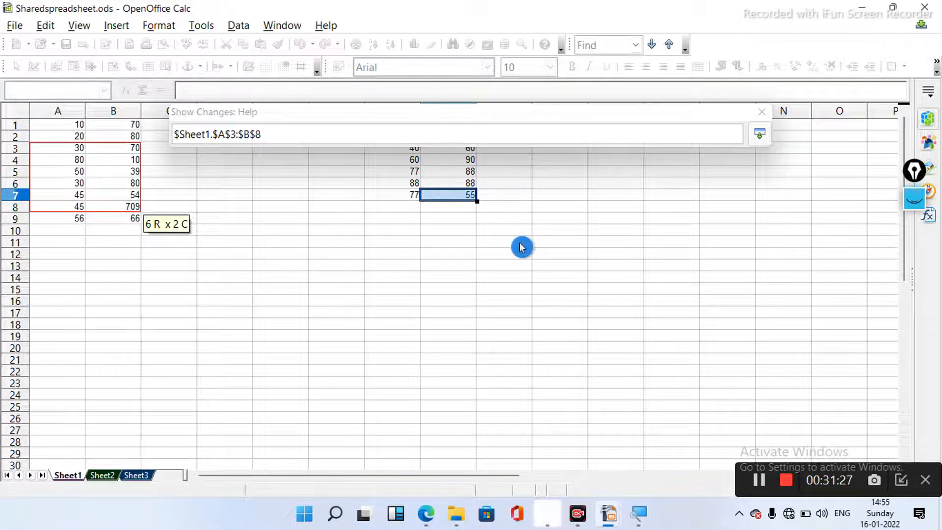
{"action": "left_click", "coordinate": [760, 134]}
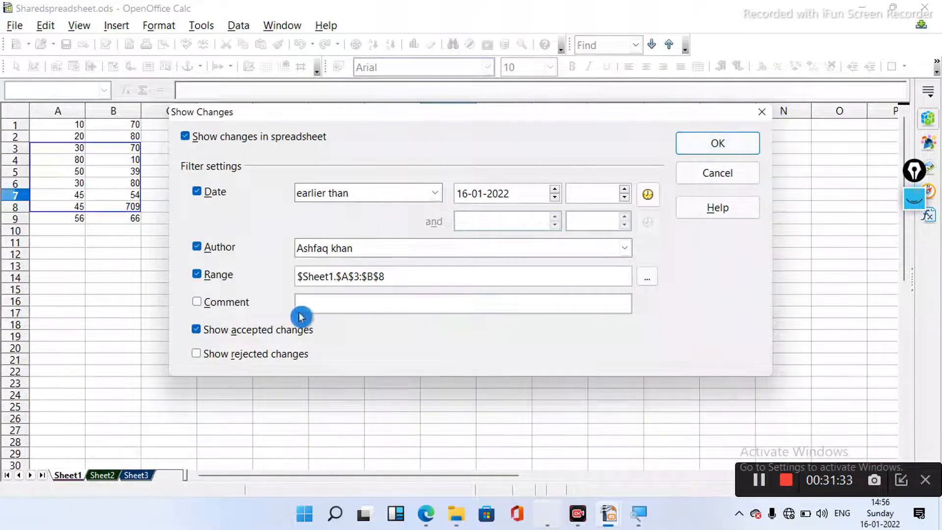
{"action": "left_click", "coordinate": [327, 289]}
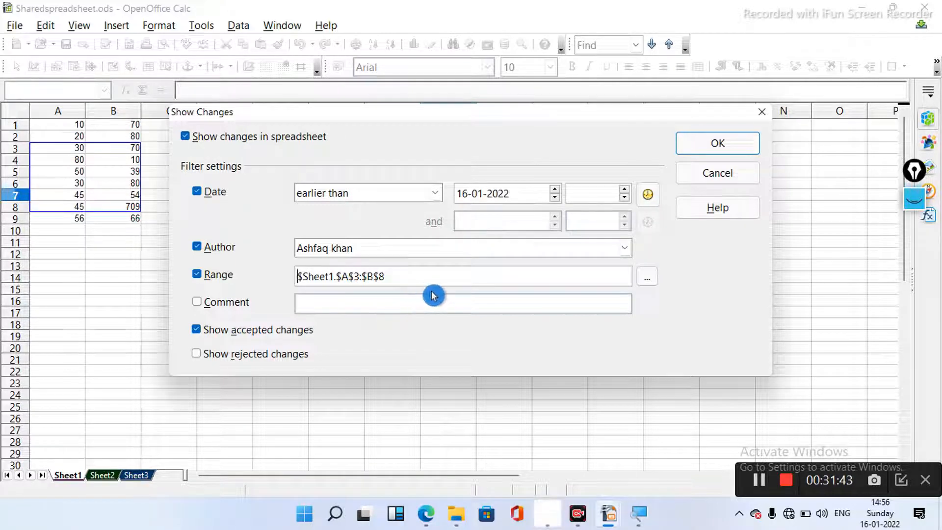
{"action": "left_click", "coordinate": [123, 256]}
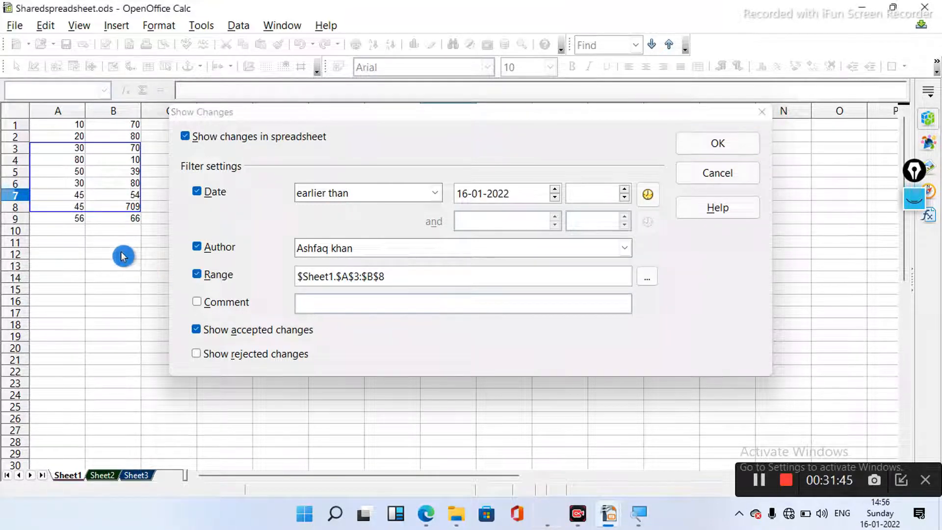
{"action": "left_click", "coordinate": [735, 147]}
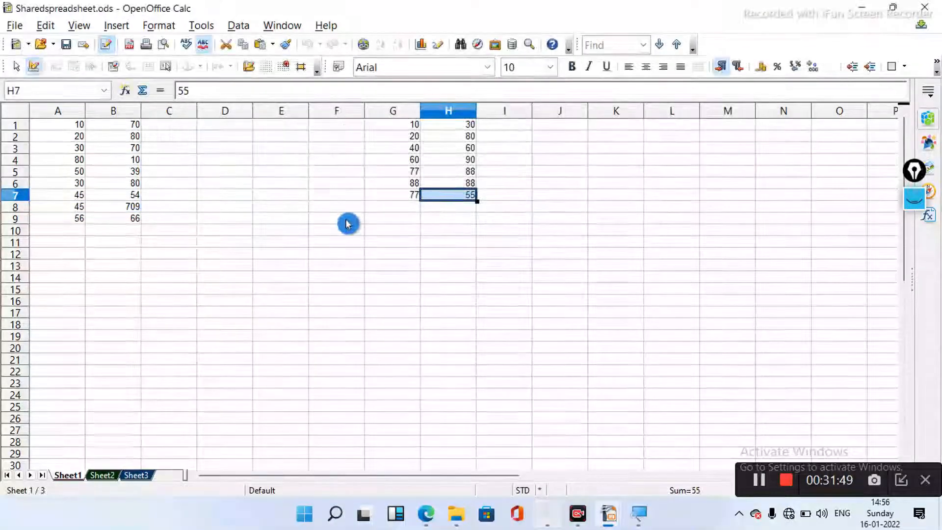
- Change B4 from 10 to 60 and A5 from 50 to 70
{"action": "left_click", "coordinate": [135, 161]}
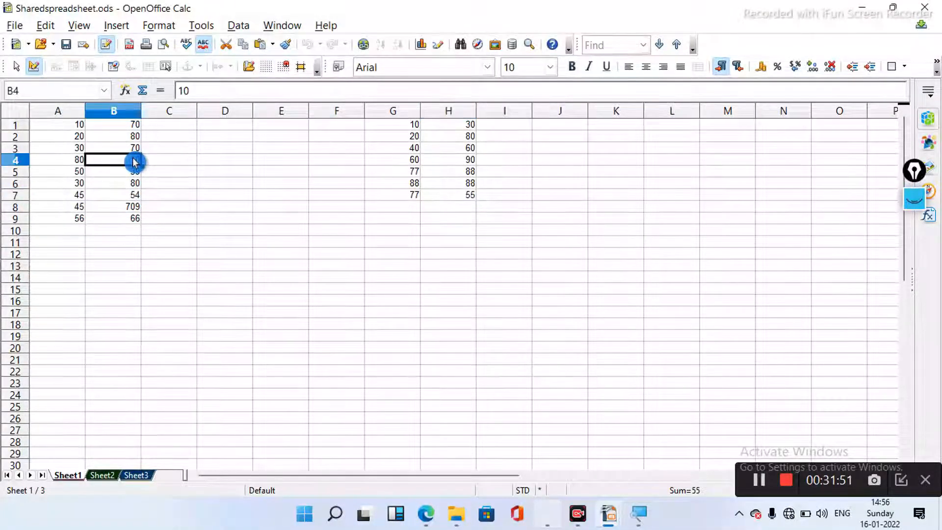
{"action": "type", "text": "60"}
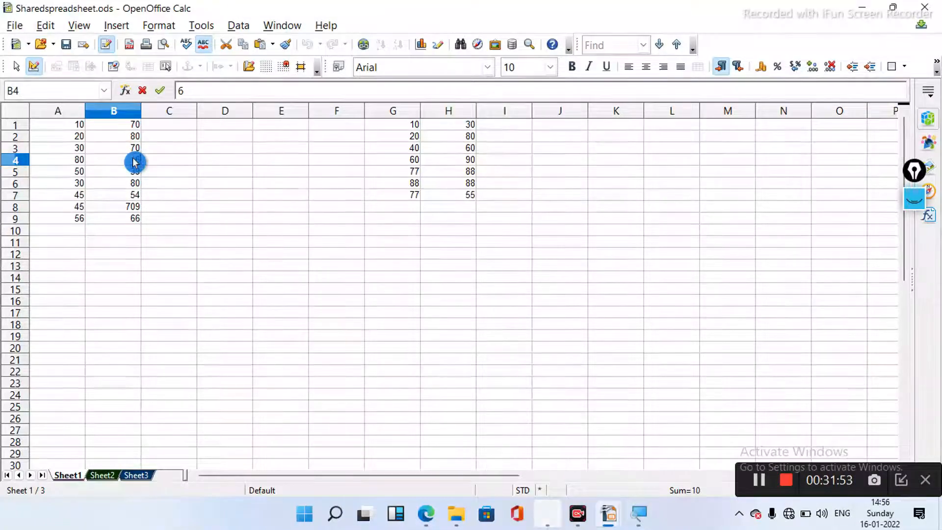
{"action": "left_click", "coordinate": [77, 175]}
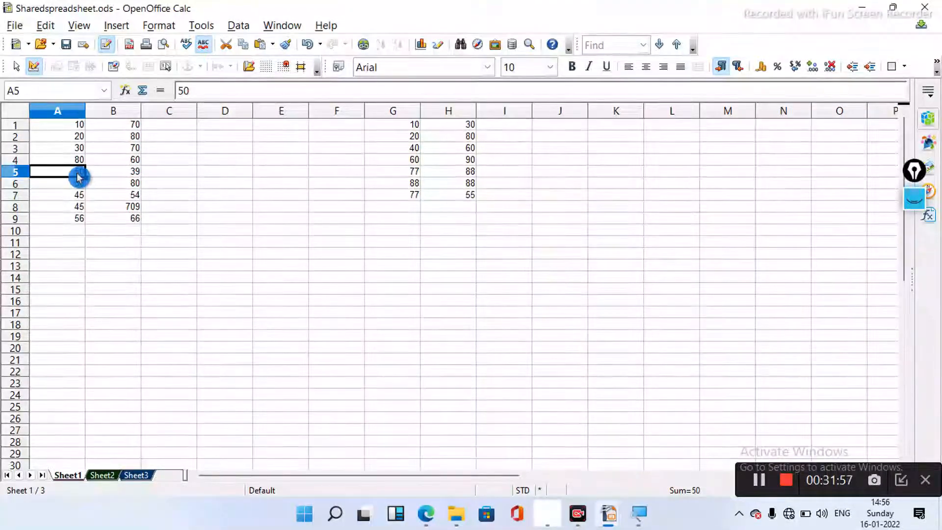
{"action": "type", "text": "7"}
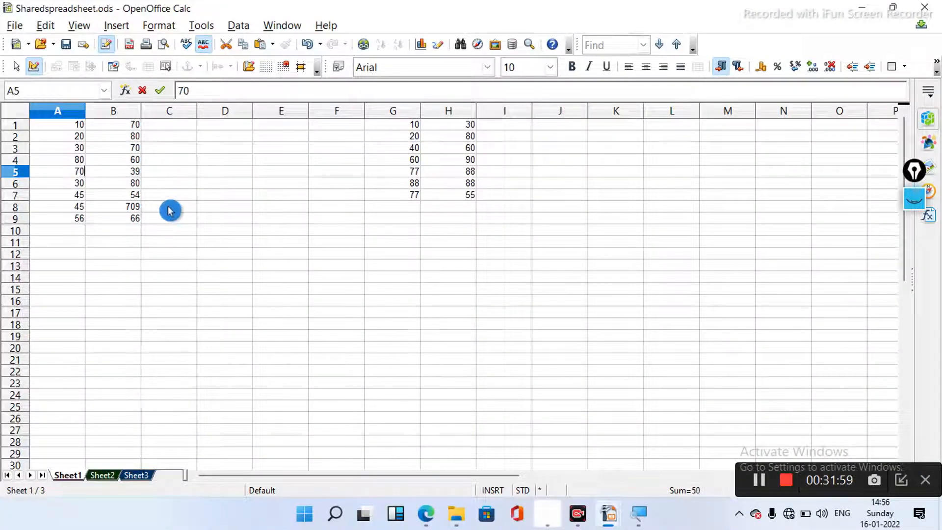
{"action": "left_click", "coordinate": [169, 206]}
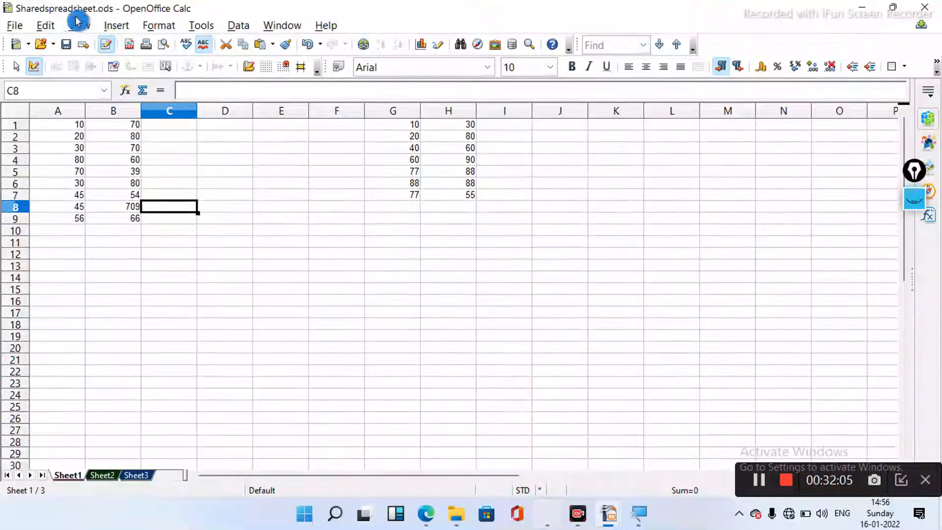
- Turn off the Range filter in Show Changes, then start entering 70 into B9
{"action": "left_click", "coordinate": [47, 26]}
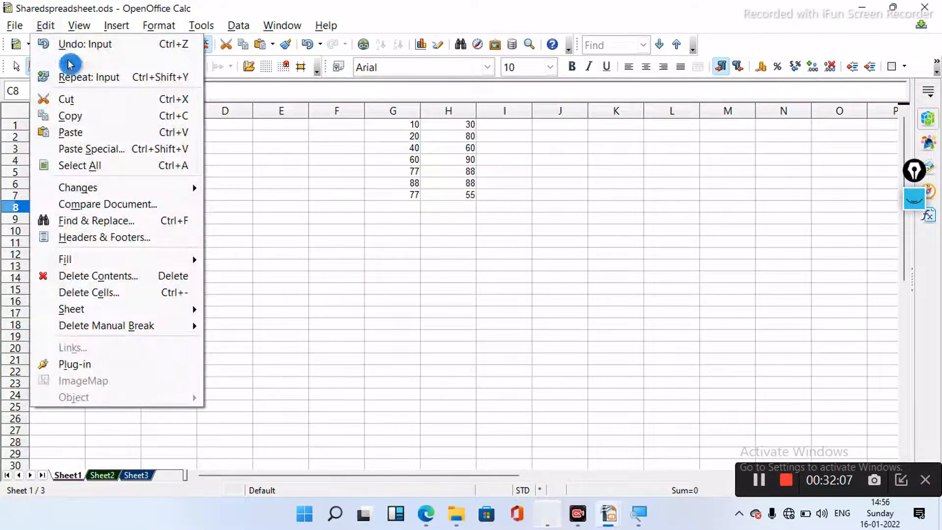
{"action": "mouse_move", "coordinate": [116, 195]}
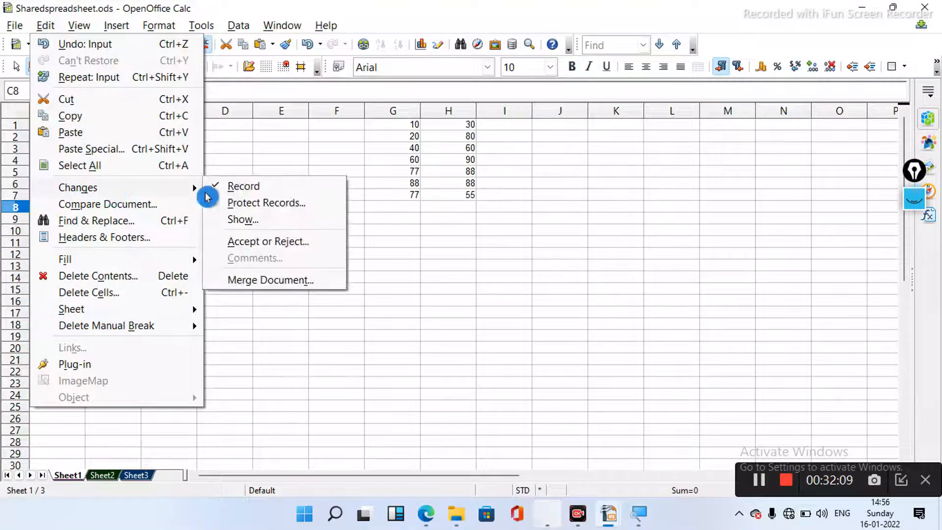
{"action": "left_click", "coordinate": [263, 221]}
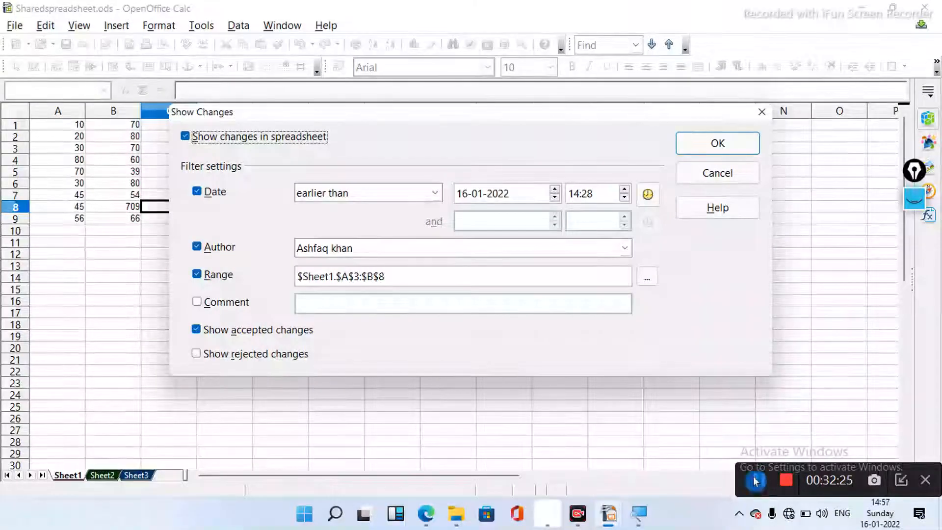
{"action": "left_click", "coordinate": [197, 279]}
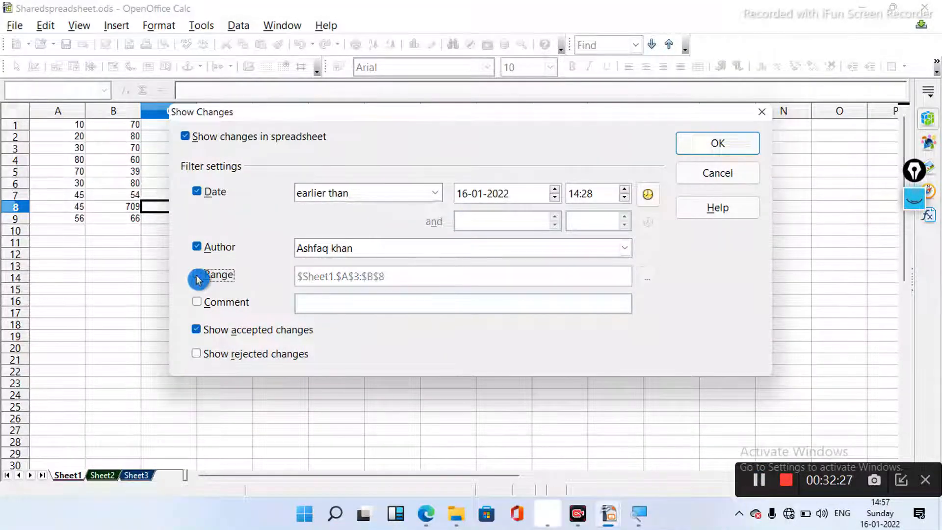
{"action": "left_click", "coordinate": [715, 144]}
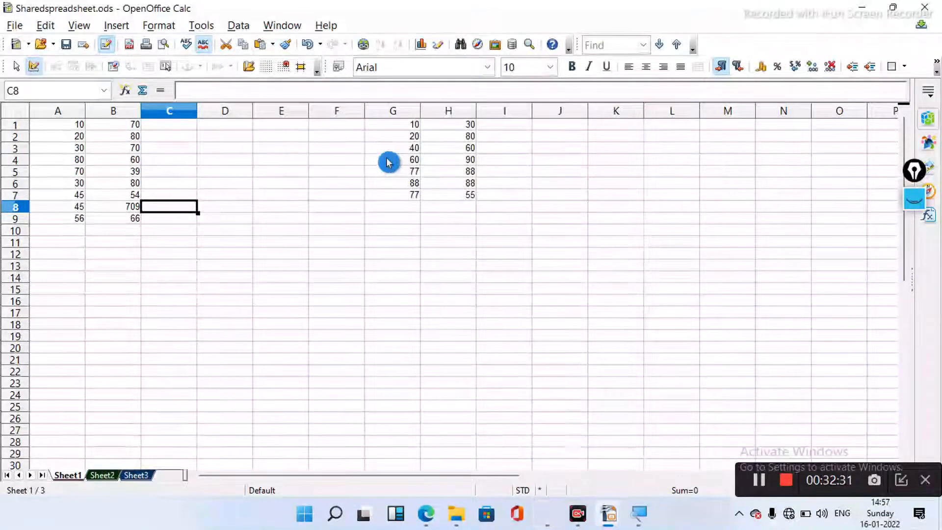
{"action": "left_click", "coordinate": [136, 222]}
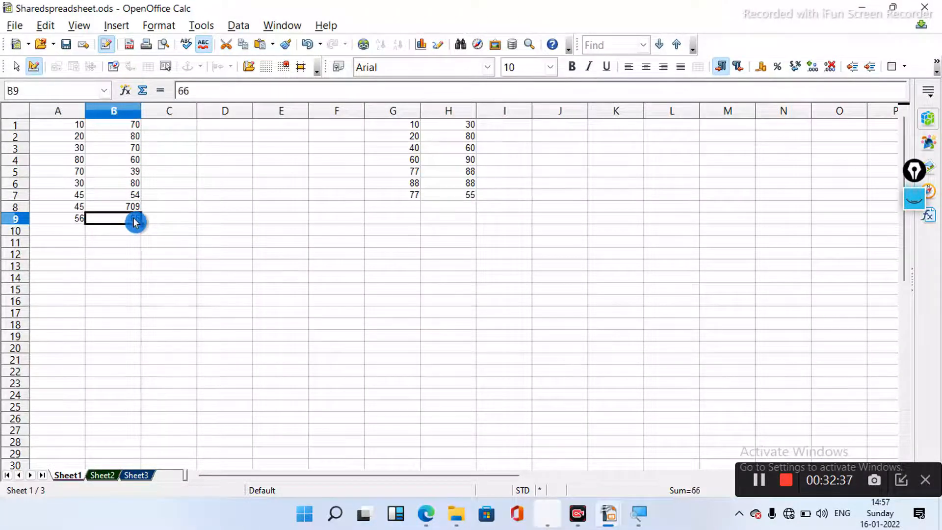
{"action": "type", "text": "70"}
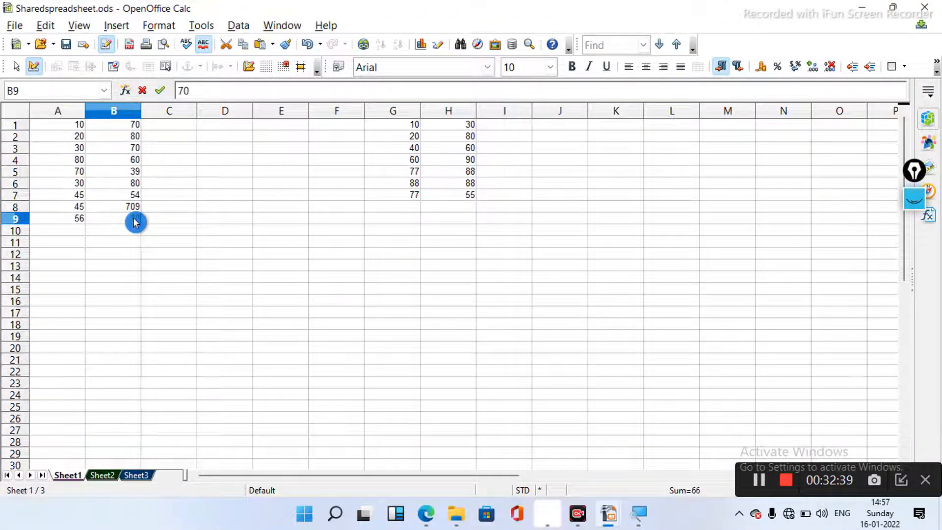
- Commit 70 in B9 and enter 80 into B4 in place of 60
{"action": "left_click", "coordinate": [133, 161]}
{"action": "type", "text": "80"}
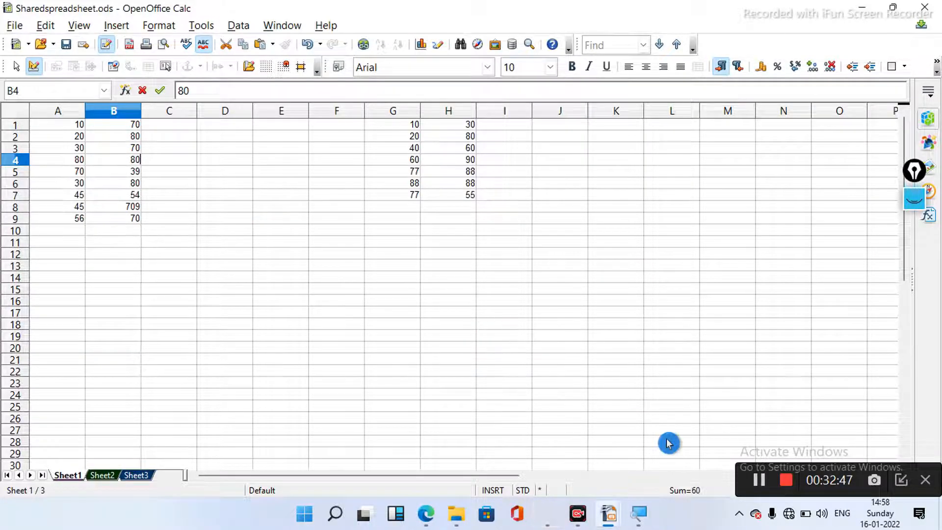
{"action": "left_click", "coordinate": [46, 26]}
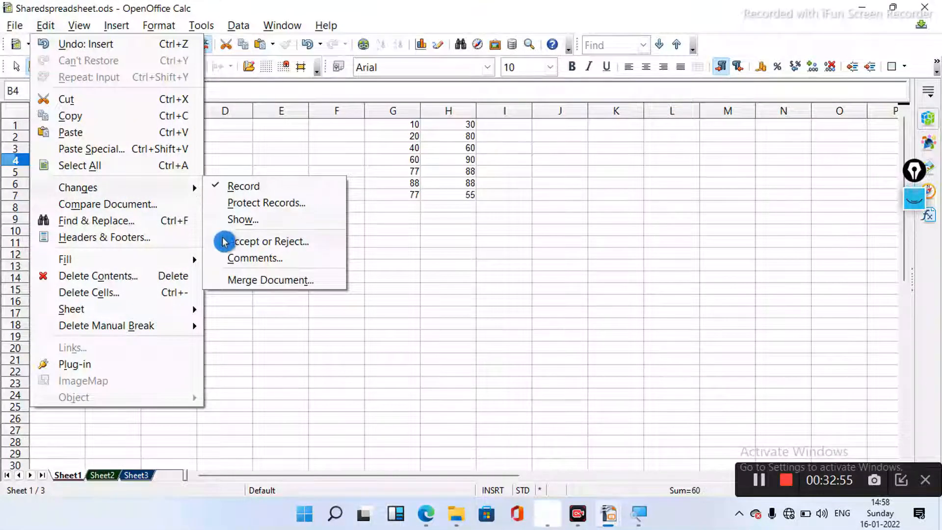
- Reapply the Show Changes display settings without altering them
{"action": "left_click", "coordinate": [230, 220]}
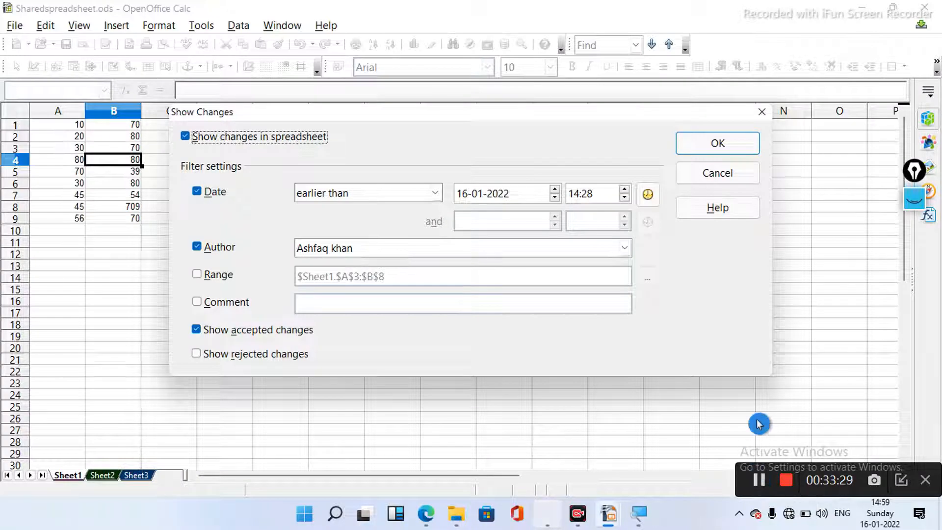
{"action": "left_click", "coordinate": [741, 143]}
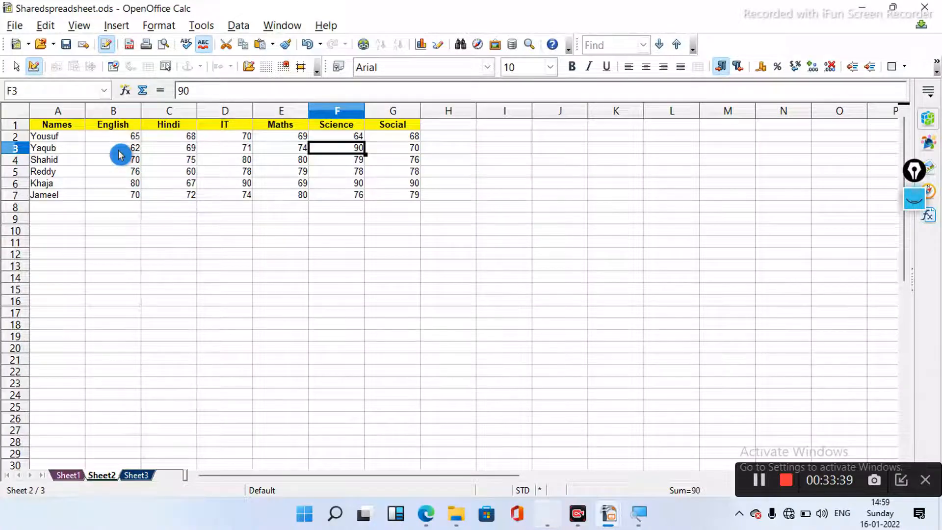
- Re-enable the Range filter for $Sheet1.$A$3:$B$8 and apply the change display
{"action": "left_click", "coordinate": [46, 28]}
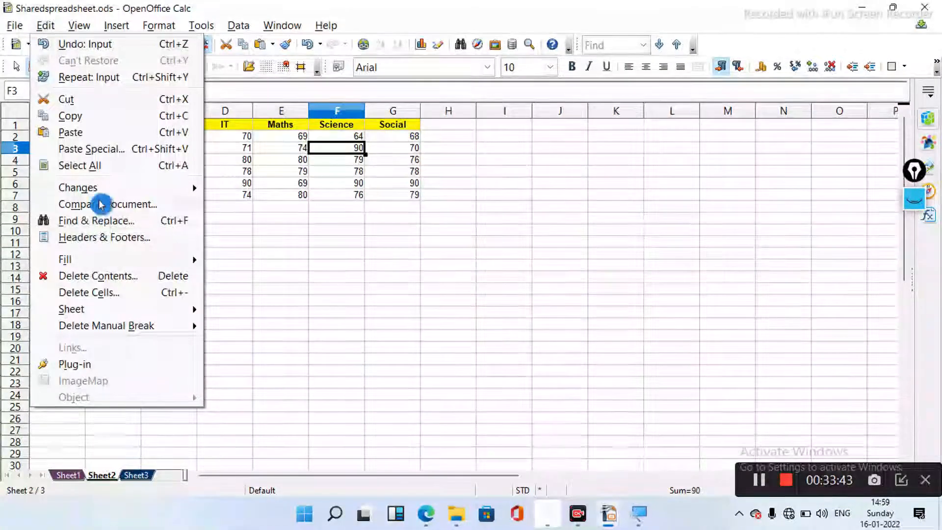
{"action": "mouse_move", "coordinate": [99, 192]}
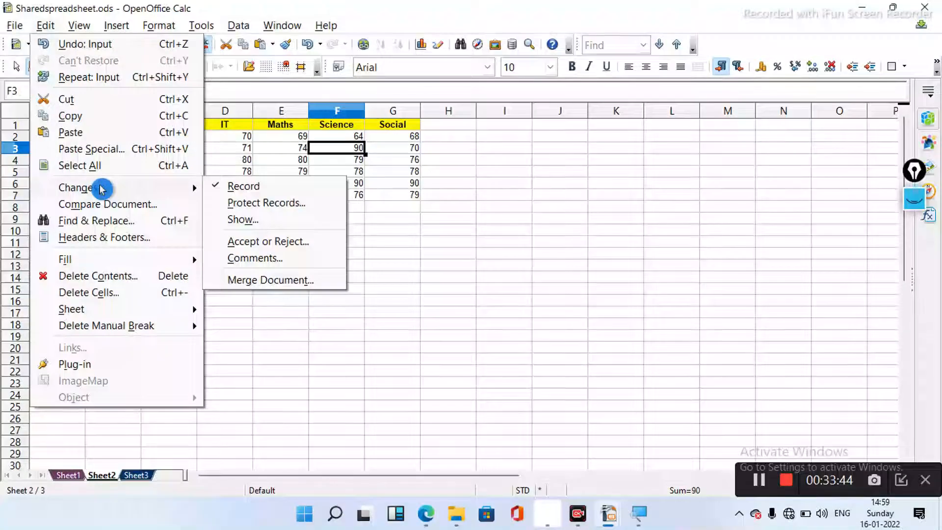
{"action": "left_click", "coordinate": [269, 221]}
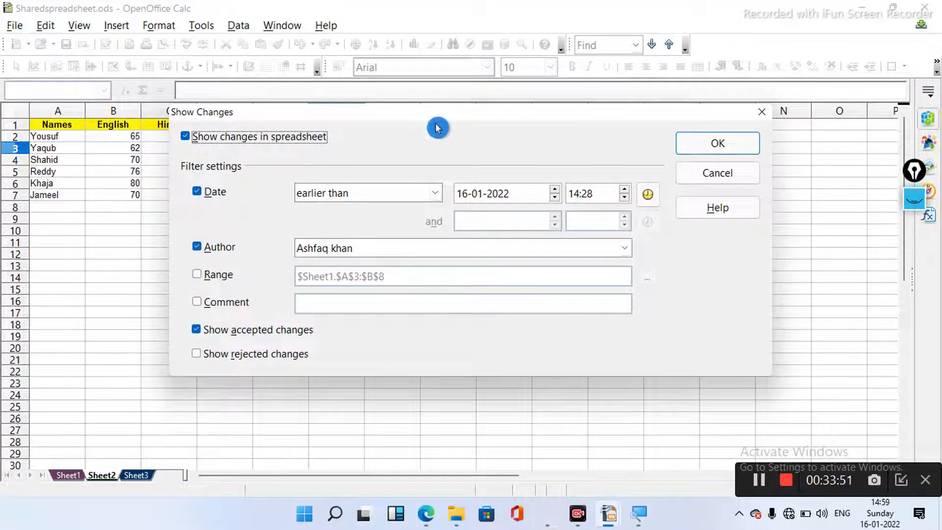
{"action": "left_click", "coordinate": [198, 275]}
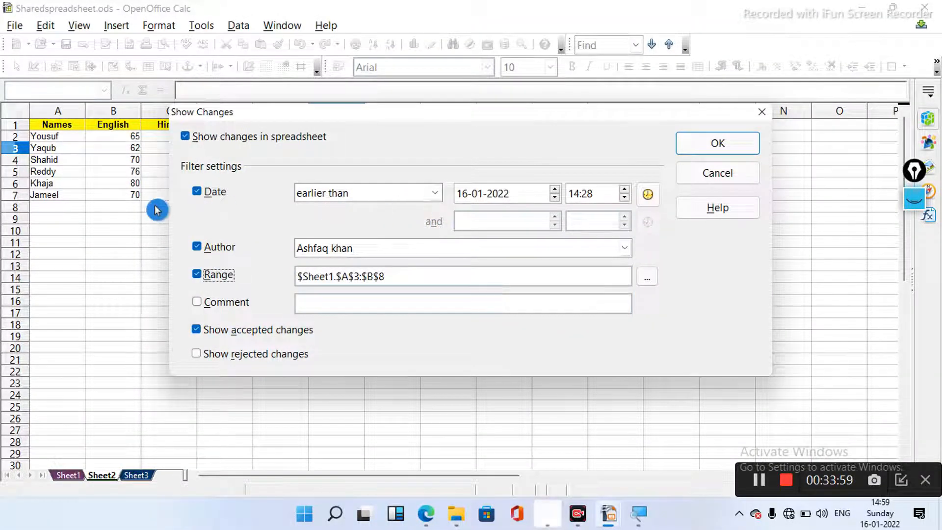
{"action": "left_click", "coordinate": [51, 162]}
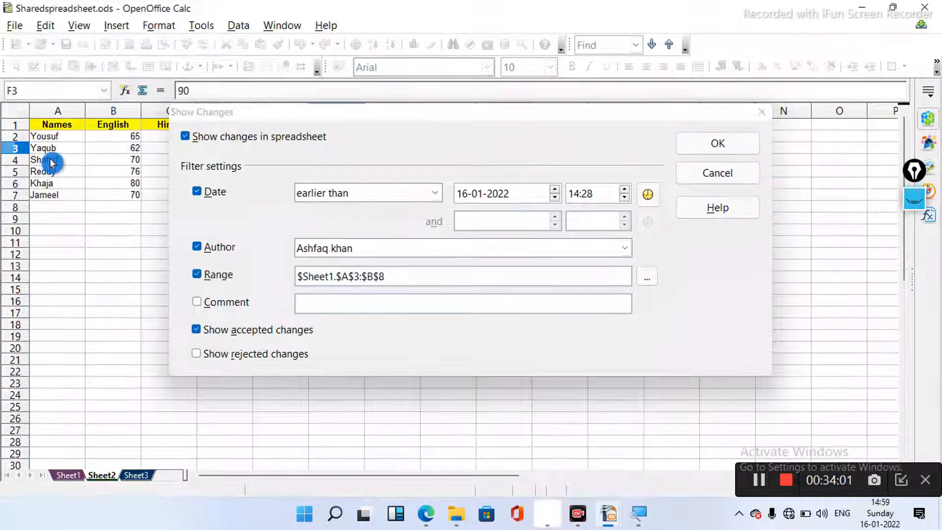
{"action": "left_click", "coordinate": [721, 143]}
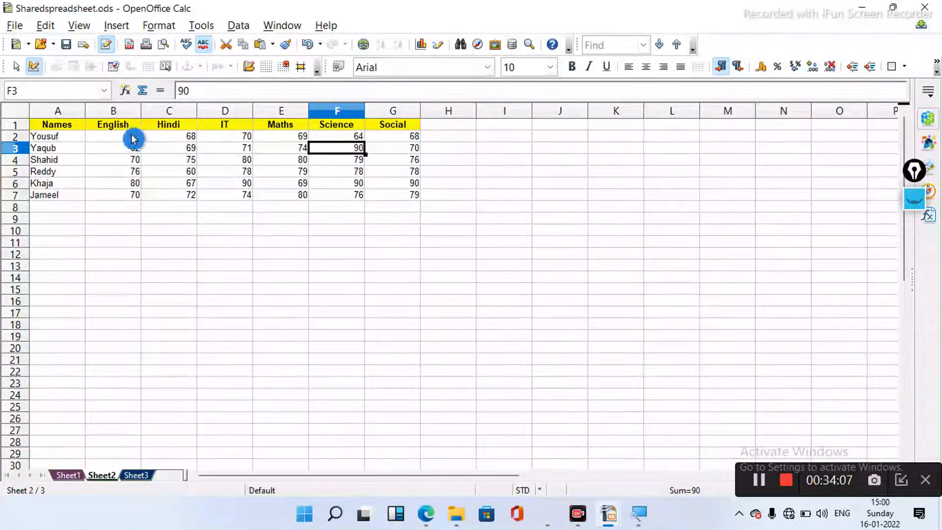
- Select the English and Hindi marks B2:C4 on Sheet2 and reapply the Show Changes settings
{"action": "left_click_drag", "start_coordinate": [130, 138], "coordinate": [170, 166]}
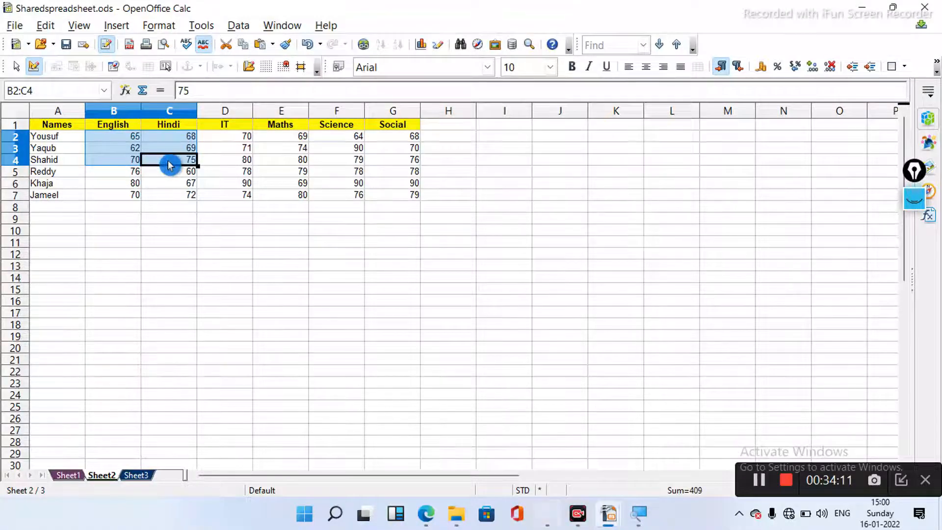
{"action": "left_click", "coordinate": [46, 27]}
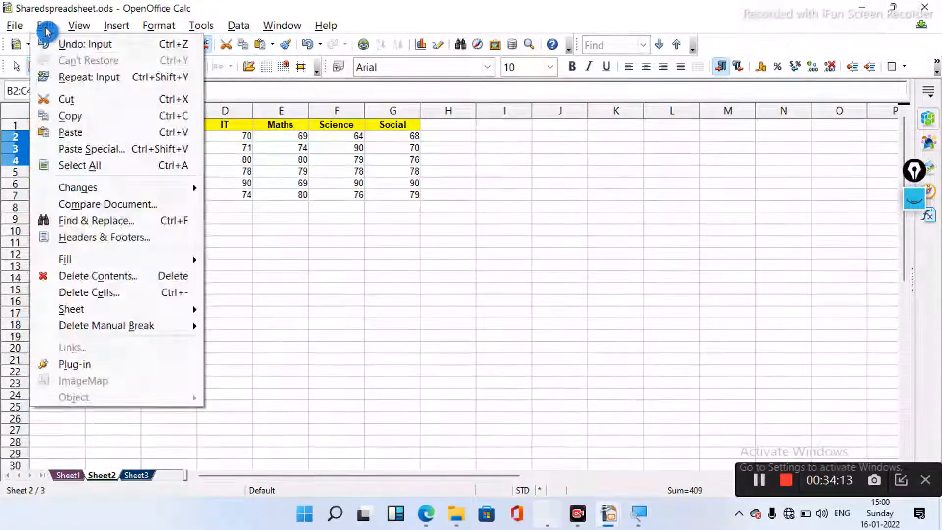
{"action": "mouse_move", "coordinate": [101, 192]}
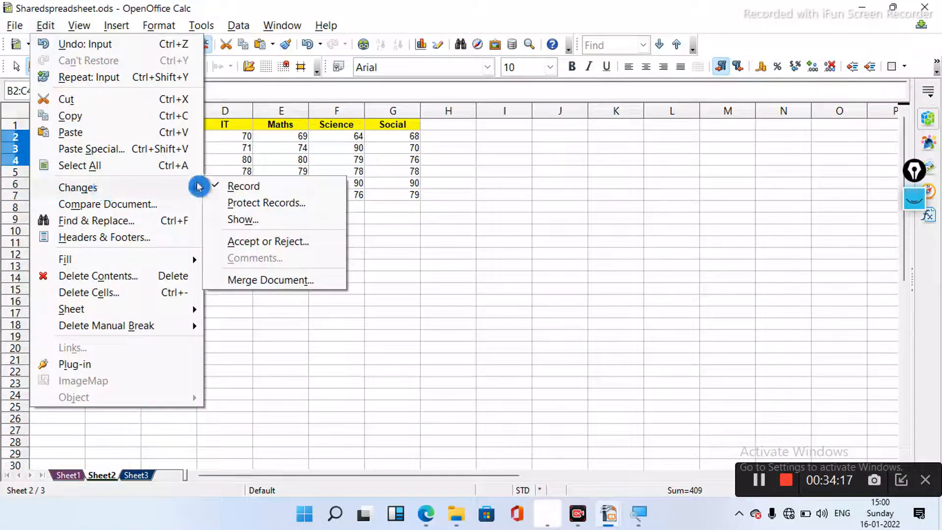
{"action": "left_click", "coordinate": [258, 219]}
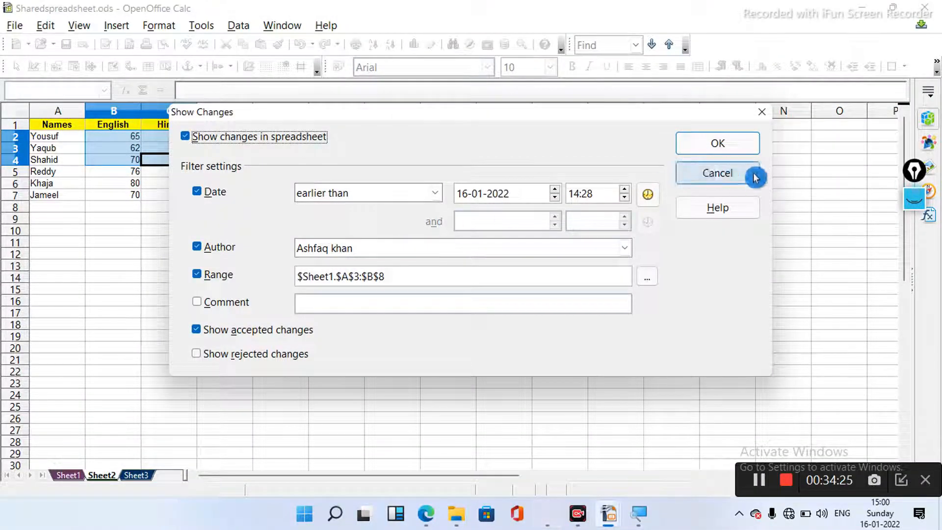
{"action": "left_click", "coordinate": [739, 151]}
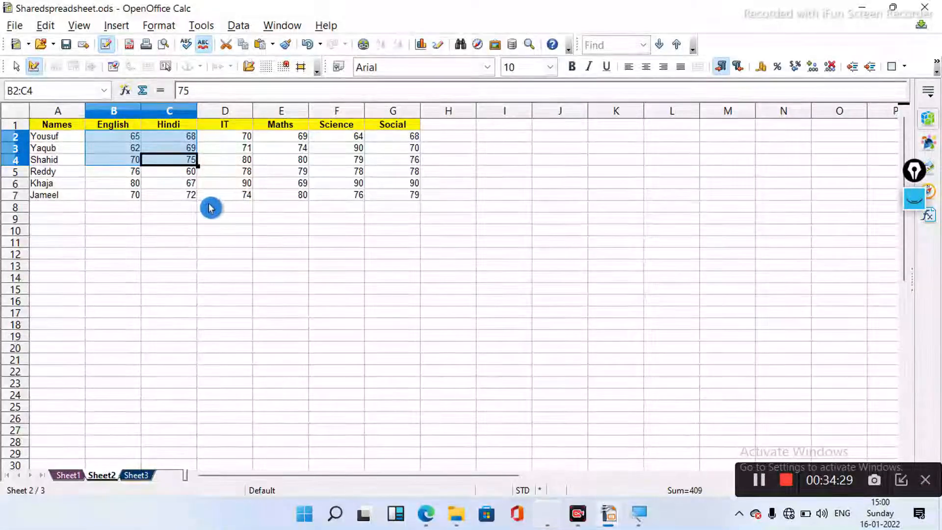
- Change the Sheet2 marks: C3 to 80, B3 from 62 to 90, and C7 from 72 to 90
{"action": "left_click", "coordinate": [210, 208]}
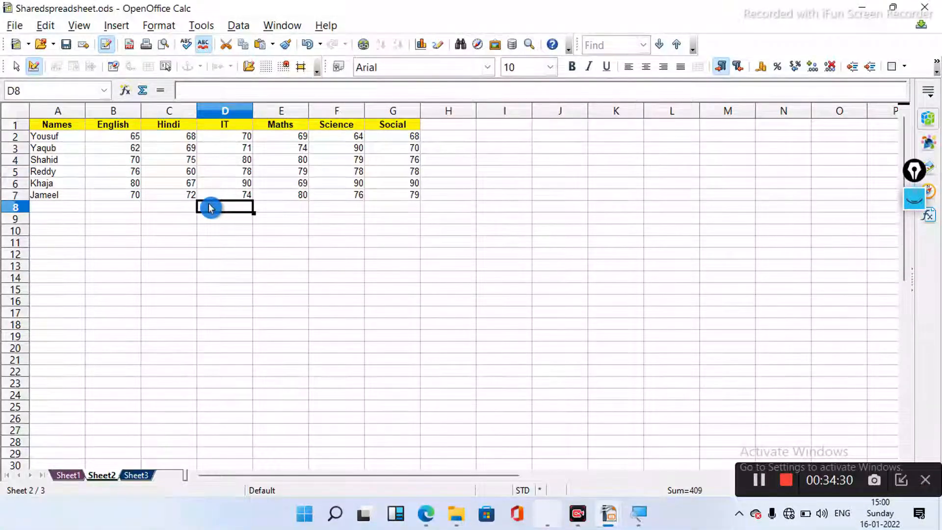
{"action": "left_click", "coordinate": [180, 150]}
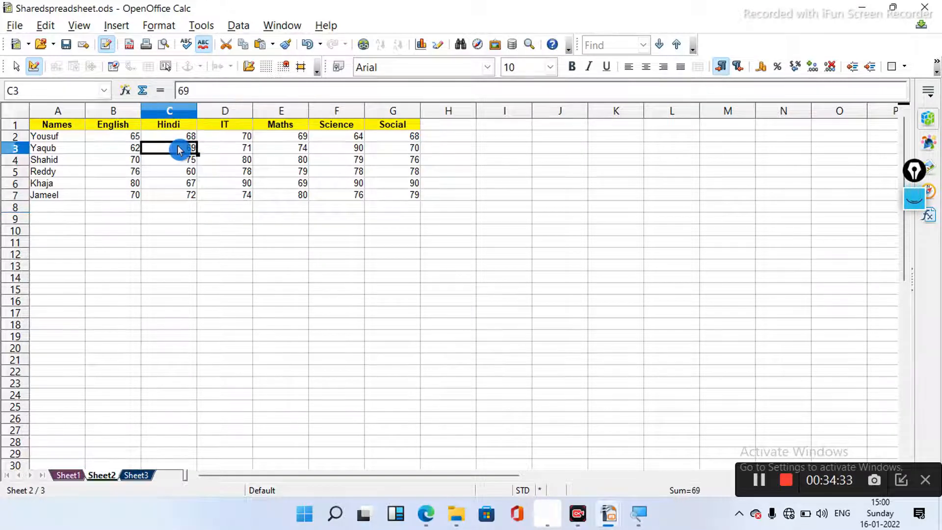
{"action": "type", "text": "80"}
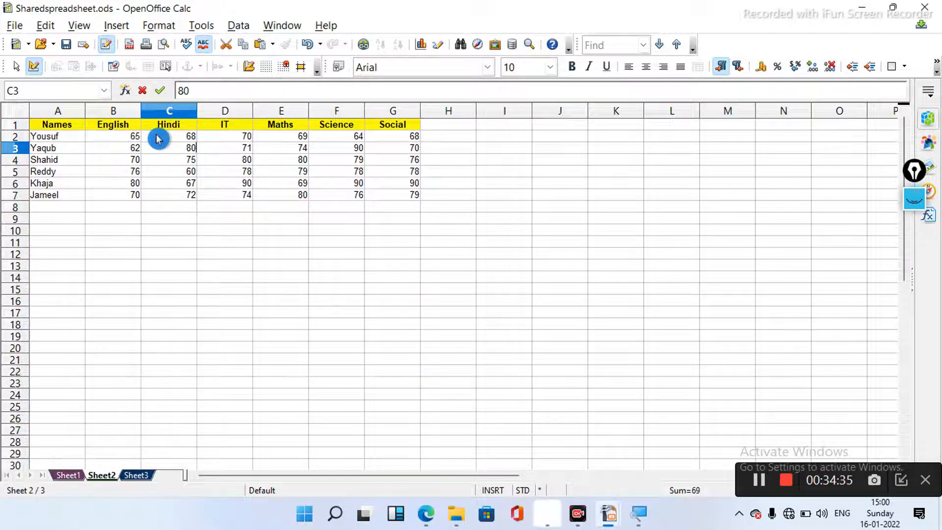
{"action": "left_click", "coordinate": [131, 154]}
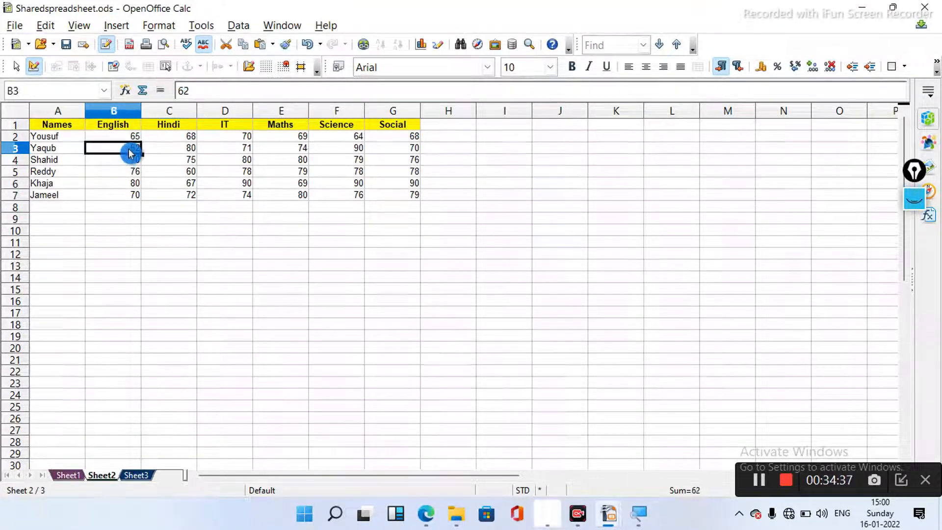
{"action": "type", "text": "90"}
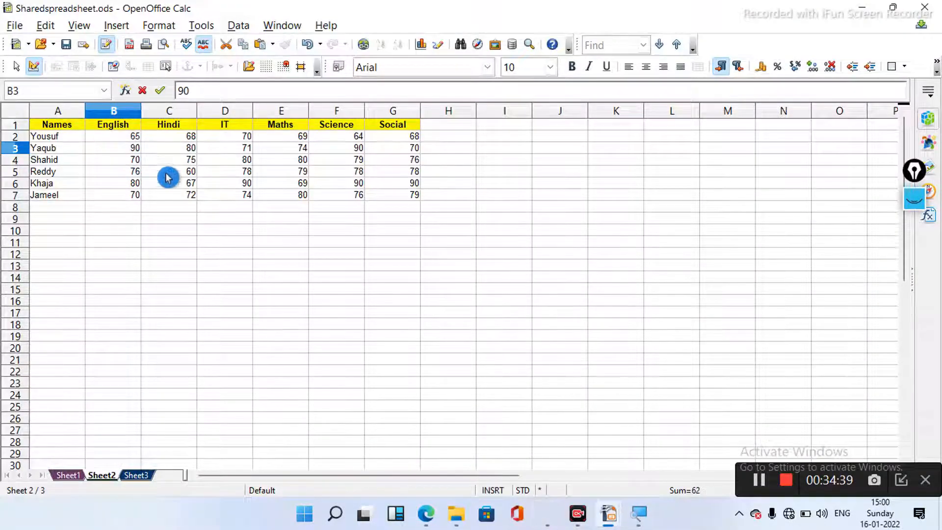
{"action": "left_click", "coordinate": [184, 200]}
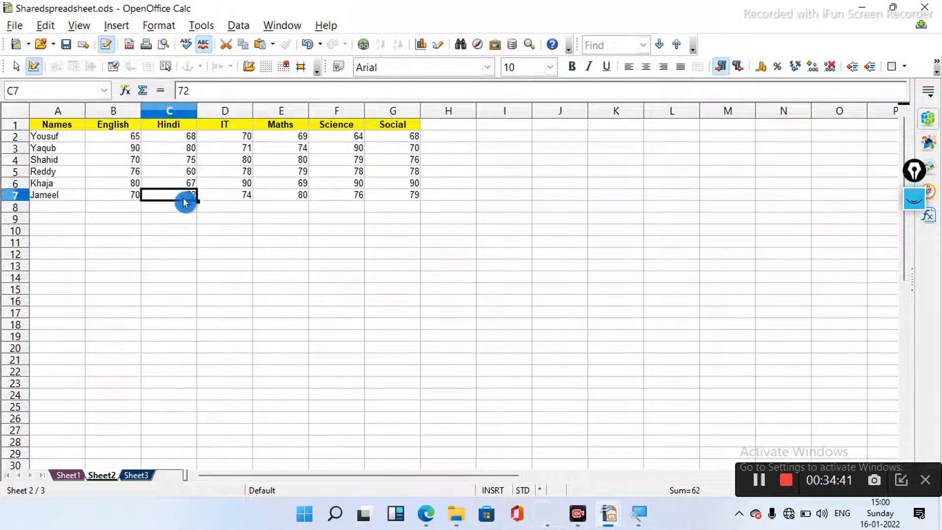
{"action": "type", "text": "90"}
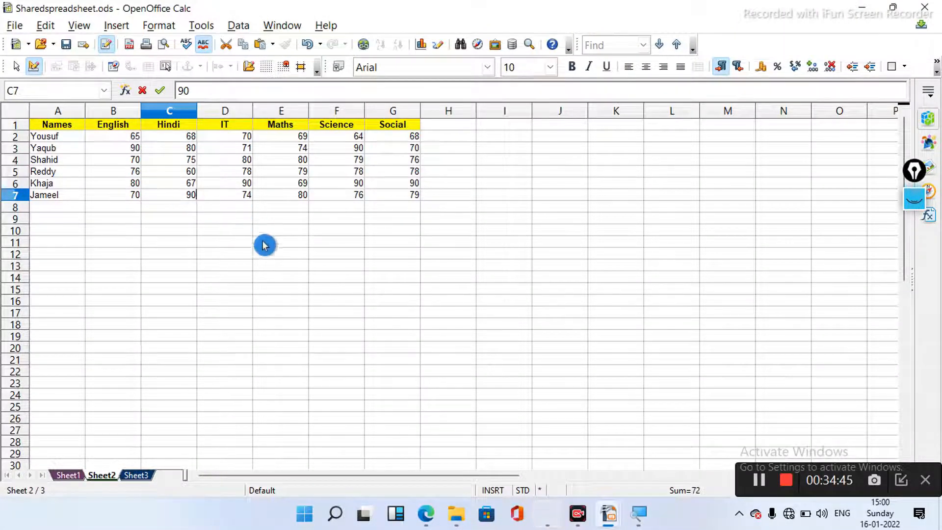
- Turn off the Range filter in Show Changes so tracked changes display across the whole spreadsheet
{"action": "left_click", "coordinate": [45, 28]}
{"action": "mouse_move", "coordinate": [86, 191]}
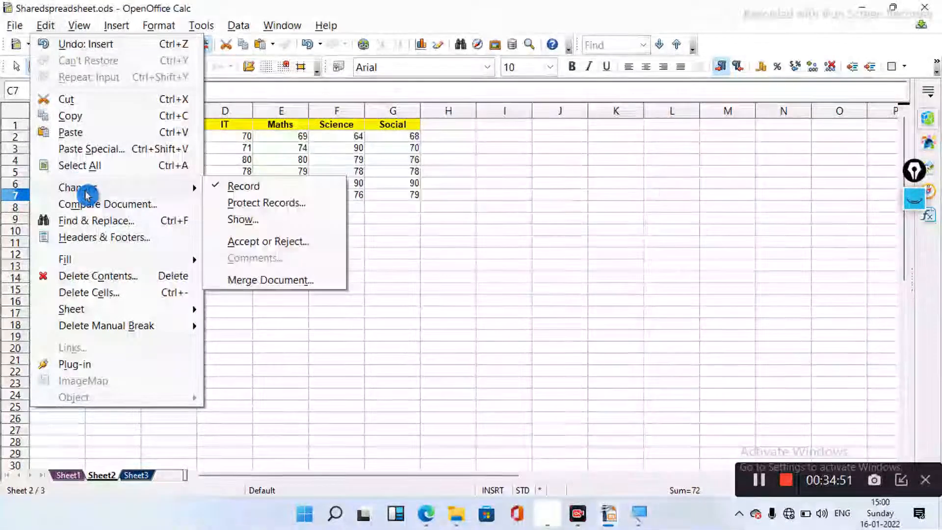
{"action": "left_click", "coordinate": [253, 226]}
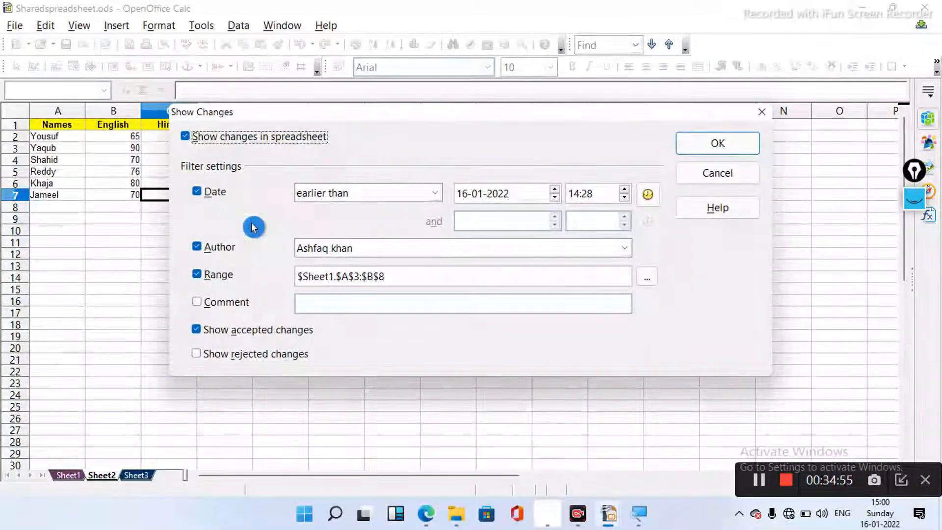
{"action": "left_click", "coordinate": [198, 276]}
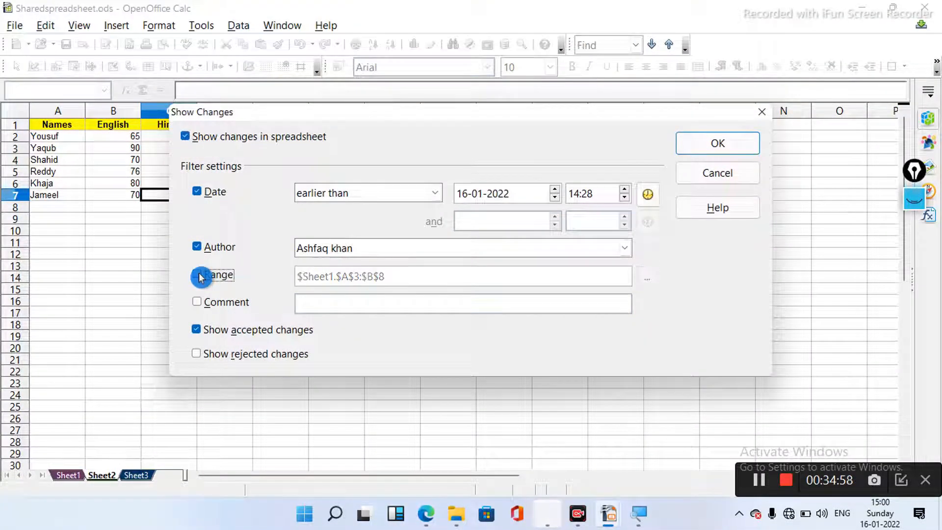
{"action": "left_click", "coordinate": [739, 146]}
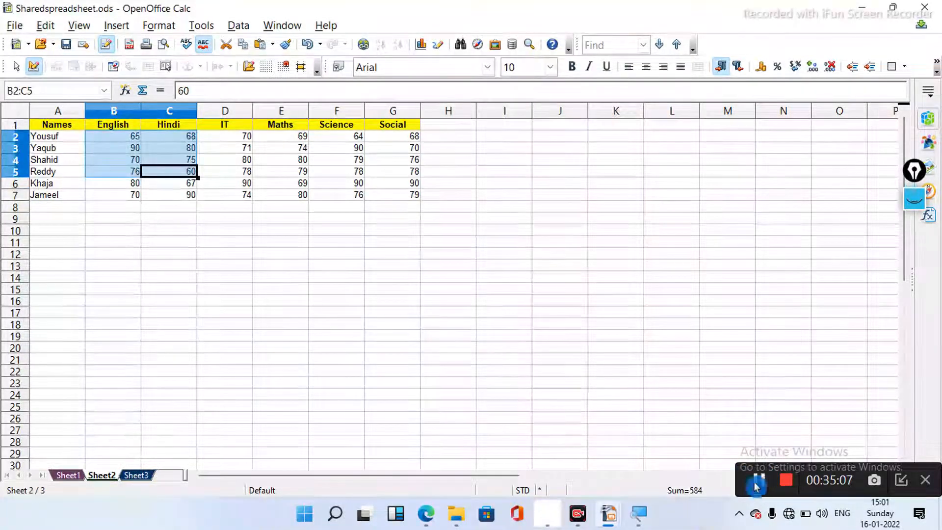
- Enable the Show Changes range filter and set it to $Sheet2.$A$1:$C$5
{"action": "left_click", "coordinate": [45, 27]}
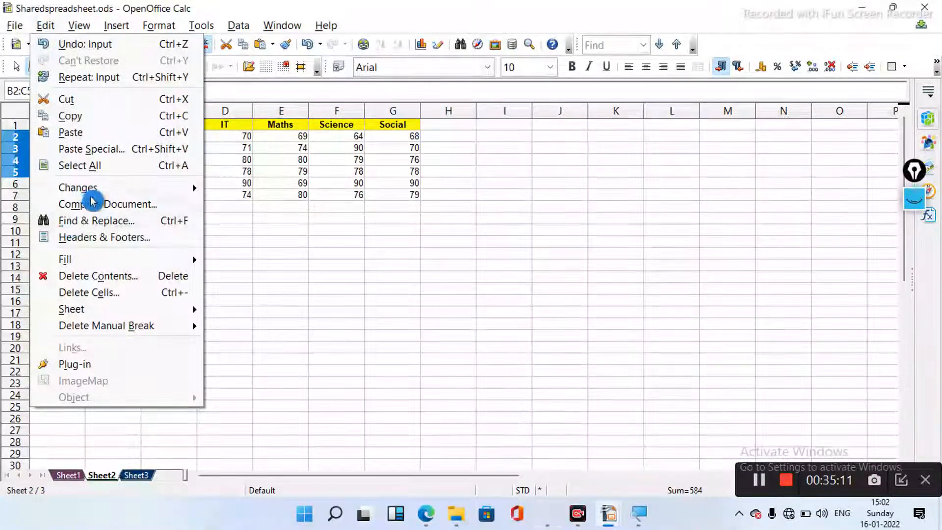
{"action": "mouse_move", "coordinate": [105, 187]}
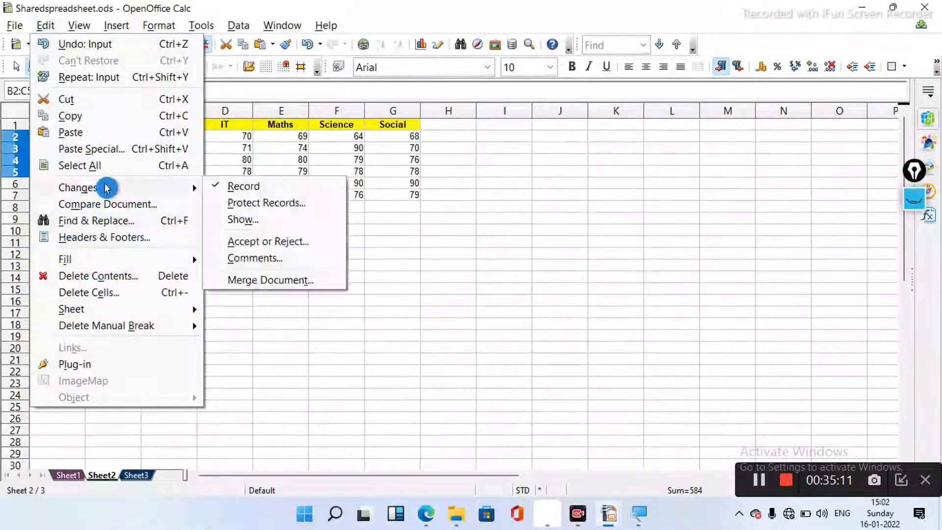
{"action": "left_click", "coordinate": [263, 226]}
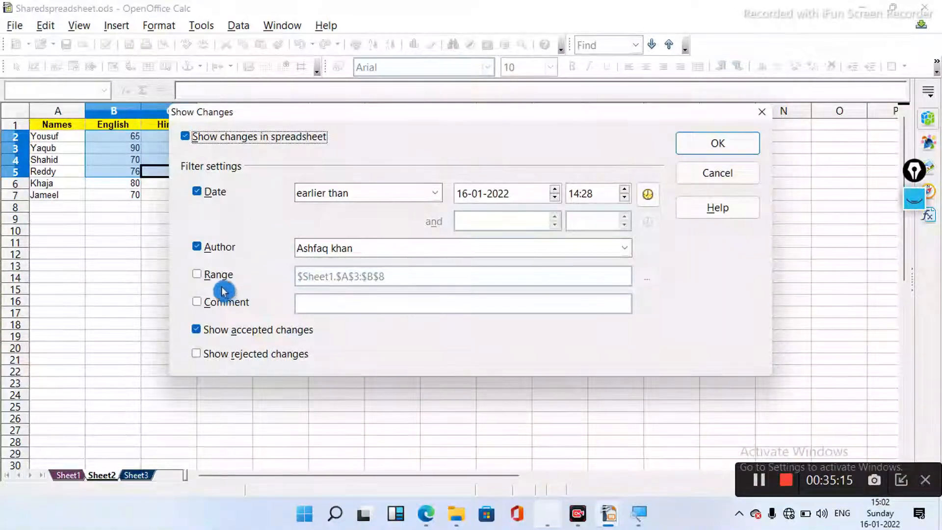
{"action": "left_click", "coordinate": [197, 273]}
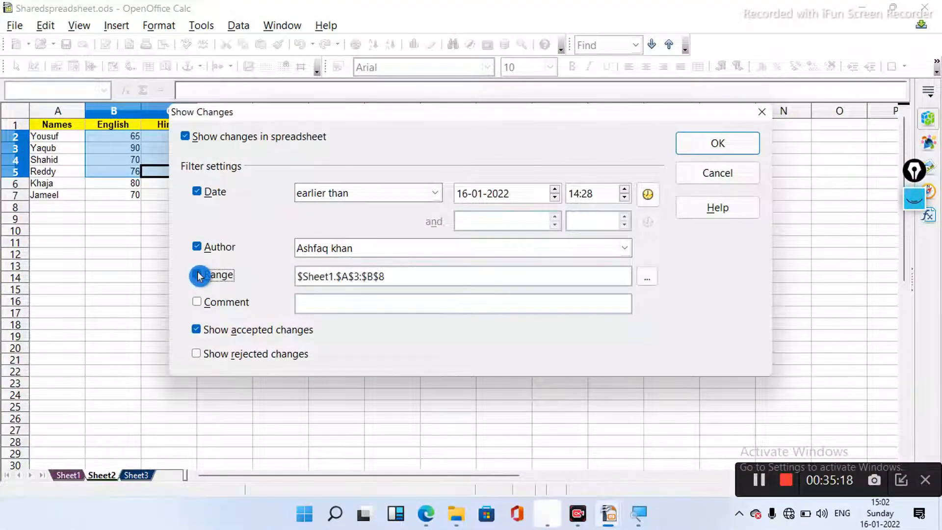
{"action": "left_click", "coordinate": [648, 278]}
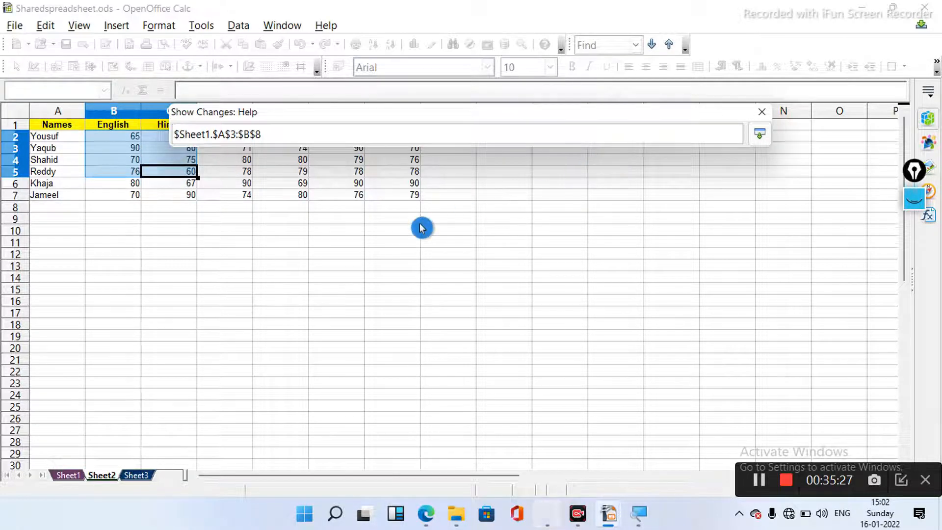
{"action": "left_click", "coordinate": [263, 259]}
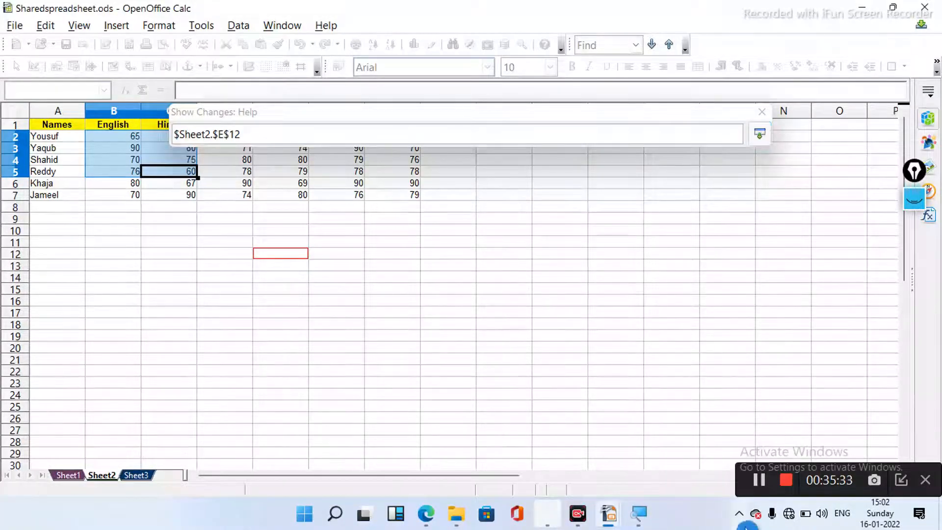
{"action": "left_click", "coordinate": [762, 488]}
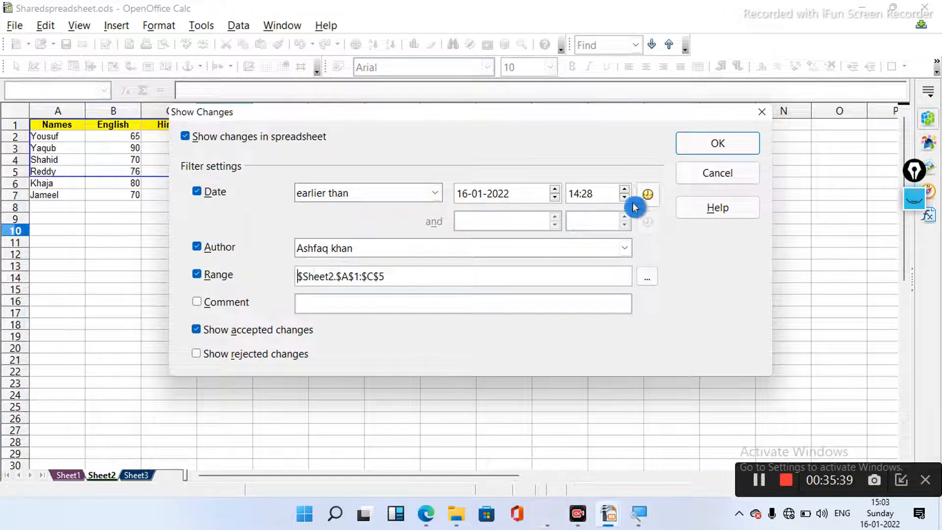
{"action": "left_click", "coordinate": [703, 146]}
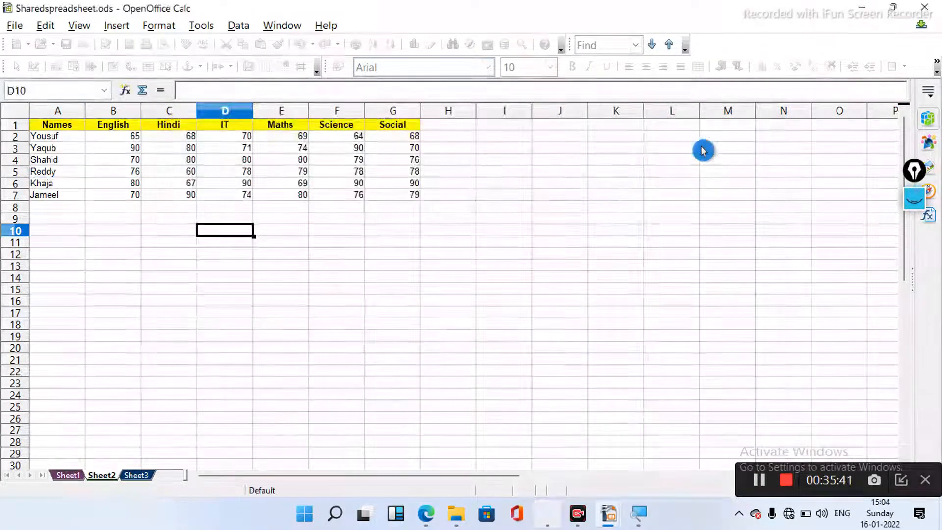
- Enter 90 in cells C3 and C4
{"action": "left_click", "coordinate": [186, 151]}
{"action": "type", "text": "9"}
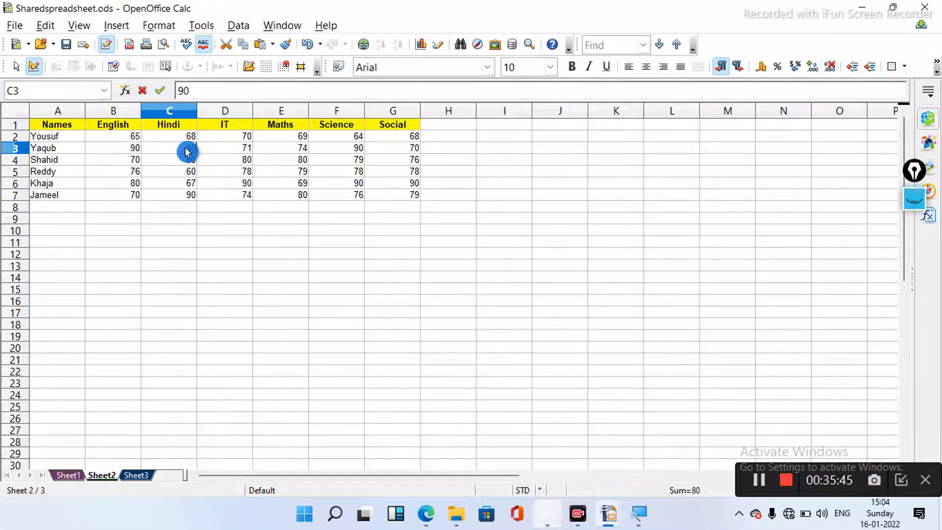
{"action": "left_click", "coordinate": [189, 166]}
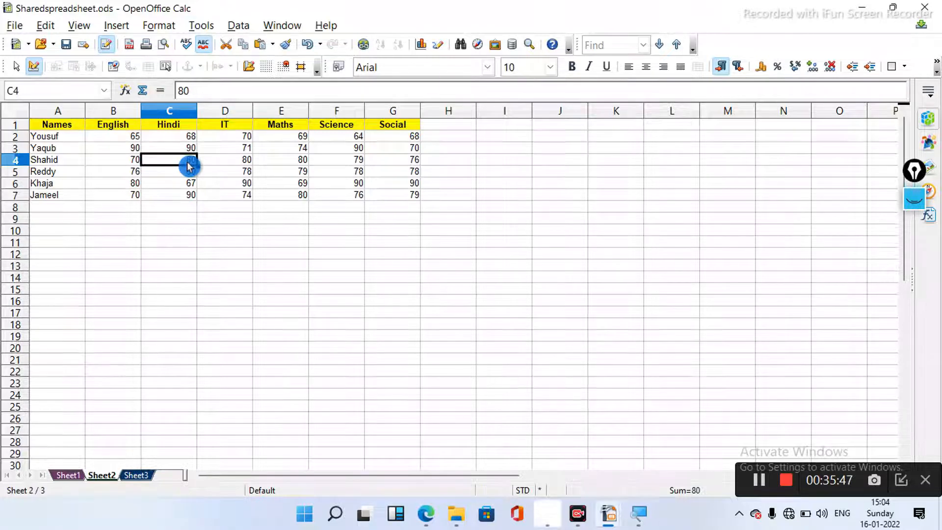
{"action": "type", "text": "90"}
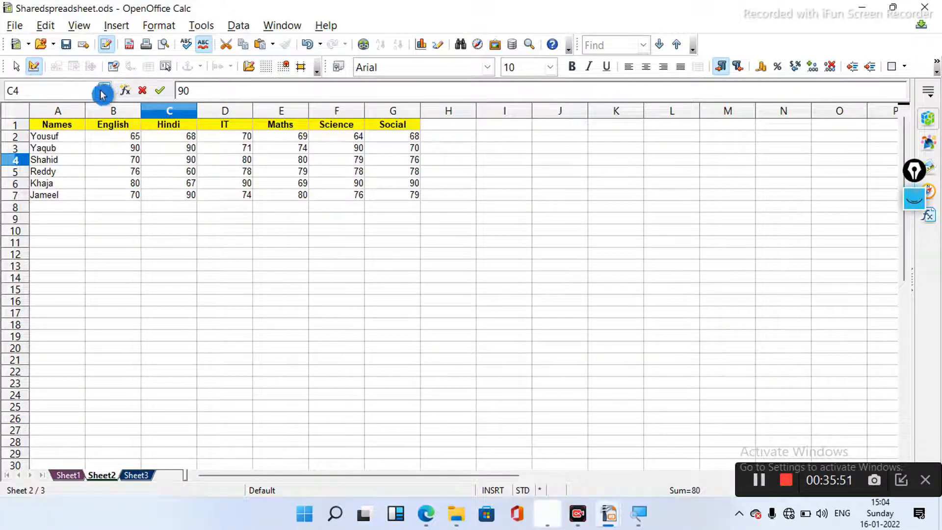
- Reopen the Show Changes dialog and move it aside to reveal the marks table
{"action": "left_click", "coordinate": [45, 29]}
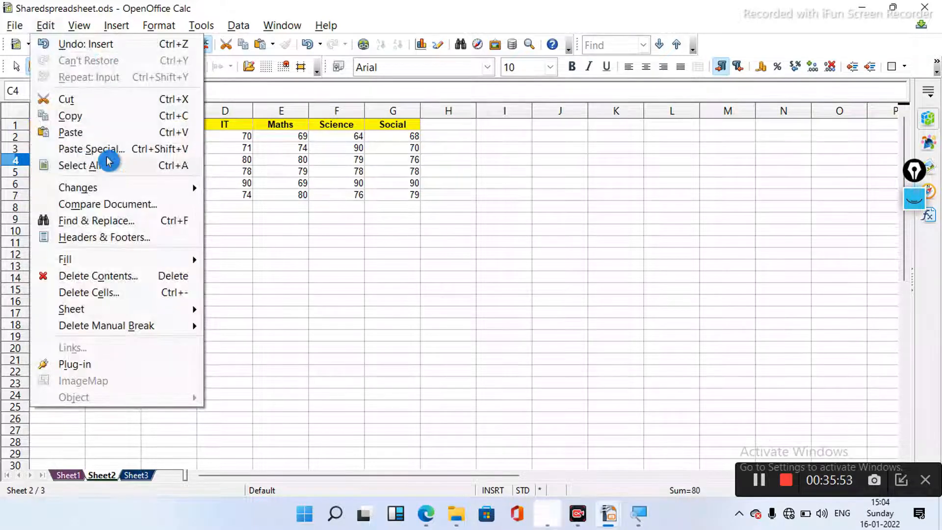
{"action": "mouse_move", "coordinate": [112, 192]}
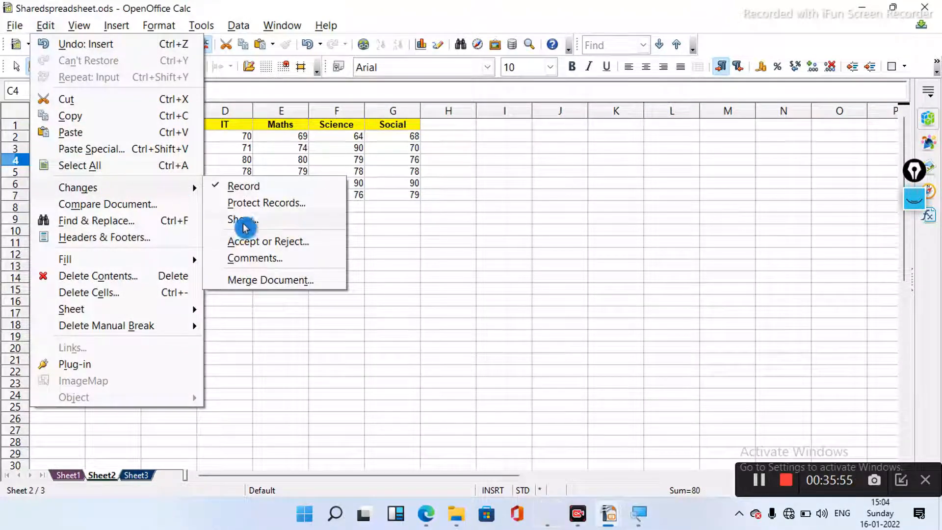
{"action": "left_click", "coordinate": [243, 221]}
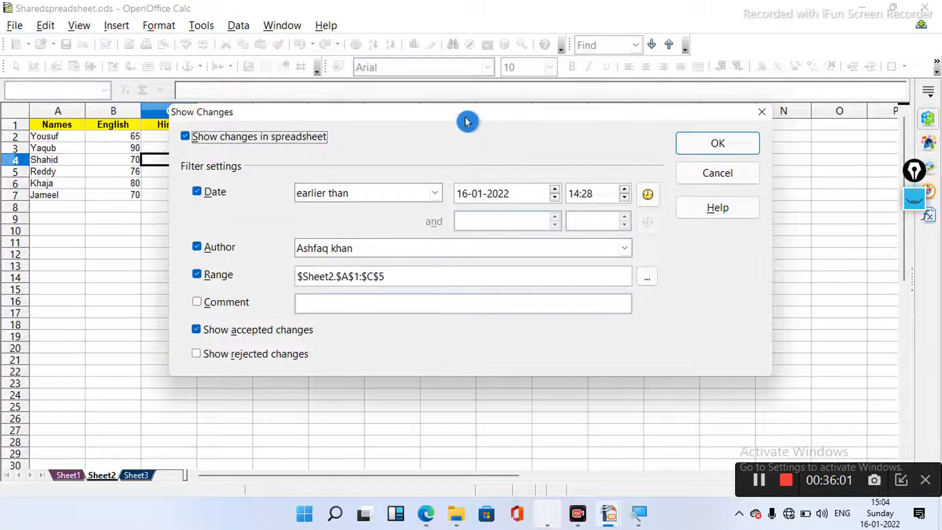
{"action": "left_click_drag", "start_coordinate": [467, 120], "coordinate": [538, 148]}
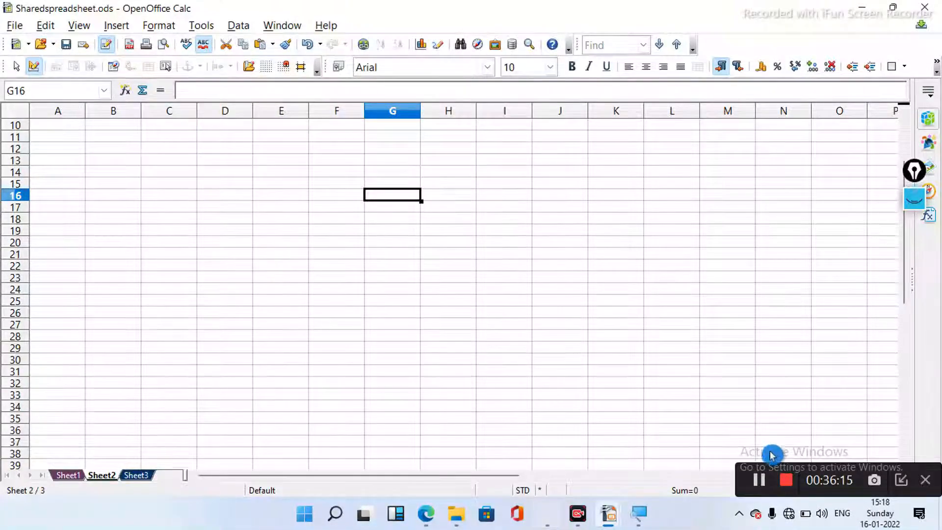
{"action": "left_click", "coordinate": [760, 485]}
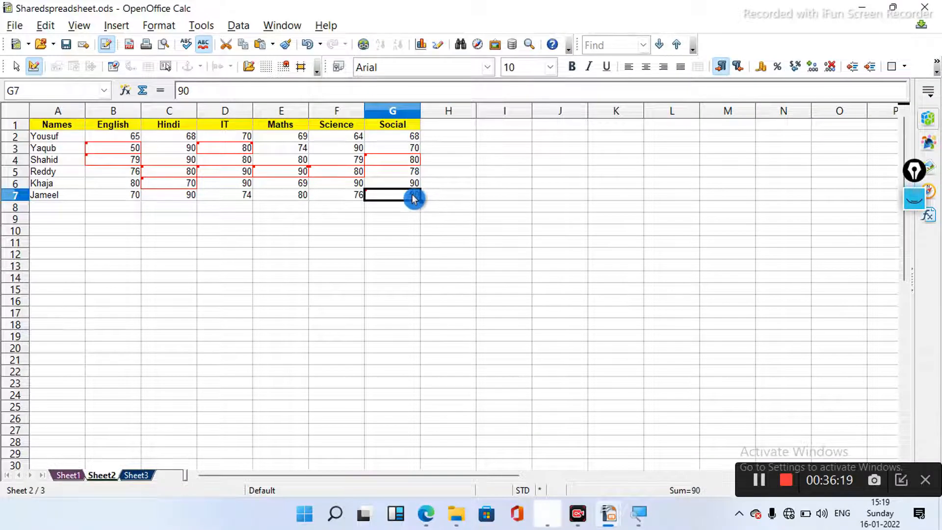
{"action": "mouse_move", "coordinate": [413, 199]}
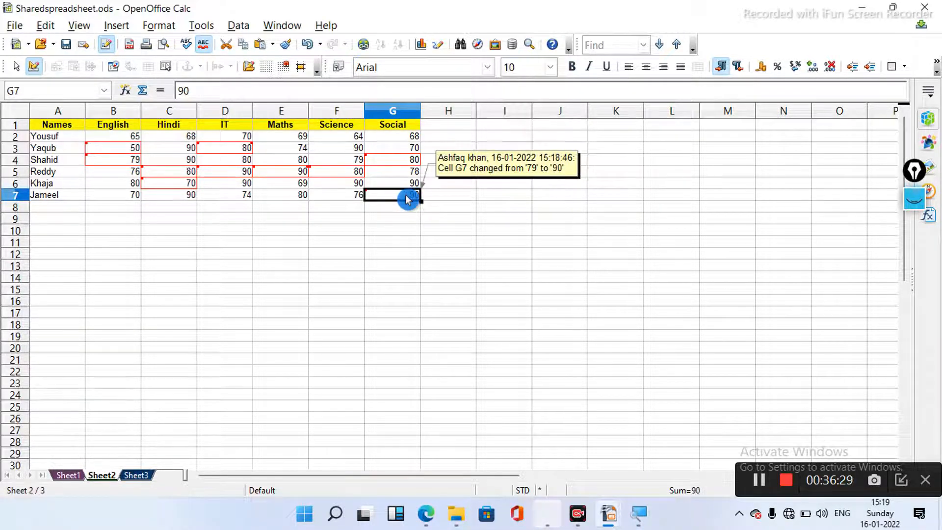
{"action": "right_click", "coordinate": [407, 198]}
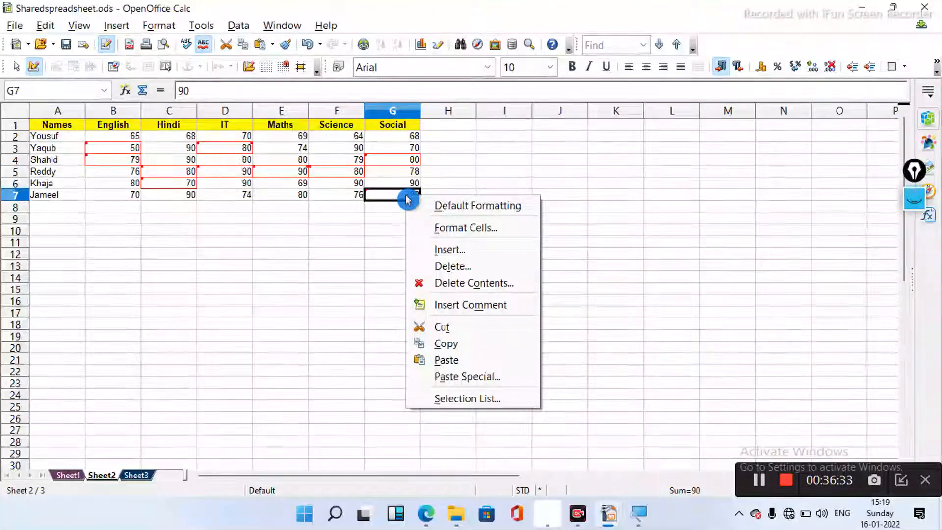
{"action": "left_click", "coordinate": [450, 251]}
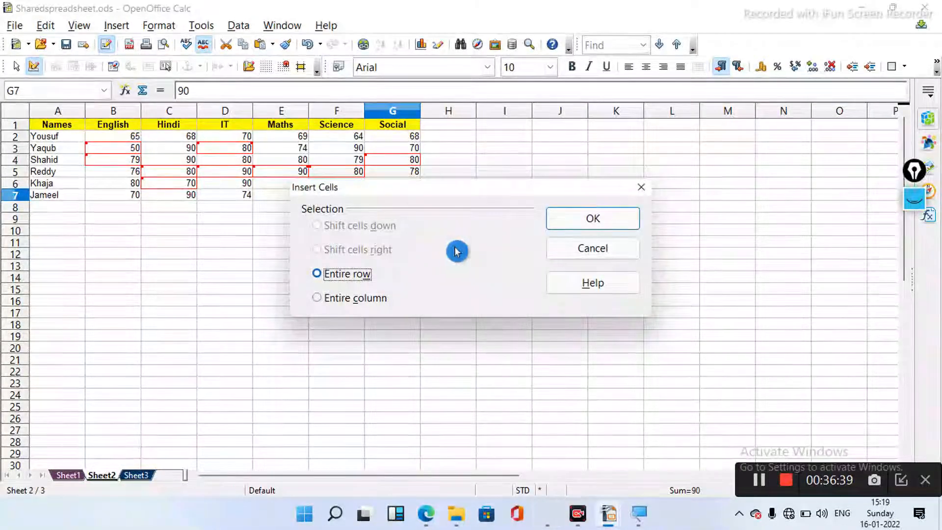
{"action": "left_click", "coordinate": [595, 250]}
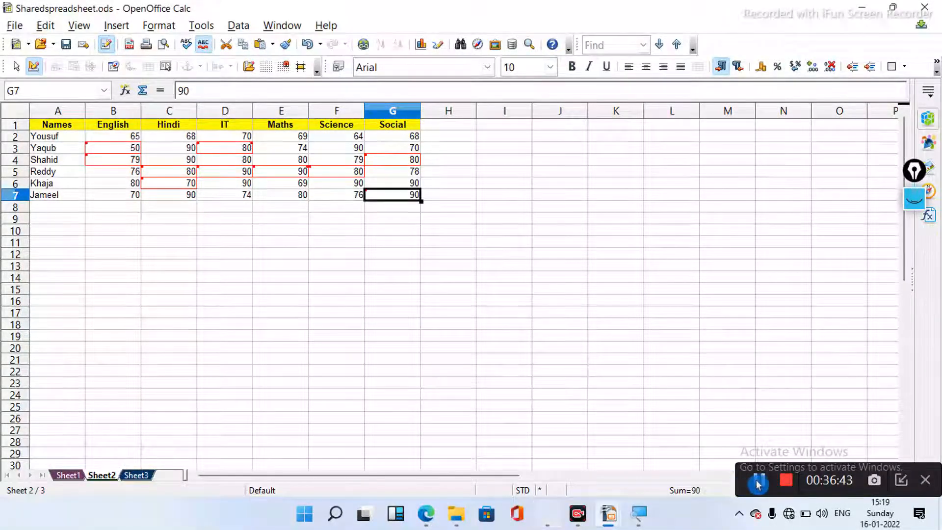
{"action": "right_click", "coordinate": [398, 195]}
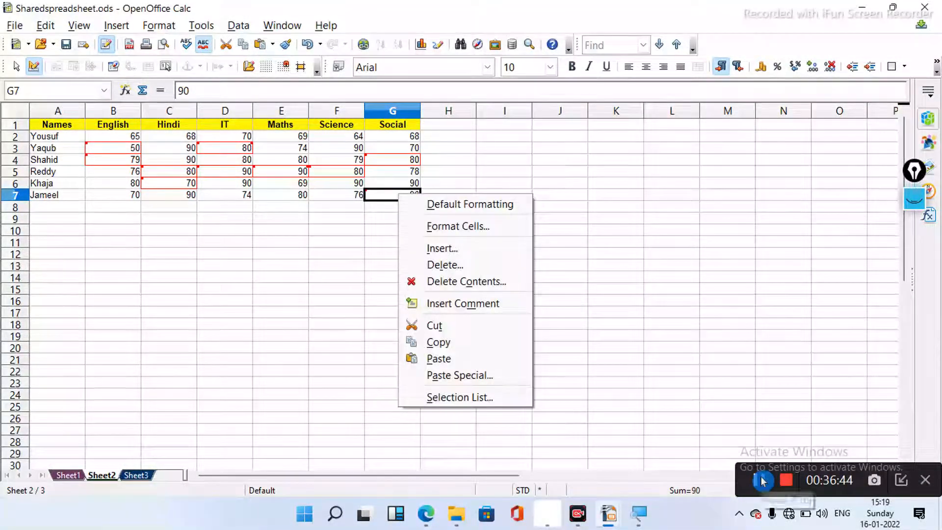
- Add a two-line comment 'Vlaue modified / 79 to 90' to cell G7
{"action": "left_click", "coordinate": [492, 305]}
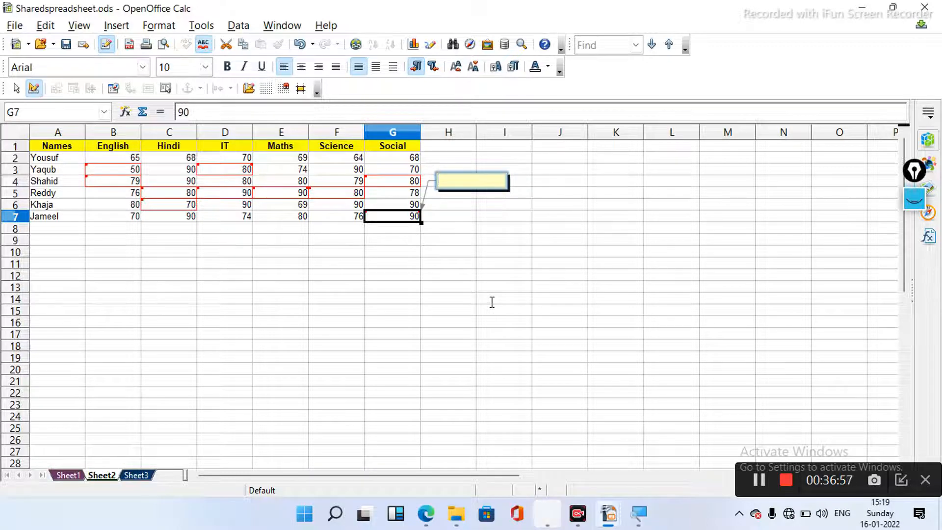
{"action": "type", "text": "Vla"}
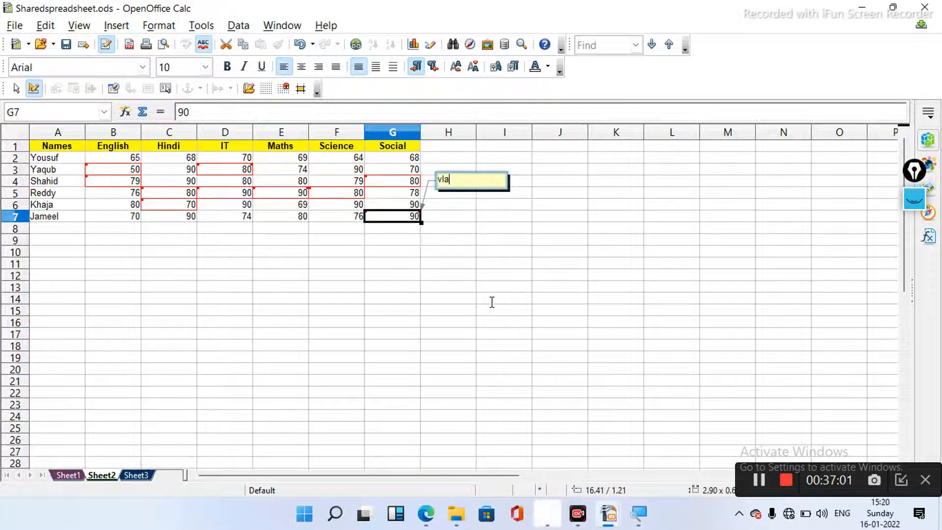
{"action": "type", "text": "ue"}
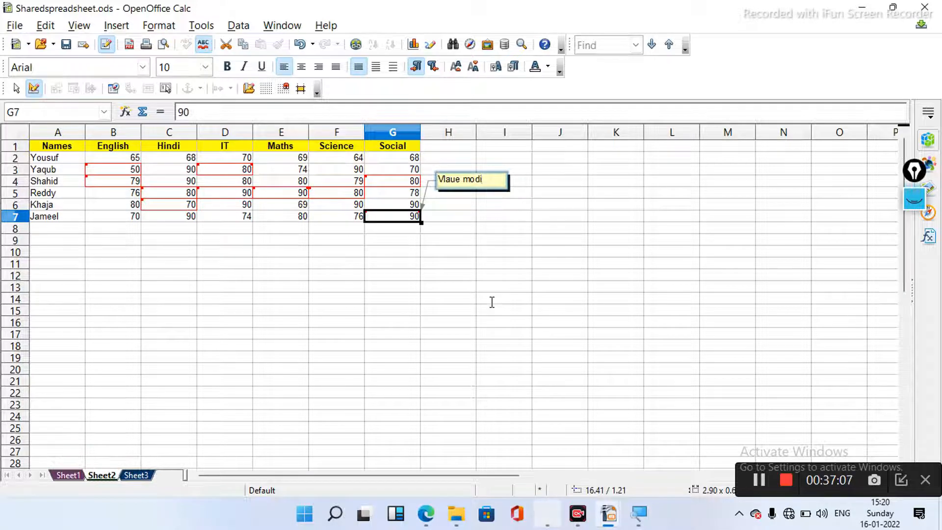
{"action": "type", "text": " modified"}
{"action": "key", "text": "Return"}
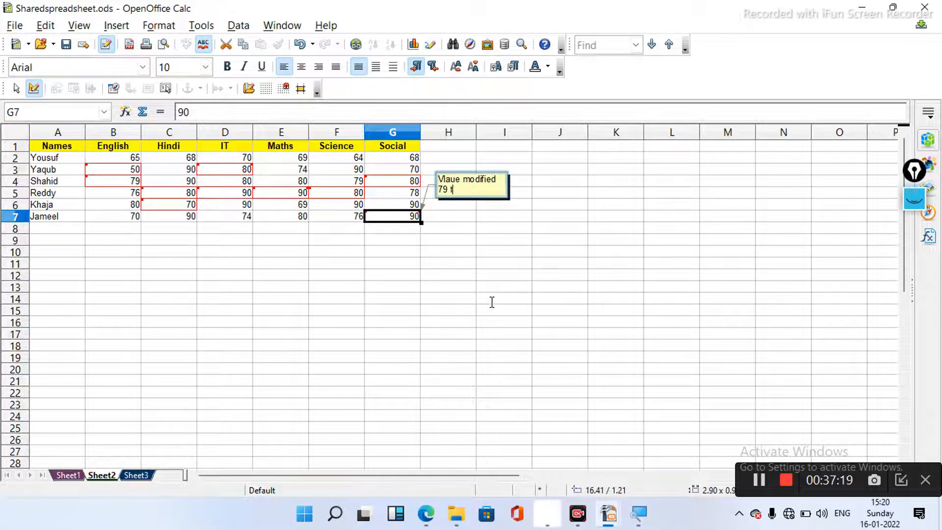
{"action": "type", "text": "79 to 90"}
{"action": "key", "text": "Return"}
{"action": "left_click", "coordinate": [494, 305]}
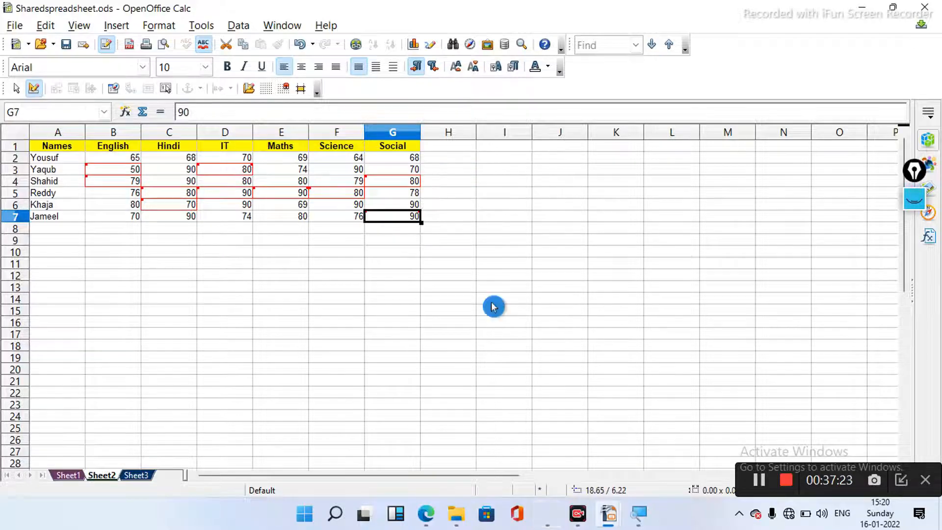
{"action": "left_click", "coordinate": [557, 267]}
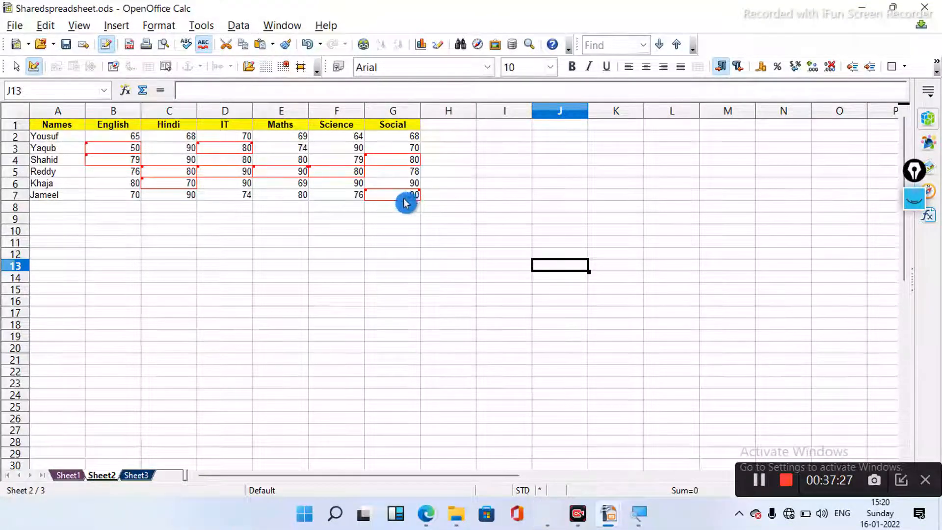
{"action": "mouse_move", "coordinate": [409, 197]}
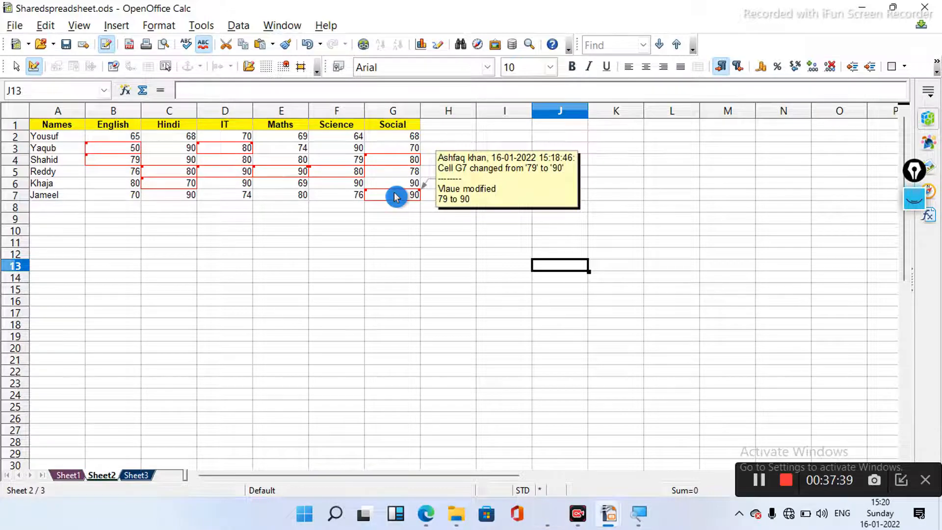
{"action": "left_click", "coordinate": [631, 328]}
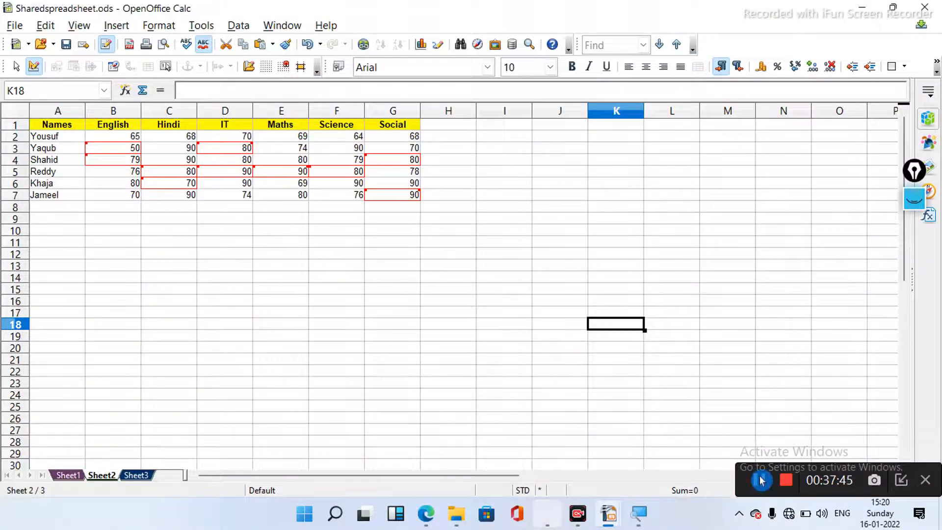
{"action": "left_click", "coordinate": [400, 195]}
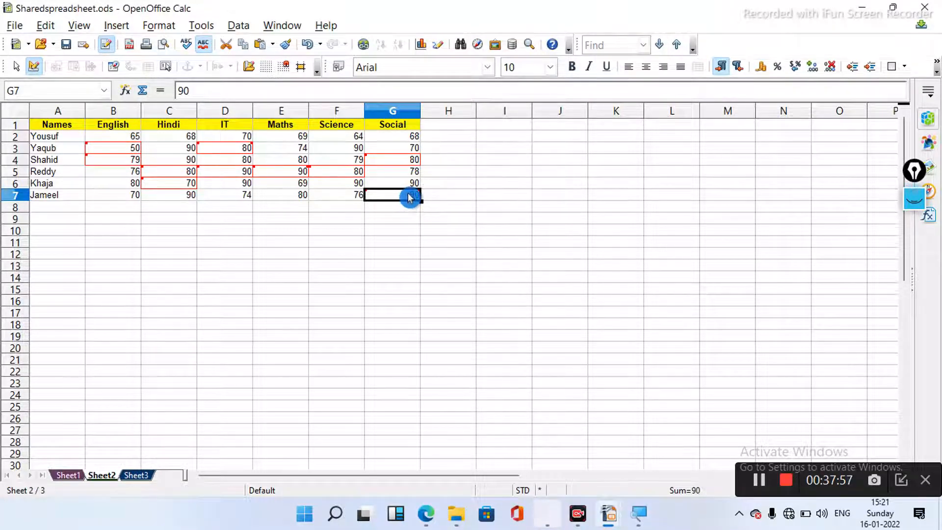
{"action": "mouse_move", "coordinate": [417, 197]}
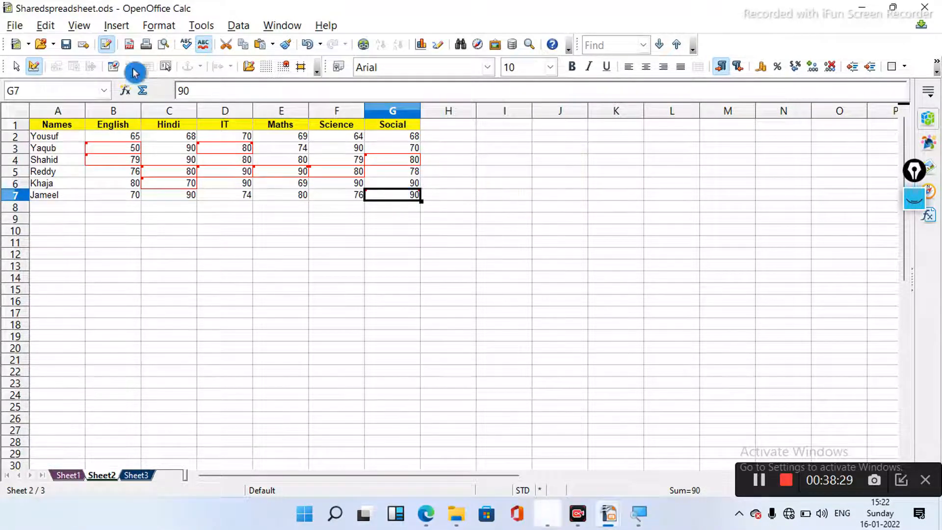
- Switch off Edit > Changes > Record and confirm discarding the recorded change information
{"action": "left_click", "coordinate": [49, 24]}
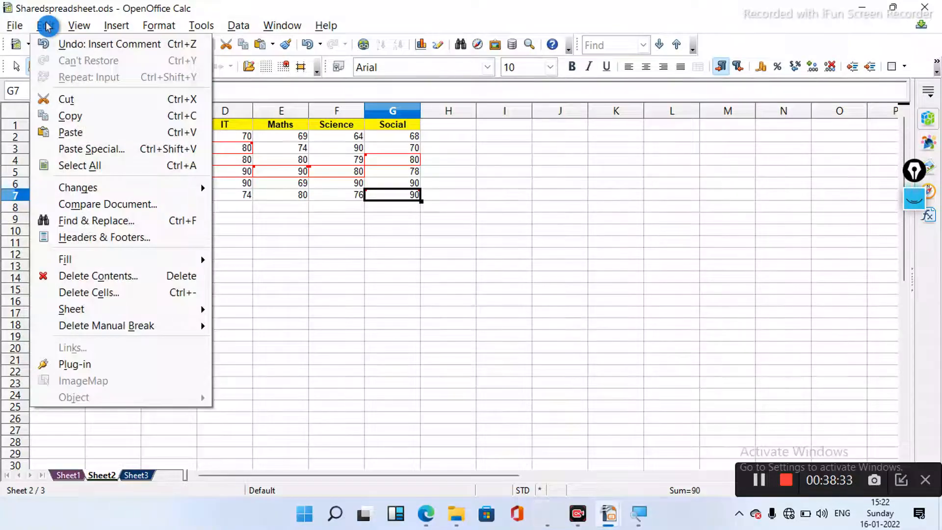
{"action": "mouse_move", "coordinate": [78, 26]}
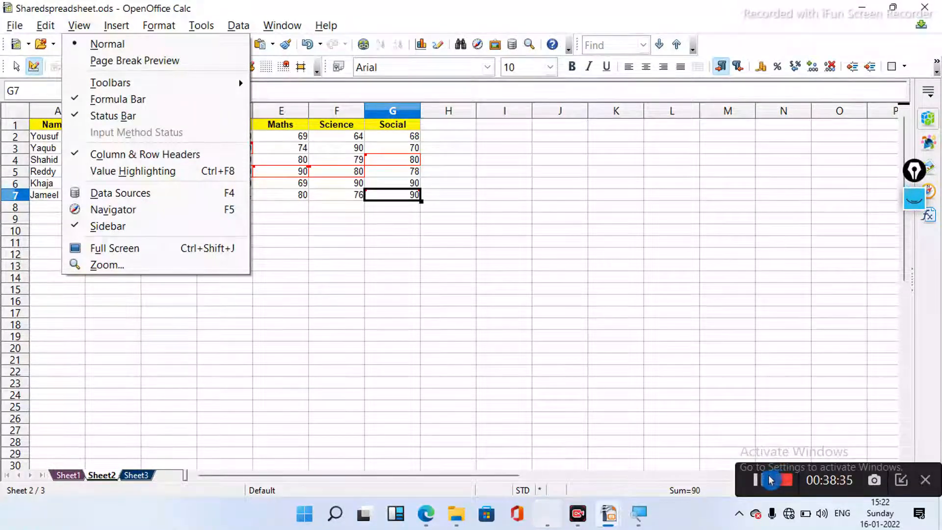
{"action": "key", "text": "Escape"}
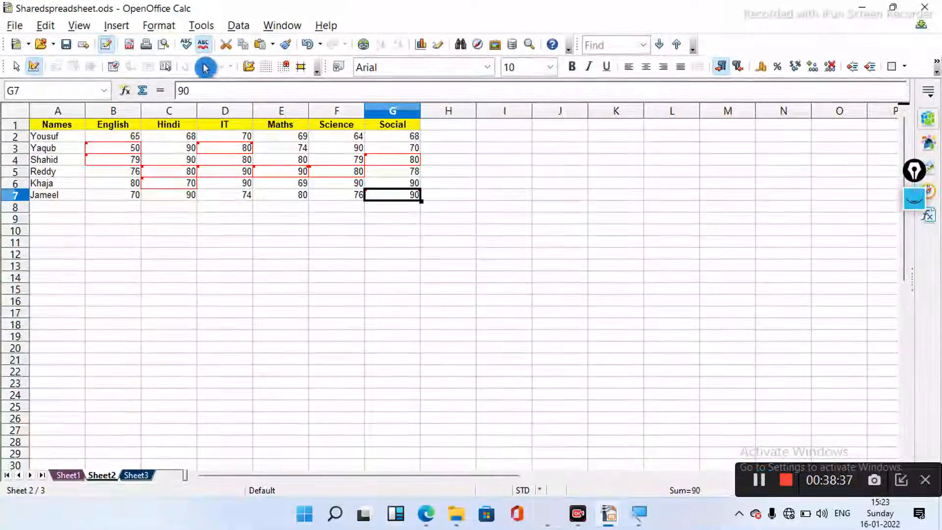
{"action": "left_click", "coordinate": [51, 27]}
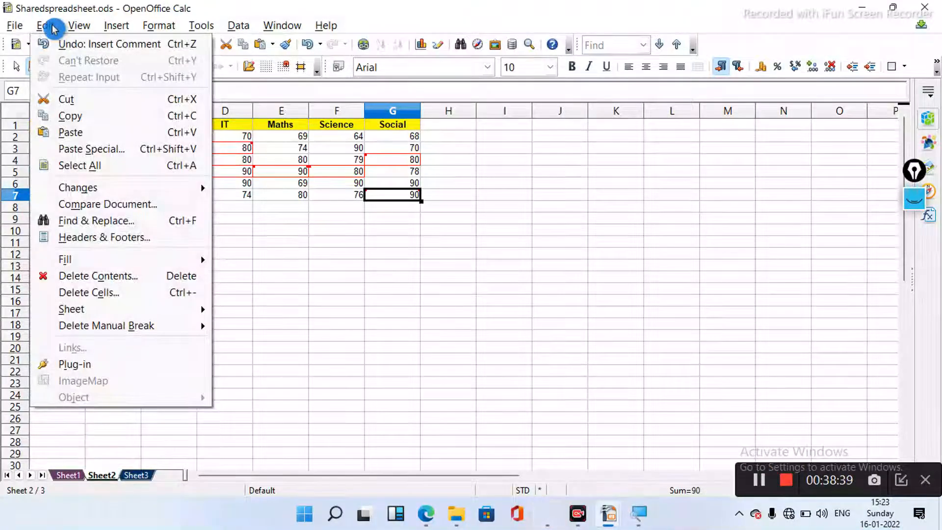
{"action": "mouse_move", "coordinate": [134, 185]}
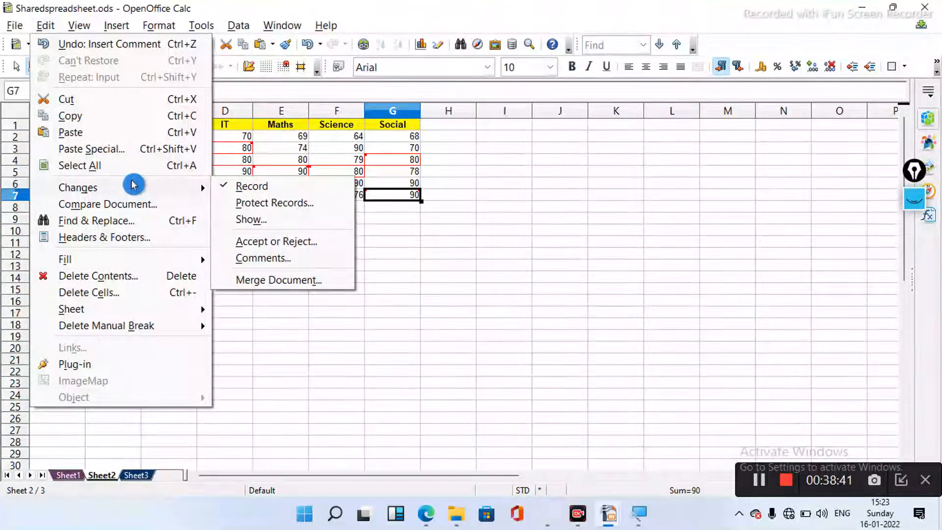
{"action": "left_click", "coordinate": [227, 187]}
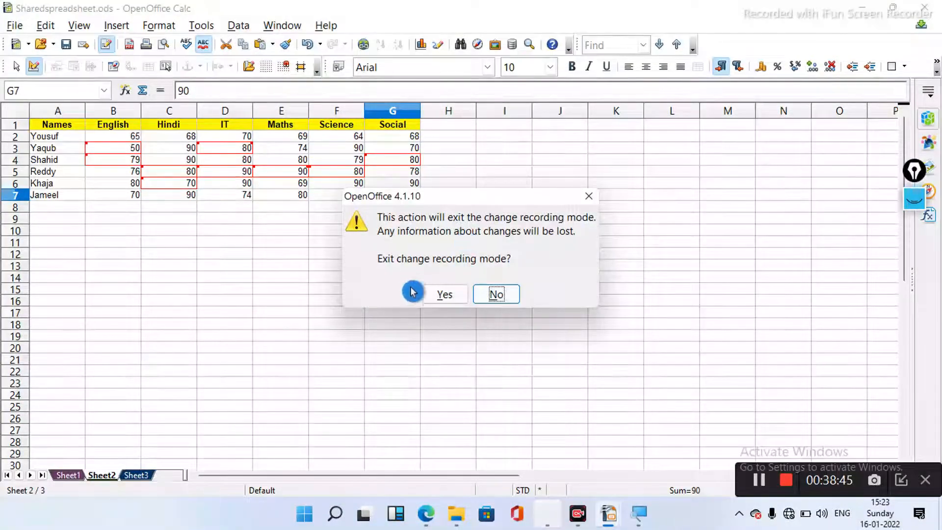
{"action": "left_click", "coordinate": [445, 295]}
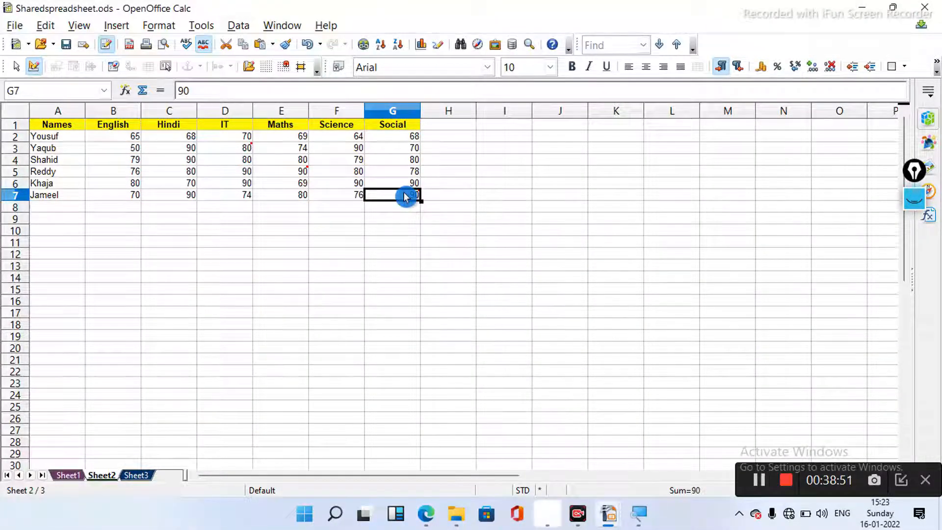
{"action": "mouse_move", "coordinate": [405, 197]}
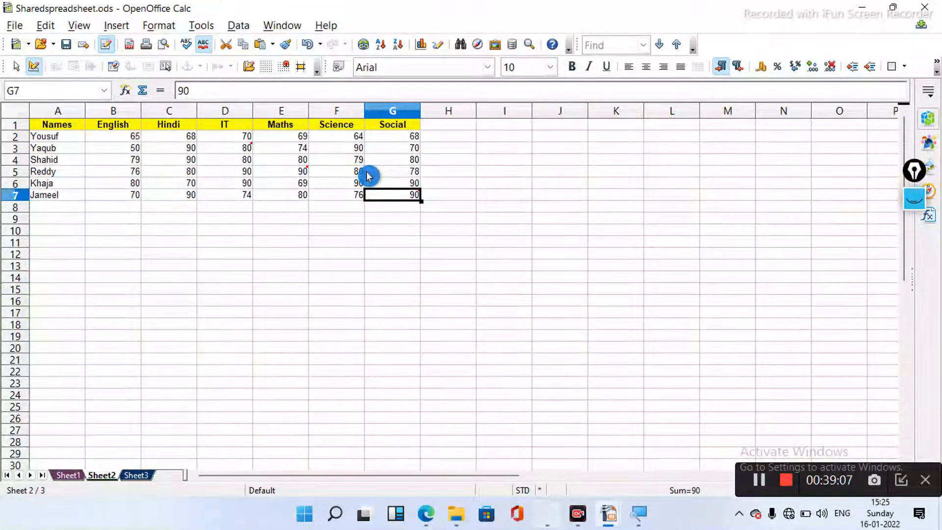
- Insert a comment reading 'New value' on cell G4 and close it
{"action": "left_click", "coordinate": [401, 163]}
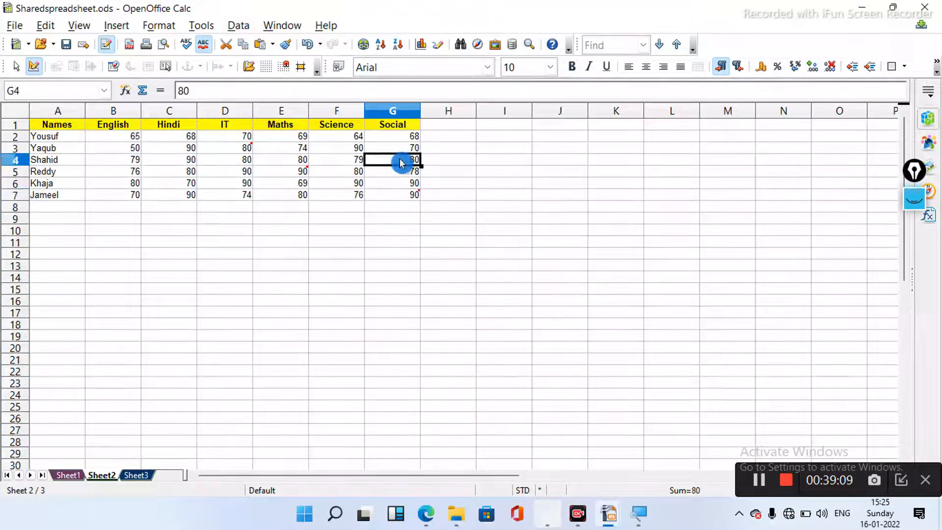
{"action": "right_click", "coordinate": [401, 163]}
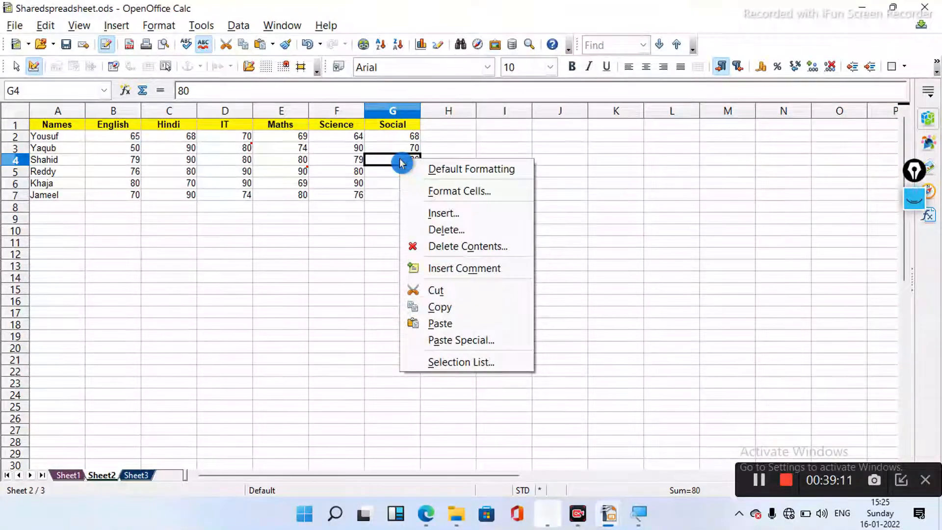
{"action": "left_click", "coordinate": [447, 271]}
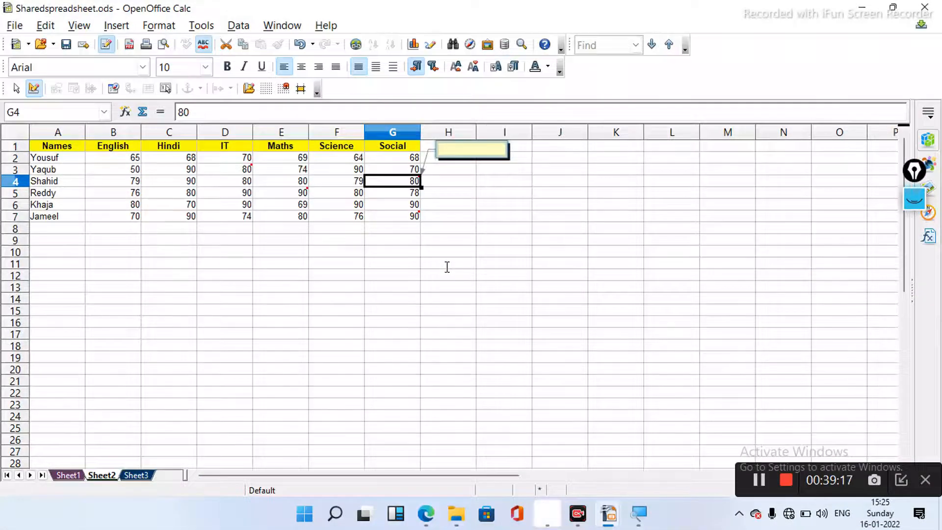
{"action": "type", "text": "n"}
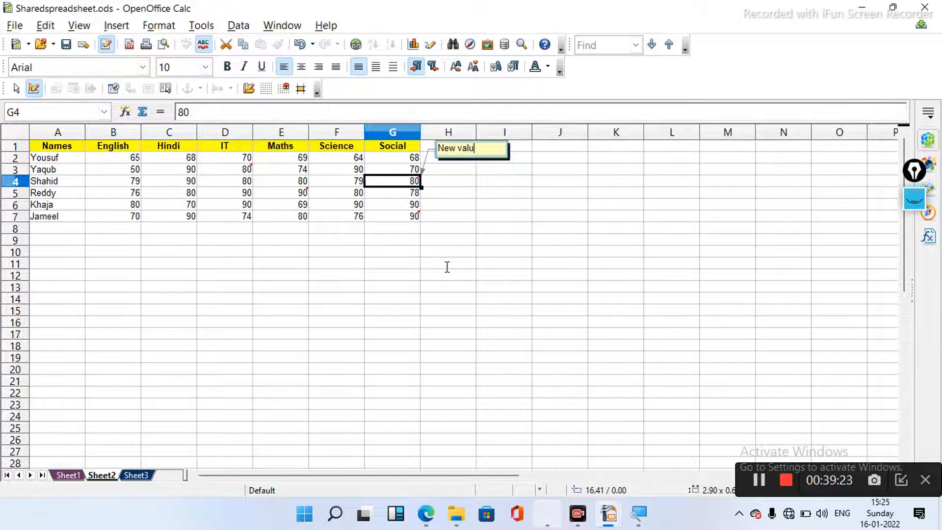
{"action": "type", "text": "ew value"}
{"action": "left_click", "coordinate": [484, 206]}
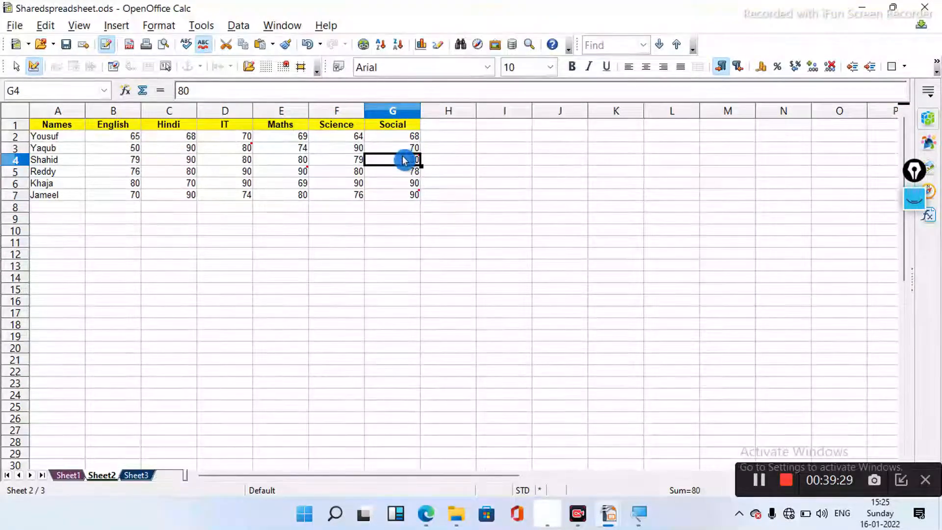
{"action": "mouse_move", "coordinate": [411, 163]}
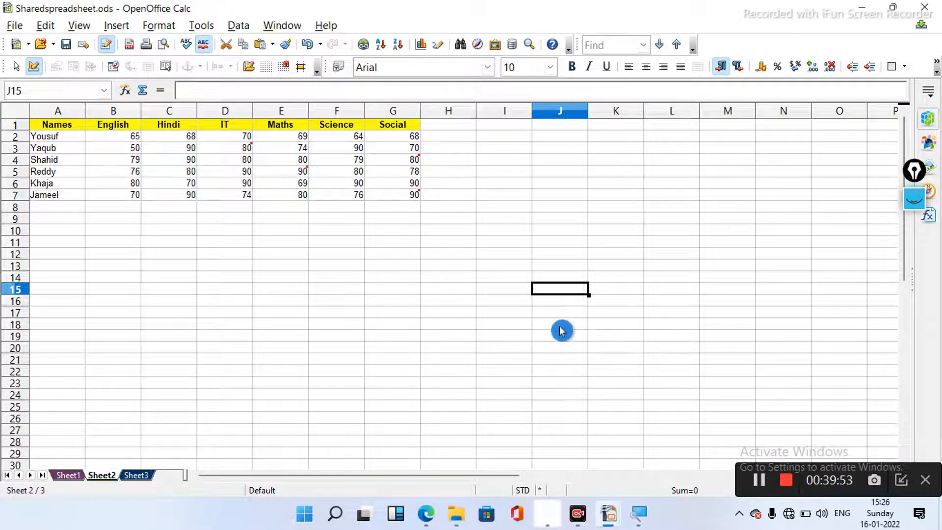
{"action": "left_click", "coordinate": [756, 478]}
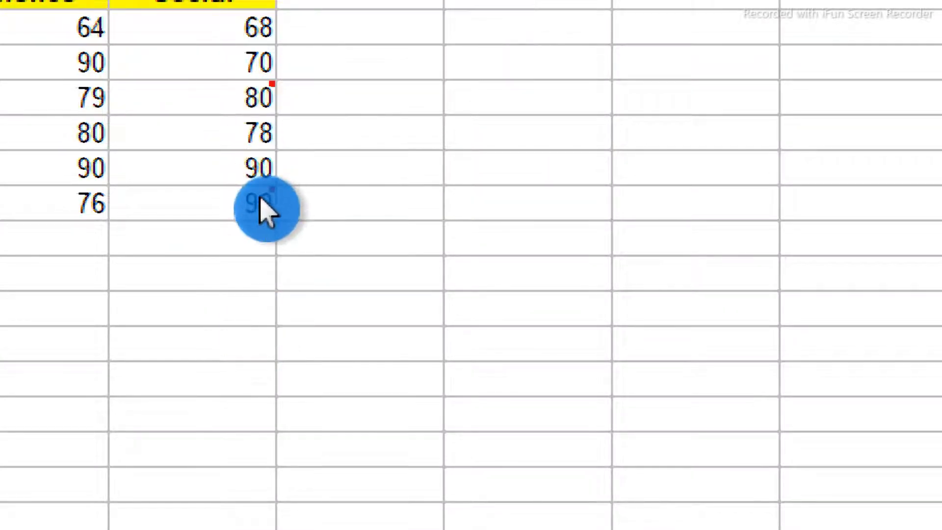
{"action": "mouse_move", "coordinate": [260, 201]}
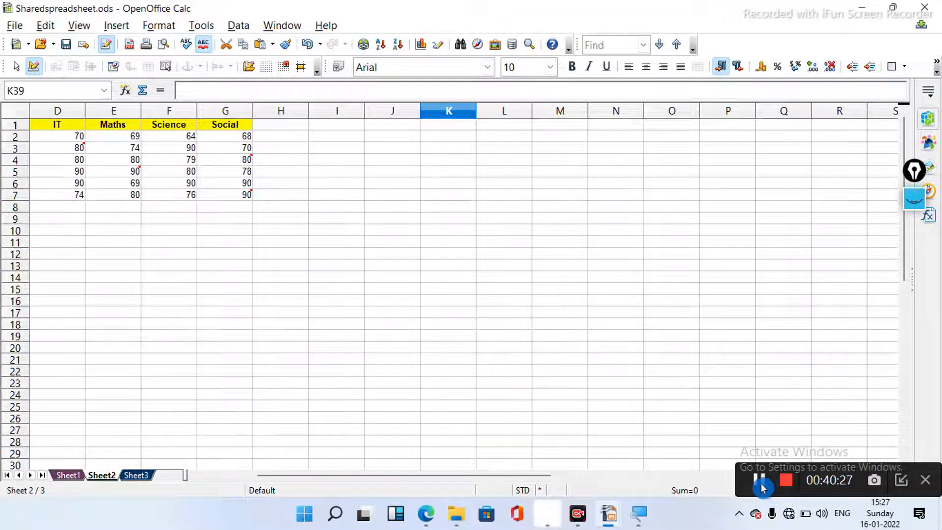
- Show the comment on cell G7, then delete it
{"action": "left_click", "coordinate": [761, 483]}
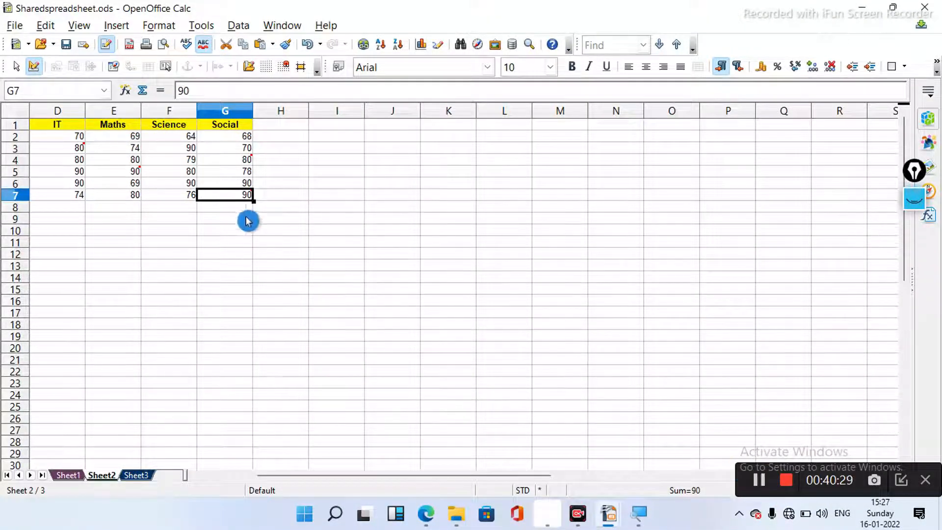
{"action": "mouse_move", "coordinate": [240, 198]}
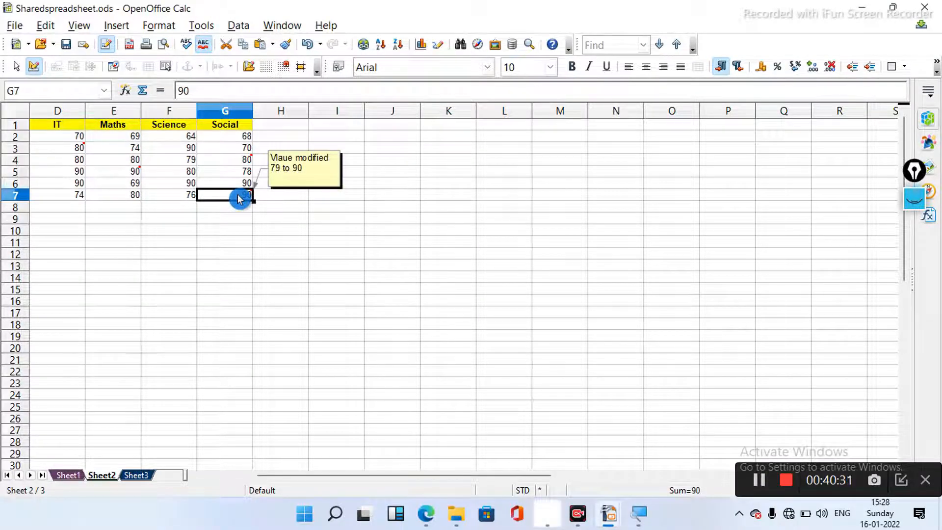
{"action": "right_click", "coordinate": [240, 198]}
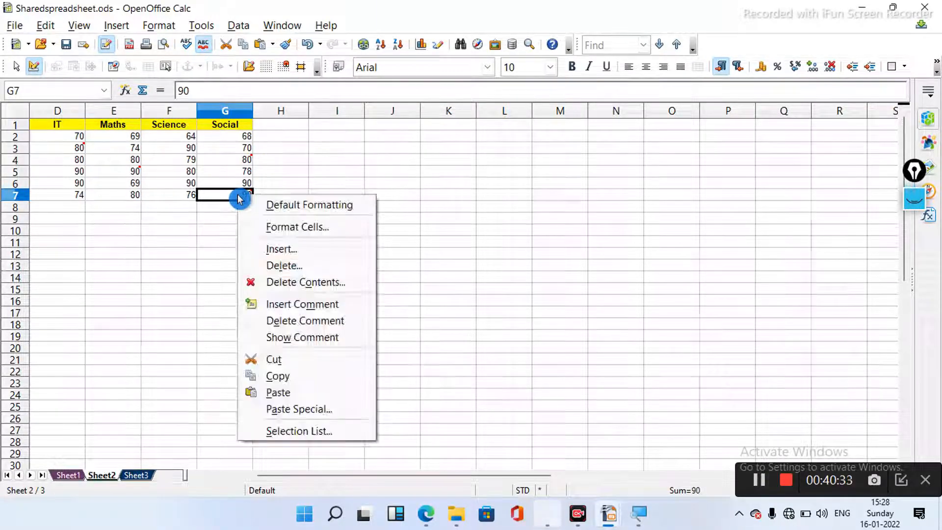
{"action": "left_click", "coordinate": [296, 338]}
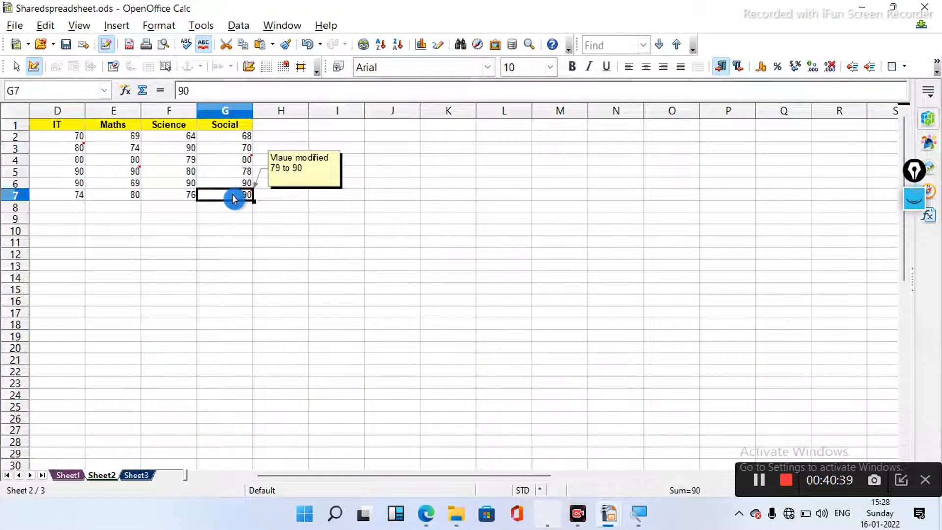
{"action": "right_click", "coordinate": [234, 198]}
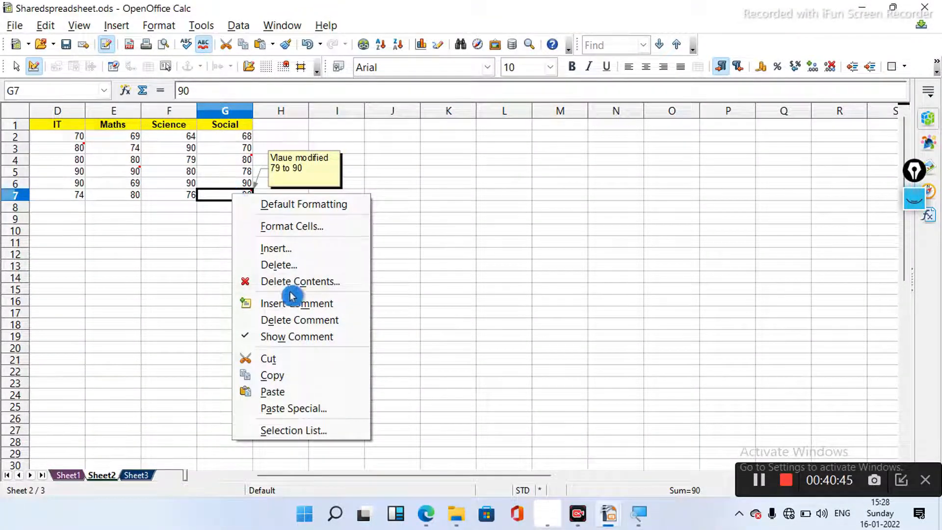
{"action": "left_click", "coordinate": [299, 324]}
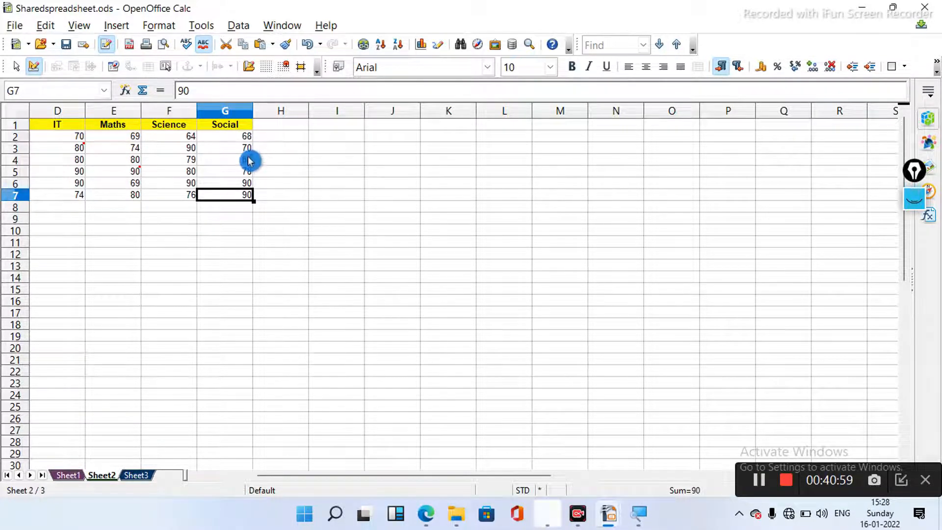
- Select cell G4 in the Social column and bring up its cell actions
{"action": "mouse_move", "coordinate": [249, 161]}
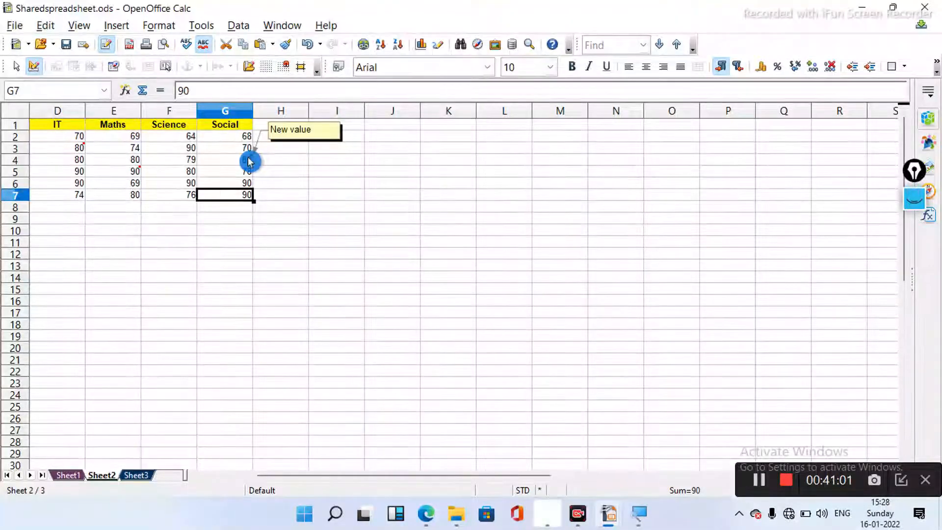
{"action": "left_click", "coordinate": [249, 161]}
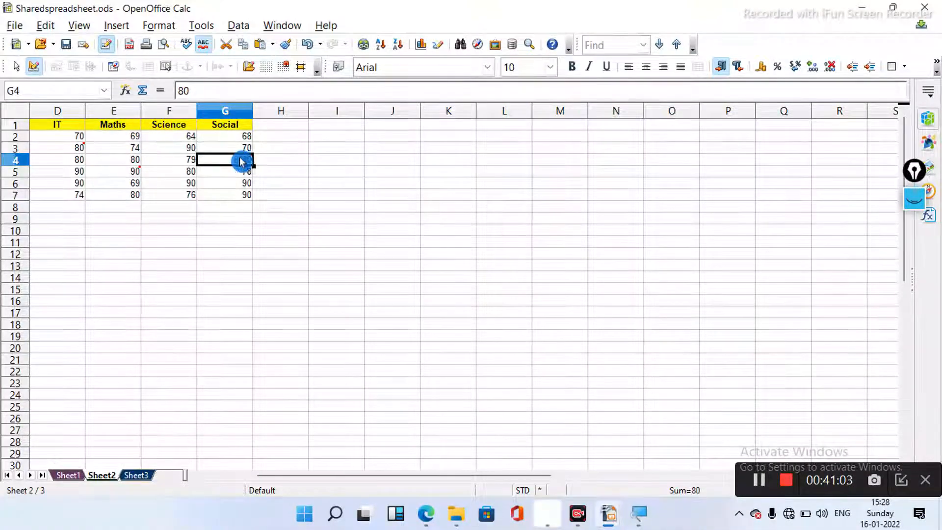
{"action": "right_click", "coordinate": [236, 160]}
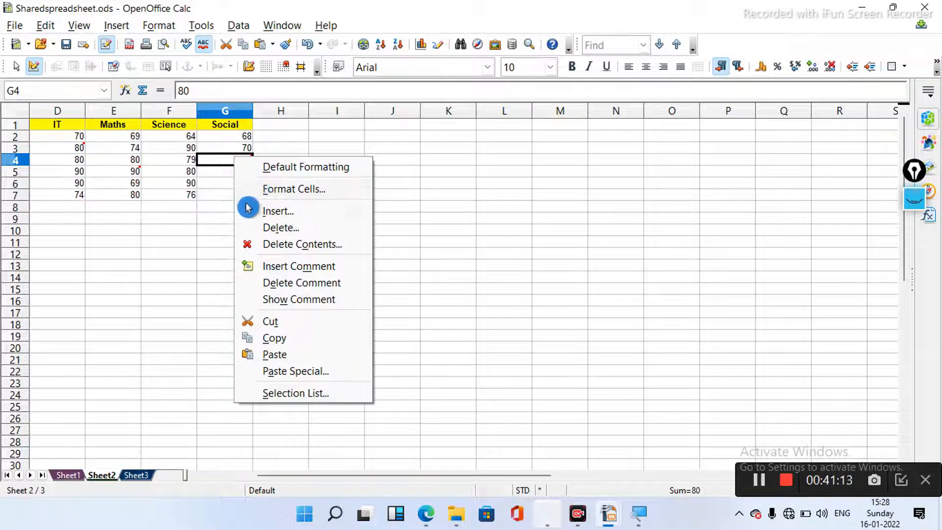
- Reopen G4's comment for editing and select the text 'New value'
{"action": "left_click", "coordinate": [260, 189]}
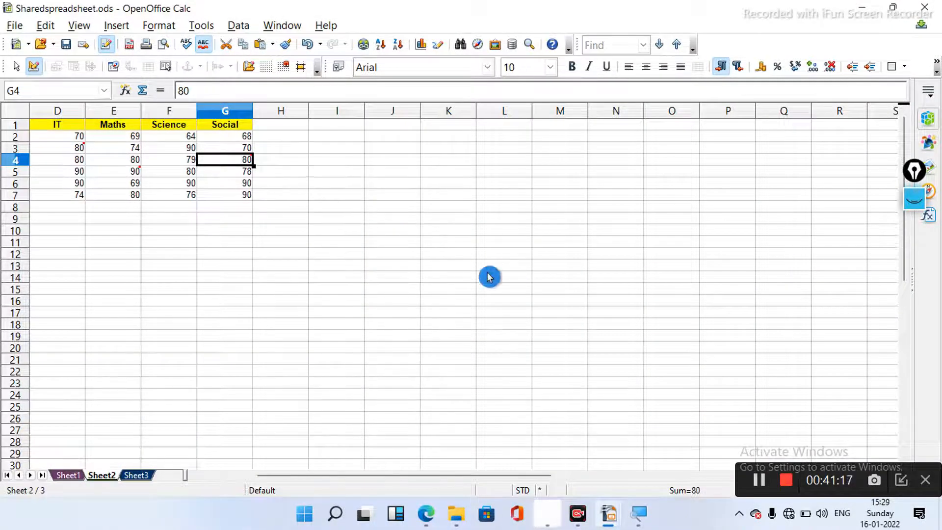
{"action": "left_click", "coordinate": [757, 481]}
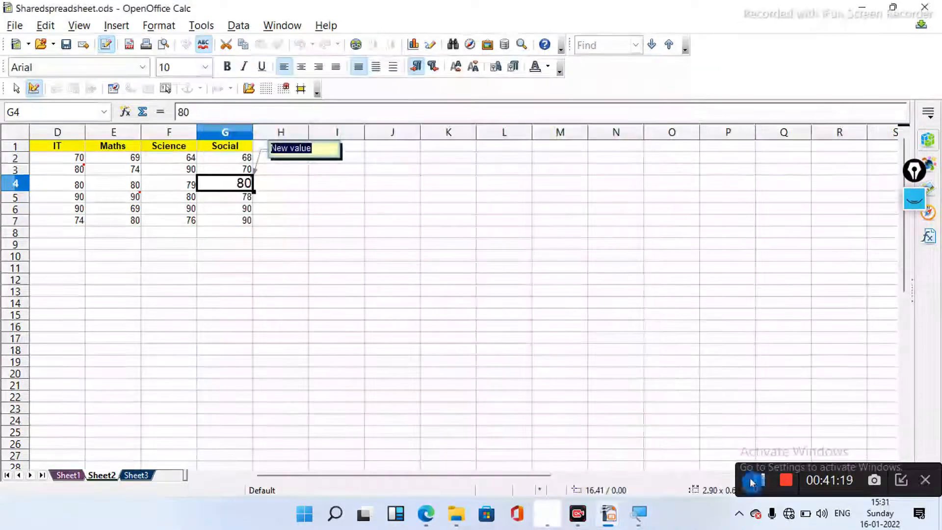
{"action": "left_click", "coordinate": [316, 218]}
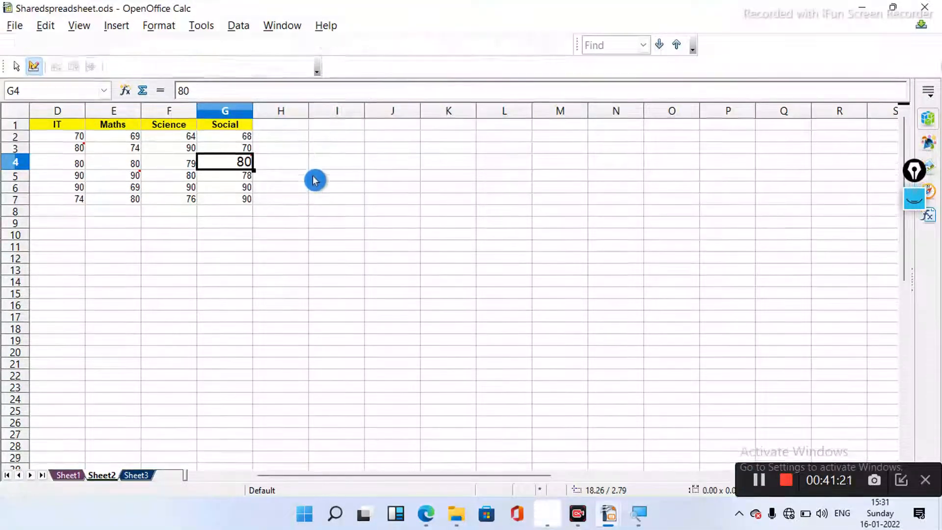
{"action": "right_click", "coordinate": [244, 167]}
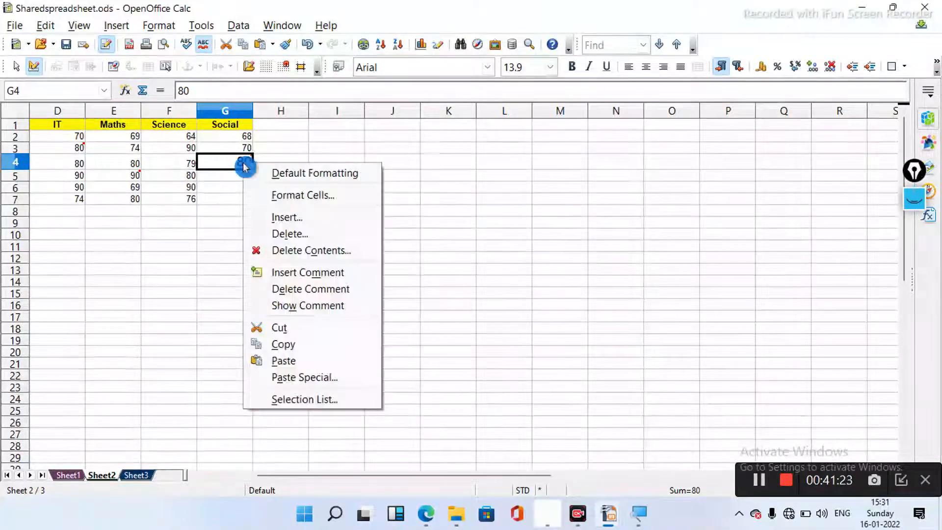
{"action": "left_click", "coordinate": [287, 277]}
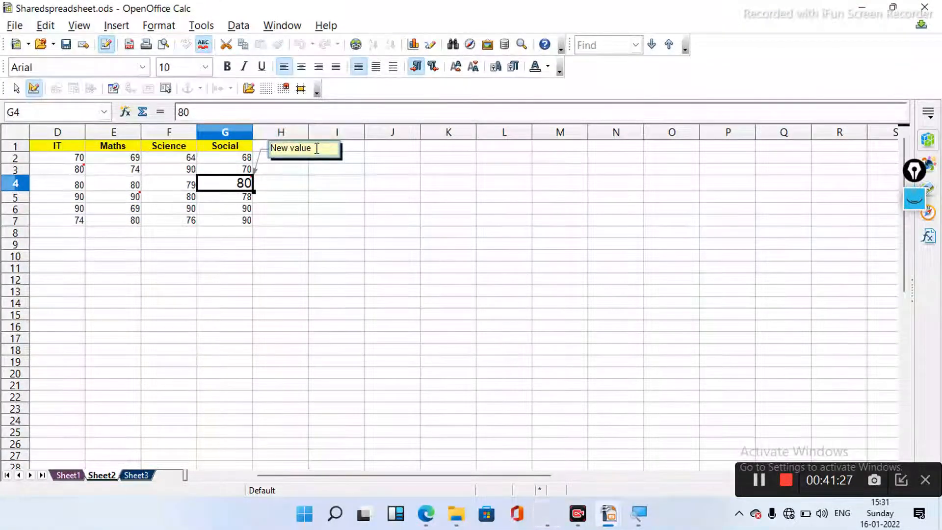
{"action": "left_click_drag", "start_coordinate": [270, 148], "coordinate": [323, 147]}
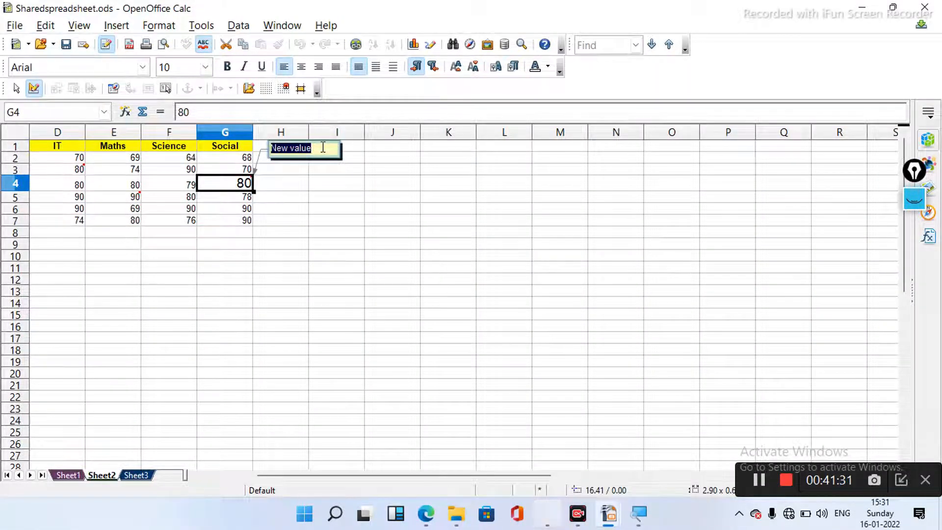
- Colour the G4 comment text Purple 4, then underline and centre it
{"action": "left_click", "coordinate": [552, 68]}
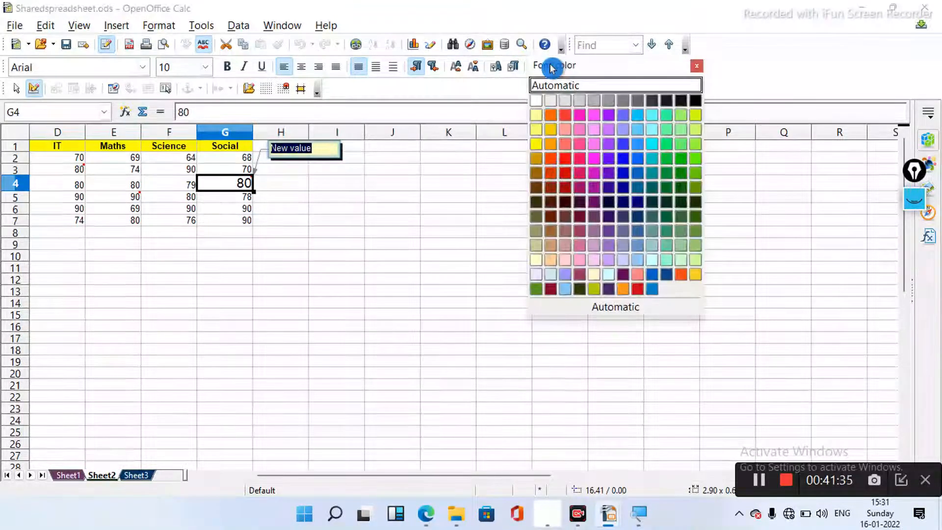
{"action": "left_click", "coordinate": [581, 160]}
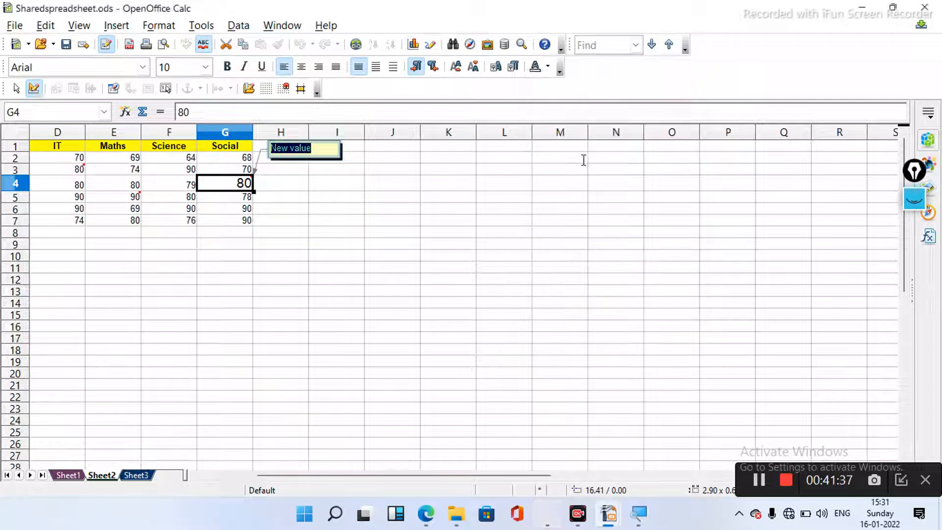
{"action": "left_click", "coordinate": [547, 67]}
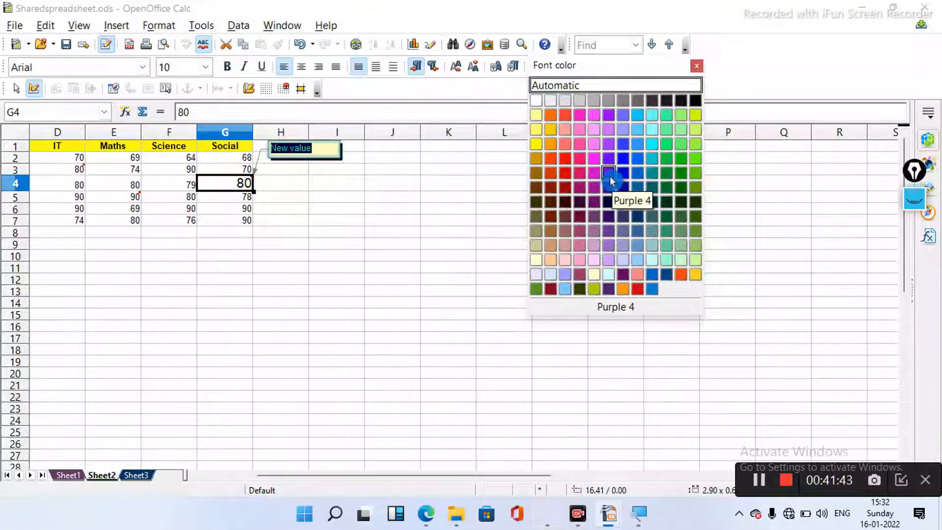
{"action": "left_click", "coordinate": [536, 144]}
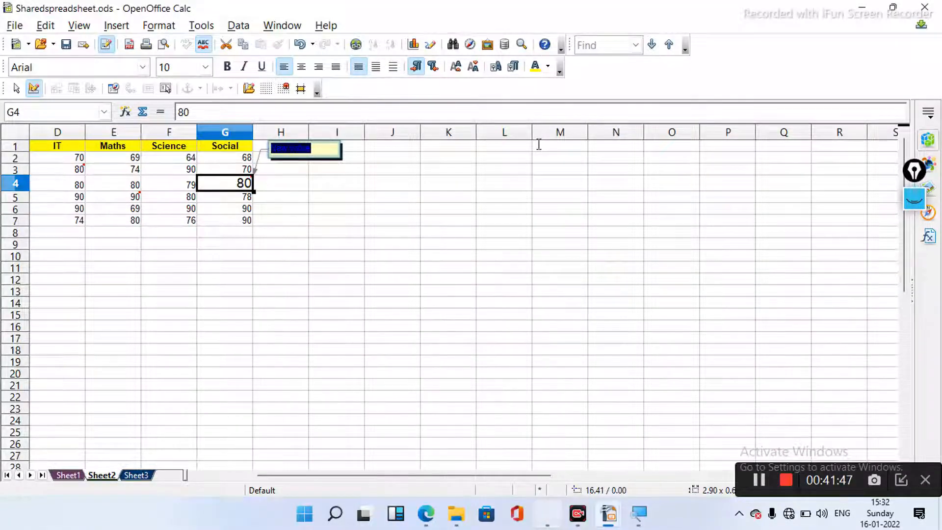
{"action": "key", "text": "End"}
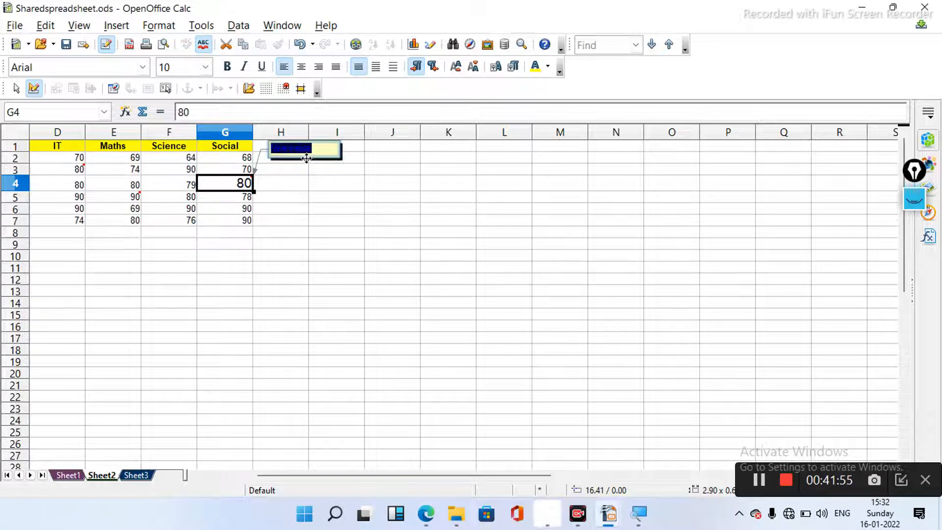
{"action": "left_click", "coordinate": [550, 69]}
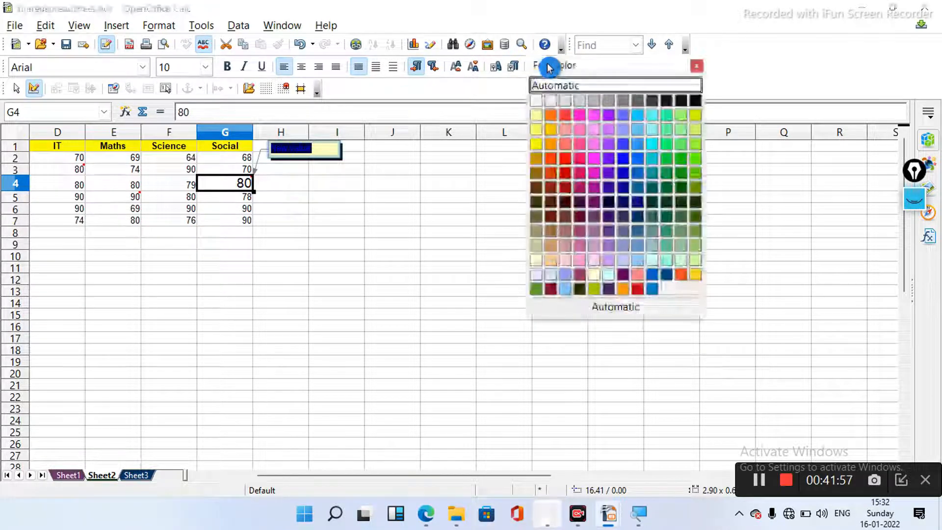
{"action": "left_click", "coordinate": [608, 179]}
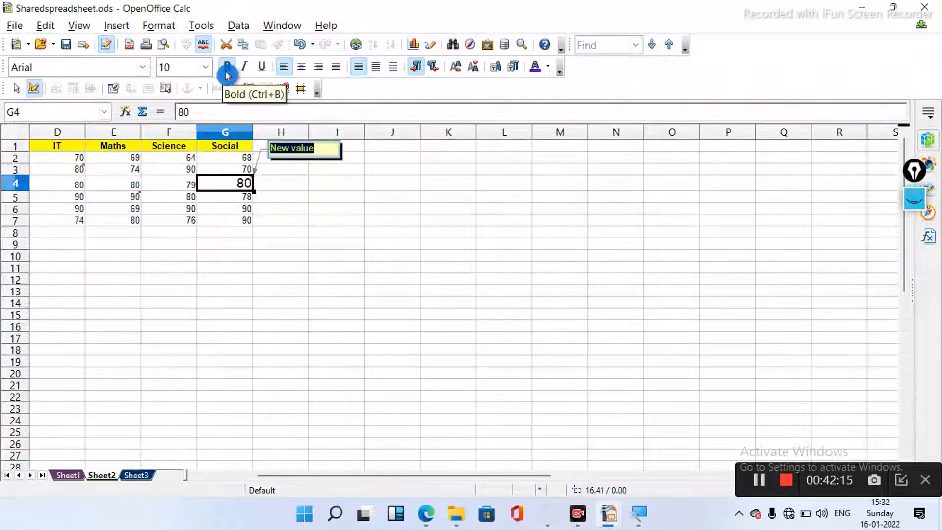
{"action": "left_click", "coordinate": [263, 70]}
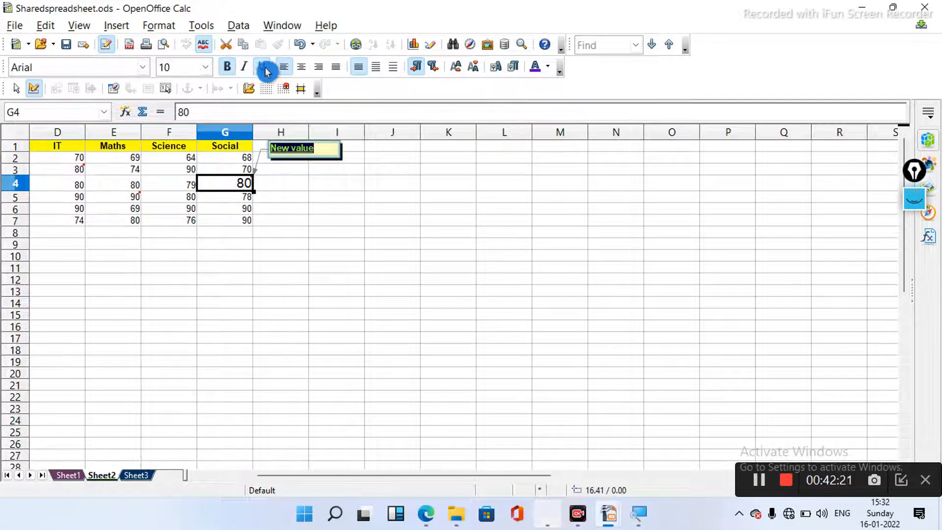
{"action": "left_click", "coordinate": [306, 73]}
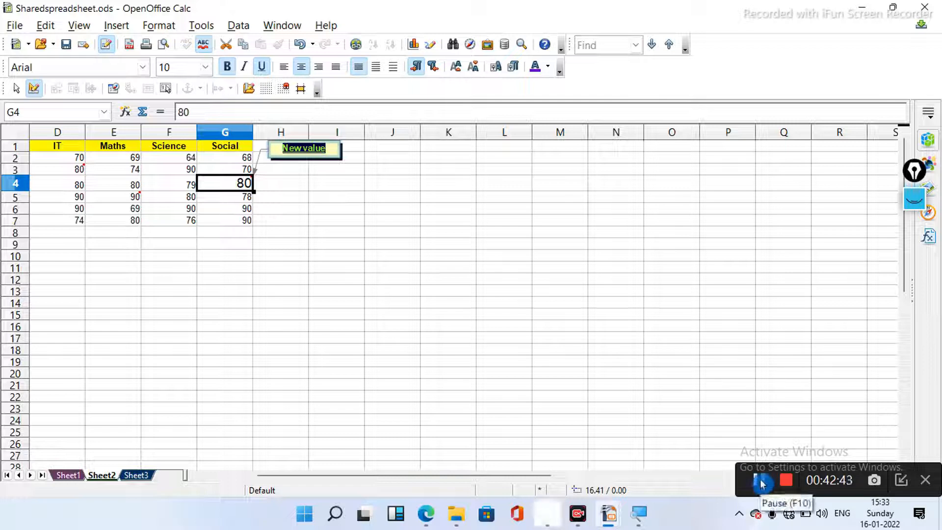
- Leave comment editing and delete the 'New value' comment from cell G4
{"action": "left_click", "coordinate": [759, 481]}
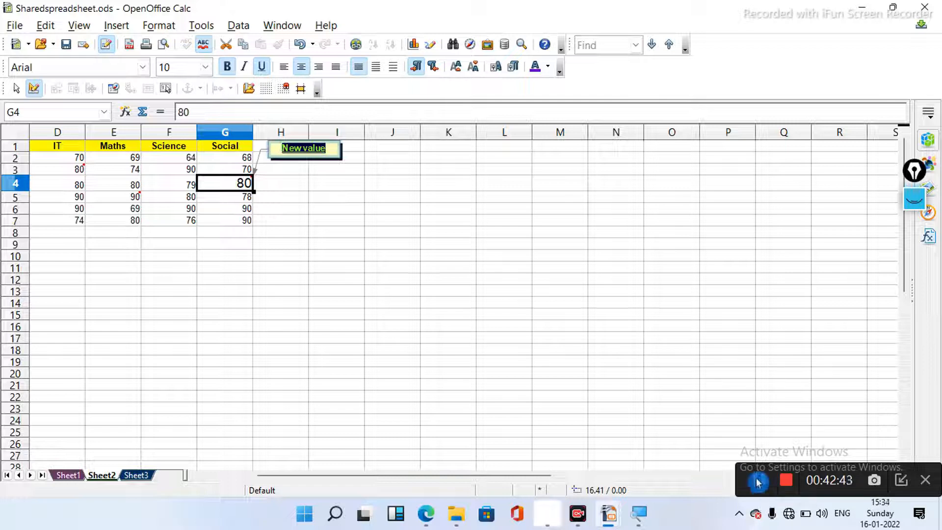
{"action": "left_click", "coordinate": [342, 196]}
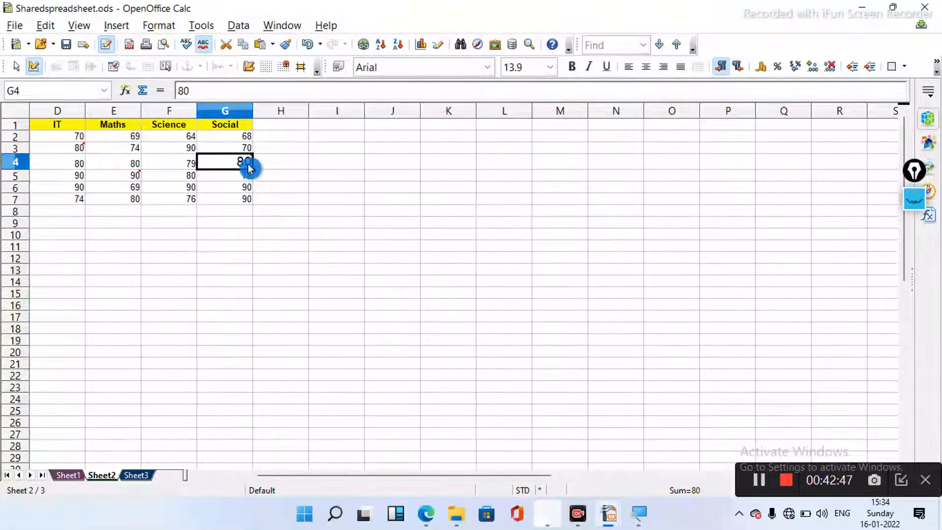
{"action": "mouse_move", "coordinate": [249, 168]}
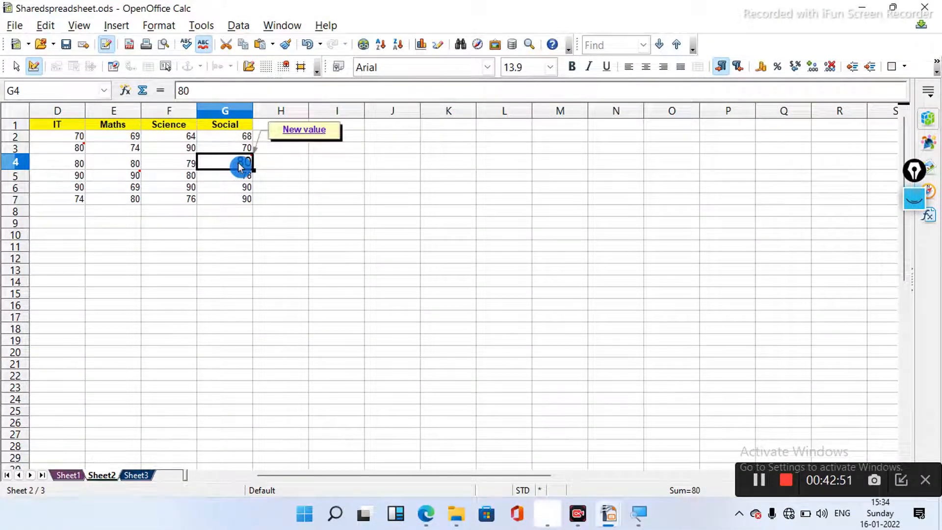
{"action": "scroll", "coordinate": [238, 163], "scroll_direction": "right", "scroll_amount": 3}
{"action": "right_click", "coordinate": [239, 163]}
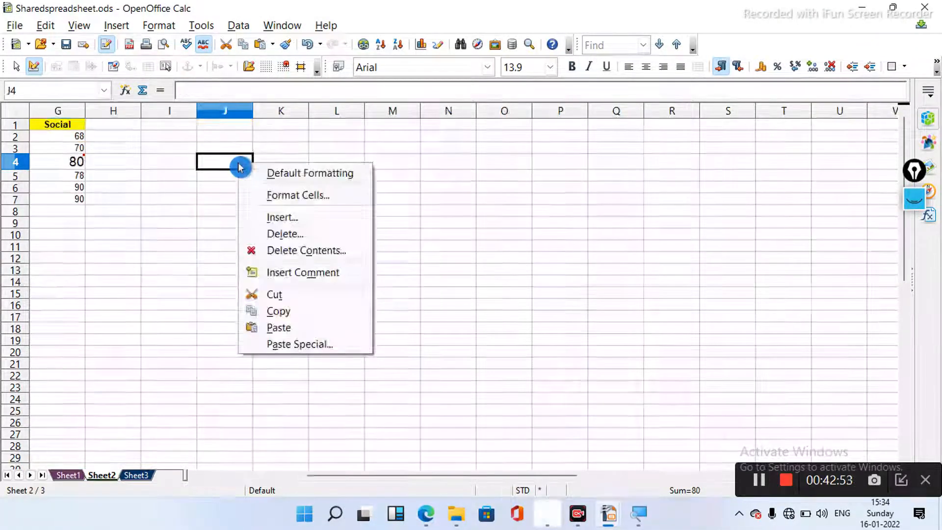
{"action": "right_click", "coordinate": [74, 164]}
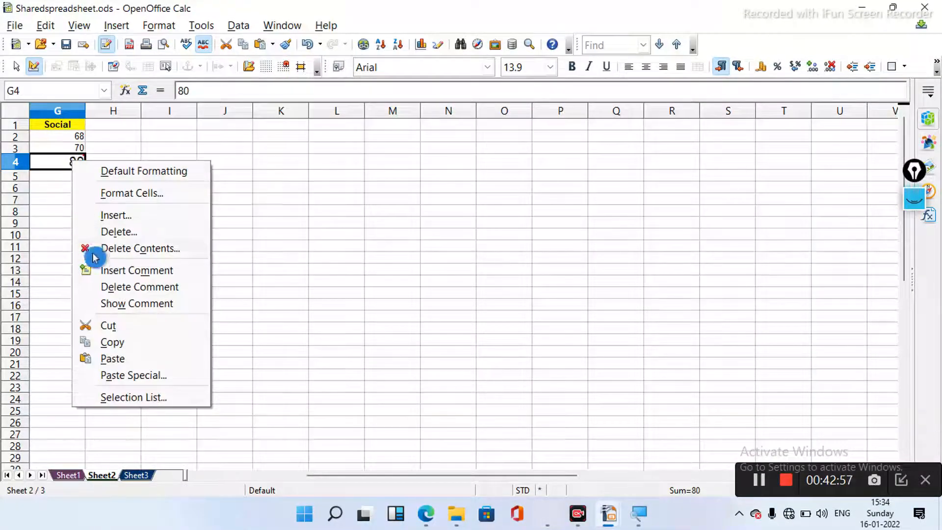
{"action": "left_click", "coordinate": [123, 289]}
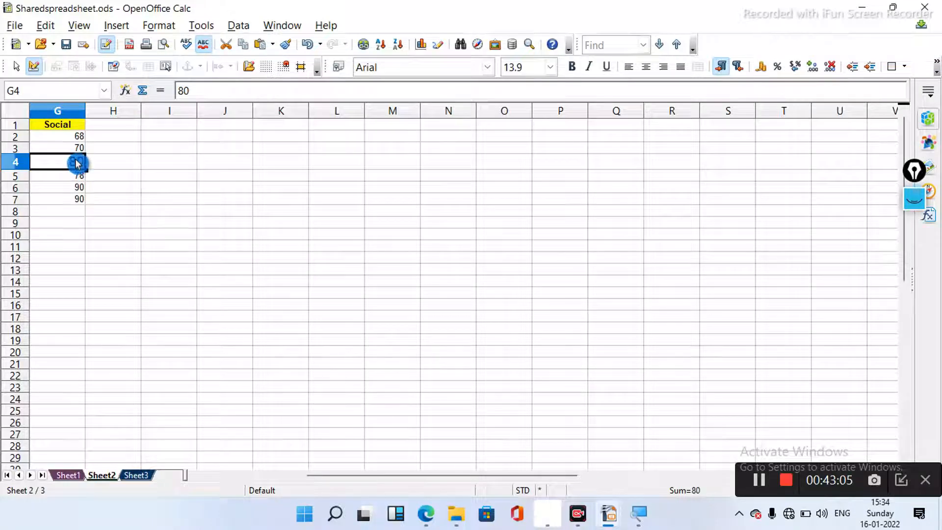
{"action": "left_click", "coordinate": [448, 284]}
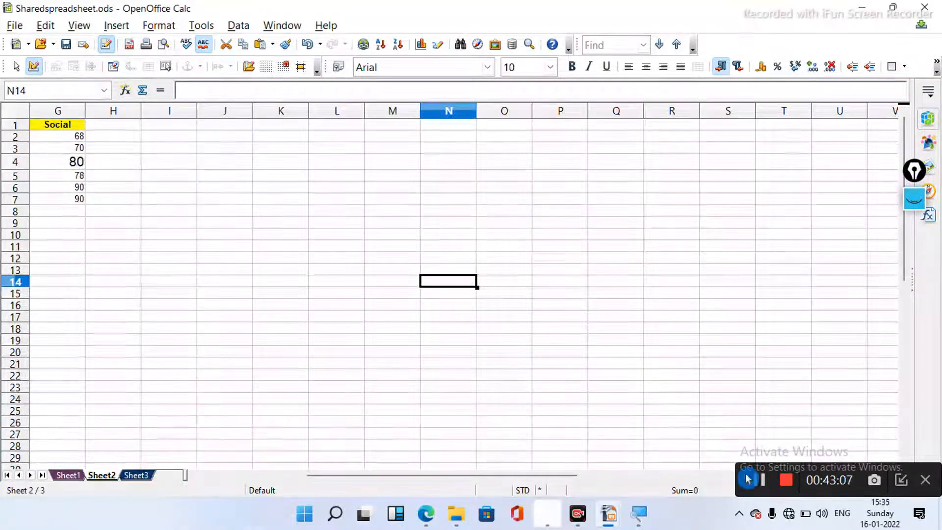
{"action": "left_click", "coordinate": [761, 485]}
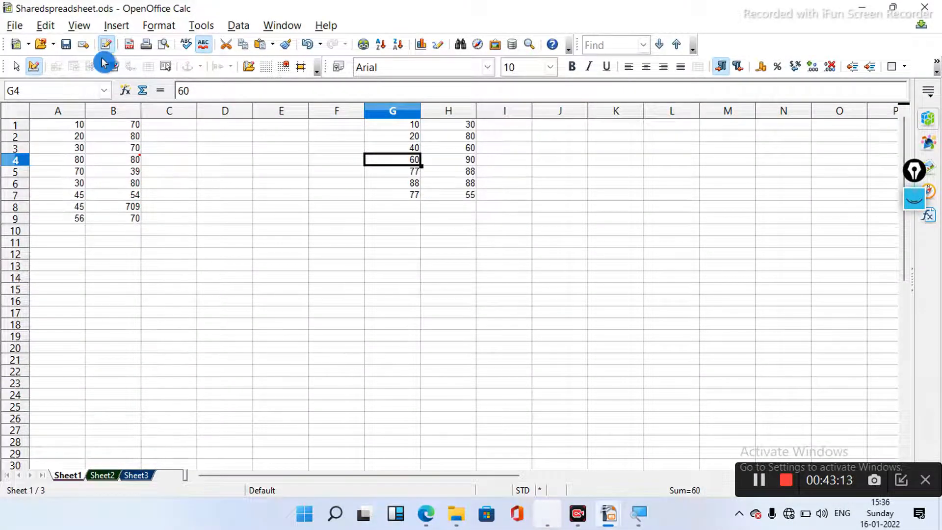
{"action": "left_click", "coordinate": [51, 29]}
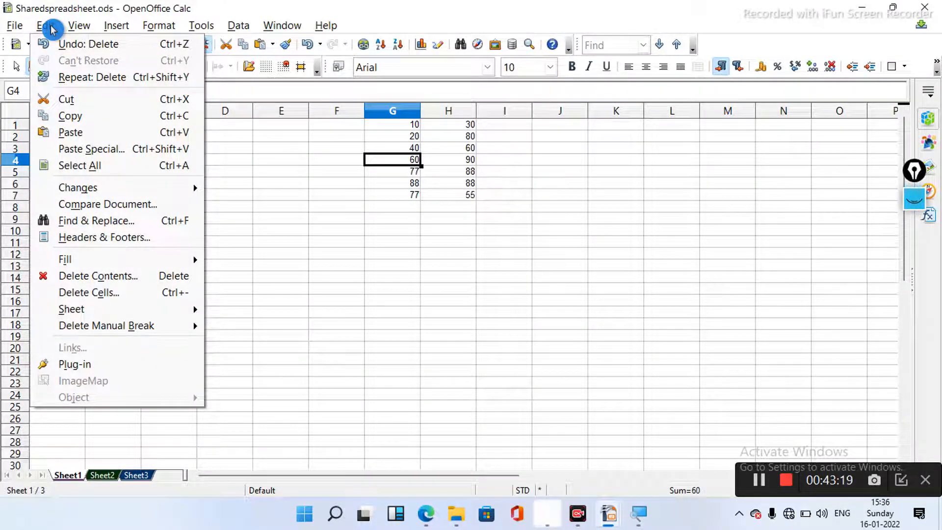
{"action": "left_click", "coordinate": [79, 26]}
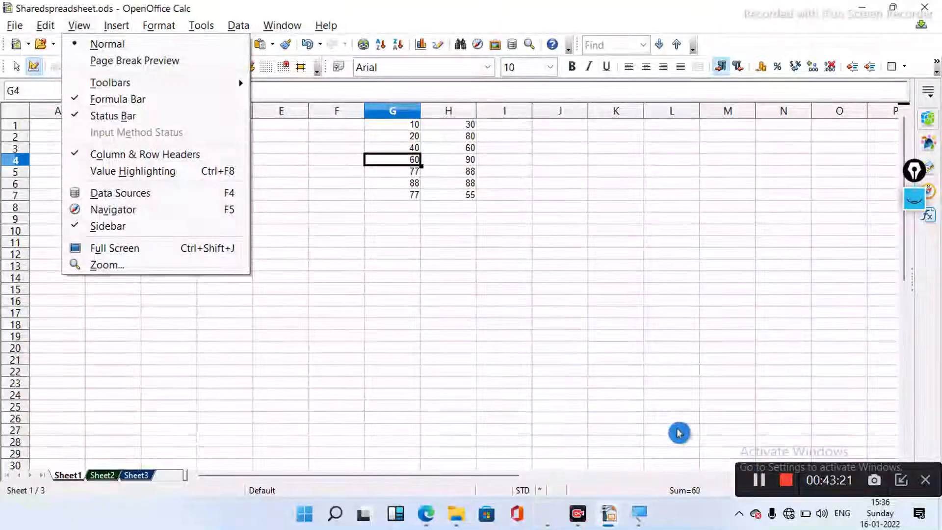
{"action": "left_click", "coordinate": [749, 475]}
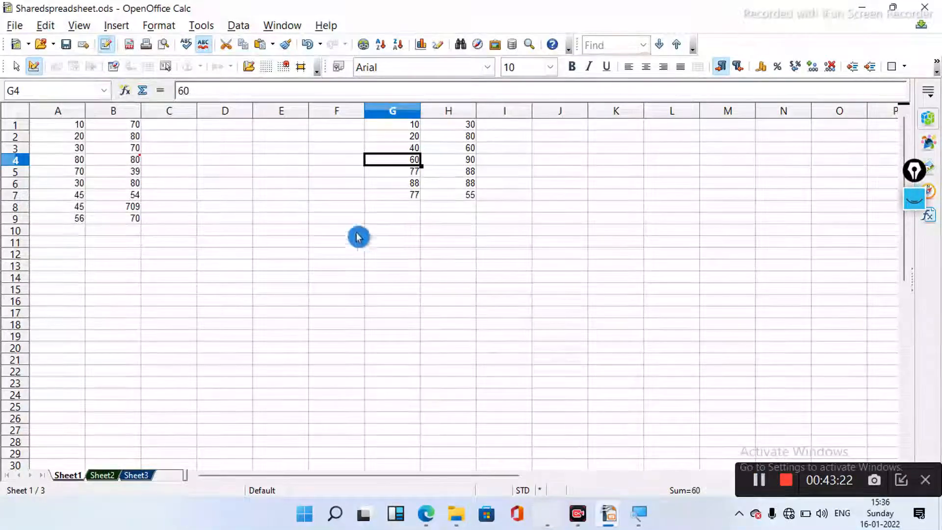
{"action": "left_click", "coordinate": [44, 26]}
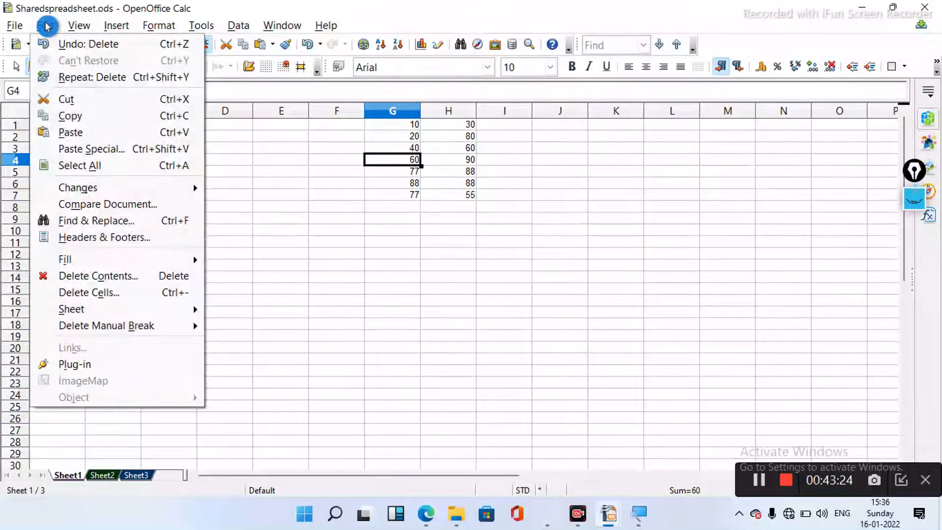
{"action": "mouse_move", "coordinate": [104, 191]}
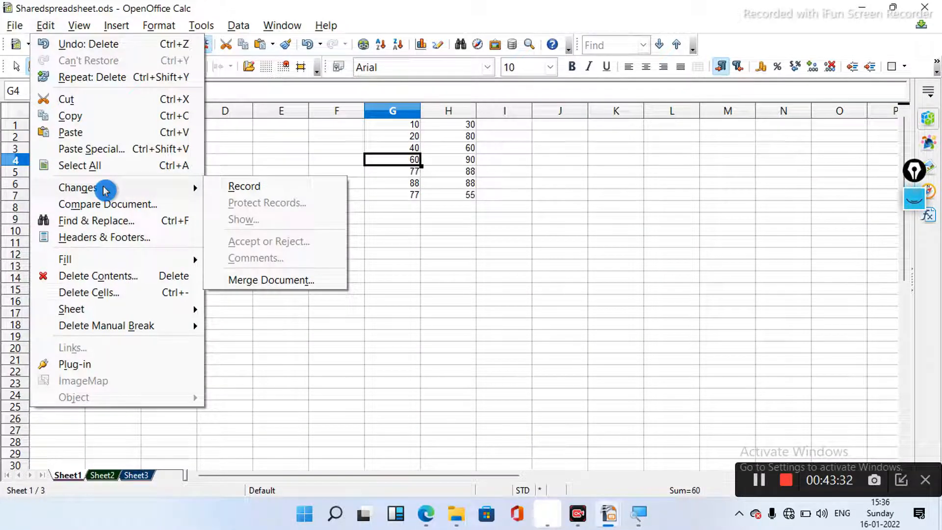
{"action": "left_click", "coordinate": [755, 478]}
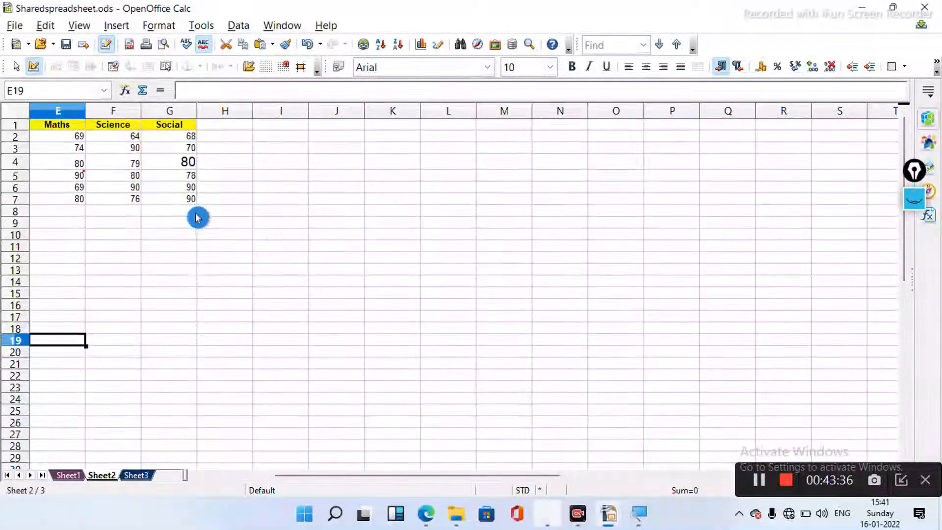
- Switch on Record under Edit > Changes so edits to Sharedspreadsheet.ods are tracked
{"action": "left_click", "coordinate": [48, 31]}
{"action": "left_click", "coordinate": [48, 30]}
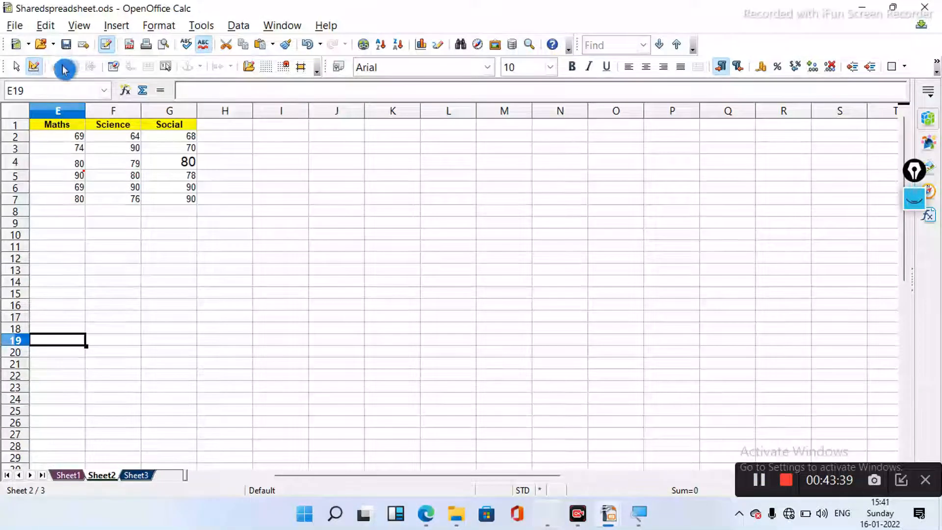
{"action": "left_click", "coordinate": [52, 29]}
{"action": "mouse_move", "coordinate": [97, 189]}
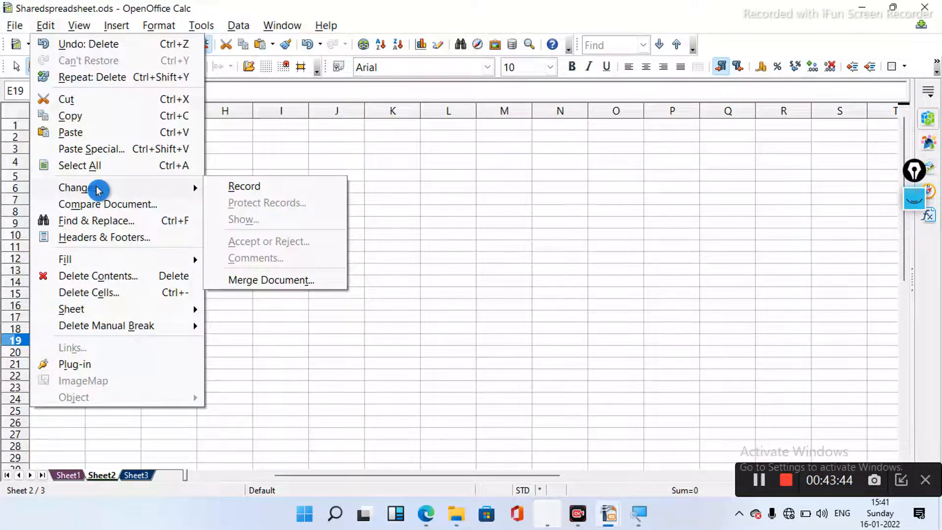
{"action": "left_click", "coordinate": [224, 190]}
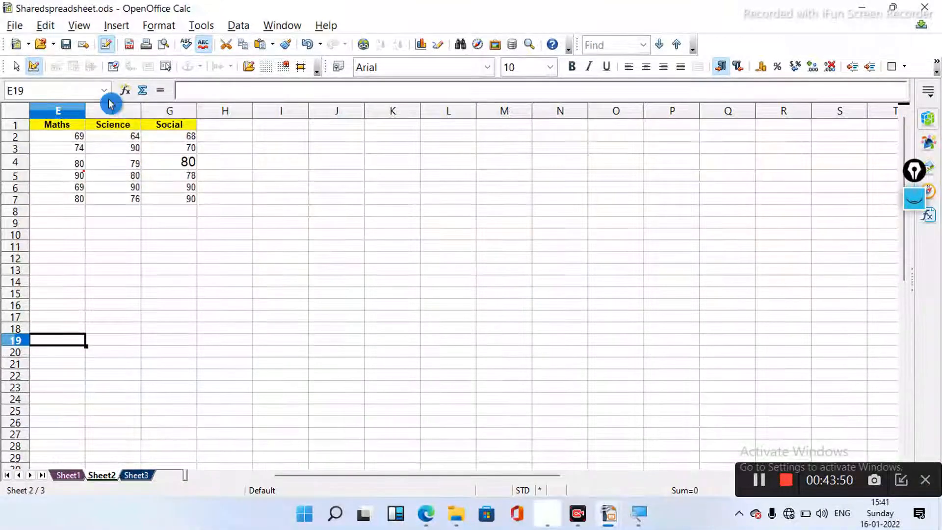
{"action": "left_click", "coordinate": [46, 25]}
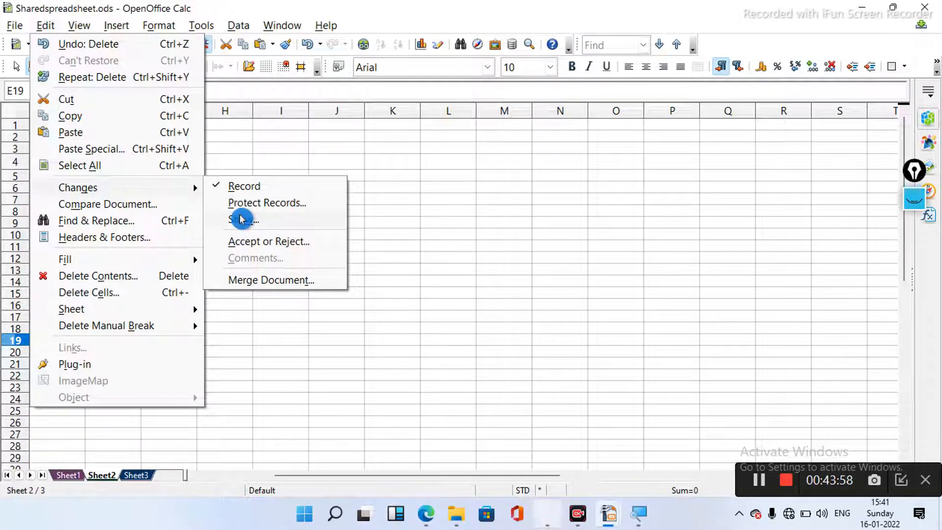
- Lock the change records with a confirmed password, then bring the Share&Review Spreadsheet Impress window forward
{"action": "left_click", "coordinate": [267, 204]}
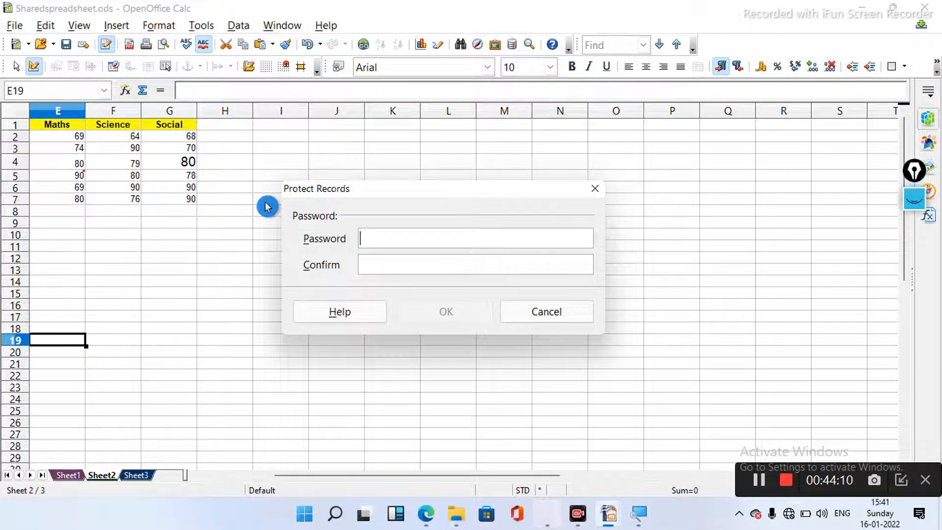
{"action": "type", "text": "*"}
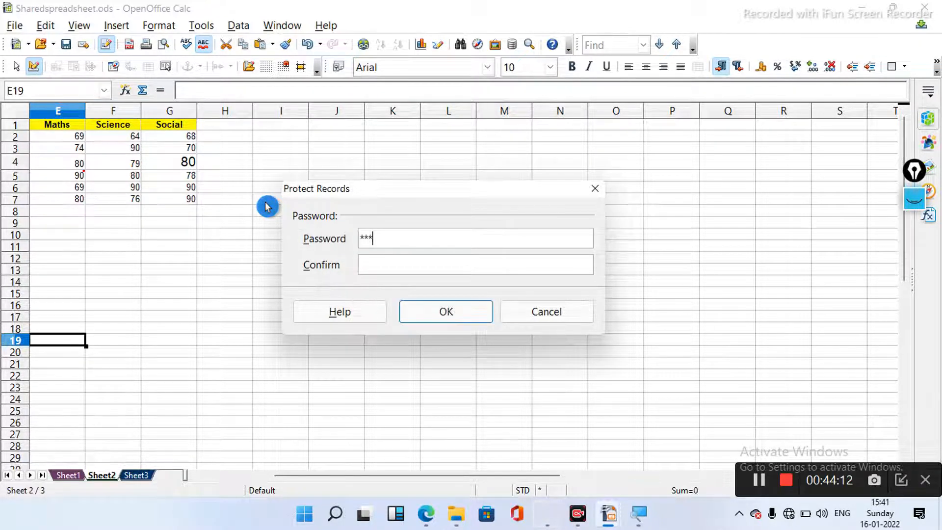
{"action": "type", "text": "*"}
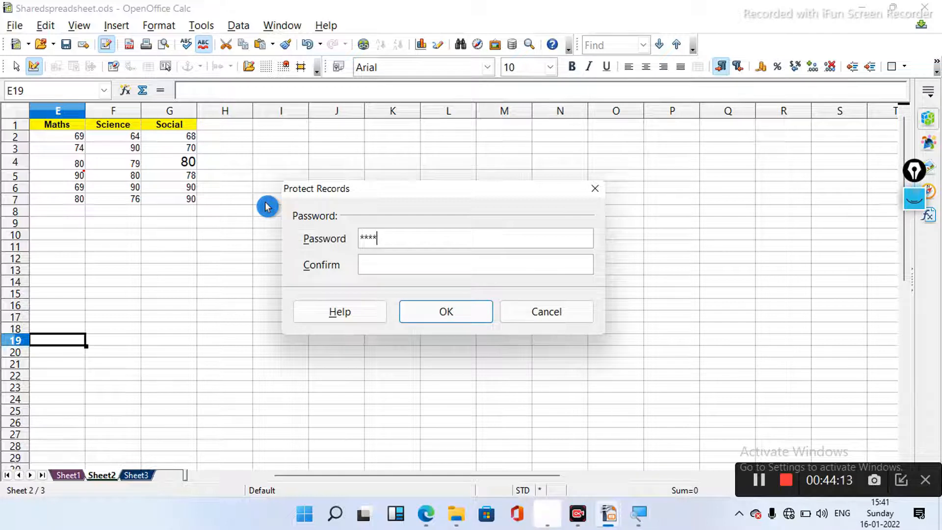
{"action": "left_click", "coordinate": [380, 269]}
{"action": "type", "text": "****"}
{"action": "left_click", "coordinate": [418, 319]}
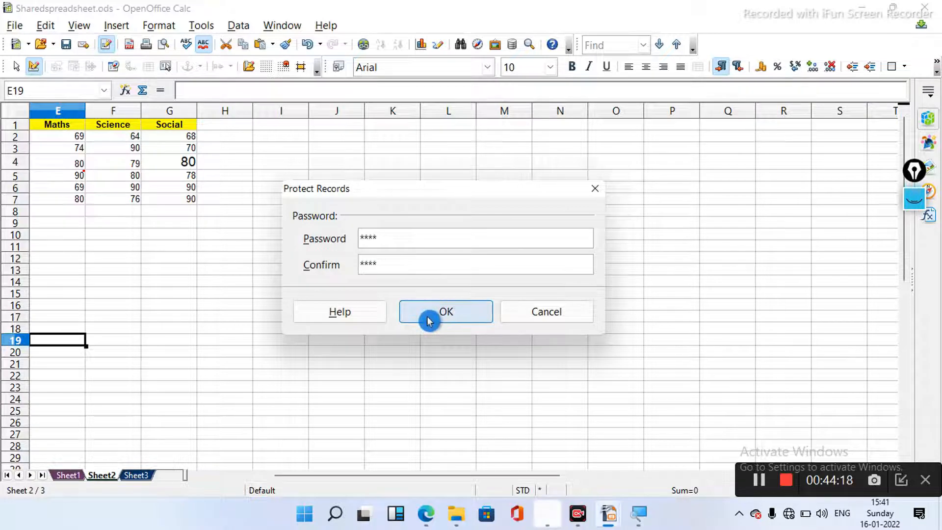
{"action": "left_click", "coordinate": [429, 320]}
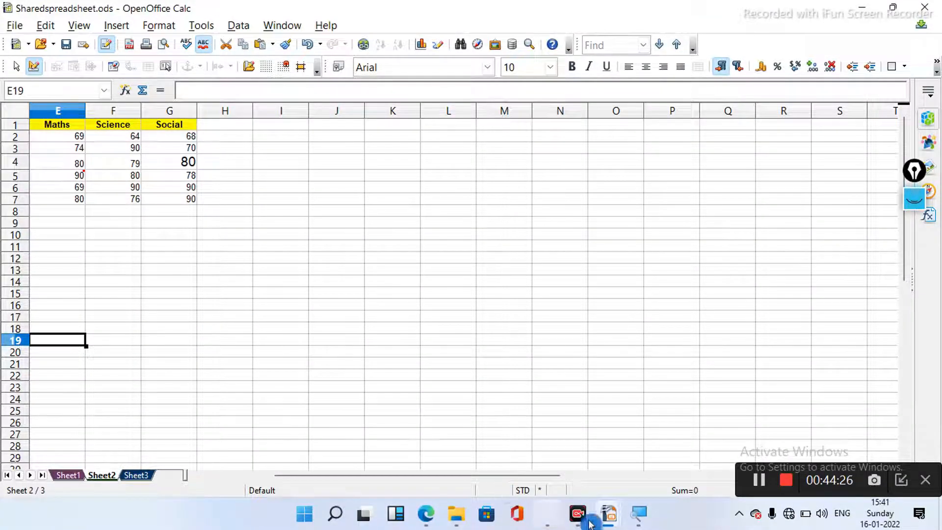
{"action": "mouse_move", "coordinate": [609, 515]}
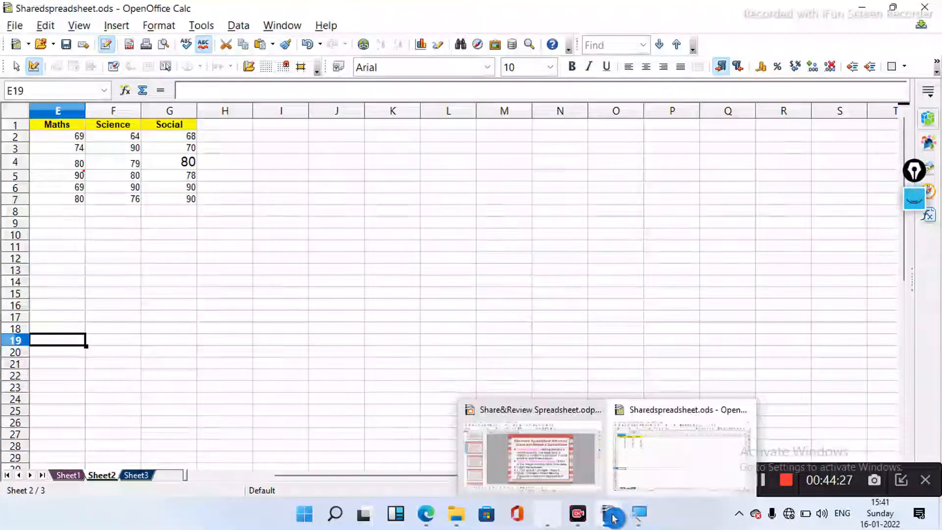
{"action": "left_click", "coordinate": [536, 461]}
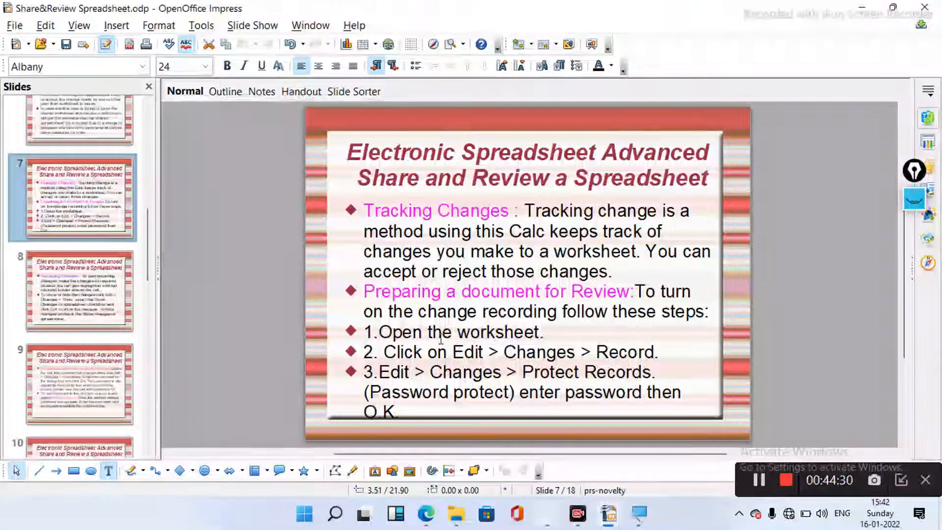
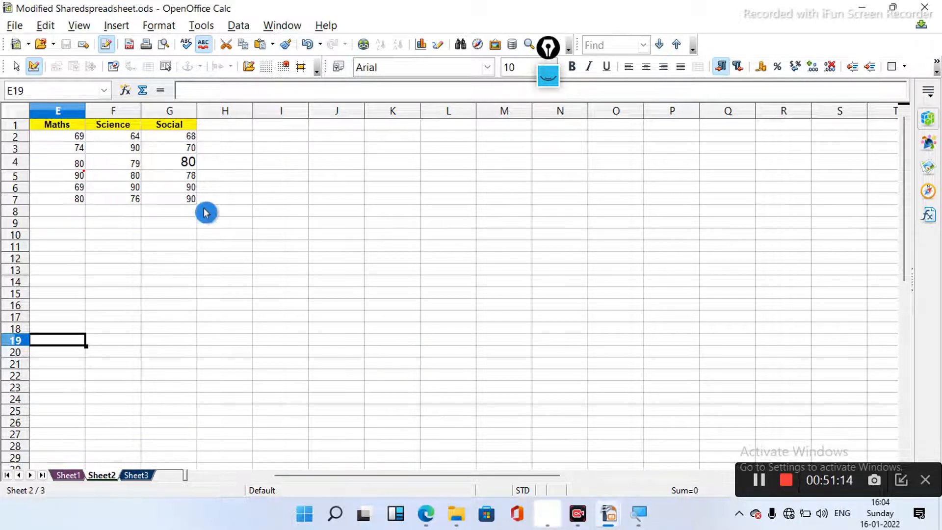
- Remove password protection from the recorded changes by entering the record password under Edit > Changes
{"action": "left_click", "coordinate": [47, 28]}
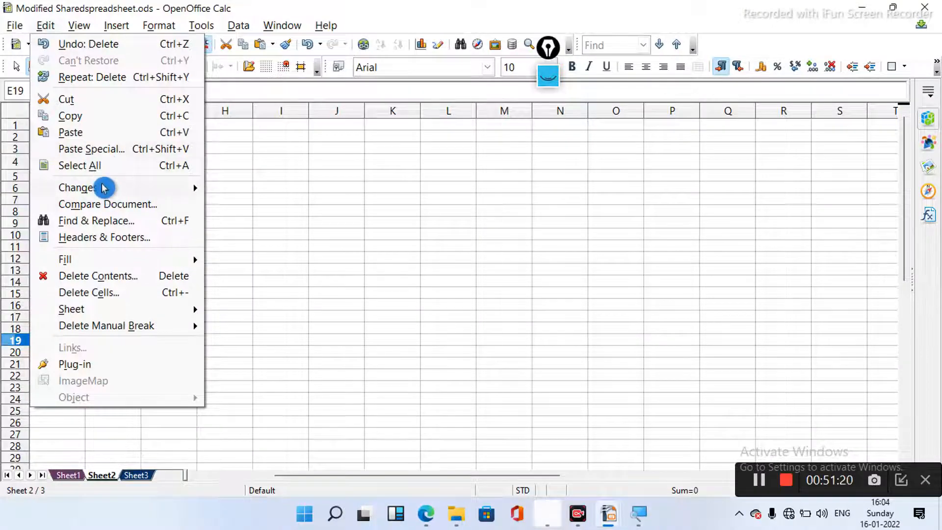
{"action": "mouse_move", "coordinate": [105, 189]}
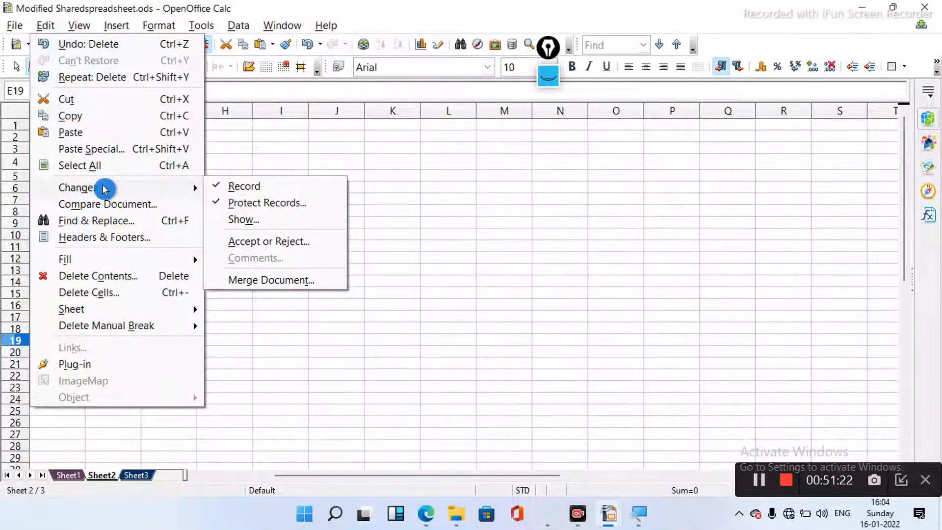
{"action": "left_click", "coordinate": [318, 286]}
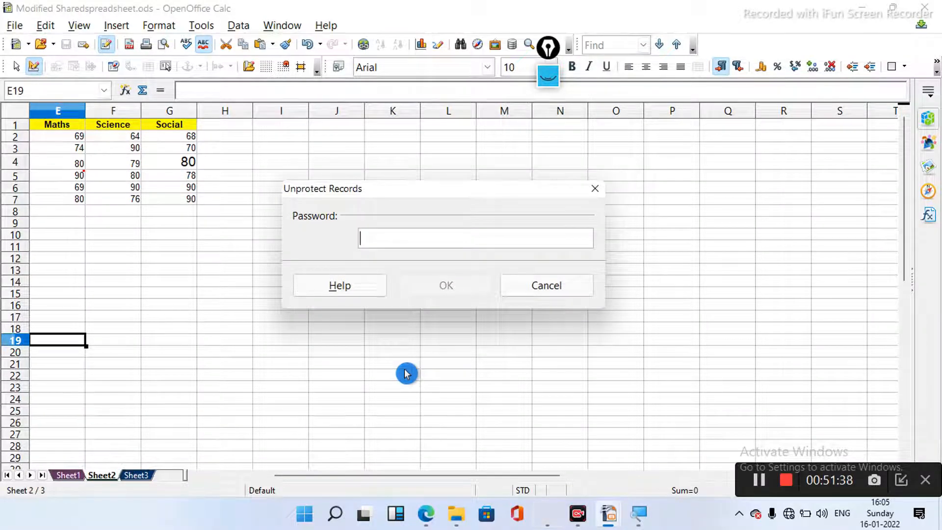
{"action": "type", "text": "***"}
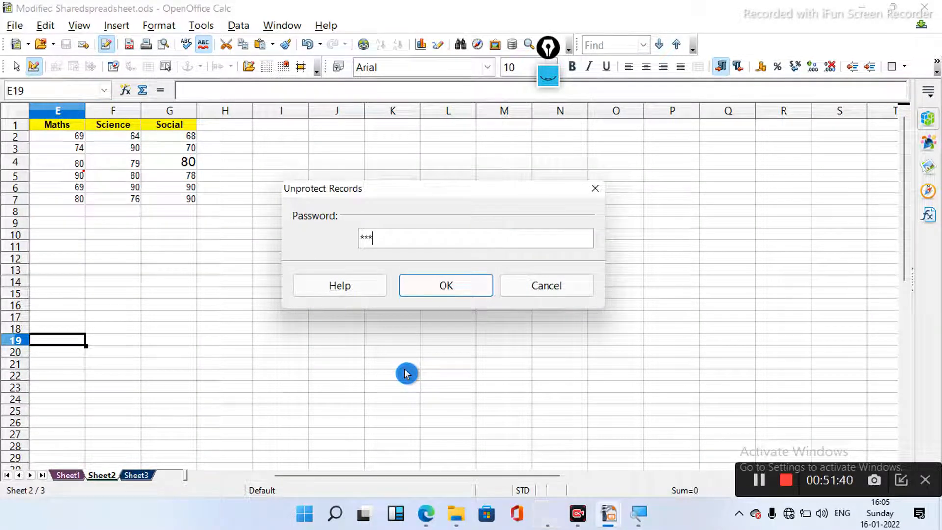
{"action": "left_click", "coordinate": [432, 295]}
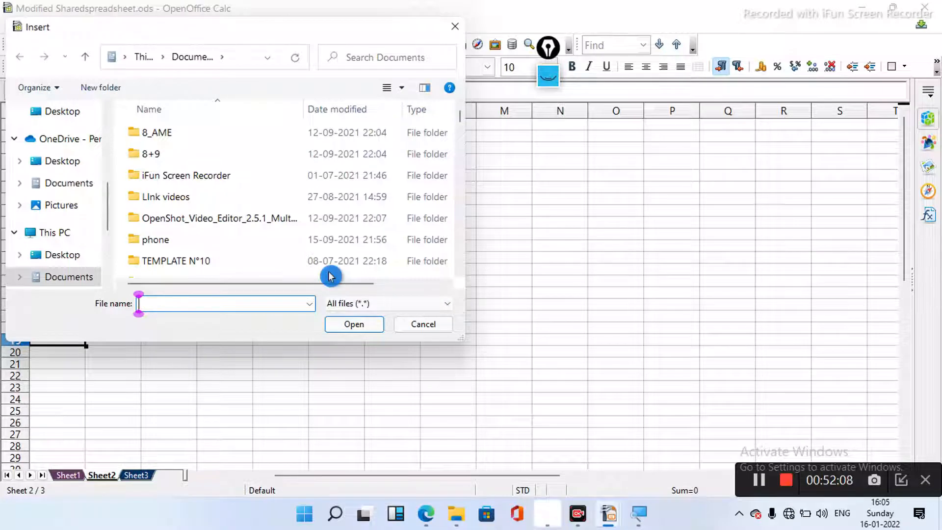
- Scan the Documents folder's files starting with 's' for the spreadsheet to merge
{"action": "left_click", "coordinate": [232, 221]}
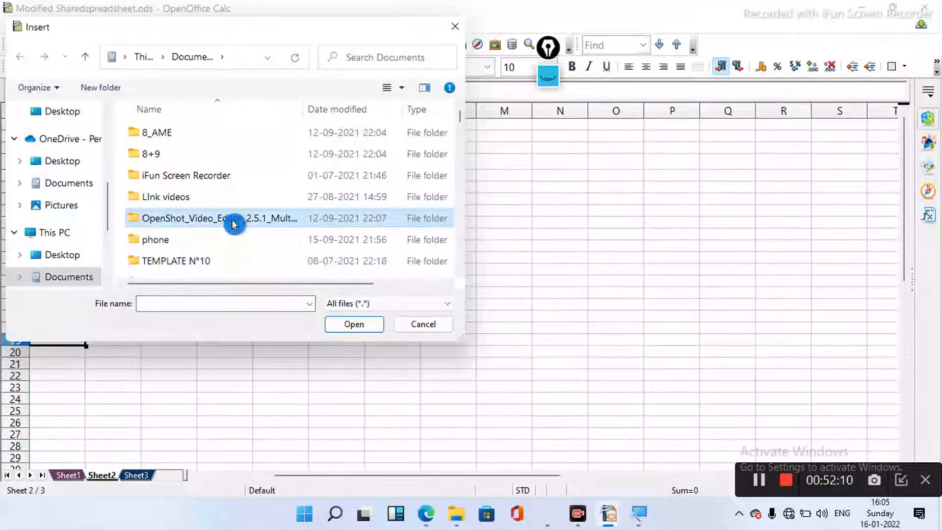
{"action": "key", "text": "s"}
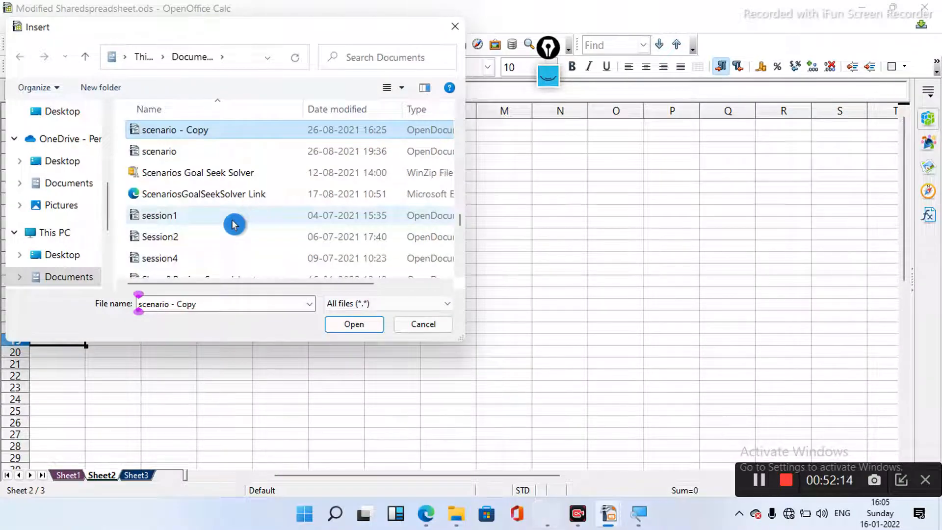
{"action": "key", "text": "Down"}
{"action": "key", "text": "Down"}
{"action": "key", "text": "Down"}
{"action": "key", "text": "Down"}
{"action": "key", "text": "Down"}
{"action": "key", "text": "Down"}
{"action": "key", "text": "Down"}
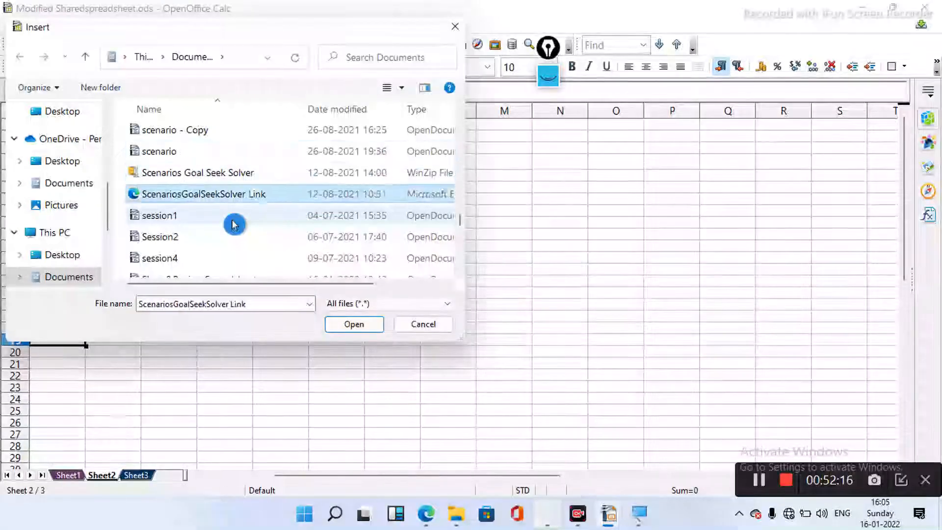
{"action": "key", "text": "Down"}
{"action": "key", "text": "Down"}
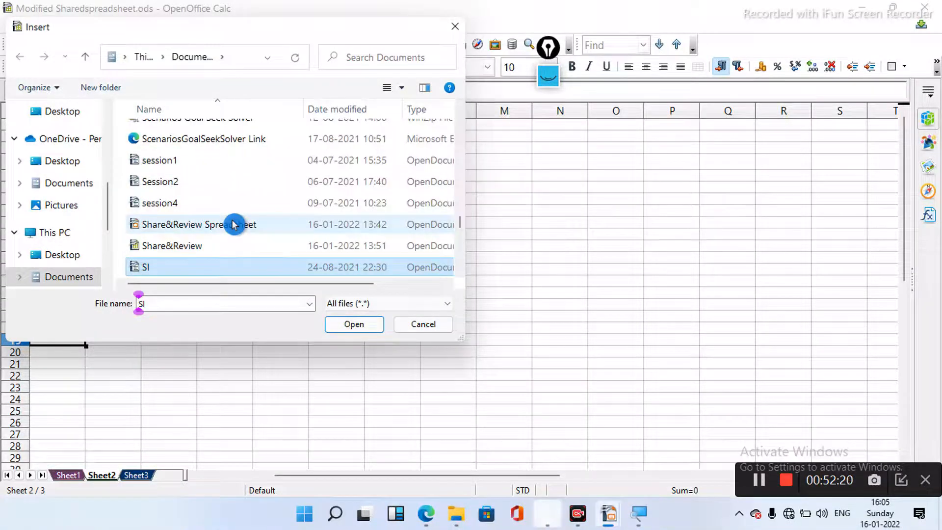
{"action": "key", "text": "Down"}
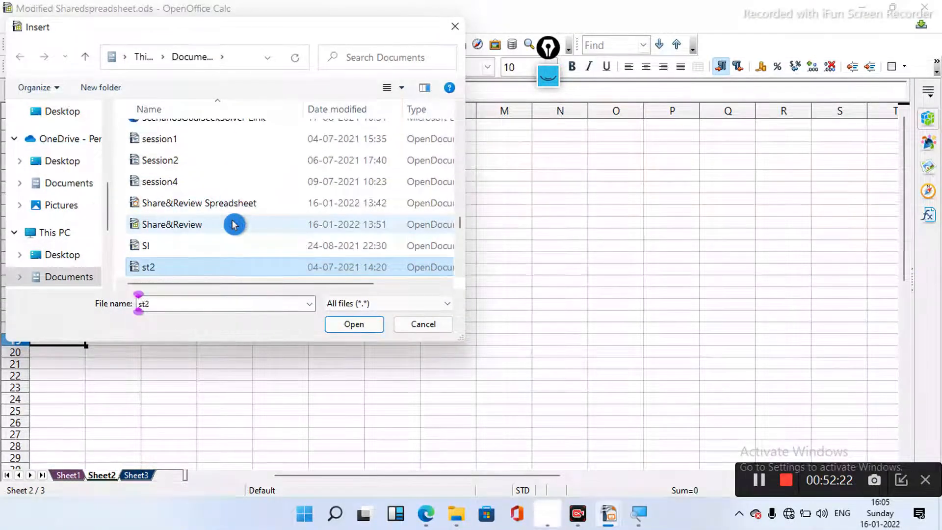
{"action": "key", "text": "Down"}
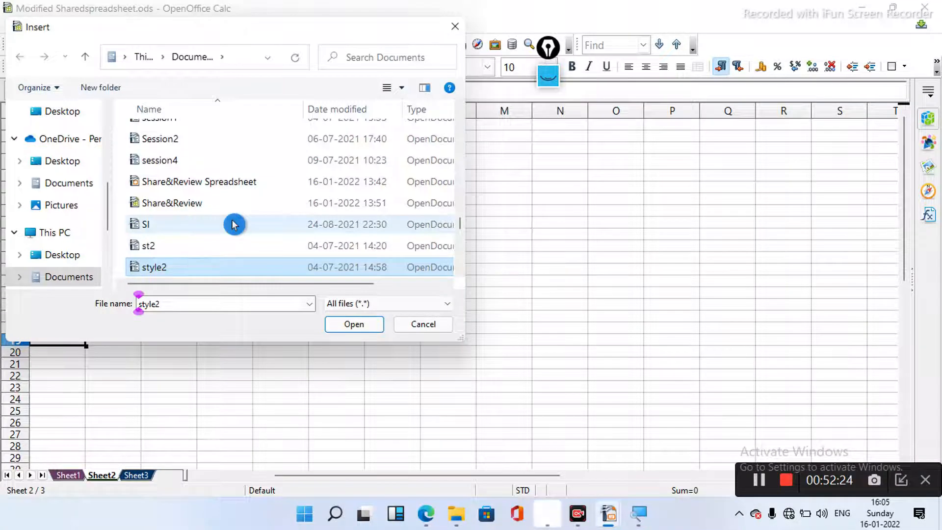
{"action": "key", "text": "Down"}
{"action": "key", "text": "Down"}
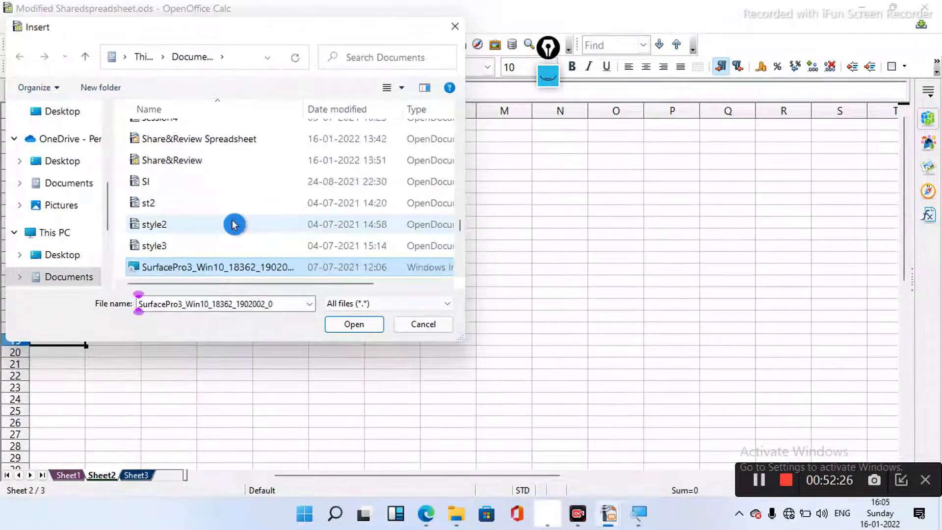
{"action": "key", "text": "Down"}
{"action": "key", "text": "Up"}
{"action": "key", "text": "Up"}
{"action": "key", "text": "Up"}
{"action": "key", "text": "Up"}
{"action": "key", "text": "Up"}
{"action": "key", "text": "Up"}
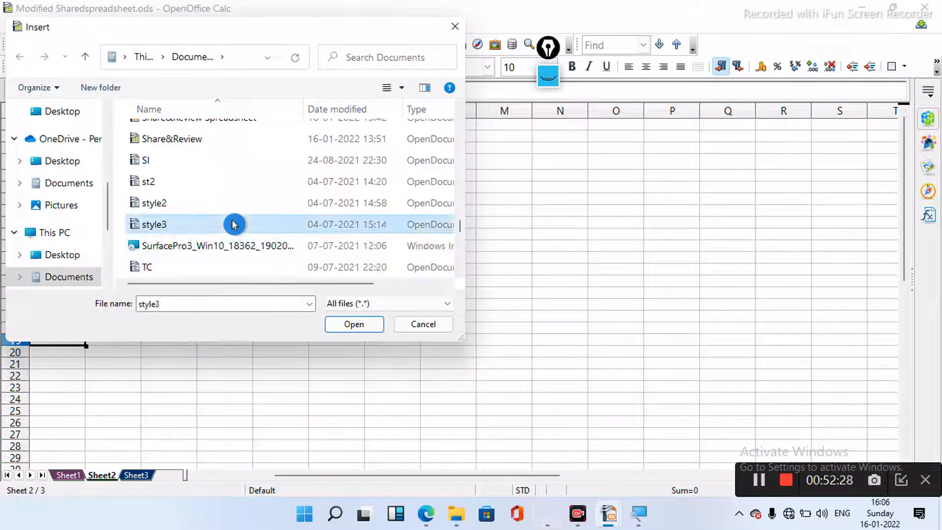
{"action": "key", "text": "Up"}
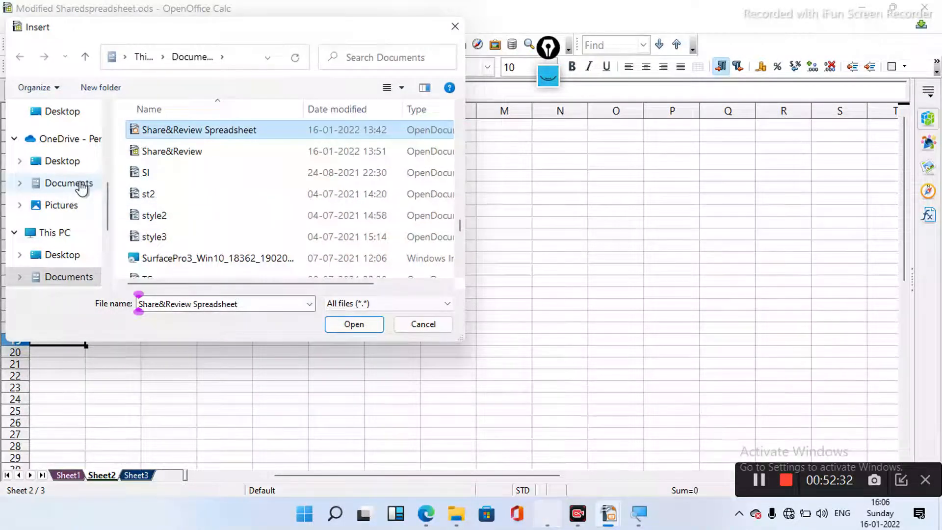
- Choose Sharedspreadsheet from the OneDrive Desktop folder and merge it into this workbook
{"action": "left_click", "coordinate": [72, 164]}
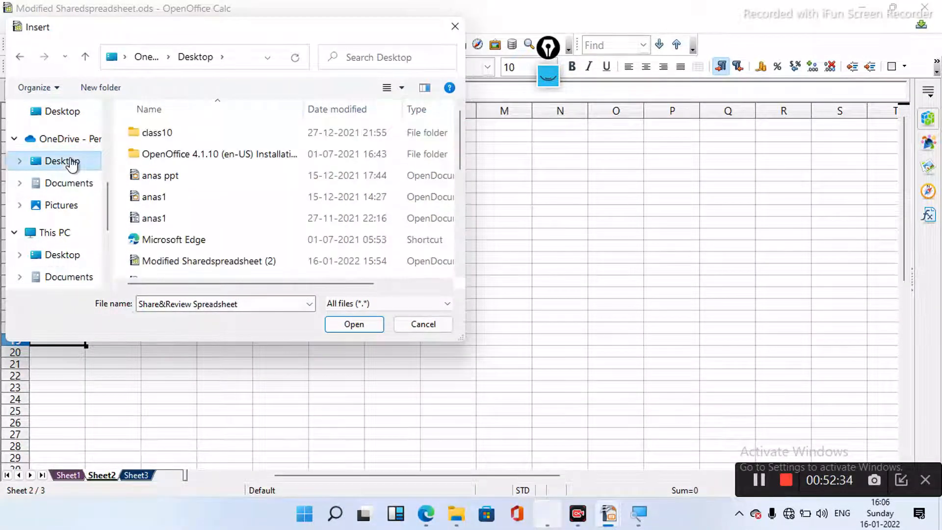
{"action": "left_click", "coordinate": [163, 184]}
{"action": "scroll", "coordinate": [164, 184], "scroll_direction": "down", "scroll_amount": 5}
{"action": "left_click", "coordinate": [163, 184]}
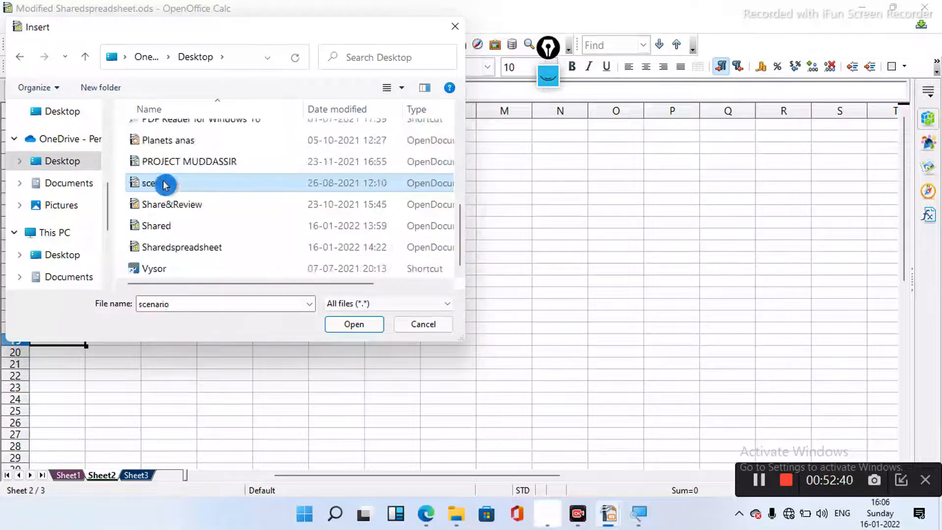
{"action": "left_click", "coordinate": [225, 250]}
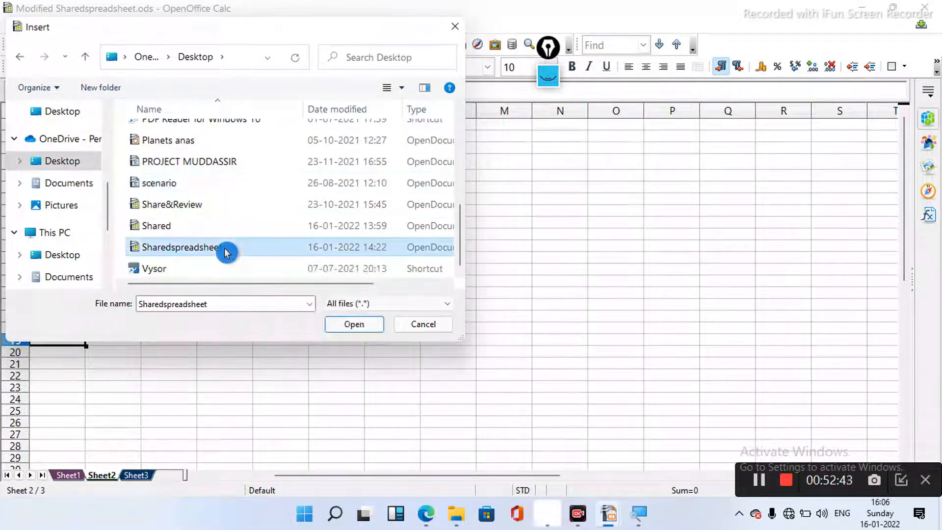
{"action": "left_click", "coordinate": [360, 326]}
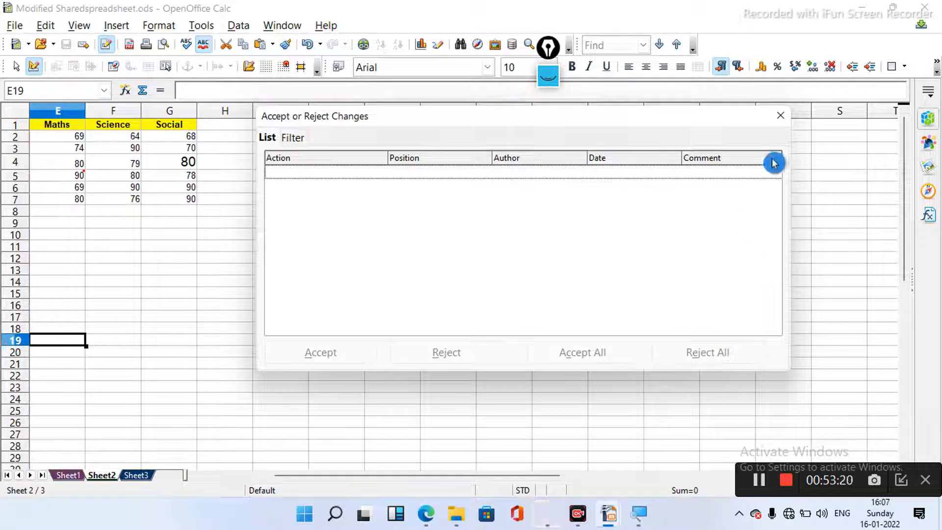
- Close the change review without accepting anything and minimize the modified spreadsheet window
{"action": "left_click", "coordinate": [780, 116]}
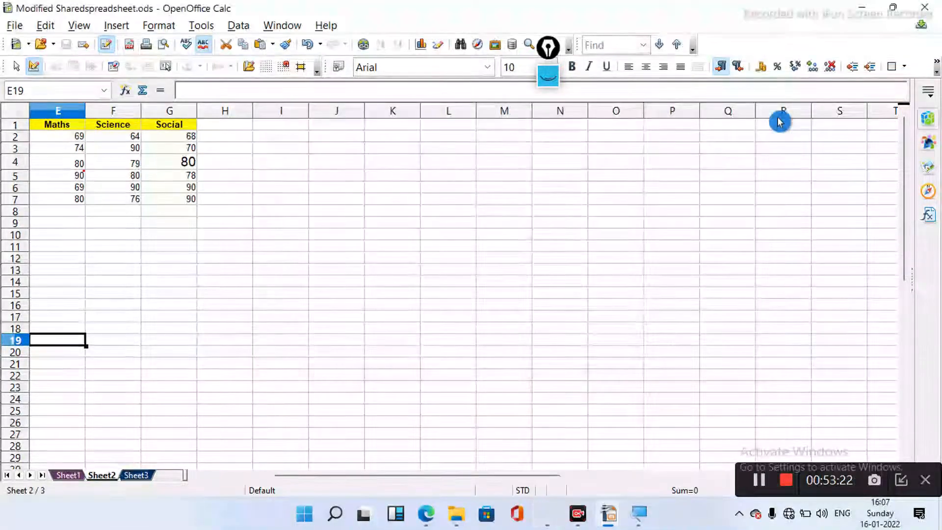
{"action": "mouse_move", "coordinate": [610, 520]}
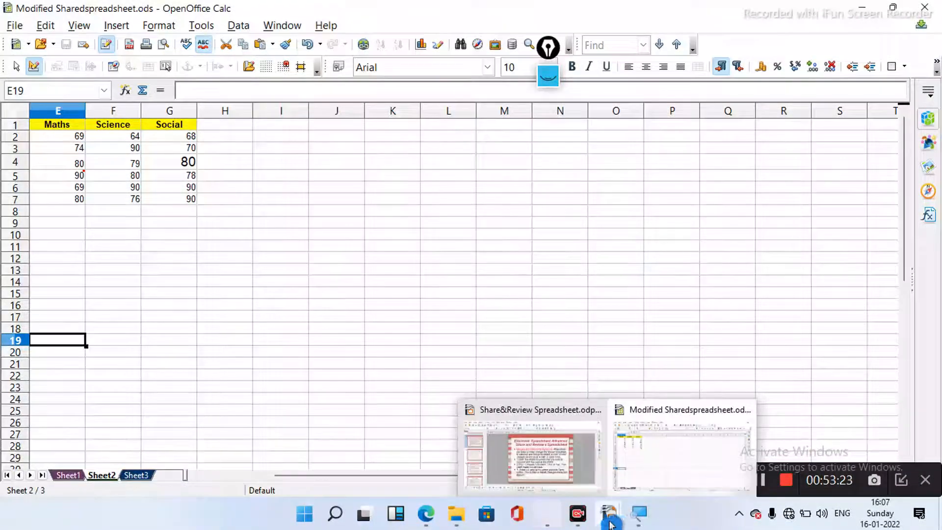
{"action": "left_click", "coordinate": [862, 10]}
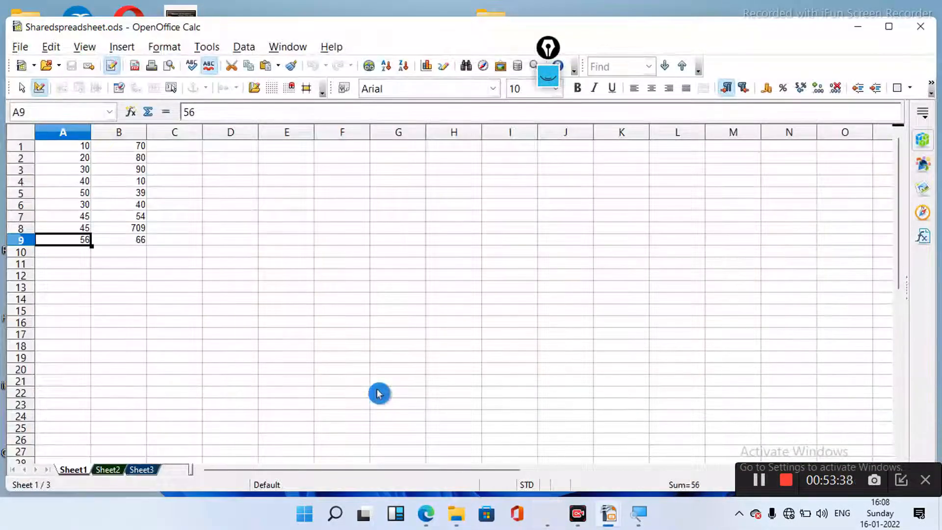
- Turn on change recording for Sharedspreadsheet.ods via Edit > Changes > Record
{"action": "left_click", "coordinate": [52, 47]}
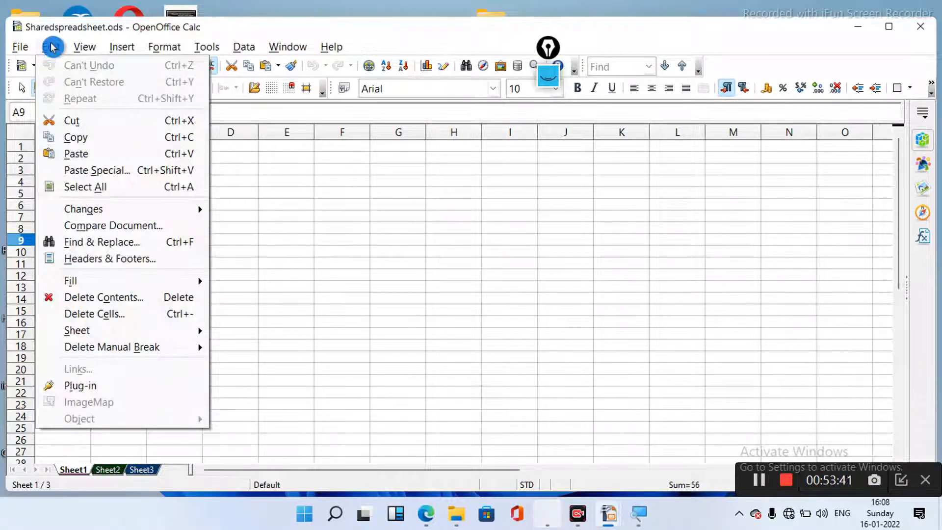
{"action": "mouse_move", "coordinate": [118, 209]}
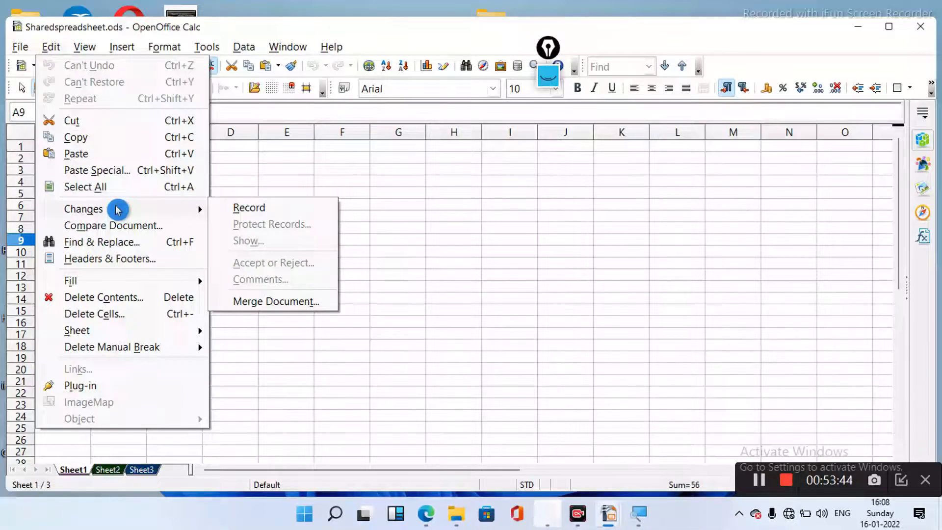
{"action": "left_click", "coordinate": [259, 211]}
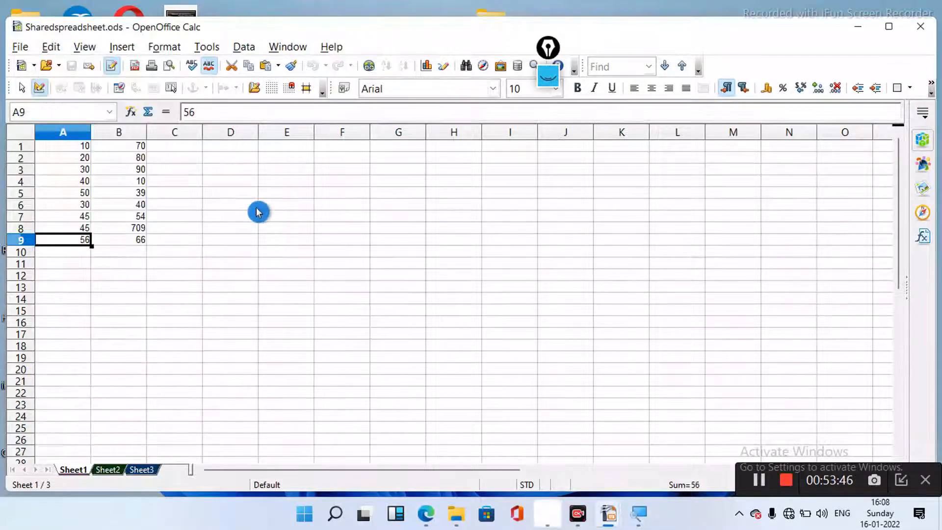
- On Sheet1, set B8 to 70, A5 to 40 and B4 to 60
{"action": "left_click", "coordinate": [131, 230]}
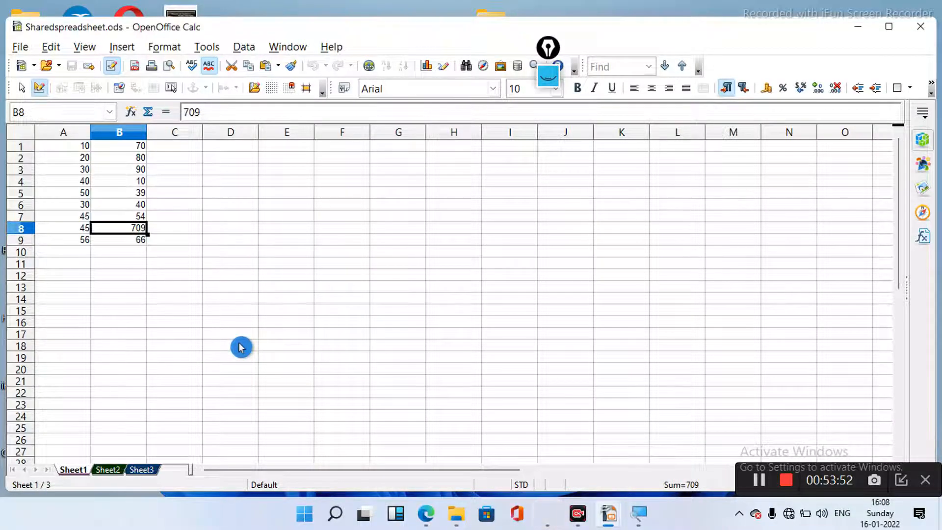
{"action": "type", "text": "70"}
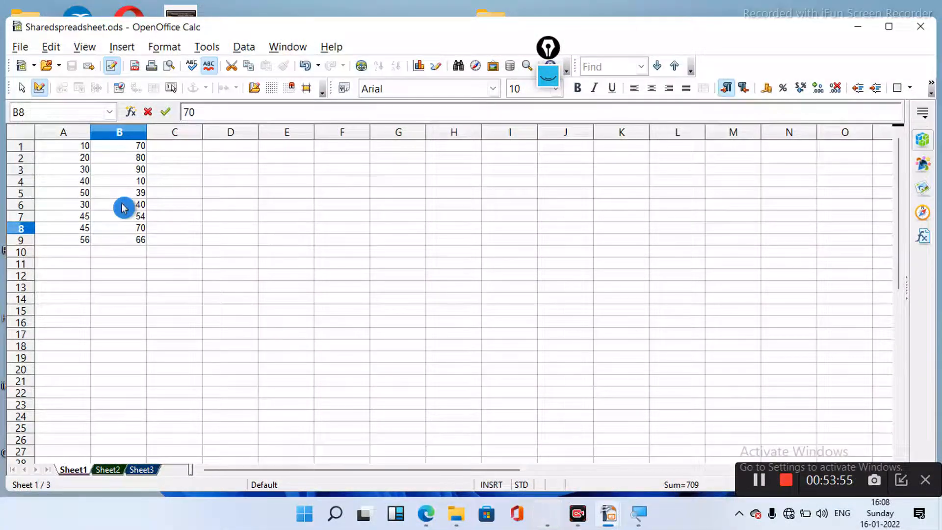
{"action": "left_click", "coordinate": [88, 195]}
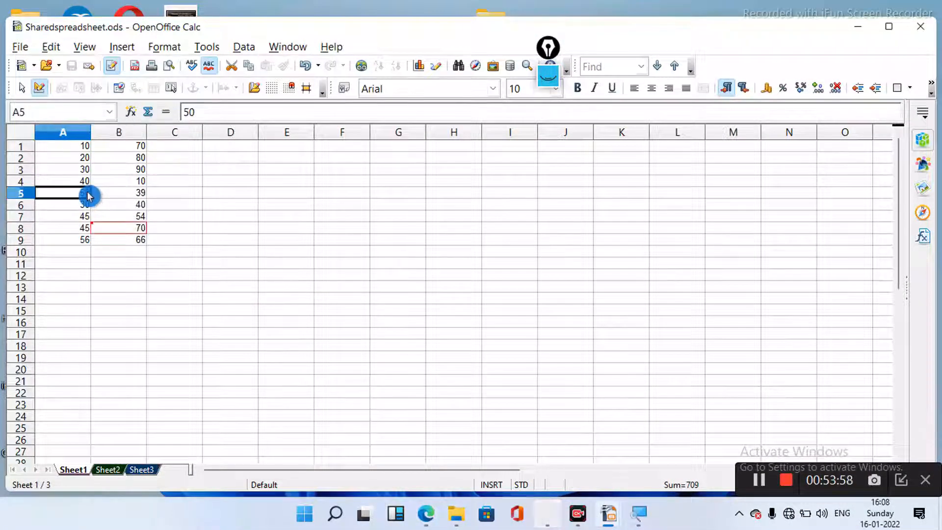
{"action": "type", "text": "4"}
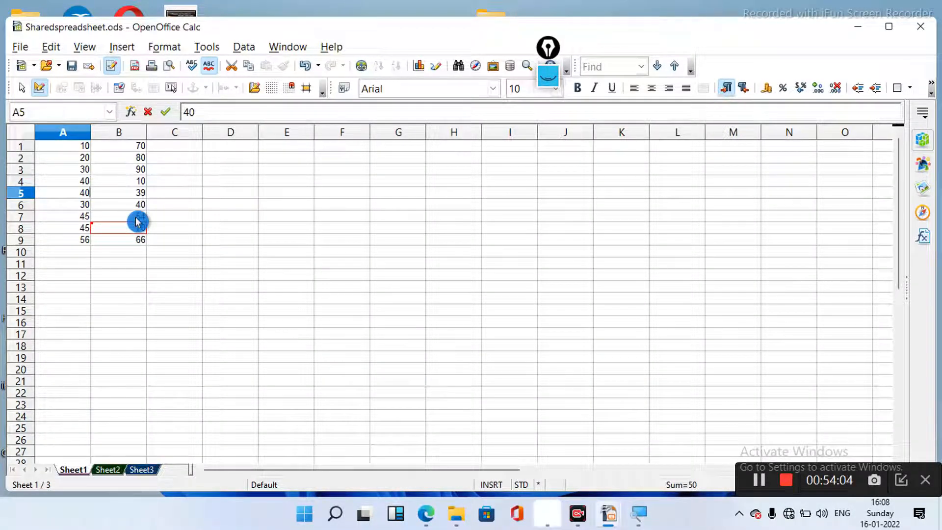
{"action": "type", "text": "060"}
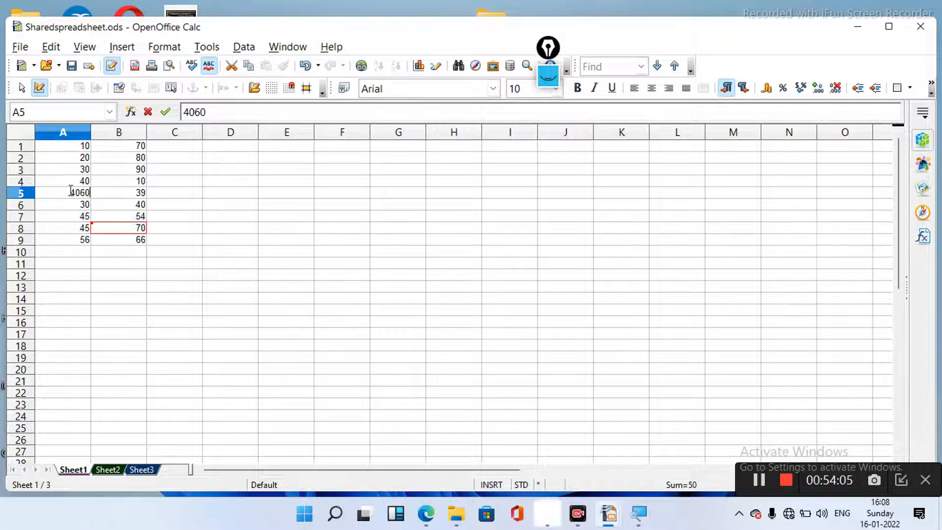
{"action": "key", "text": "BackSpace"}
{"action": "key", "text": "BackSpace"}
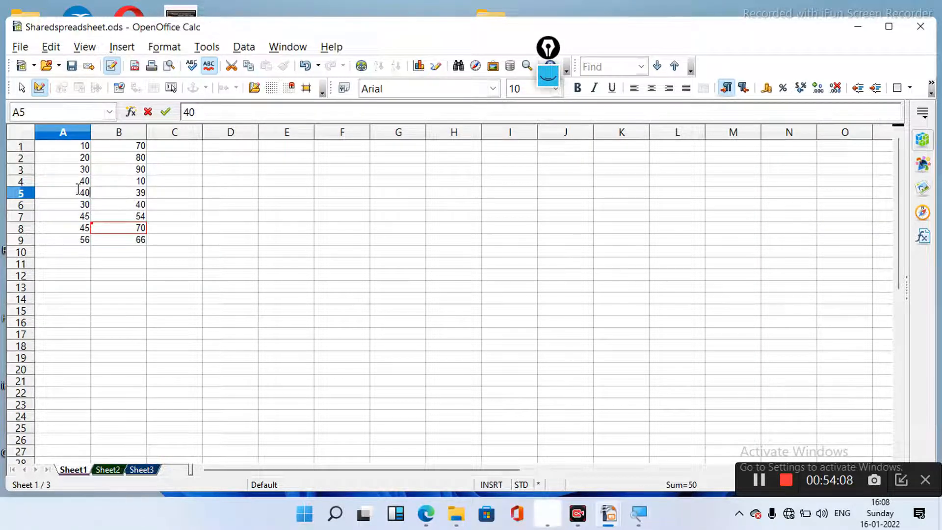
{"action": "left_click", "coordinate": [141, 180]}
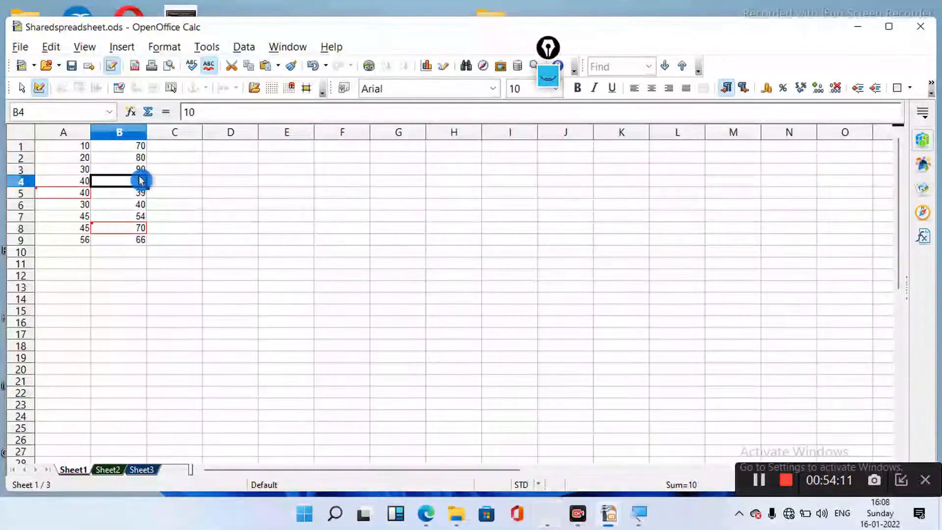
{"action": "type", "text": "60"}
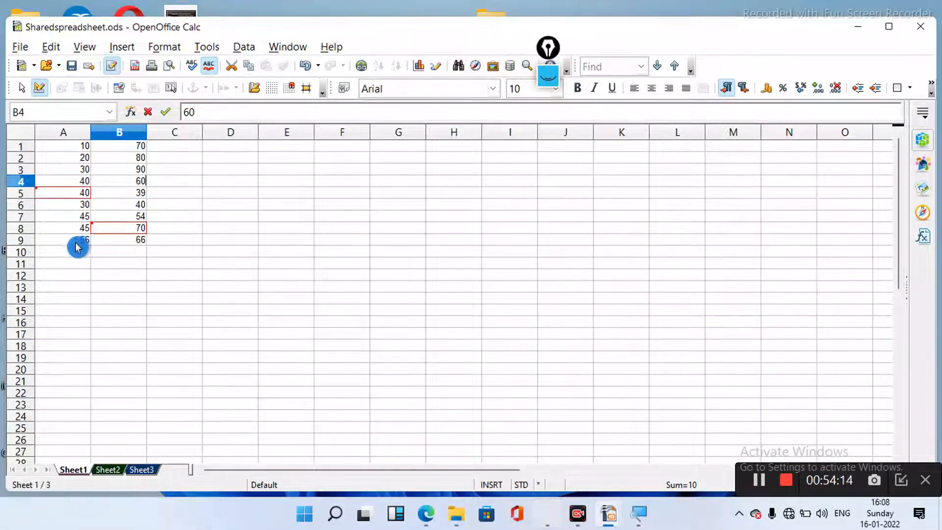
{"action": "left_click", "coordinate": [87, 184]}
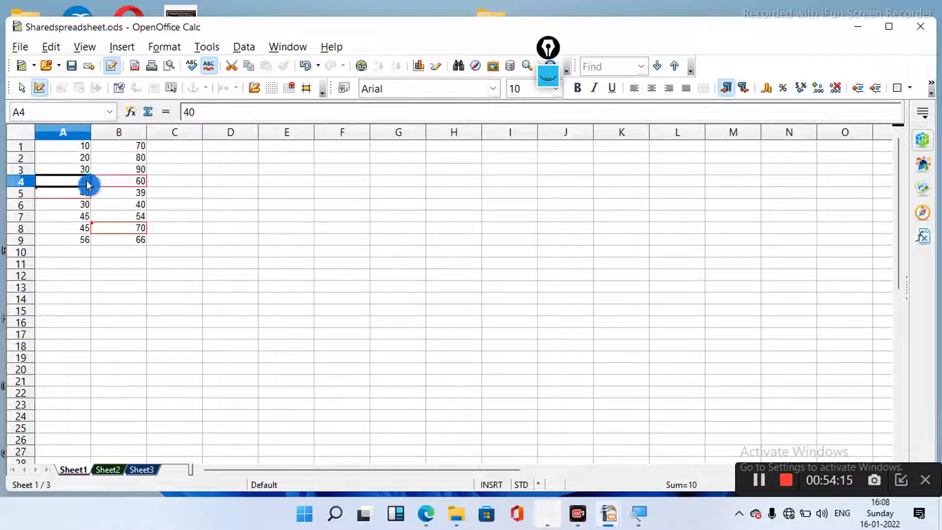
- Set A4 to 80, A2 to 70 and A1 to 60, then switch to Sheet2
{"action": "type", "text": "80"}
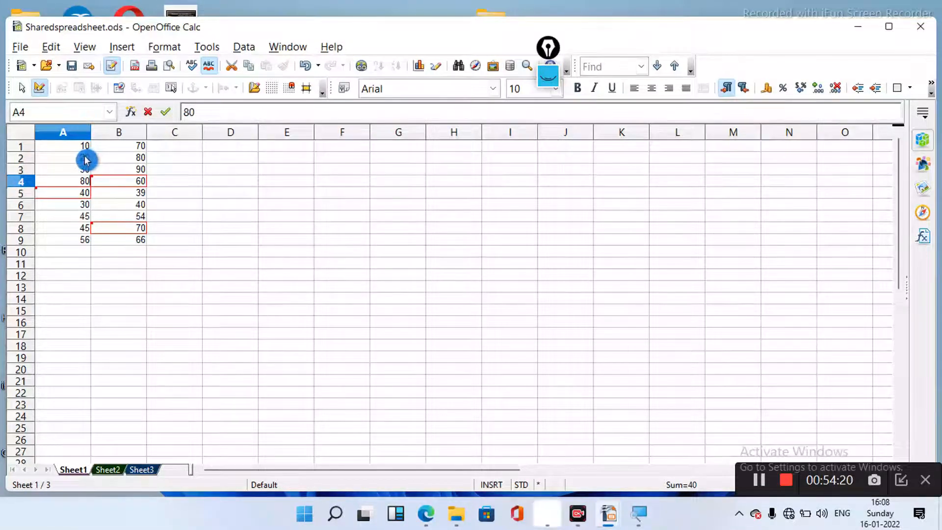
{"action": "left_click", "coordinate": [86, 159]}
{"action": "key", "text": "ctrl+c"}
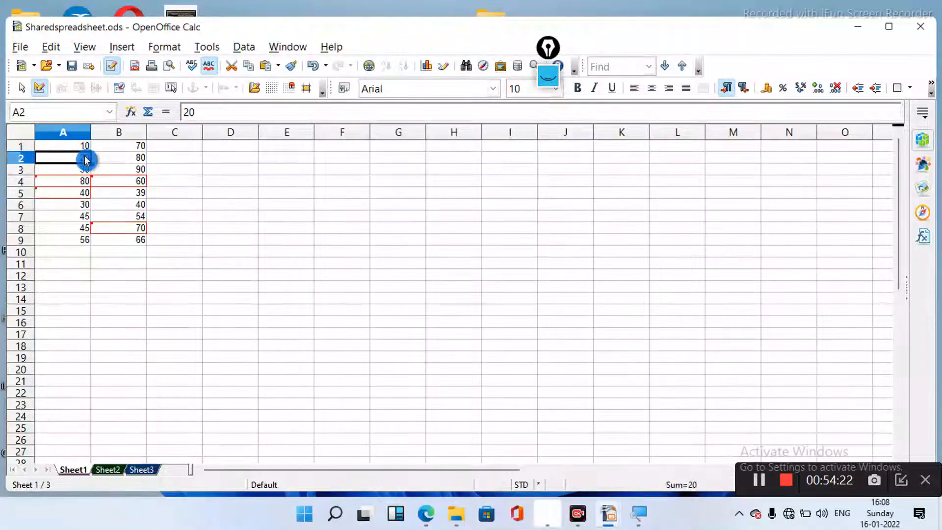
{"action": "type", "text": "70"}
{"action": "left_click", "coordinate": [83, 149]}
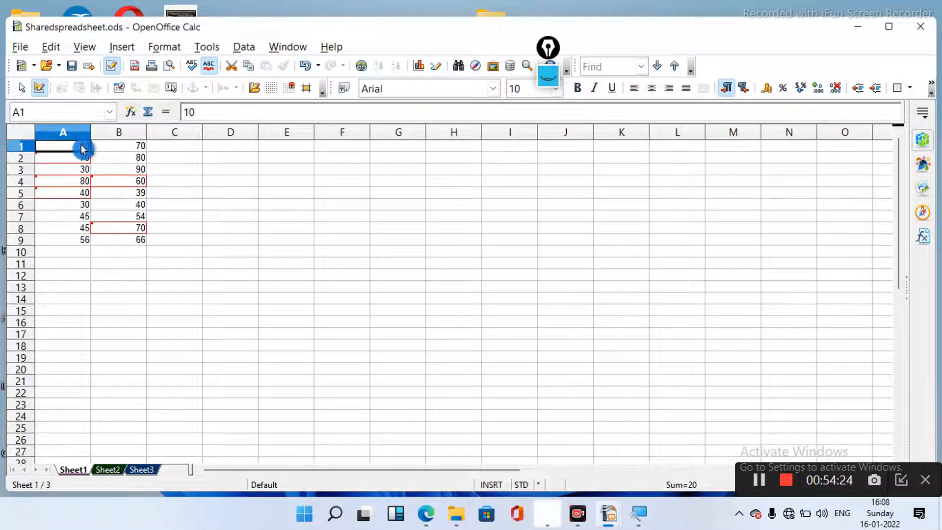
{"action": "key", "text": "ctrl+c"}
{"action": "type", "text": "60"}
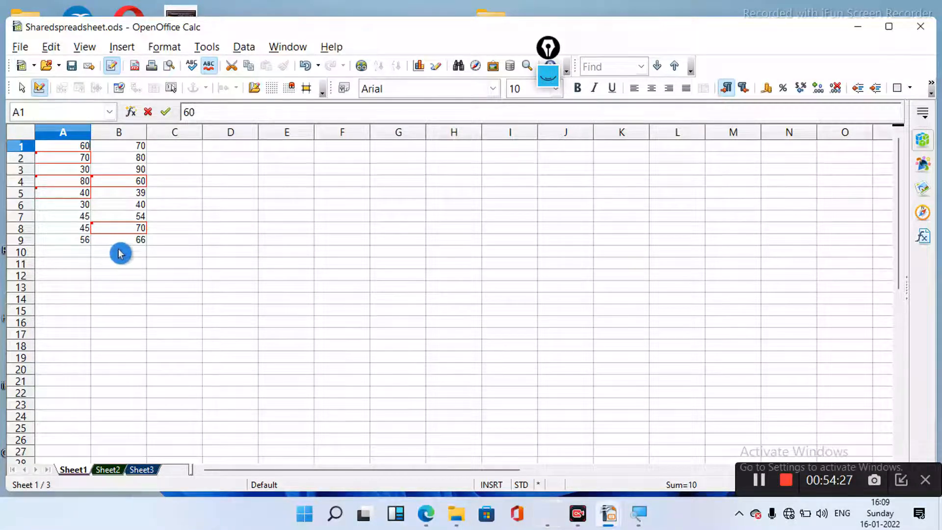
{"action": "left_click", "coordinate": [109, 470]}
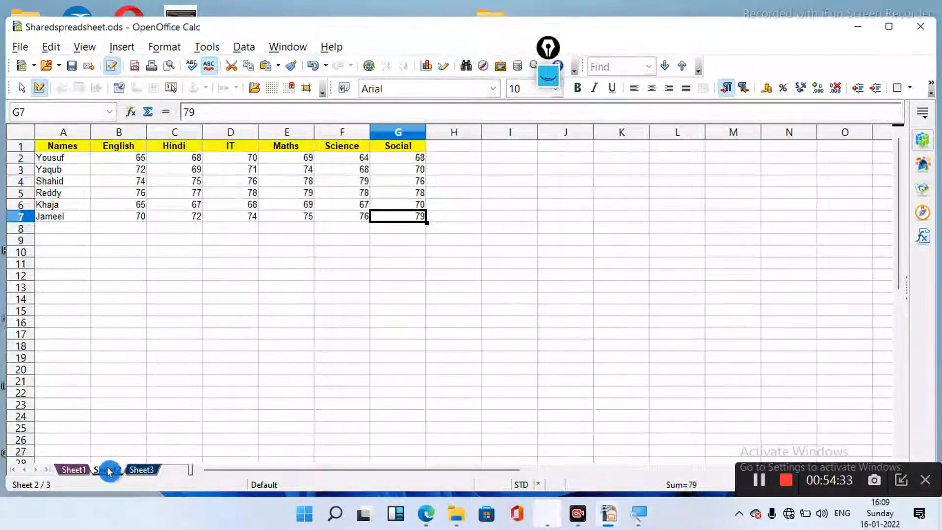
- Enter a new student's name in cell A8 of the marks table
{"action": "left_click", "coordinate": [64, 229]}
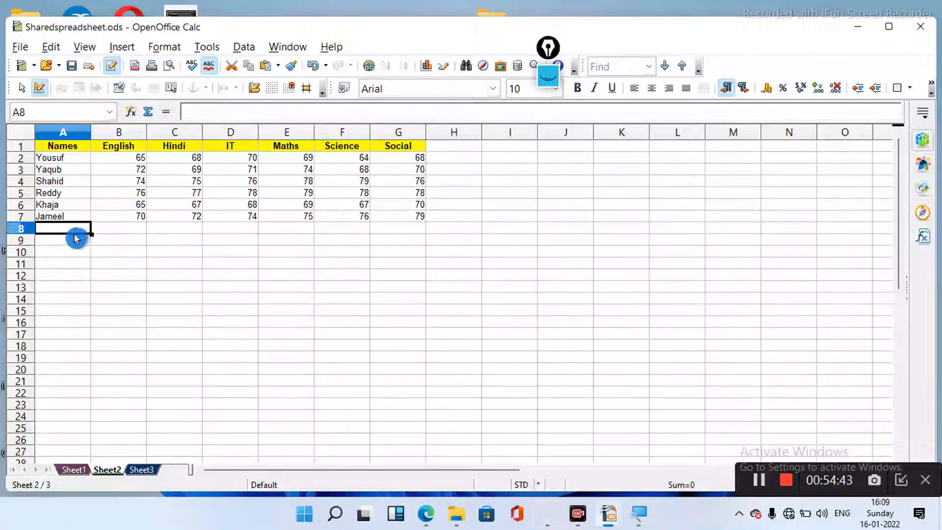
{"action": "double_click", "coordinate": [70, 229]}
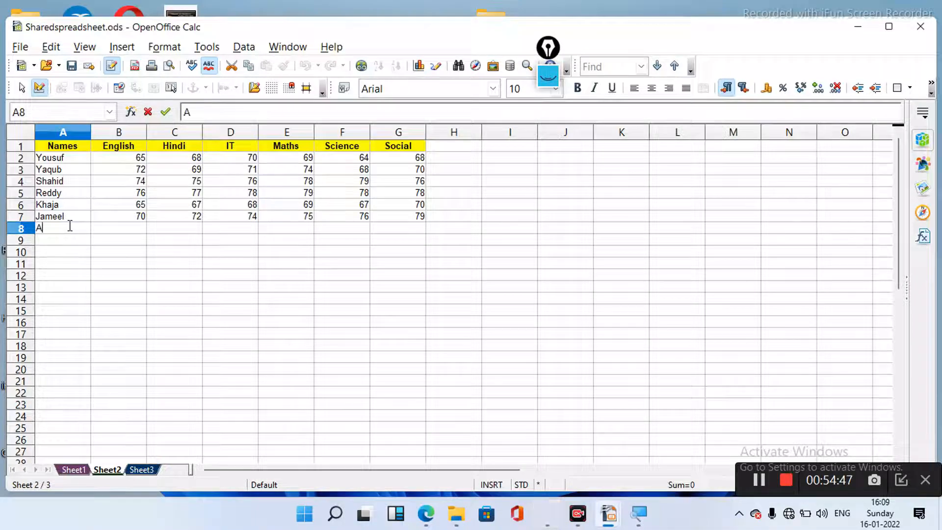
{"action": "type", "text": "Aleem"}
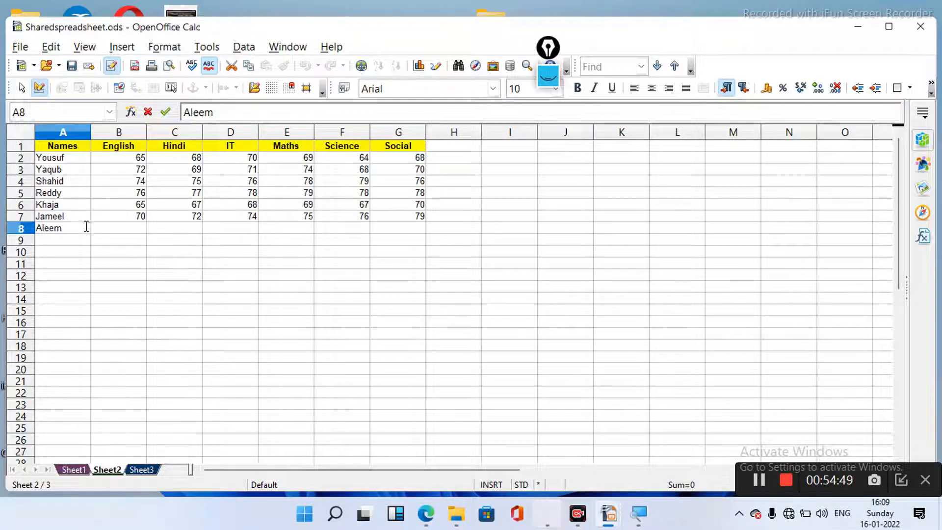
{"action": "left_click", "coordinate": [132, 232]}
- Fill B8 through G8 with marks 60, 70, 80, 75, 66 and 70
{"action": "type", "text": "6"}
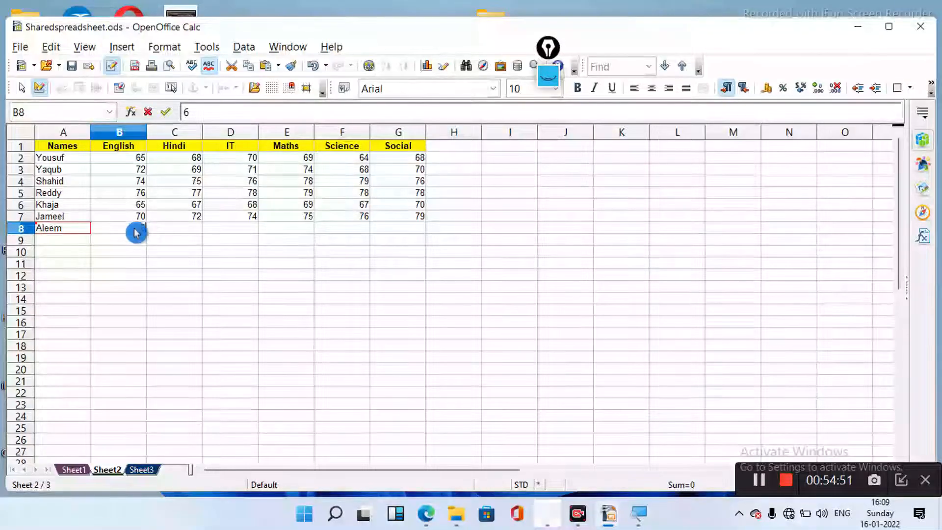
{"action": "type", "text": "0"}
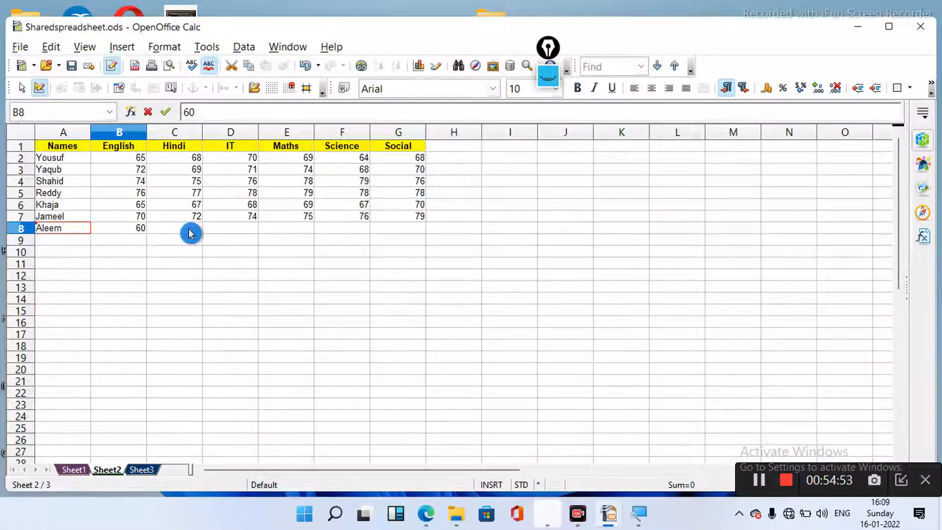
{"action": "left_click", "coordinate": [190, 233]}
{"action": "type", "text": "70"}
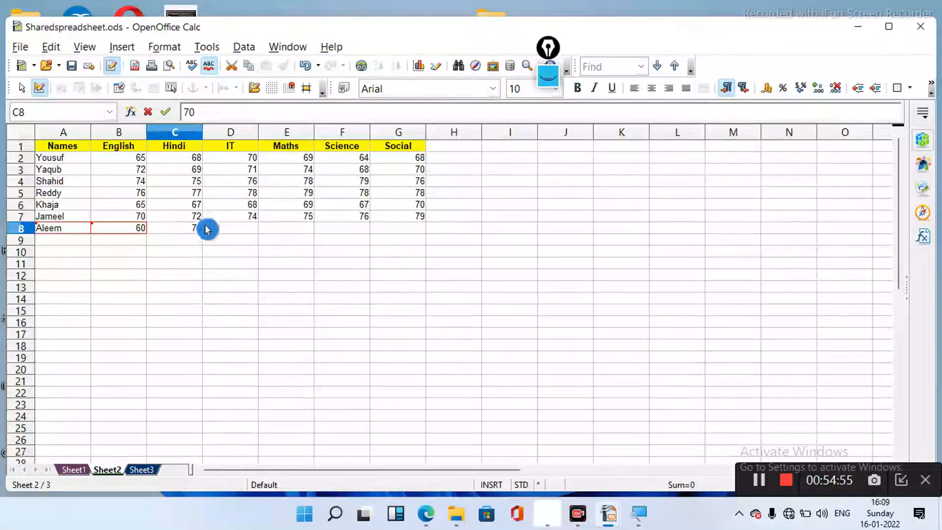
{"action": "left_click", "coordinate": [232, 231]}
{"action": "type", "text": "80"}
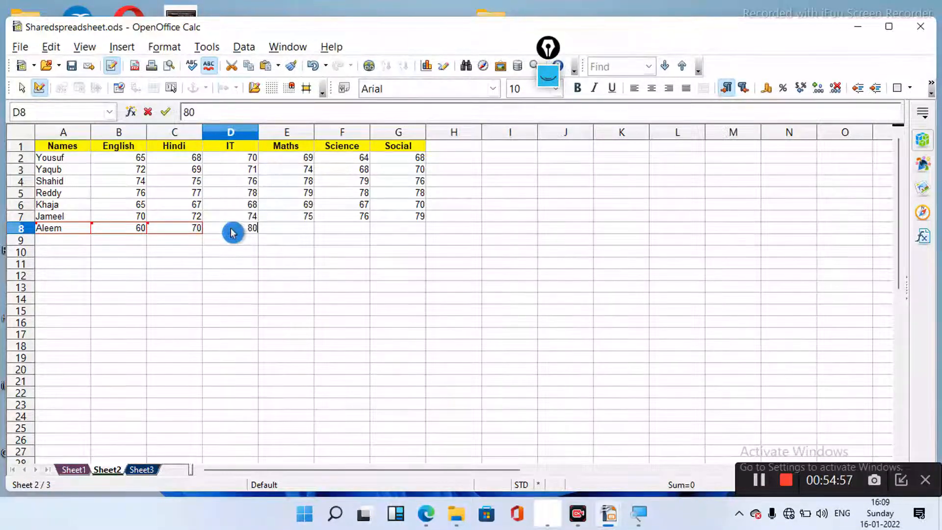
{"action": "left_click", "coordinate": [281, 231]}
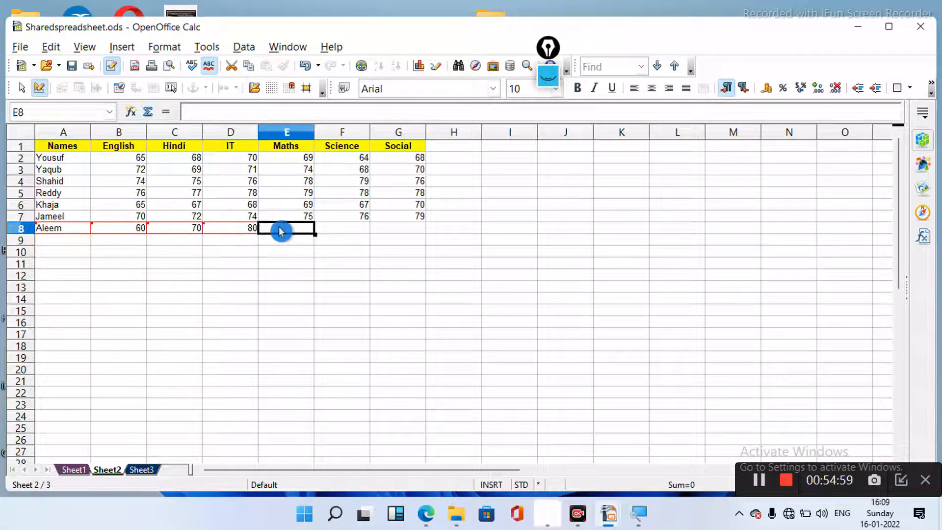
{"action": "type", "text": "75"}
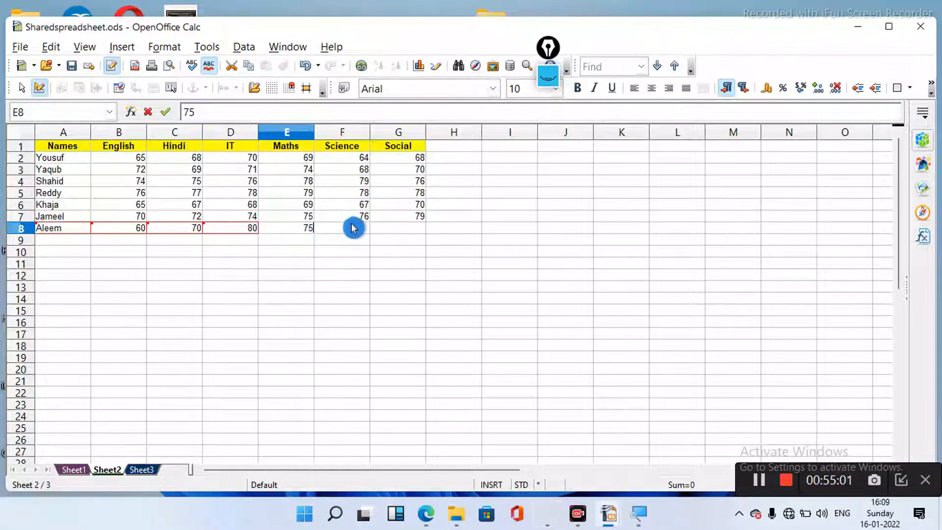
{"action": "left_click", "coordinate": [357, 229]}
{"action": "type", "text": "66"}
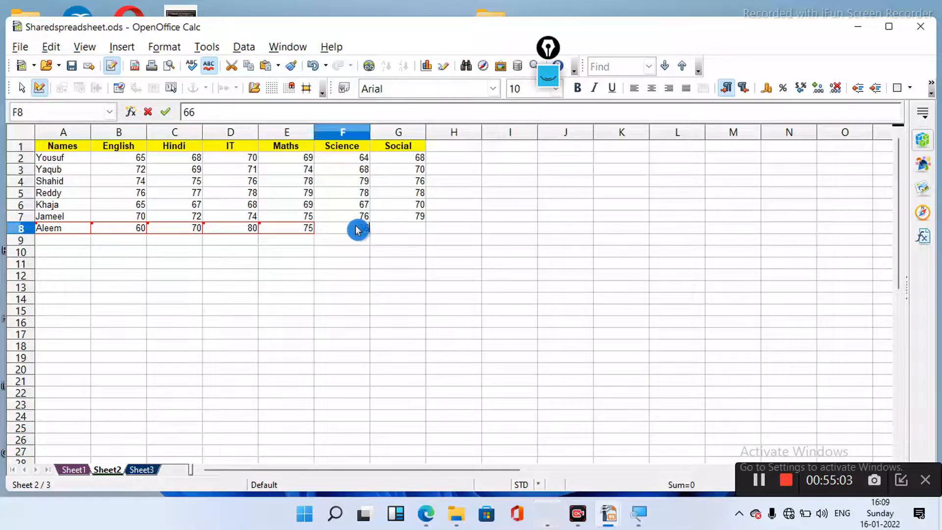
{"action": "left_click", "coordinate": [407, 229]}
{"action": "type", "text": "70"}
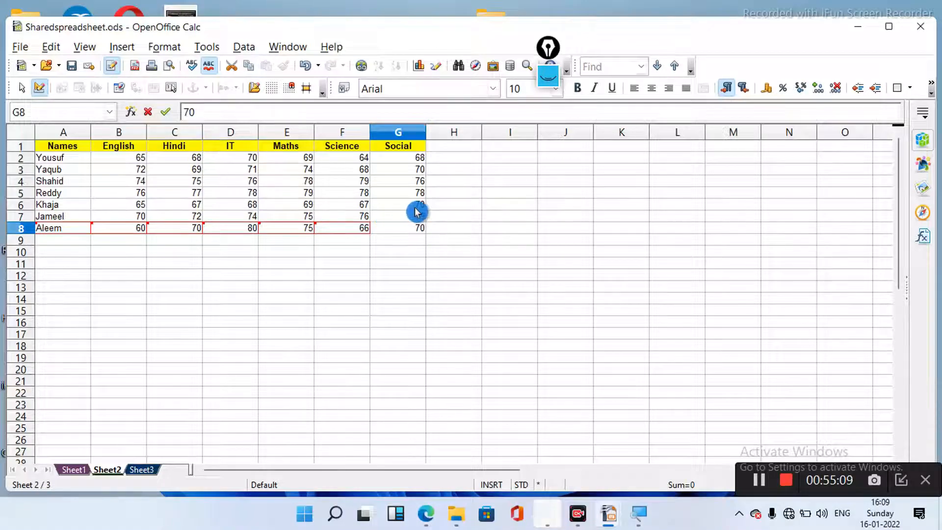
{"action": "left_click", "coordinate": [416, 206]}
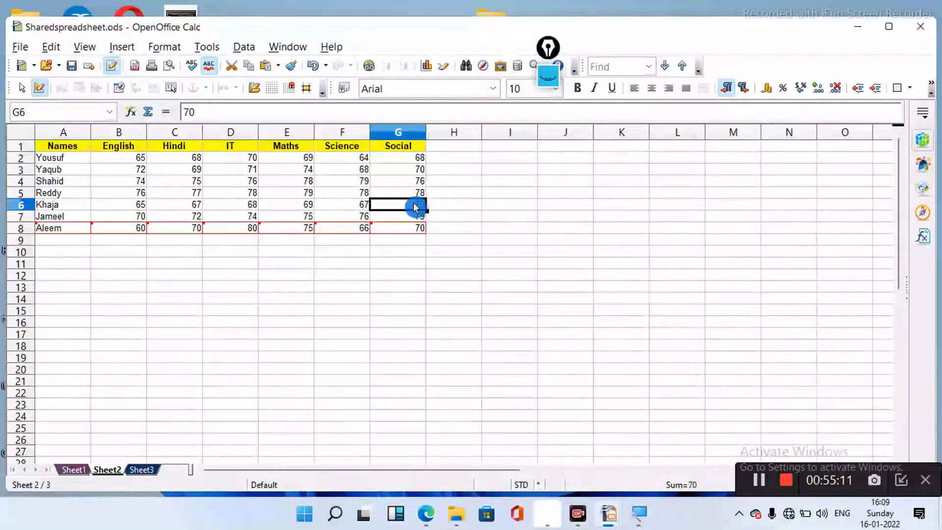
- Change the marks in G6, F5 and E3 on Sheet2 to 80
{"action": "type", "text": "80"}
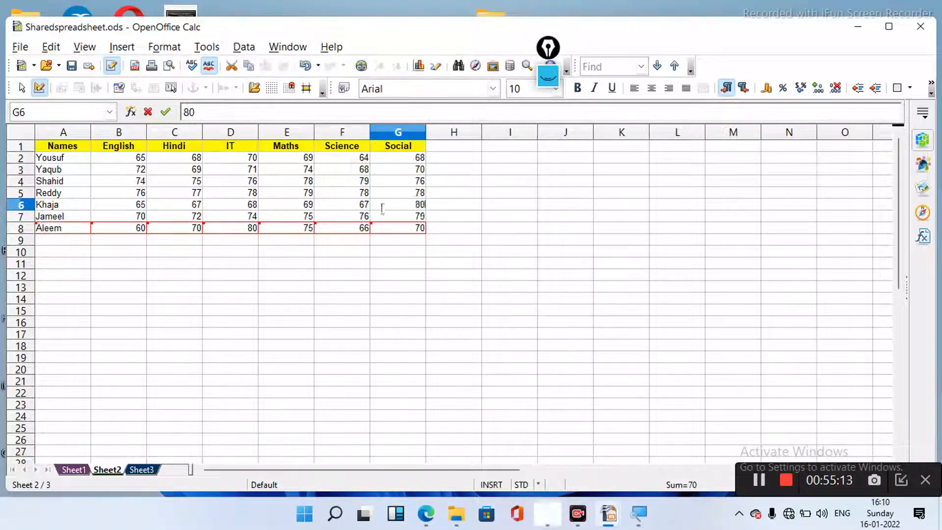
{"action": "left_click", "coordinate": [357, 197]}
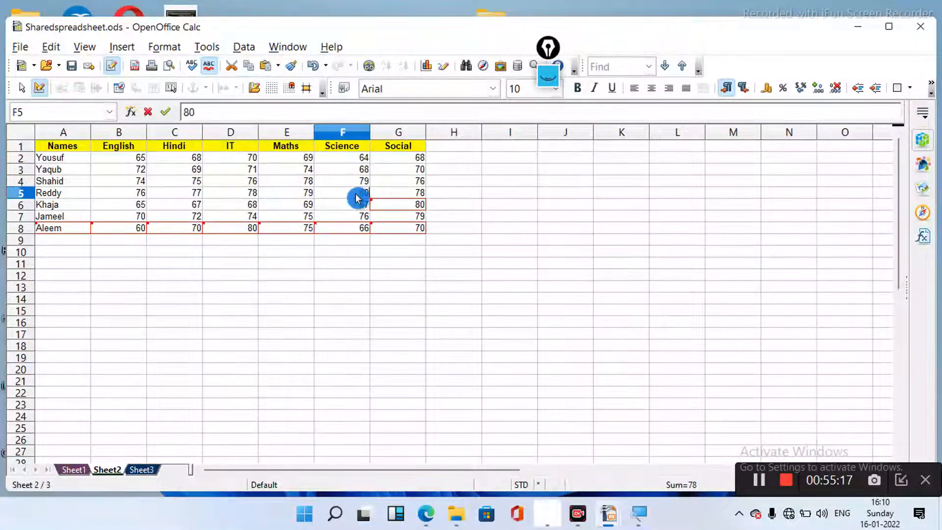
{"action": "double_click", "coordinate": [357, 196]}
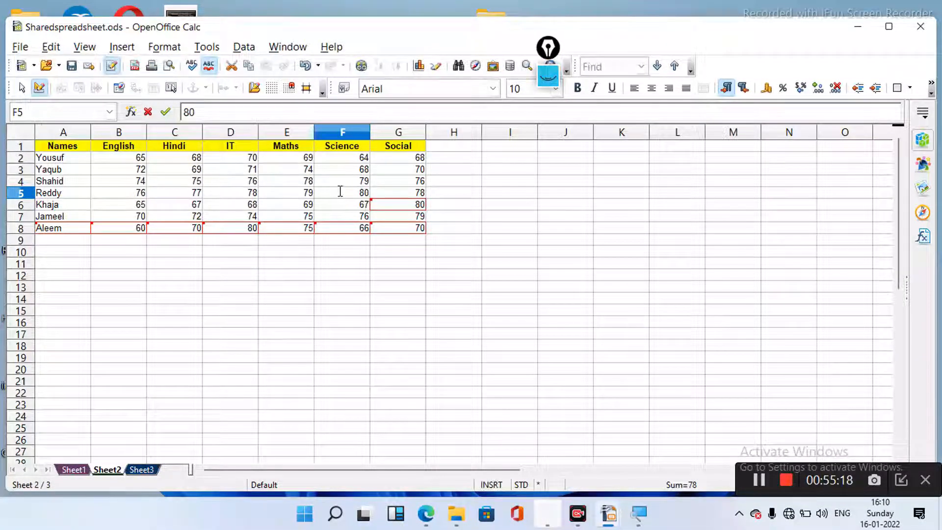
{"action": "left_click", "coordinate": [303, 172]}
{"action": "type", "text": "80"}
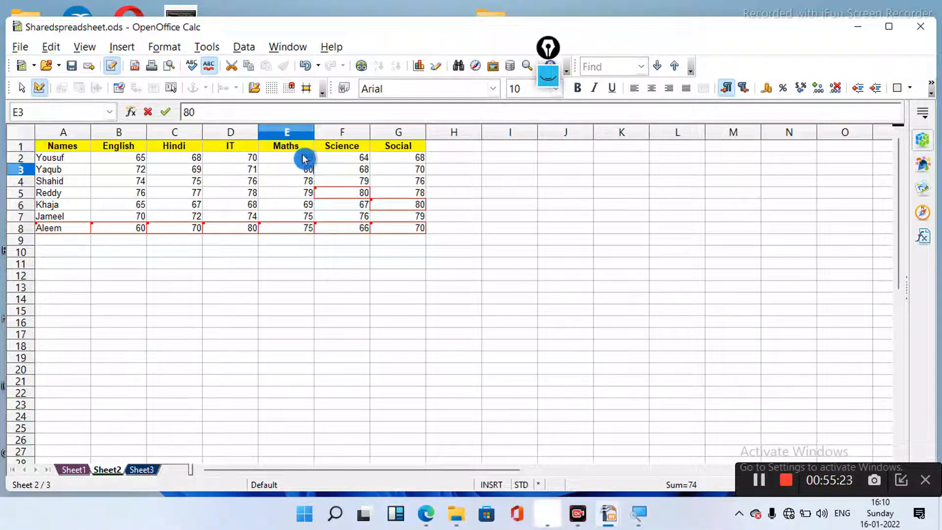
{"action": "left_click", "coordinate": [305, 158]}
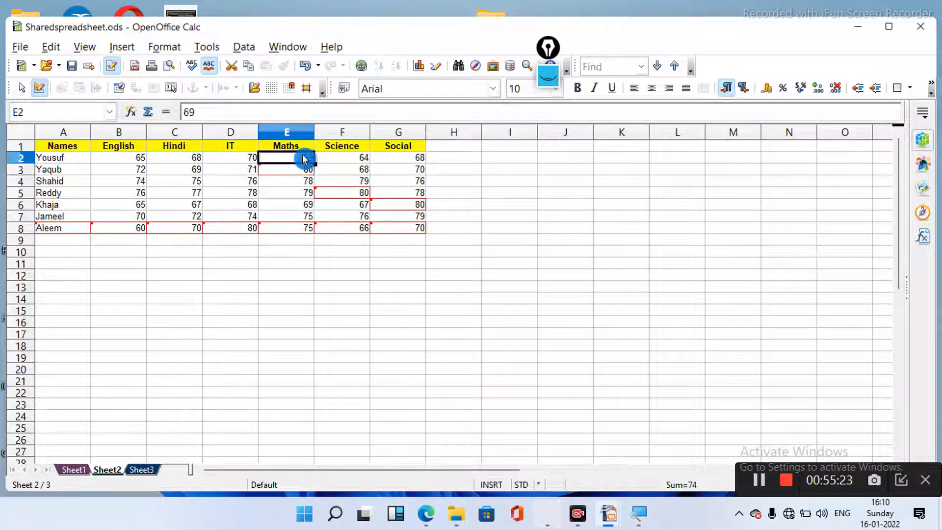
- Set E2 to 70 and F2 to 80, then save the spreadsheet
{"action": "type", "text": "70"}
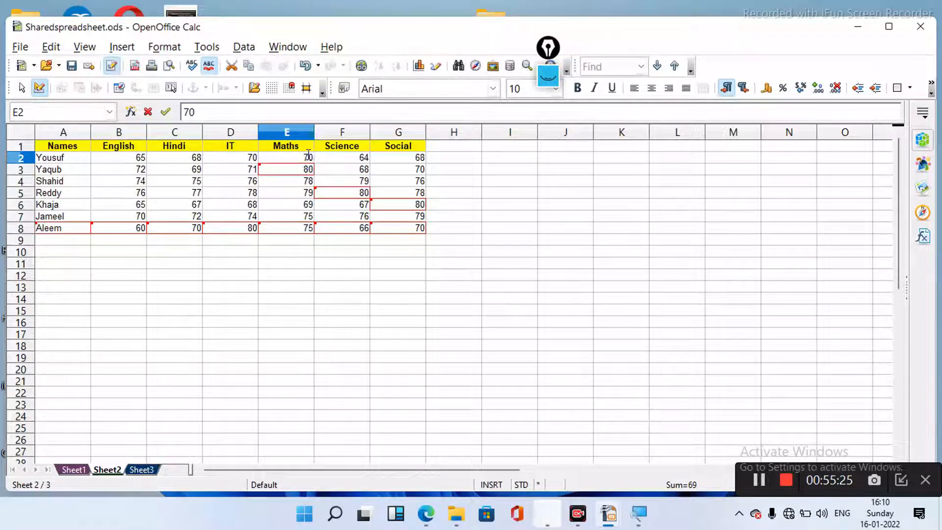
{"action": "left_click", "coordinate": [361, 161]}
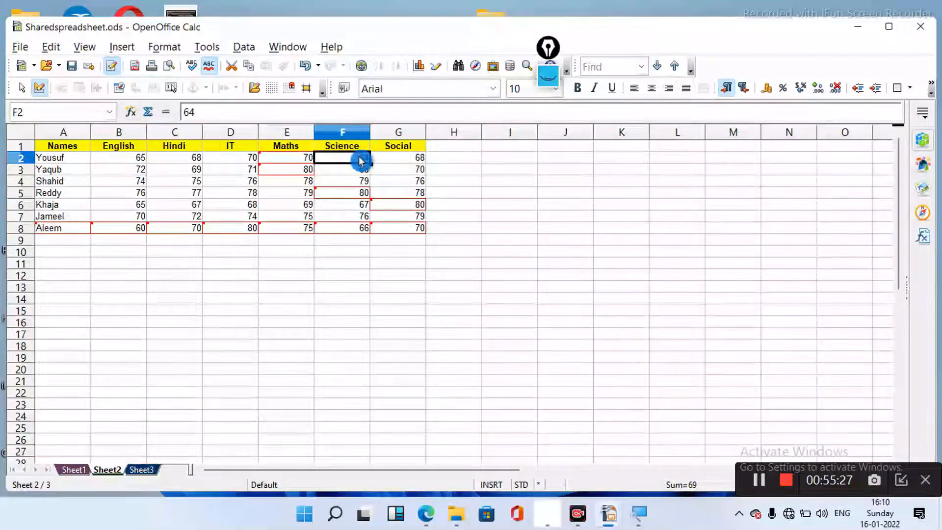
{"action": "type", "text": "80"}
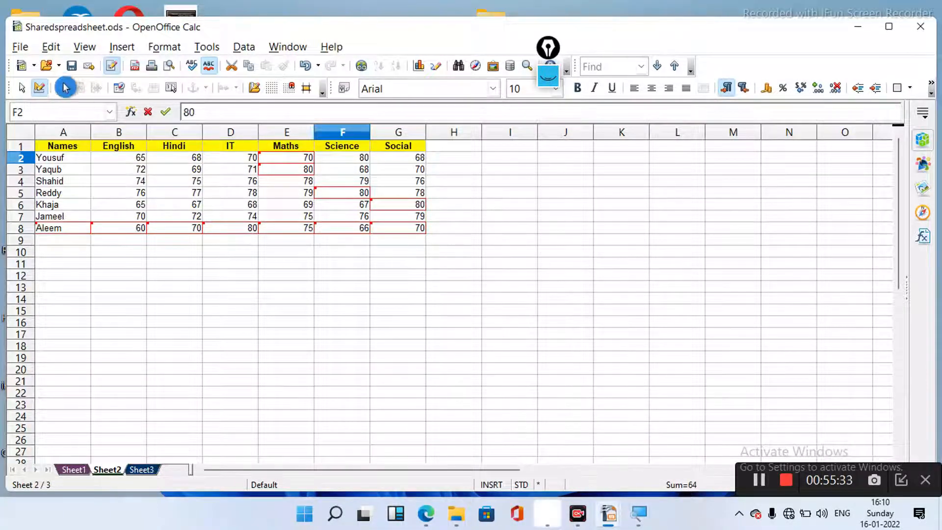
{"action": "left_click", "coordinate": [72, 69]}
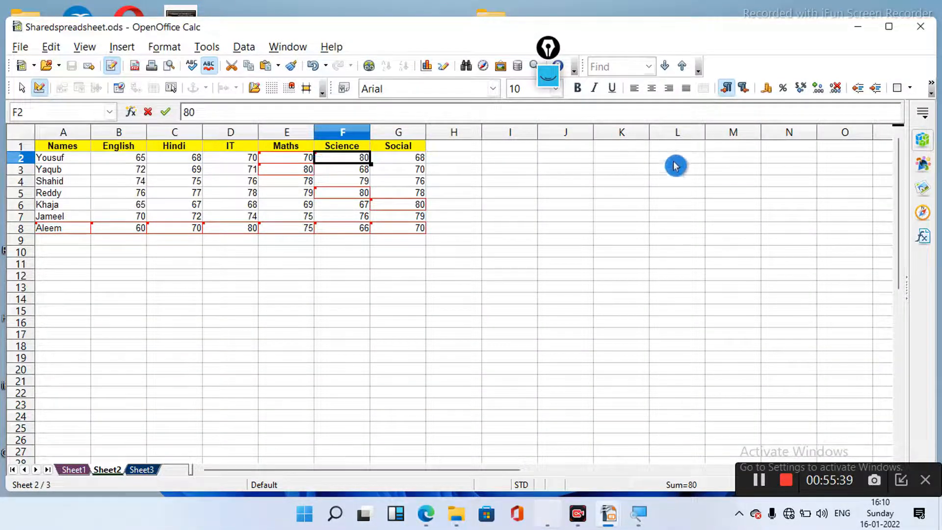
- Close Sharedspreadsheet.ods and restore the Modified Sharedspreadsheet window from the taskbar preview
{"action": "left_click", "coordinate": [923, 26]}
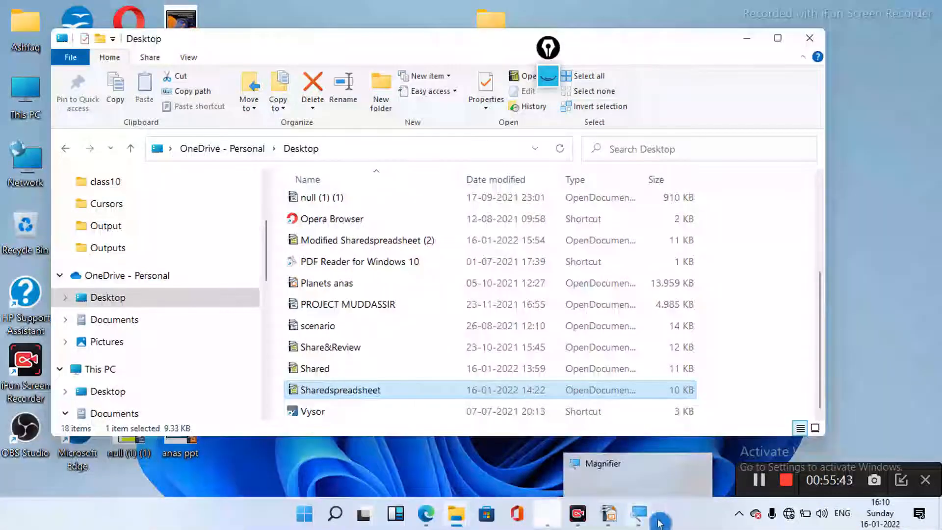
{"action": "mouse_move", "coordinate": [609, 519]}
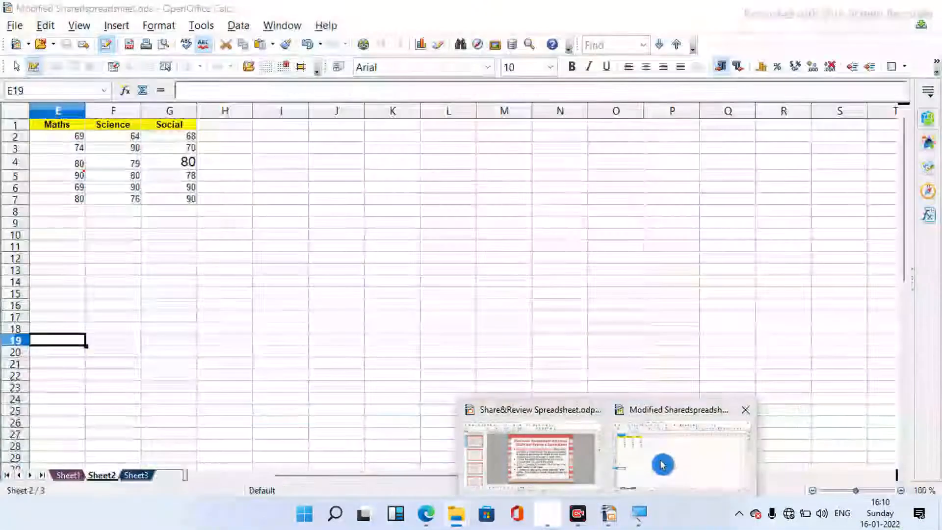
{"action": "left_click", "coordinate": [662, 464]}
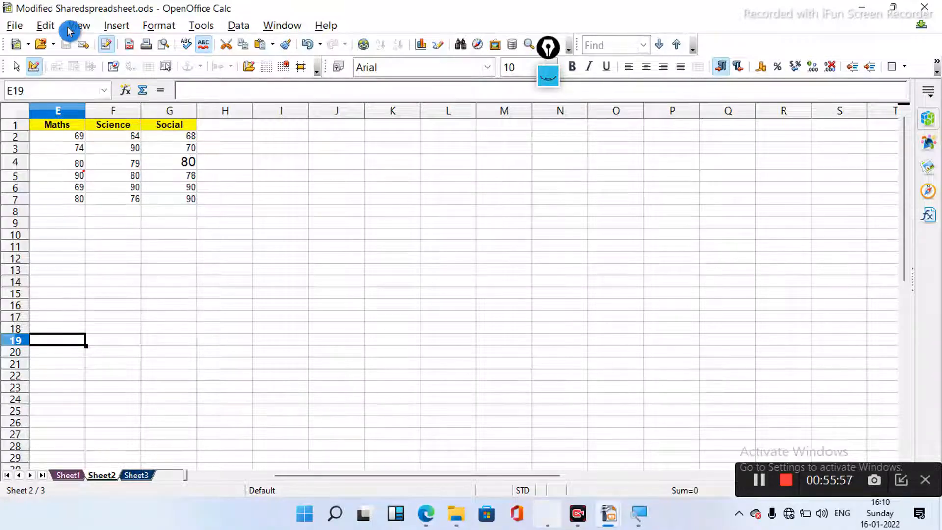
- Start Edit > Changes > Merge Document and submit the change-record protection password
{"action": "left_click", "coordinate": [48, 32]}
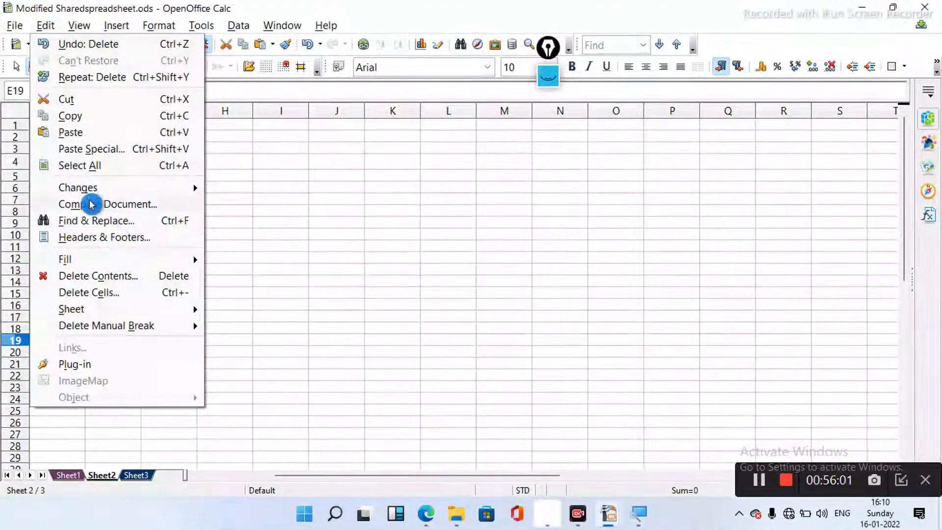
{"action": "mouse_move", "coordinate": [91, 190]}
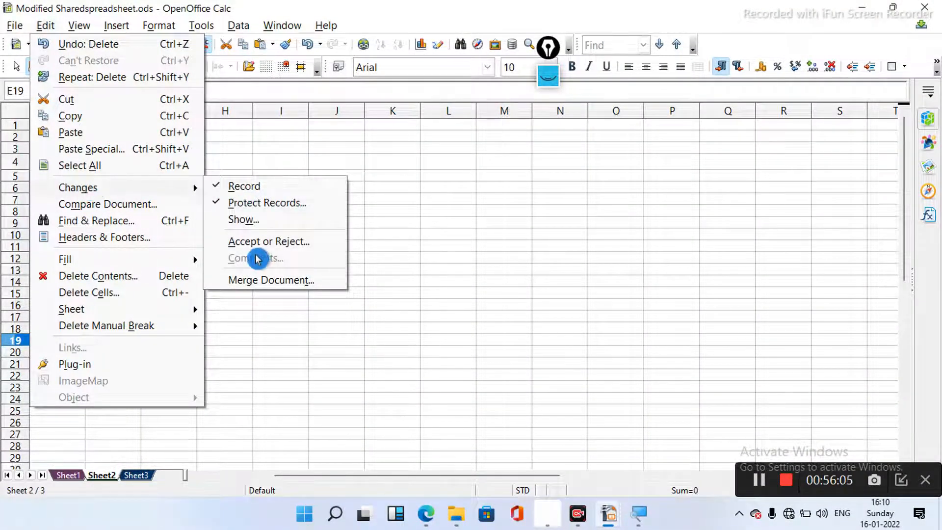
{"action": "left_click", "coordinate": [250, 278]}
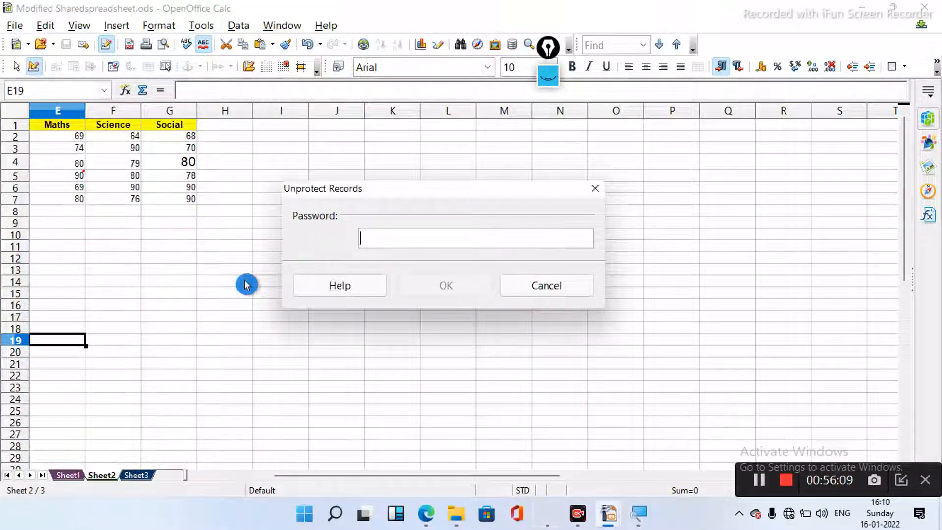
{"action": "type", "text": "1"}
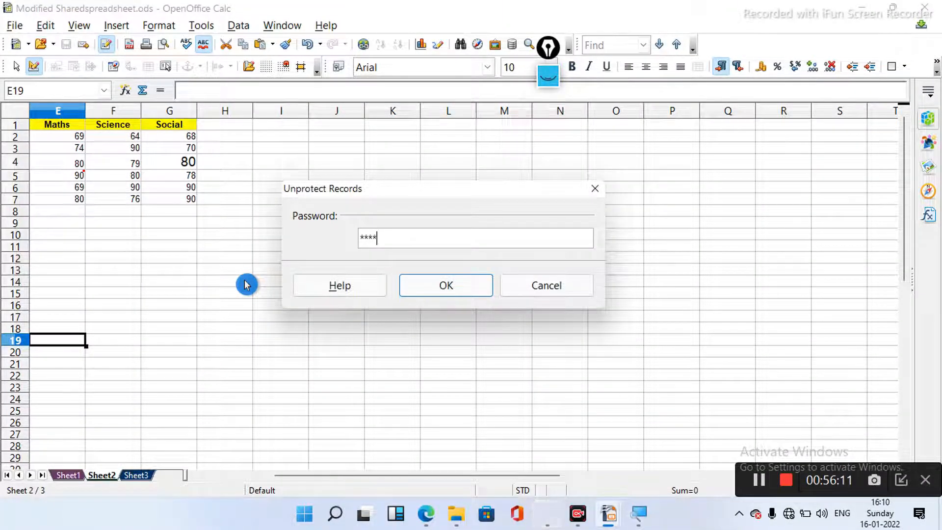
{"action": "key", "text": "Return"}
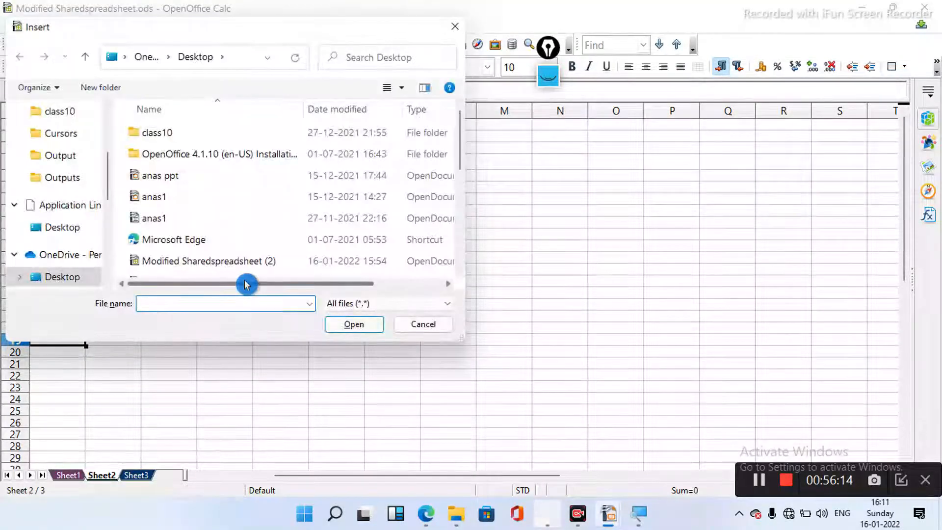
- Pick Sharedspreadsheet in the Desktop folder and open it to merge its edits
{"action": "left_click", "coordinate": [72, 229]}
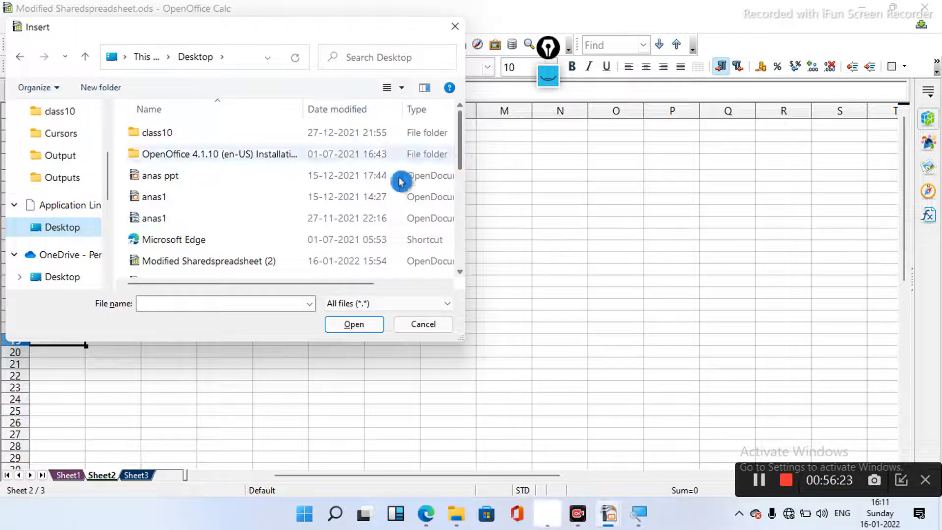
{"action": "left_click", "coordinate": [219, 240]}
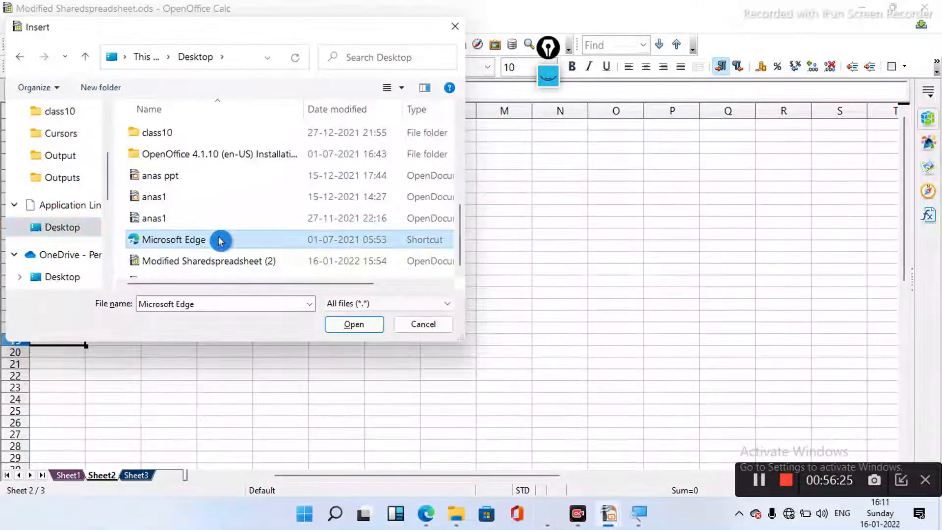
{"action": "key", "text": "s"}
{"action": "left_click", "coordinate": [227, 249]}
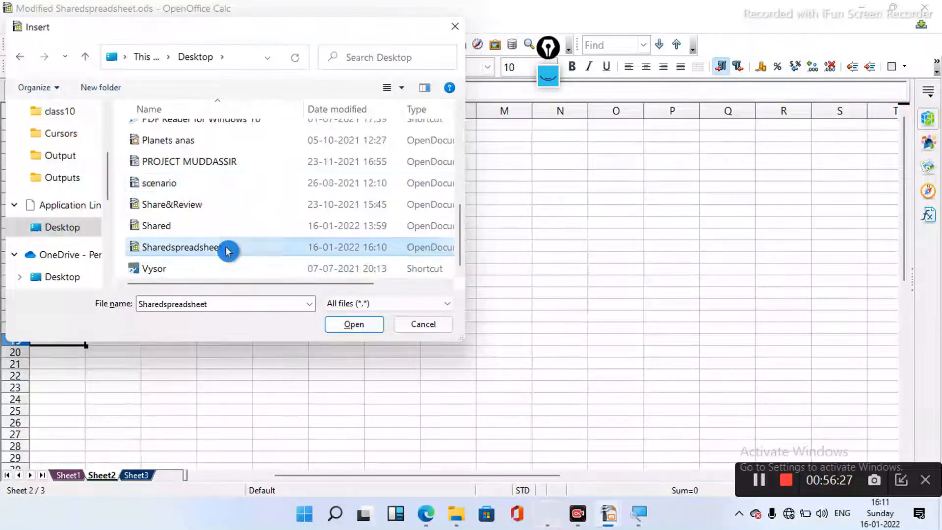
{"action": "left_click", "coordinate": [373, 326]}
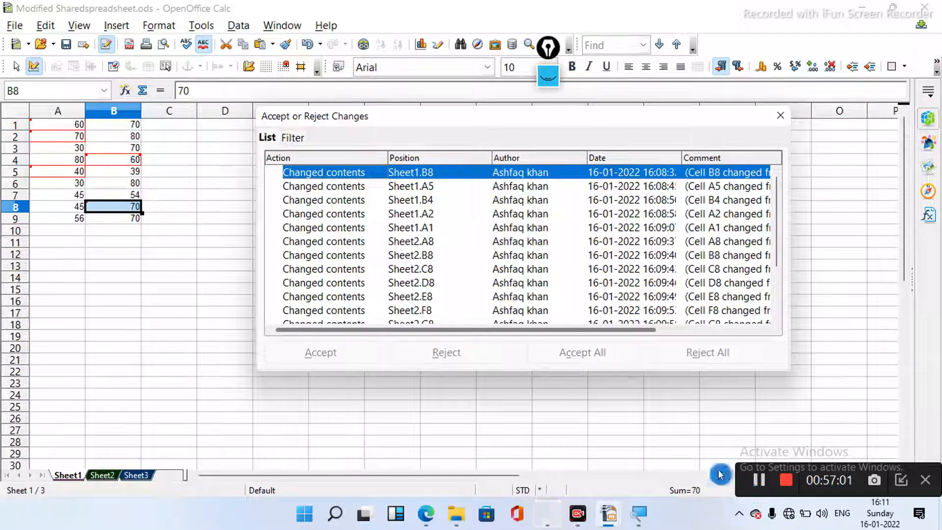
- Inspect the merged changes to Sheet1 A5 and A2, and Sheet2 C8 and B8
{"action": "left_click", "coordinate": [415, 189]}
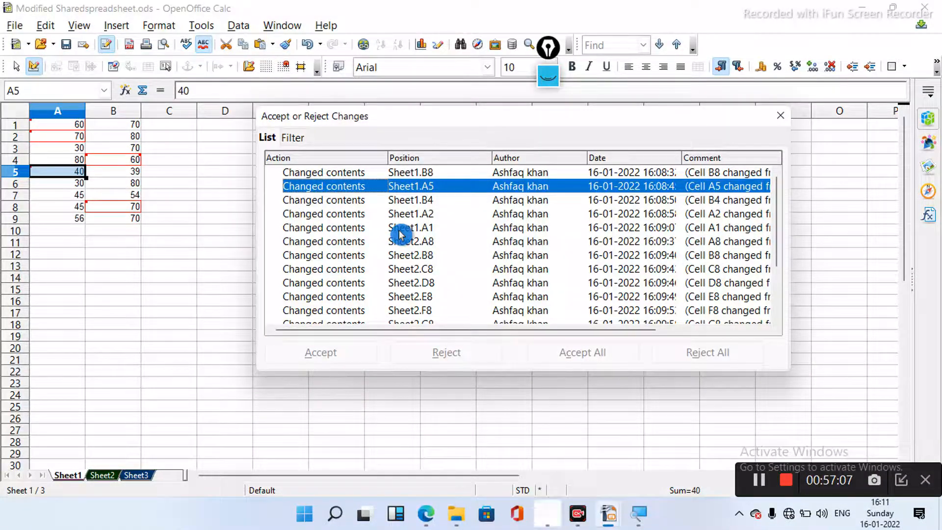
{"action": "left_click", "coordinate": [417, 211]}
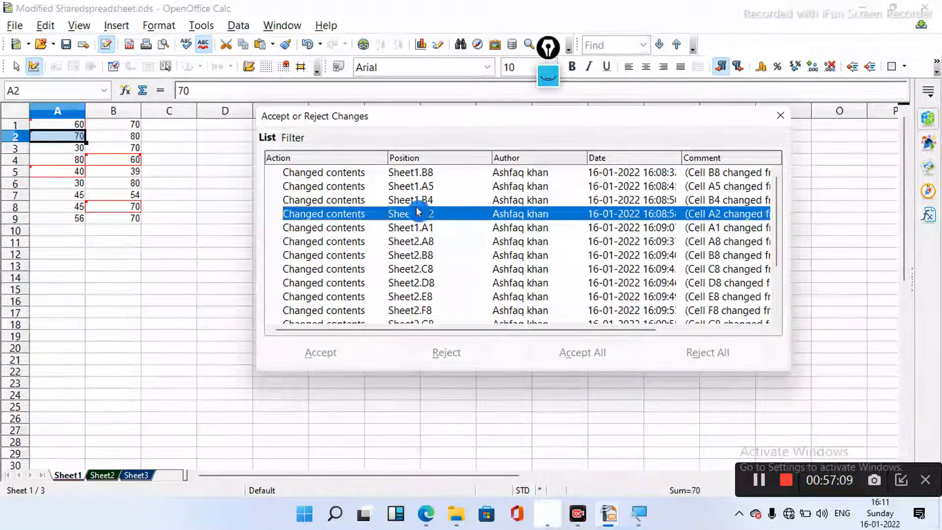
{"action": "left_click", "coordinate": [421, 270]}
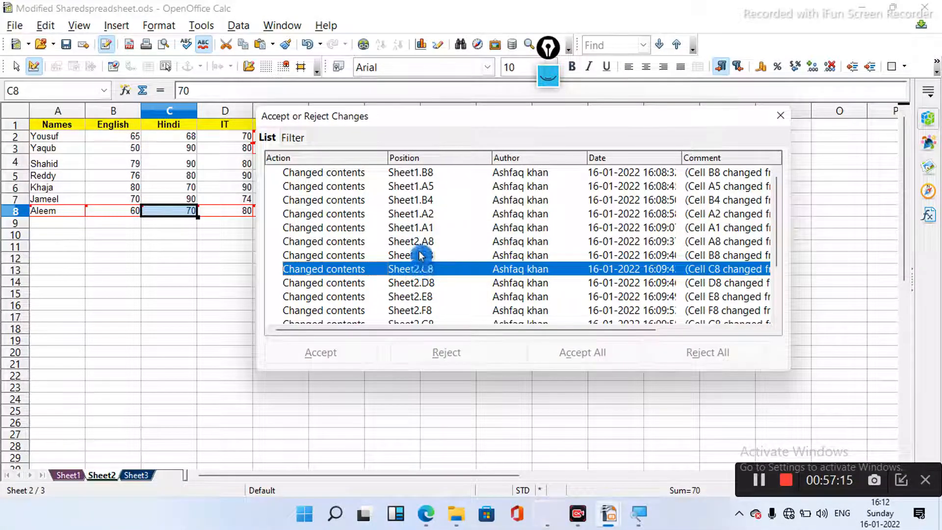
{"action": "left_click", "coordinate": [421, 255]}
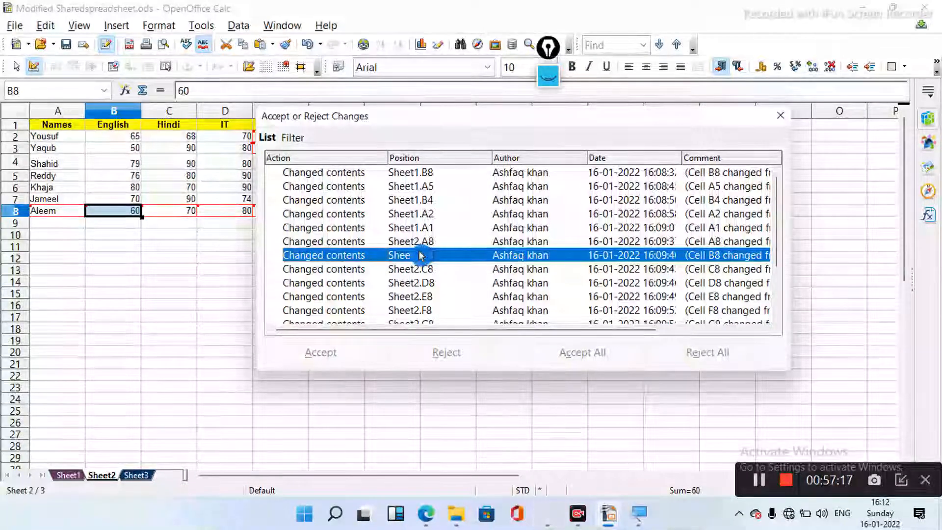
{"action": "left_click", "coordinate": [763, 480]}
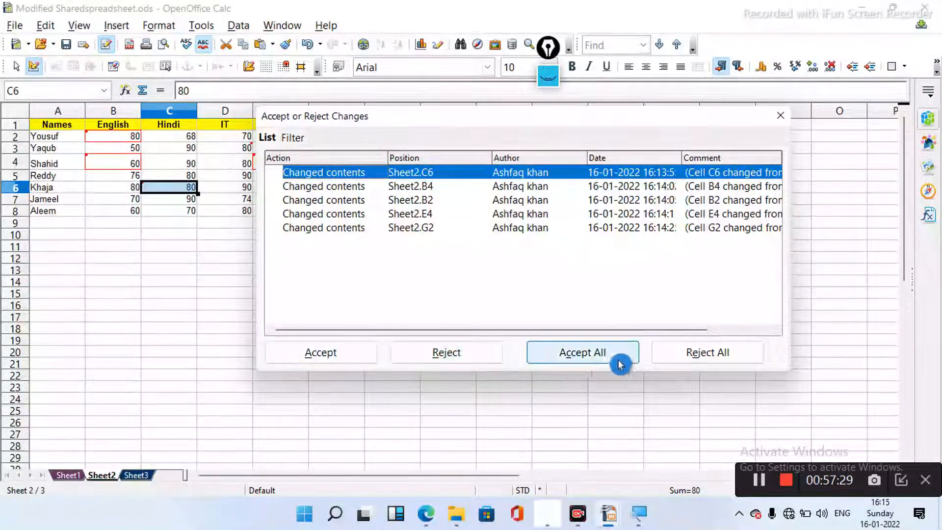
- Accept every remaining merged change so Sheet2 keeps row 8's marks 60, 70, 80, 75, 66, 70, then close the review
{"action": "left_click", "coordinate": [180, 342]}
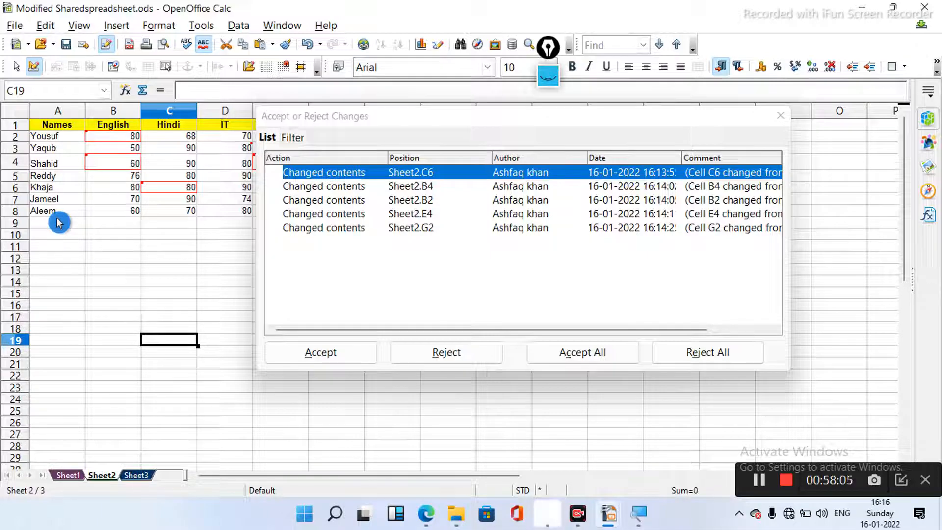
{"action": "left_click", "coordinate": [357, 349]}
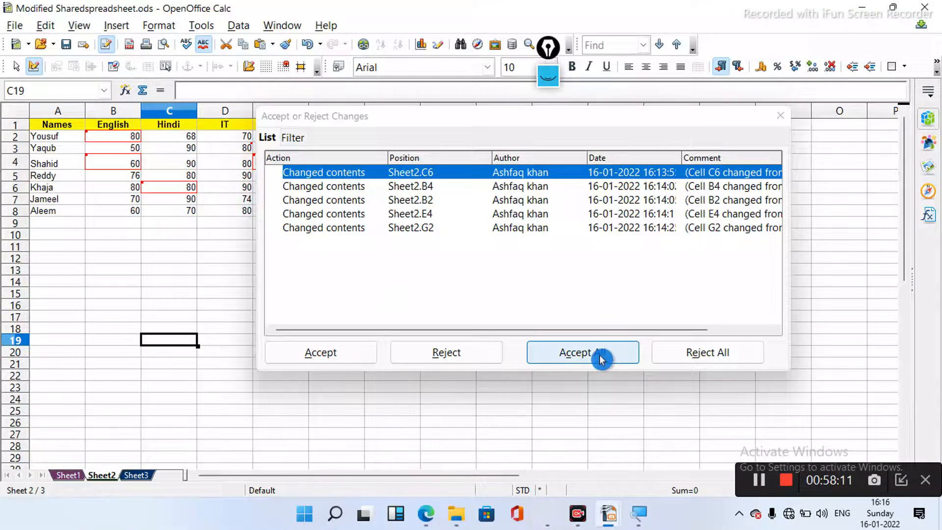
{"action": "left_click", "coordinate": [624, 354]}
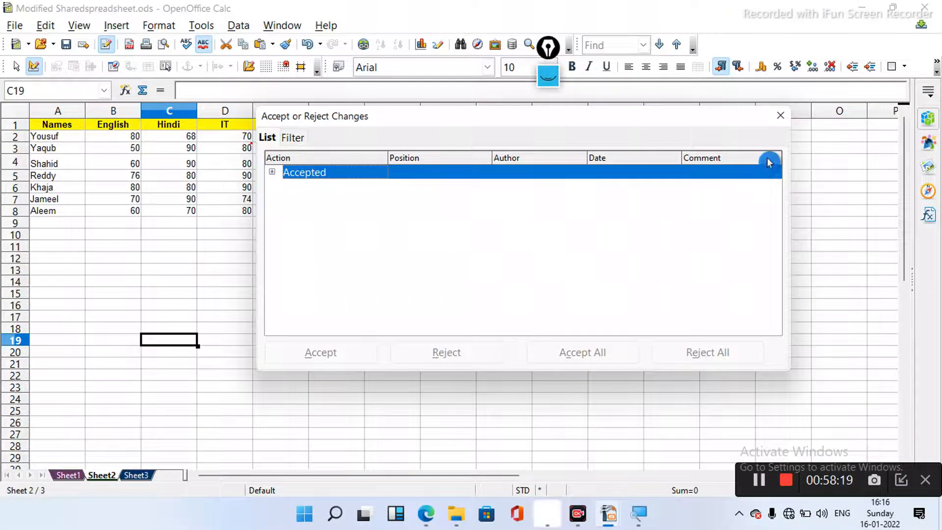
{"action": "left_click", "coordinate": [781, 119]}
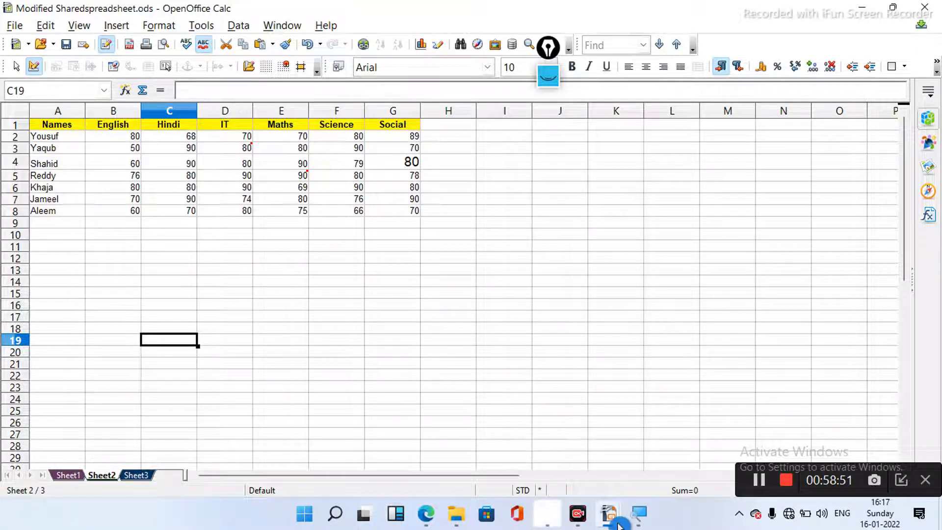
{"action": "mouse_move", "coordinate": [611, 517]}
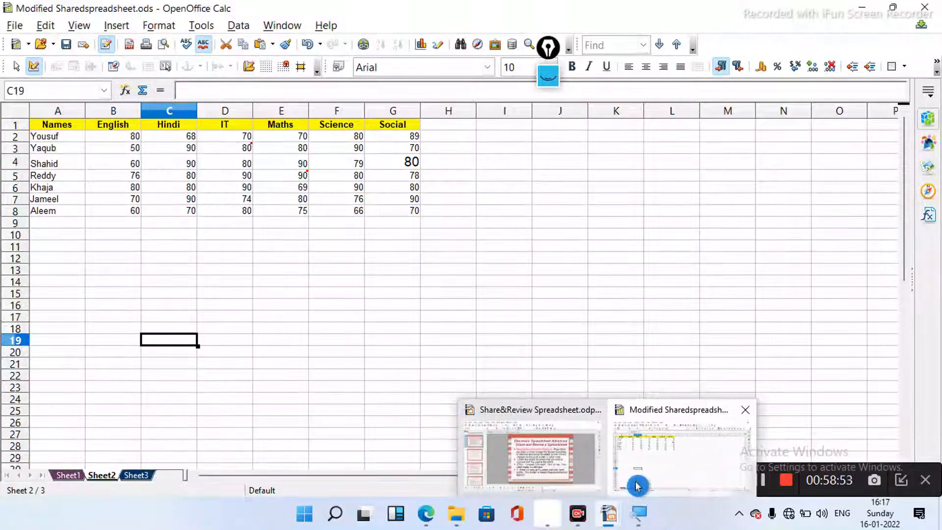
{"action": "mouse_move", "coordinate": [575, 477]}
{"action": "mouse_move", "coordinate": [665, 472]}
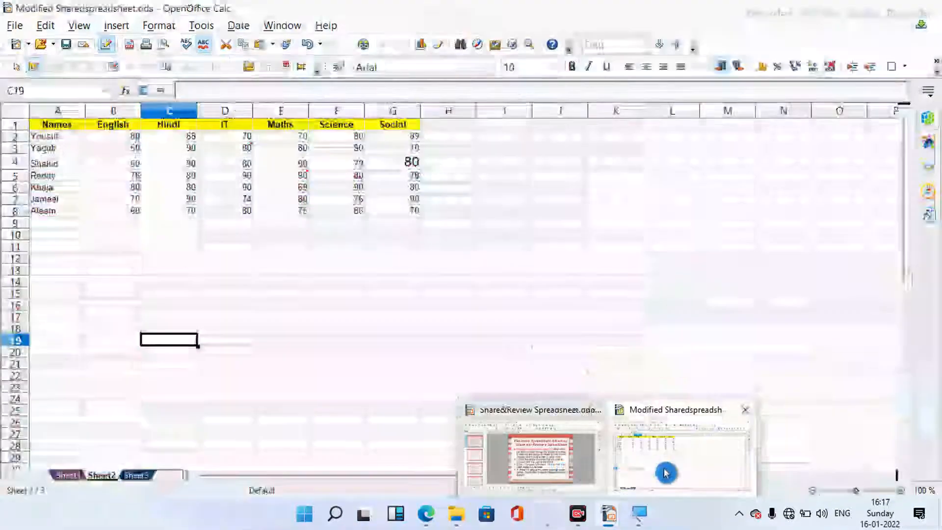
- Bring Modified Sharedspreadsheet back to the front, showing the merged Sheet2 marks with Social ending at 70
{"action": "left_click", "coordinate": [665, 472]}
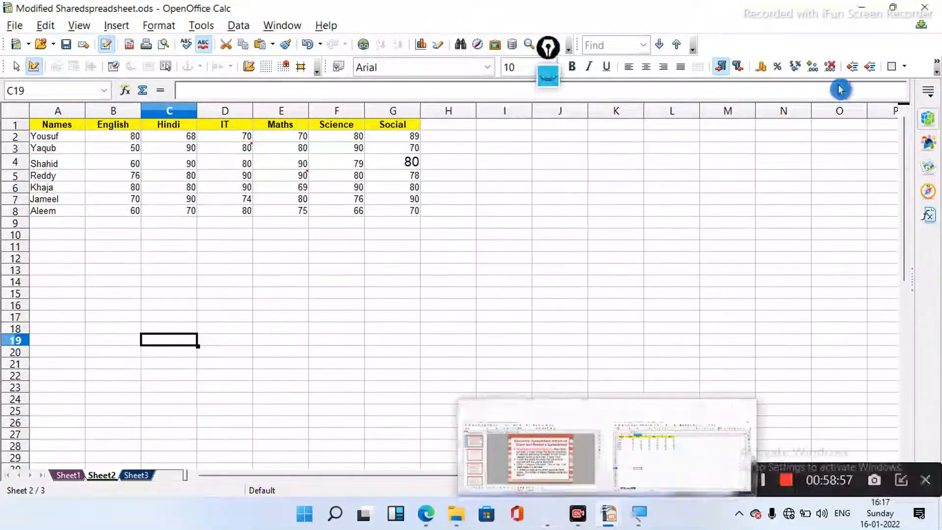
{"action": "left_click", "coordinate": [865, 9]}
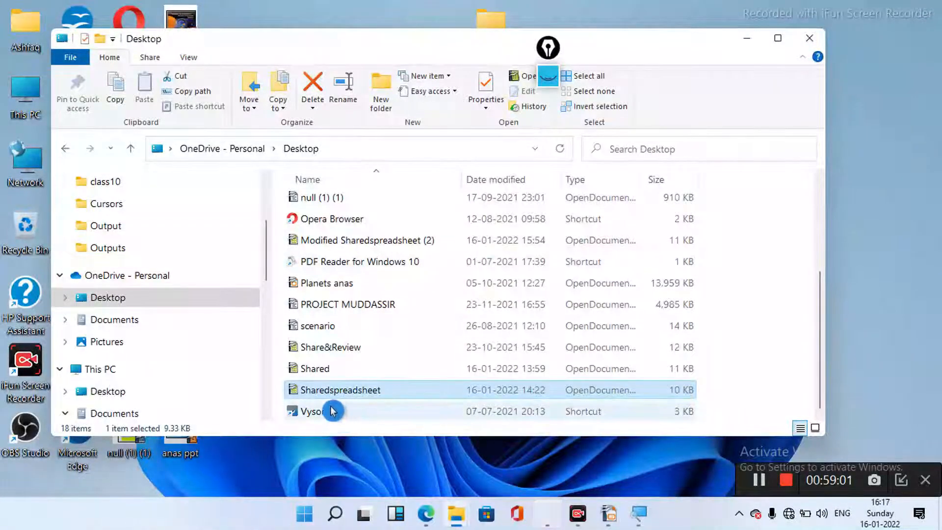
{"action": "mouse_move", "coordinate": [349, 402]}
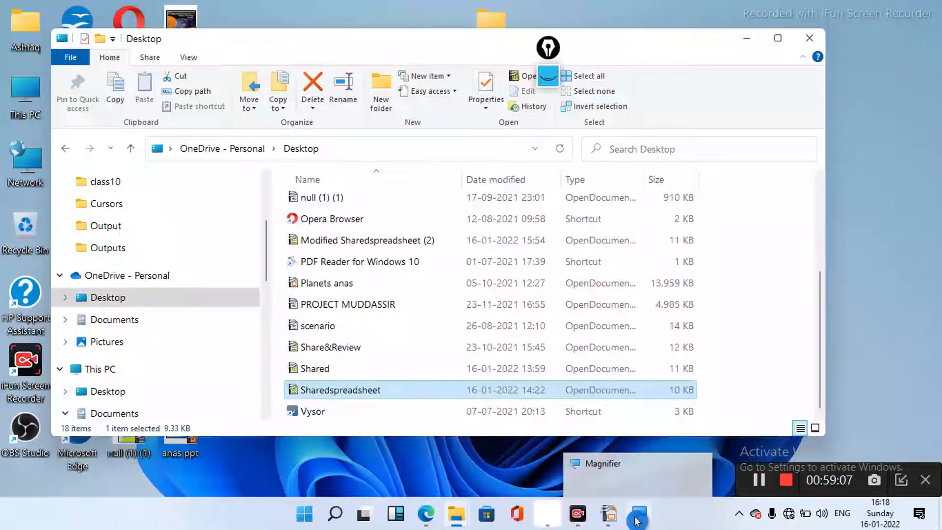
{"action": "mouse_move", "coordinate": [599, 517]}
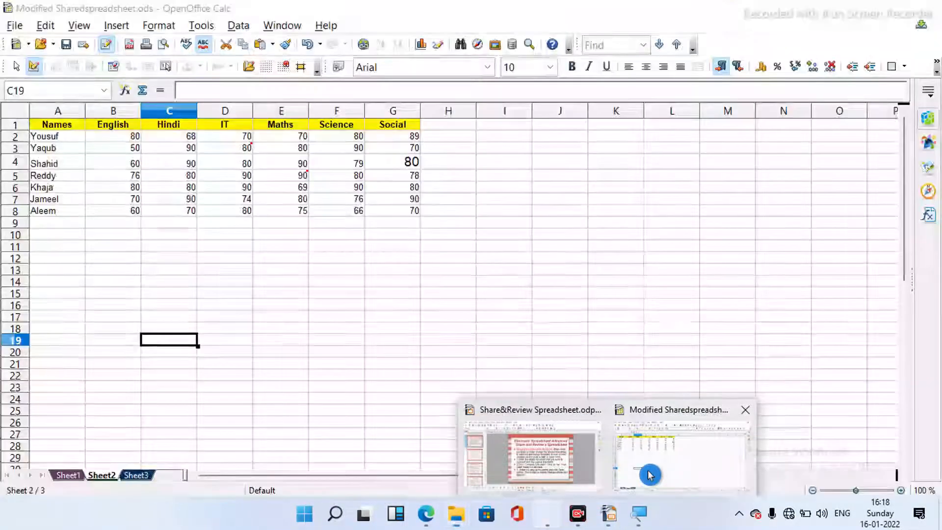
{"action": "left_click", "coordinate": [651, 475]}
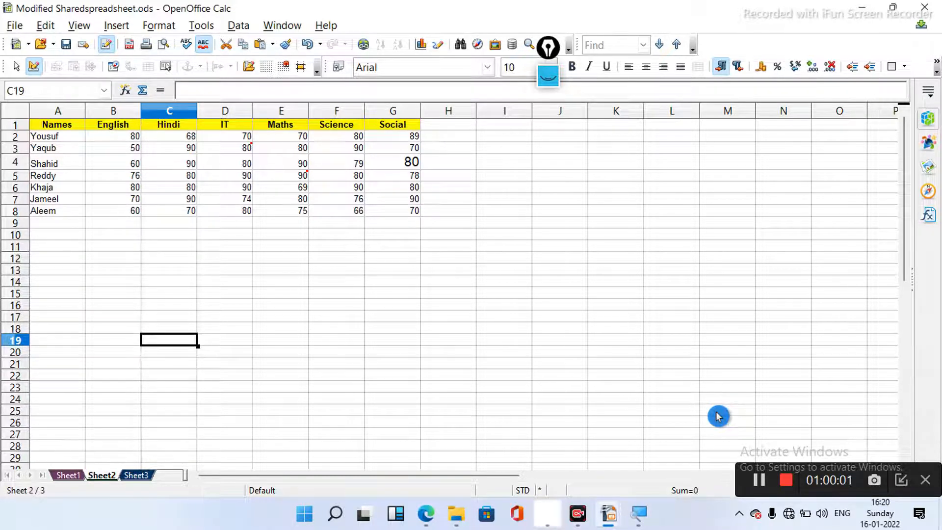
{"action": "left_click", "coordinate": [717, 416]}
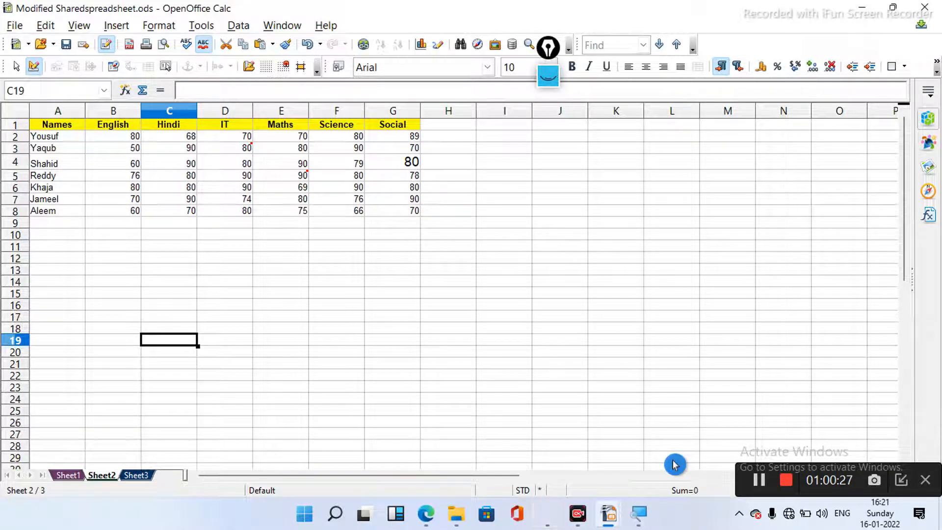
{"action": "left_click", "coordinate": [758, 485]}
{"action": "left_click", "coordinate": [761, 483]}
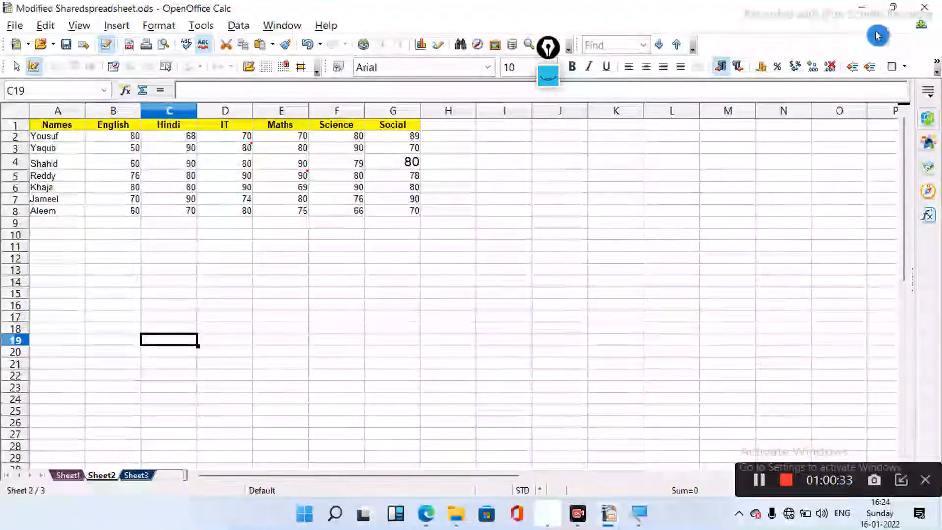
- Minimize Calc and Impress, then open Sharedspreadsheet.ods from the Desktop folder
{"action": "left_click", "coordinate": [863, 7]}
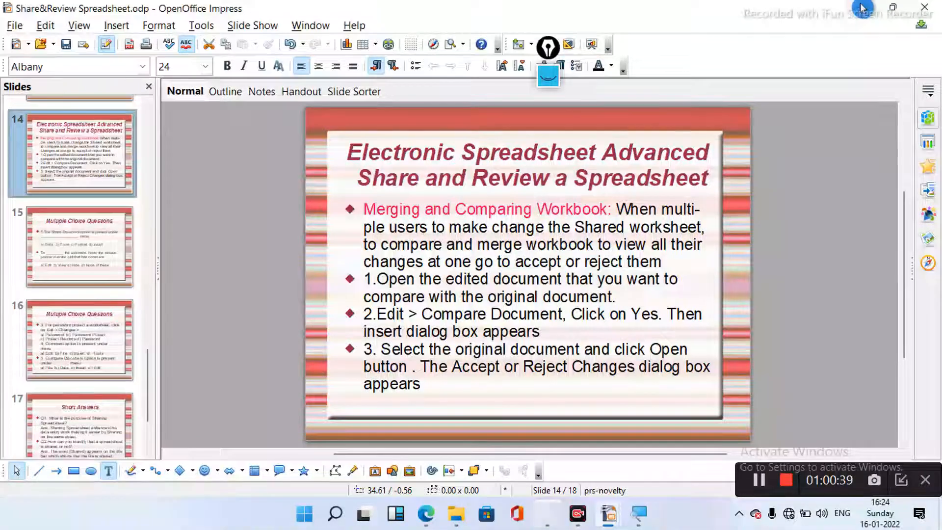
{"action": "left_click", "coordinate": [862, 7]}
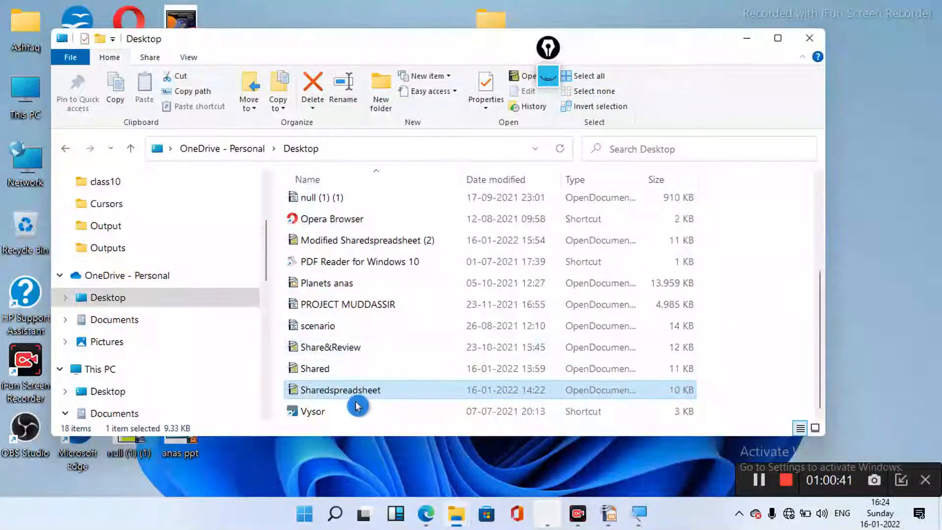
{"action": "double_click", "coordinate": [387, 392]}
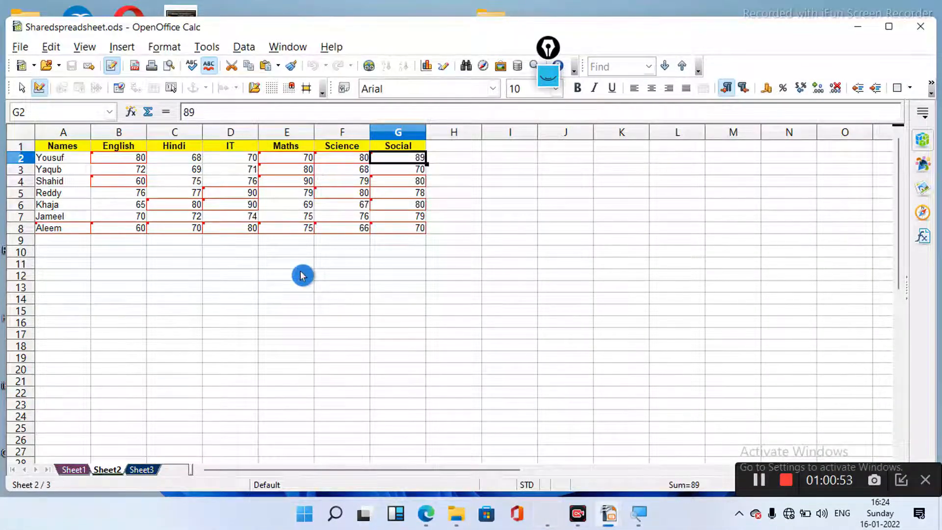
- Turn off Edit > Changes > Record in Sharedspreadsheet and confirm leaving recording mode
{"action": "left_click", "coordinate": [52, 48]}
{"action": "mouse_move", "coordinate": [84, 47]}
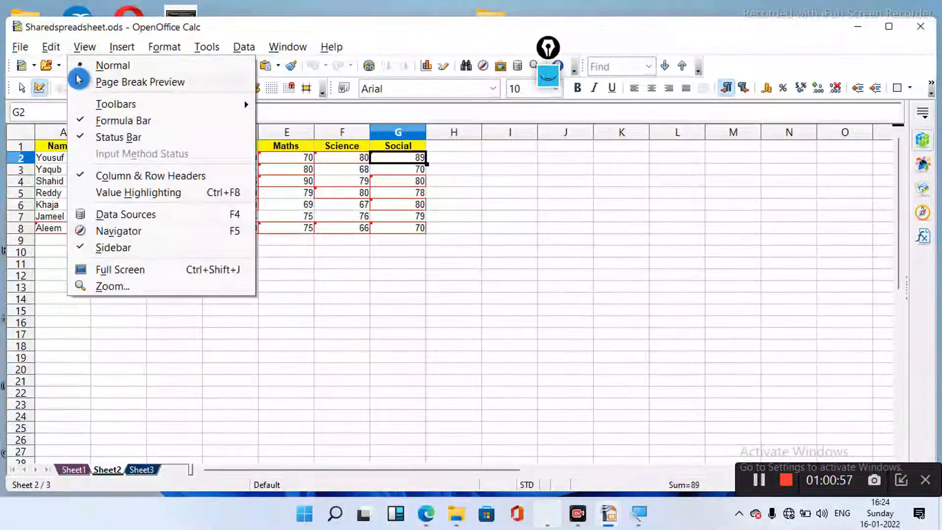
{"action": "mouse_move", "coordinate": [51, 49]}
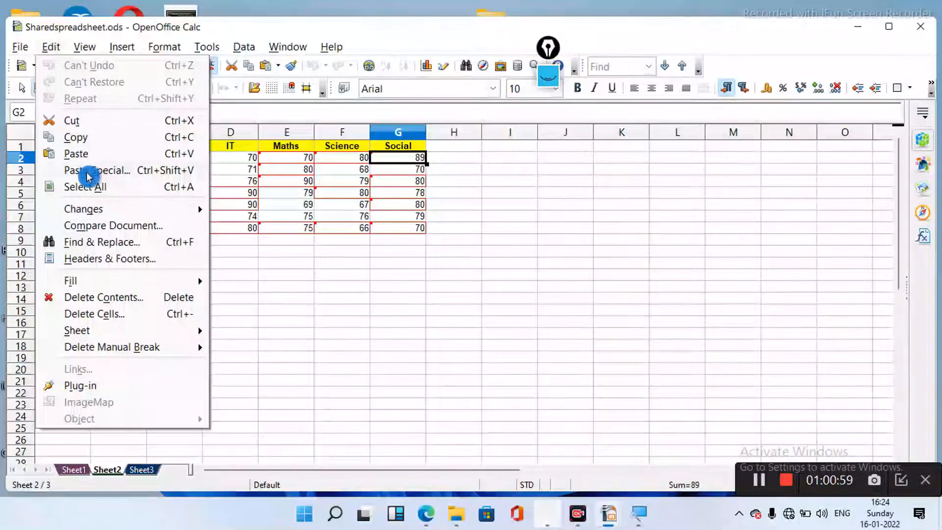
{"action": "mouse_move", "coordinate": [98, 208]}
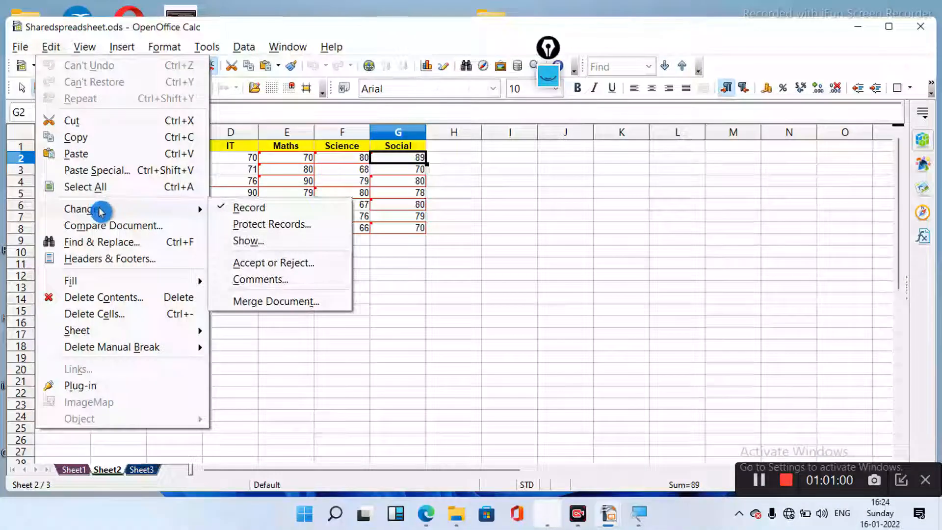
{"action": "left_click", "coordinate": [230, 206]}
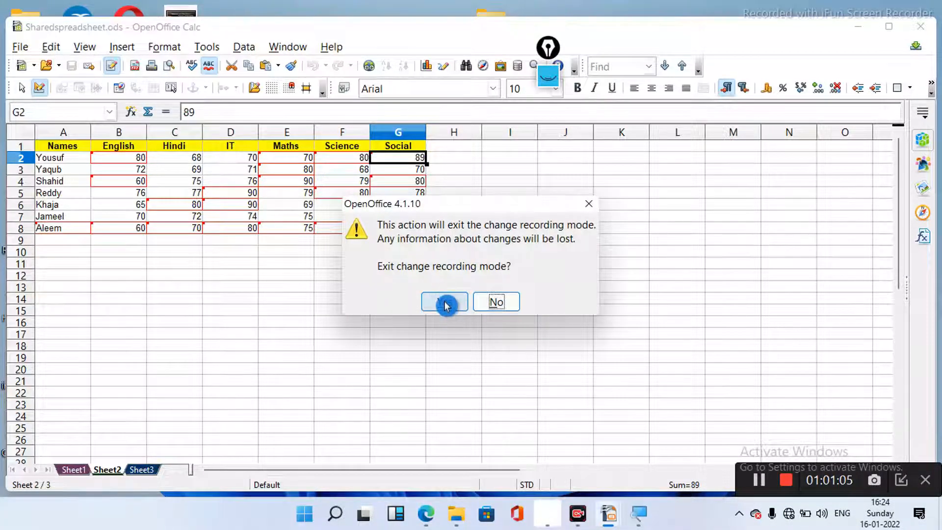
{"action": "left_click", "coordinate": [445, 306]}
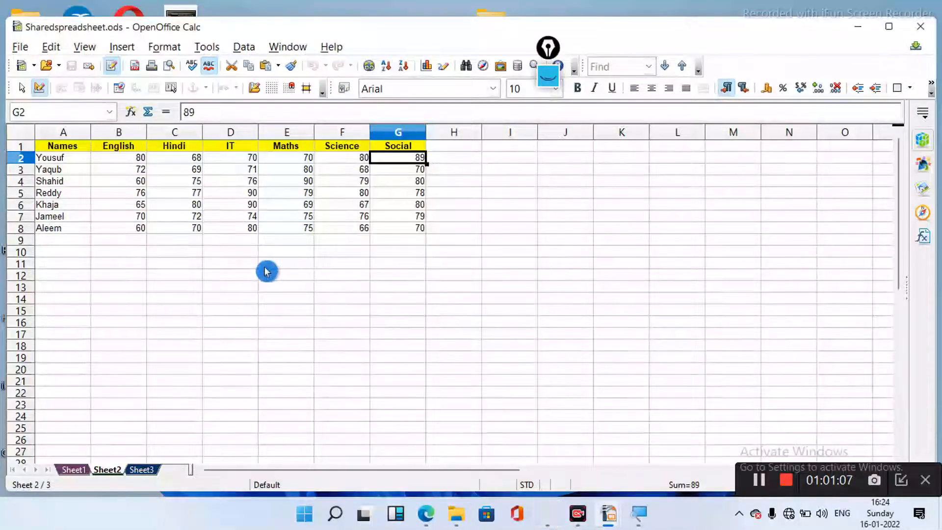
- Enter 80 as the English mark in cells B8, B7, B6 and B5
{"action": "left_click", "coordinate": [139, 228]}
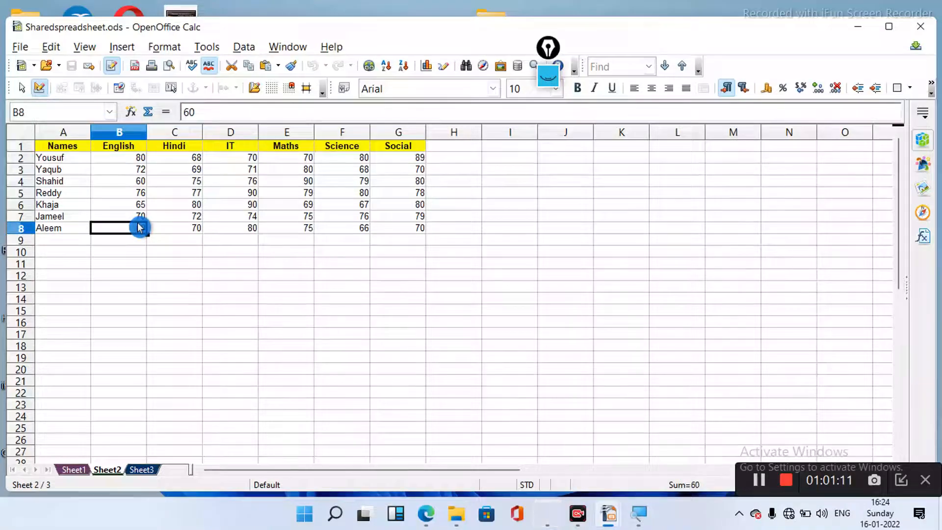
{"action": "type", "text": "80"}
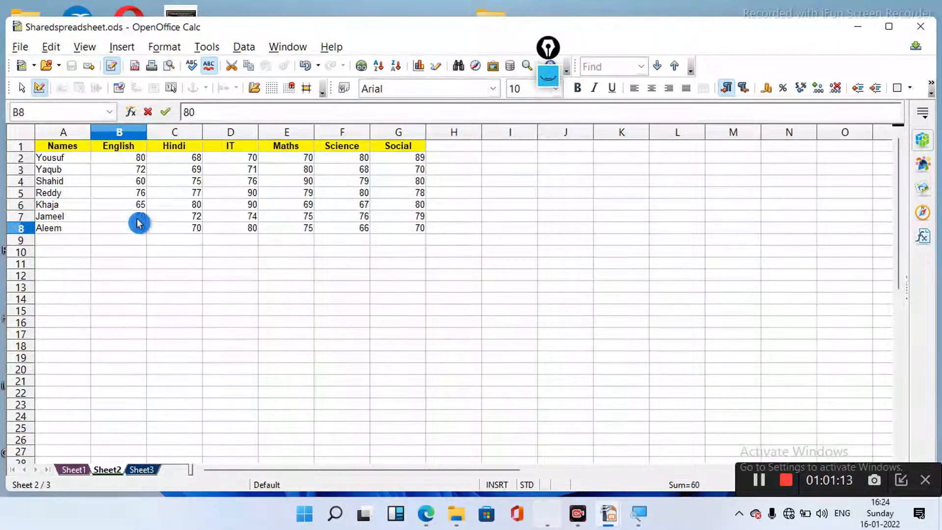
{"action": "left_click", "coordinate": [137, 219]}
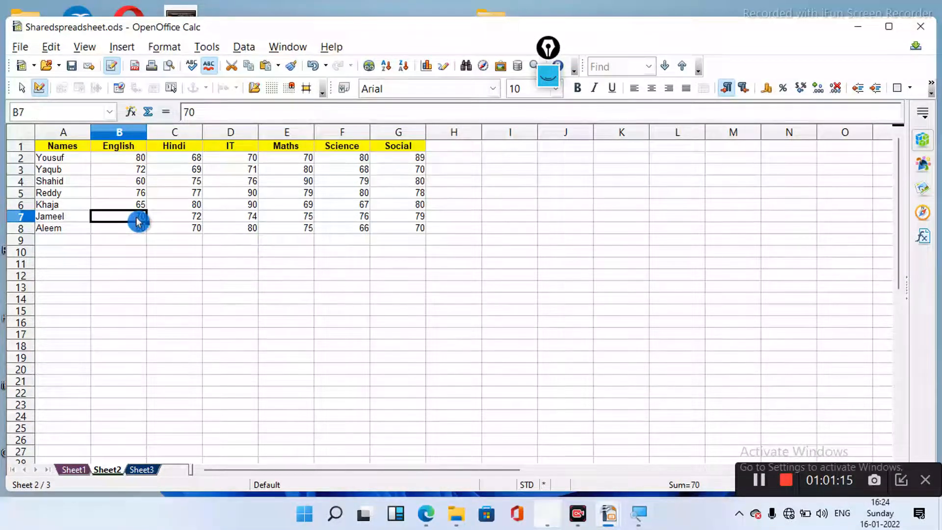
{"action": "type", "text": "80"}
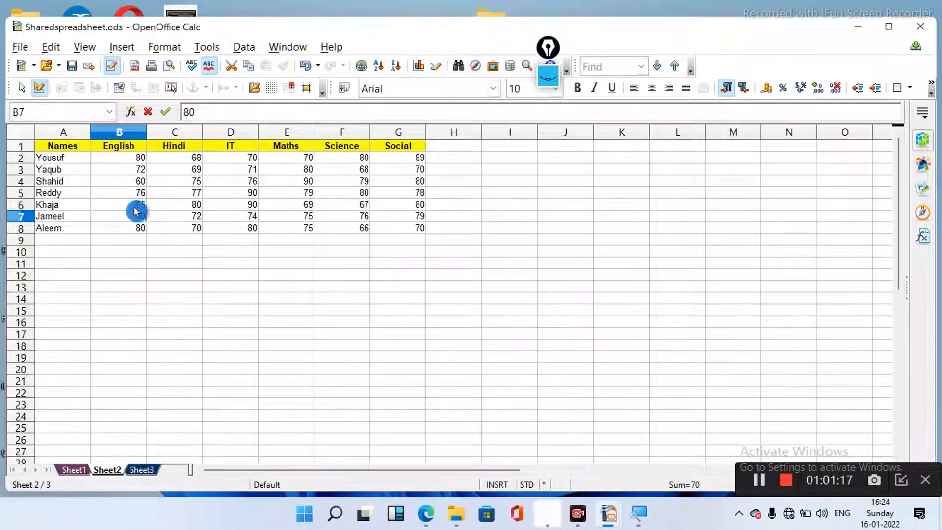
{"action": "left_click", "coordinate": [137, 208]}
{"action": "type", "text": "80"}
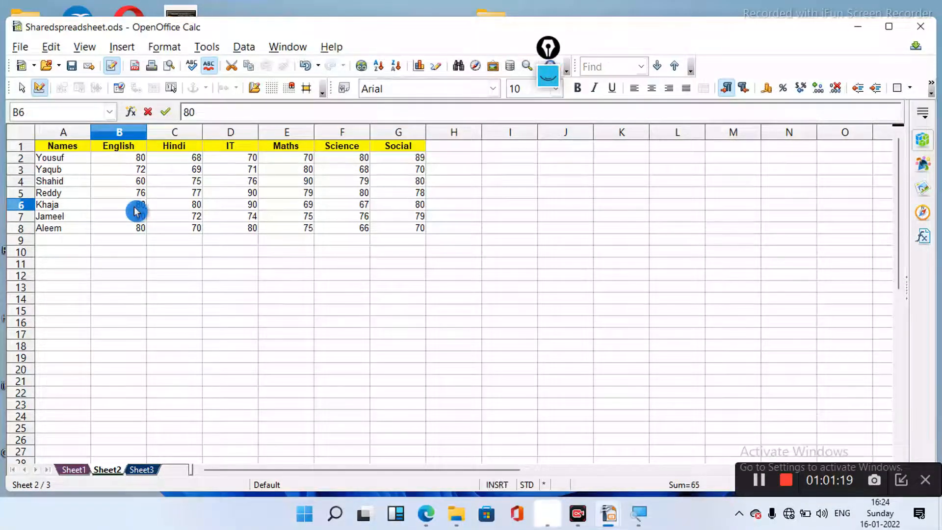
{"action": "left_click", "coordinate": [133, 196]}
{"action": "type", "text": "80"}
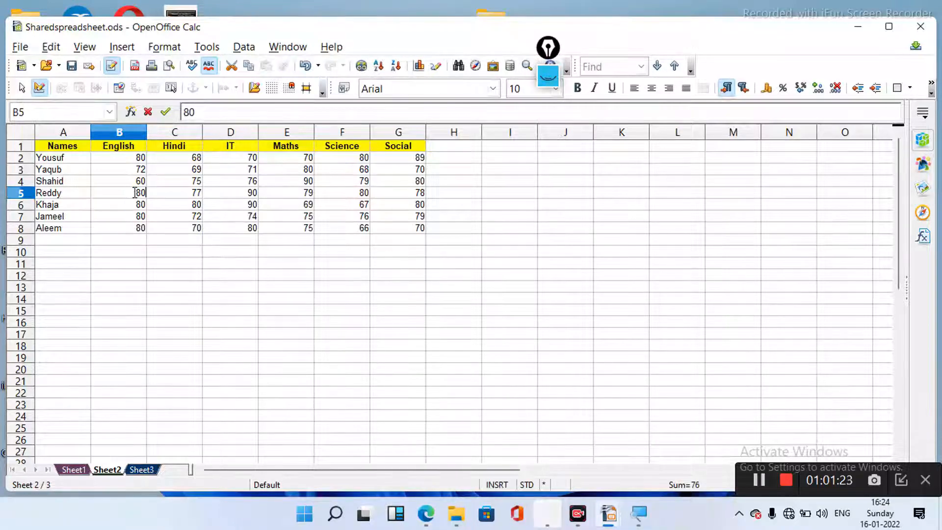
{"action": "left_click", "coordinate": [135, 190]}
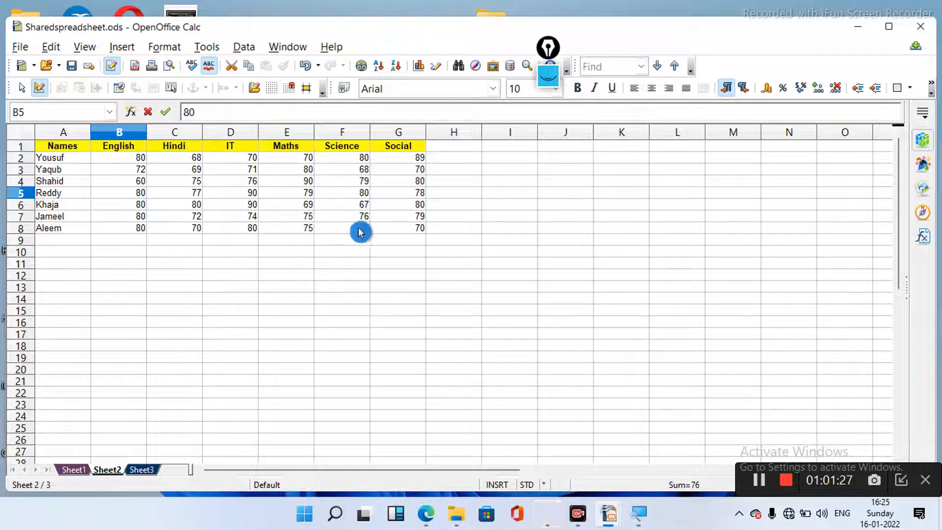
- Enter 90 as the Social mark in G8, G7, G6 and G5, and save the workbook
{"action": "left_click", "coordinate": [415, 231]}
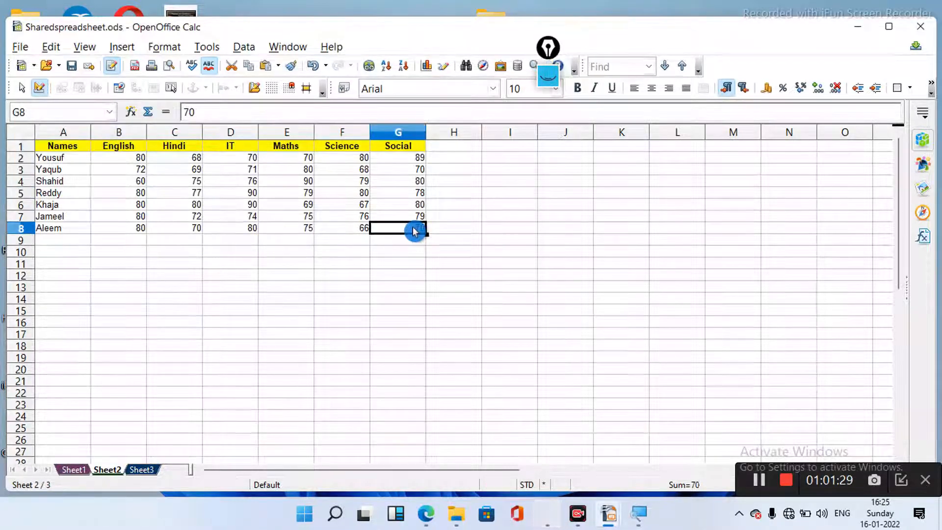
{"action": "type", "text": "90"}
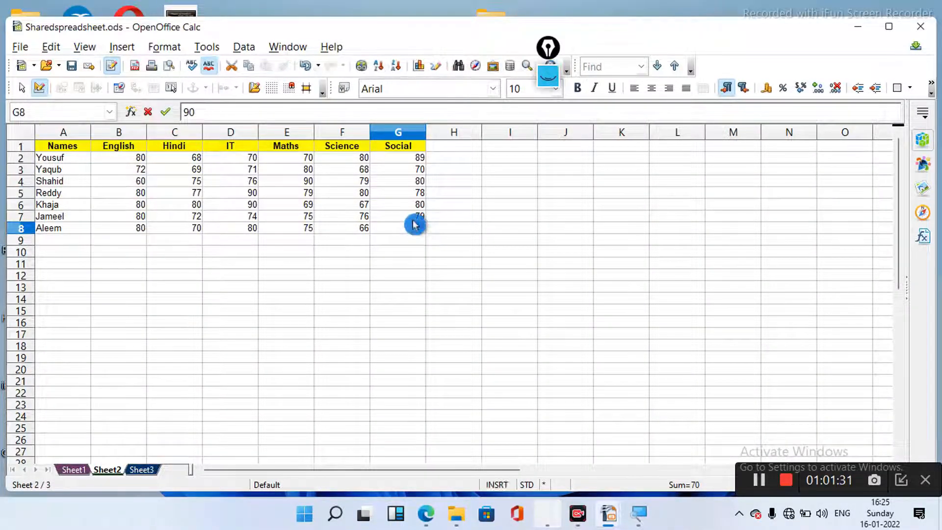
{"action": "left_click", "coordinate": [412, 216]}
{"action": "type", "text": "9"}
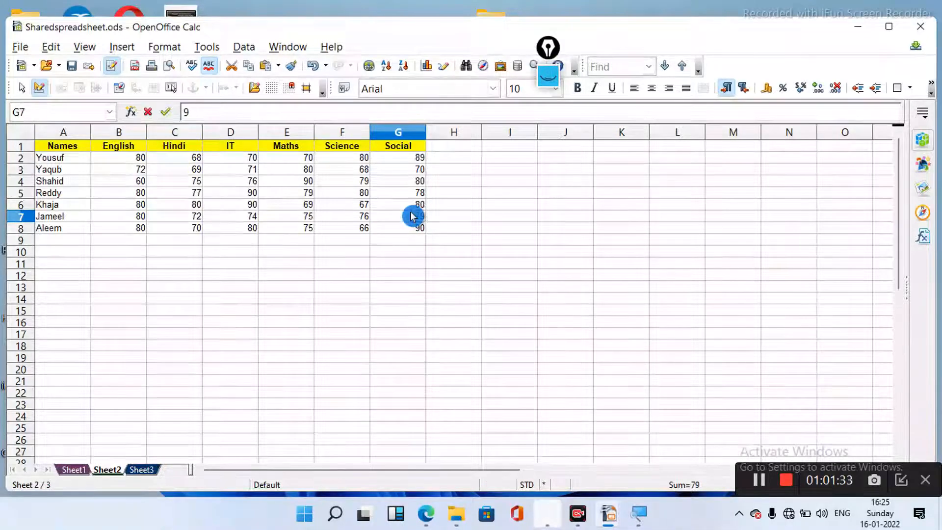
{"action": "left_click", "coordinate": [410, 206]}
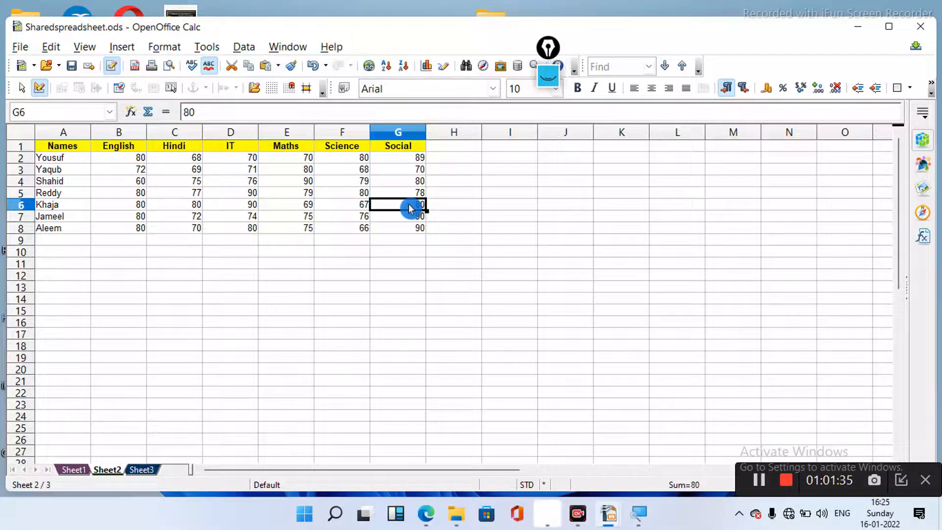
{"action": "type", "text": "90"}
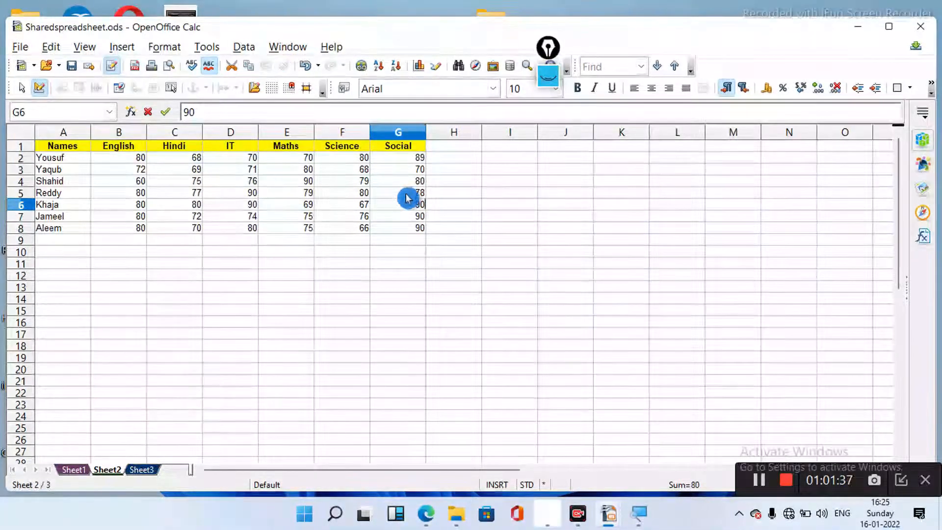
{"action": "left_click", "coordinate": [407, 197]}
{"action": "type", "text": "90"}
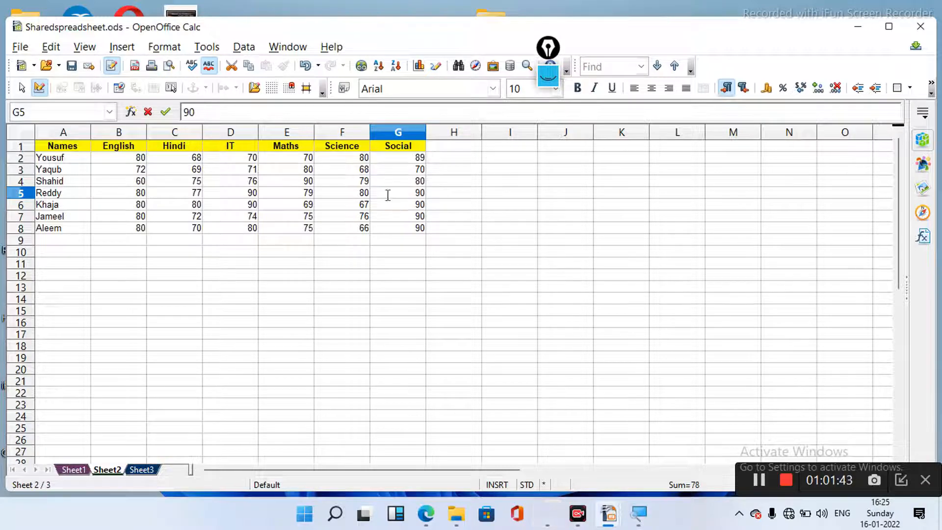
{"action": "left_click", "coordinate": [76, 69]}
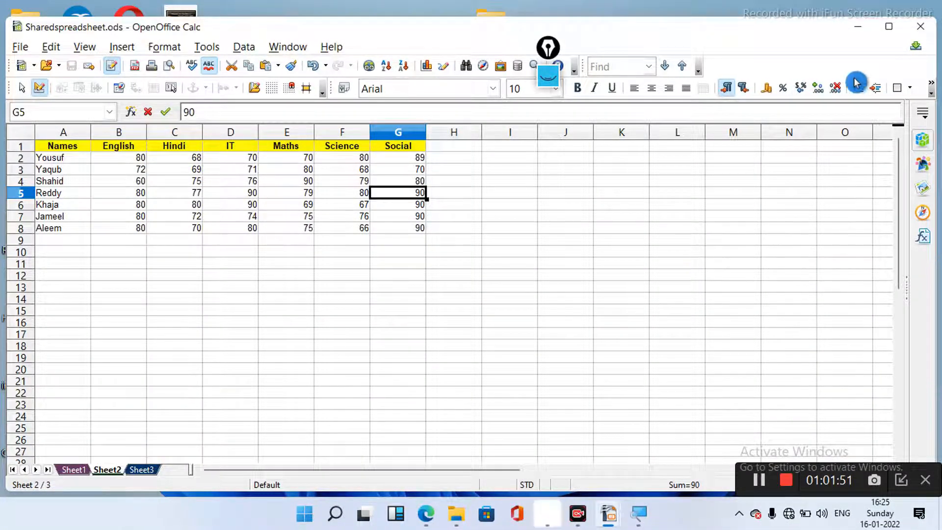
- Switch back to Modified Sharedspreadsheet.ods from the Calc taskbar preview, showing its Sheet2 marks table
{"action": "left_click", "coordinate": [920, 30]}
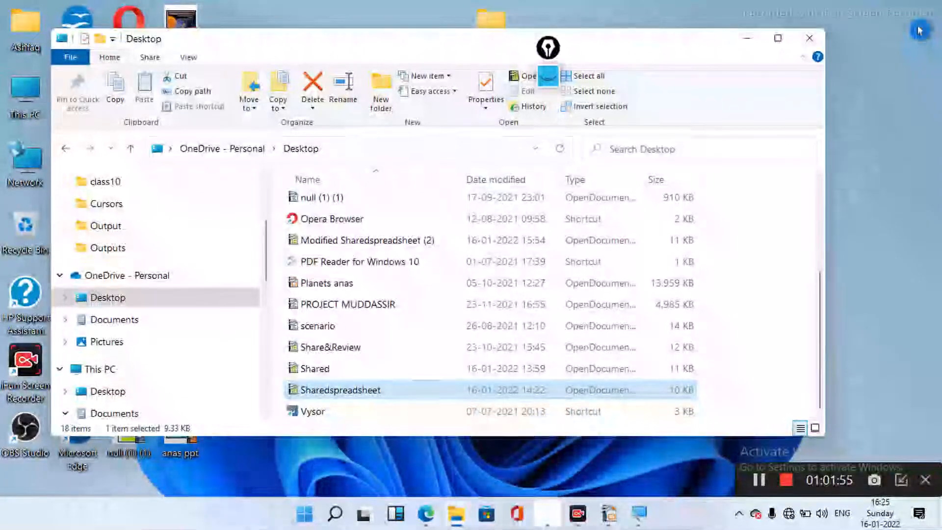
{"action": "mouse_move", "coordinate": [612, 515]}
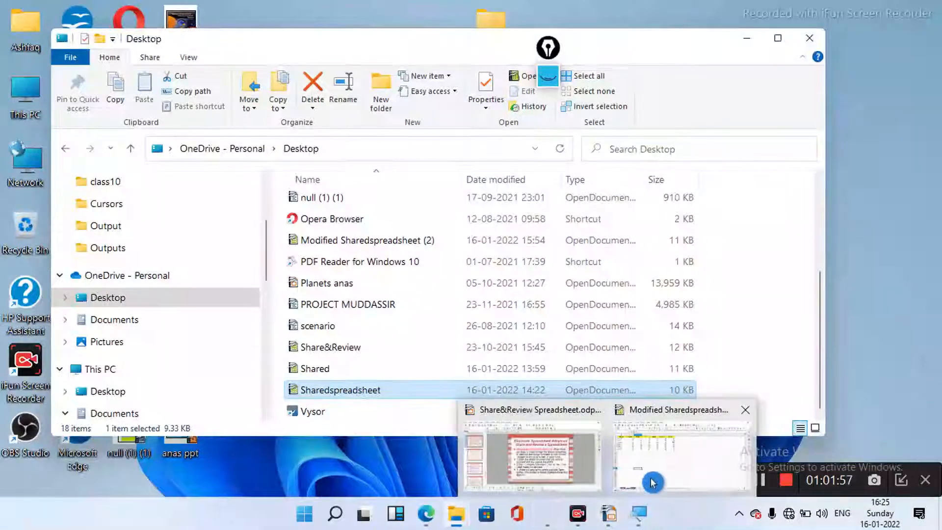
{"action": "left_click", "coordinate": [654, 481]}
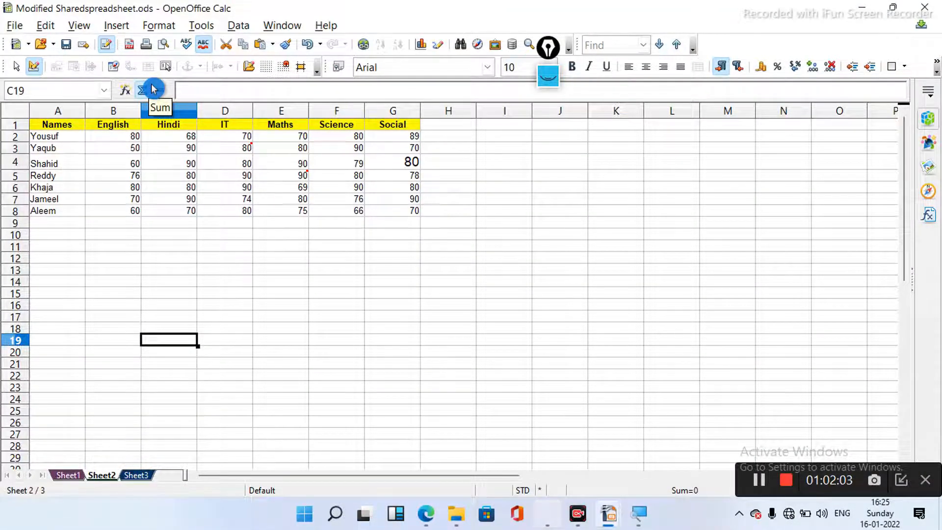
- Merge Sharedspreadsheet into Modified Sharedspreadsheet with Edit > Changes > Merge Document
{"action": "left_click", "coordinate": [45, 26]}
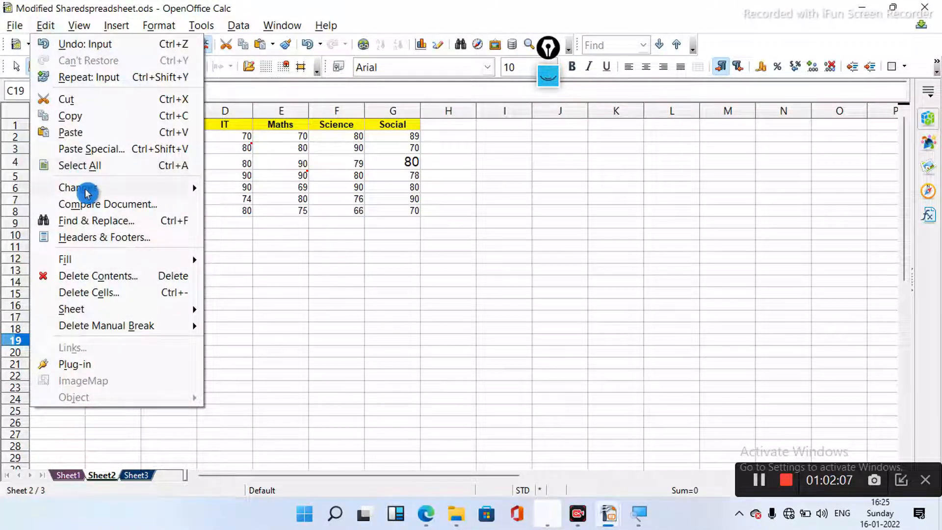
{"action": "mouse_move", "coordinate": [87, 192]}
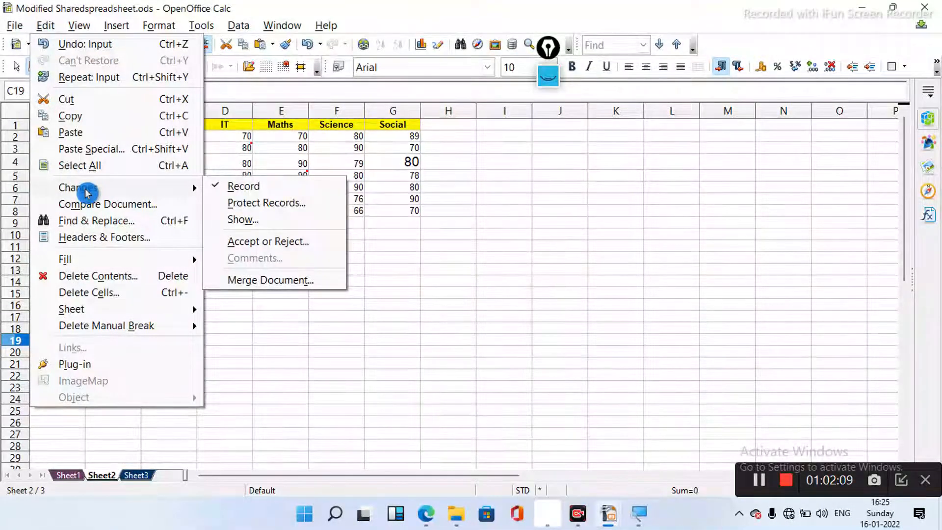
{"action": "left_click", "coordinate": [250, 281]}
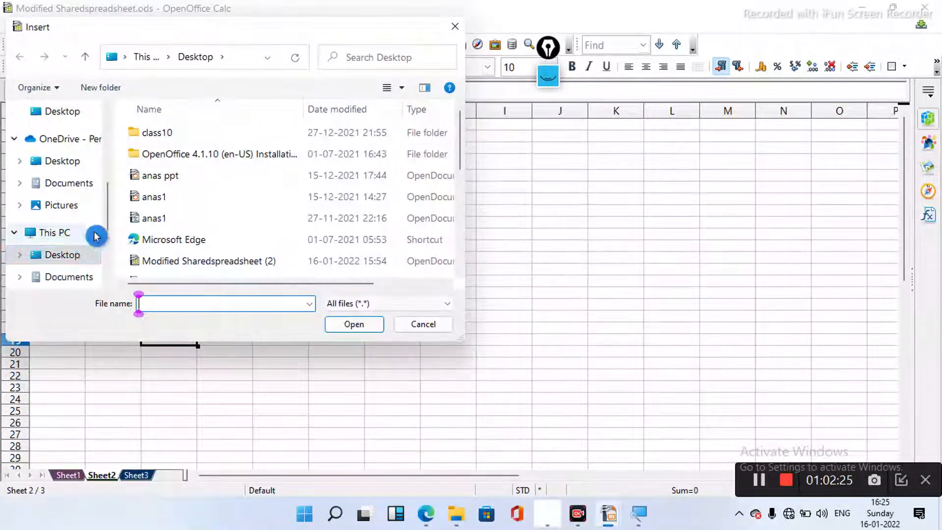
{"action": "left_click", "coordinate": [147, 240]}
{"action": "key", "text": "s"}
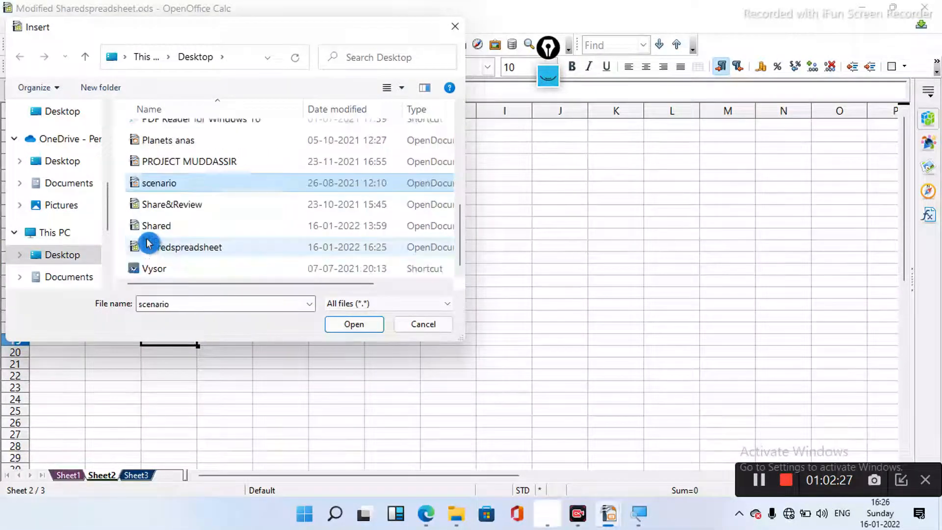
{"action": "double_click", "coordinate": [194, 252]}
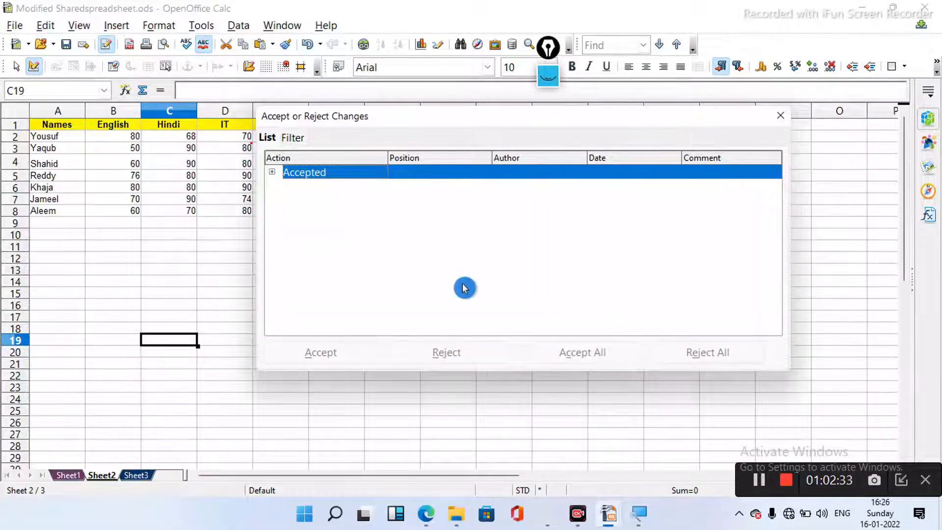
- Expand the Accepted group, turn off change recording, confirm Yes, and close the change list
{"action": "left_click", "coordinate": [273, 172]}
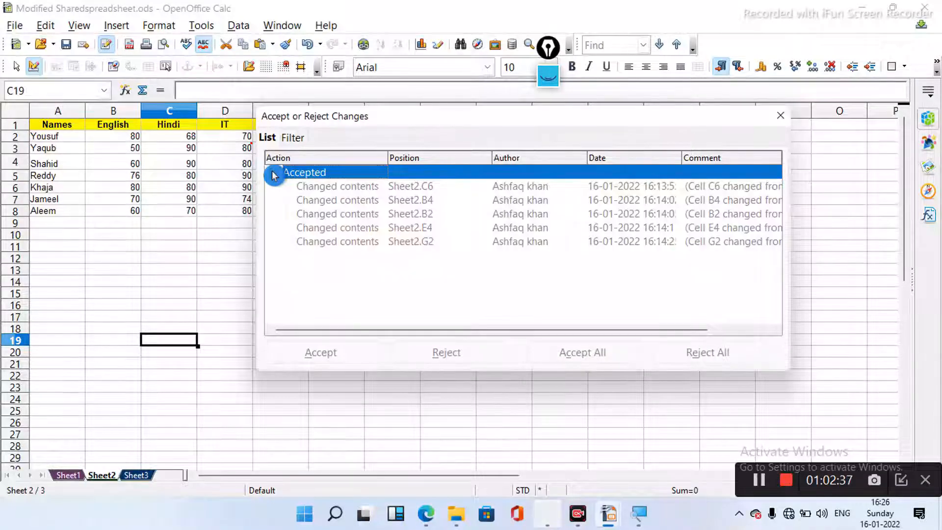
{"action": "mouse_move", "coordinate": [649, 526]}
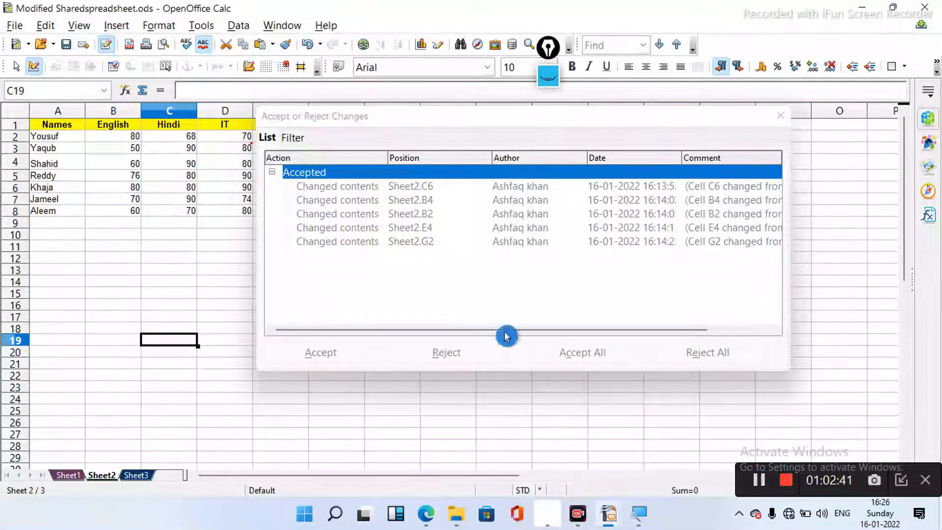
{"action": "left_click", "coordinate": [47, 28]}
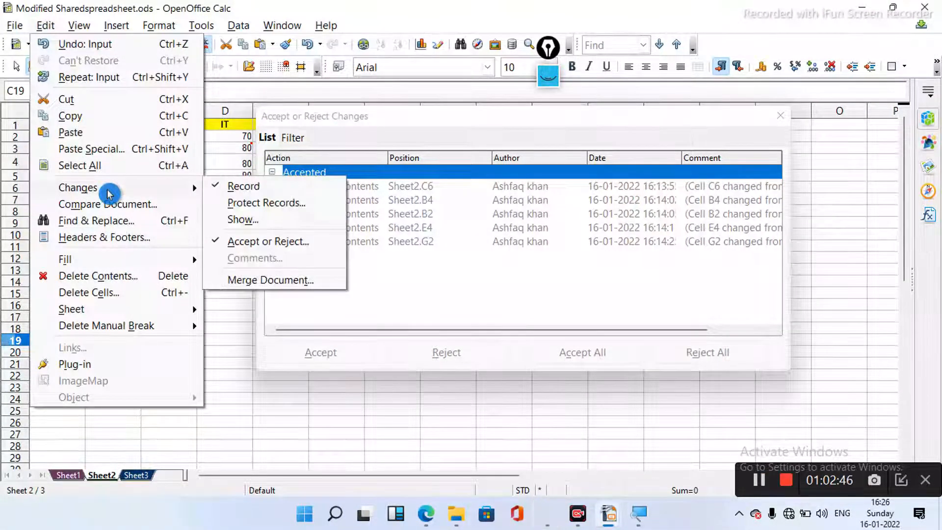
{"action": "left_click", "coordinate": [244, 186]}
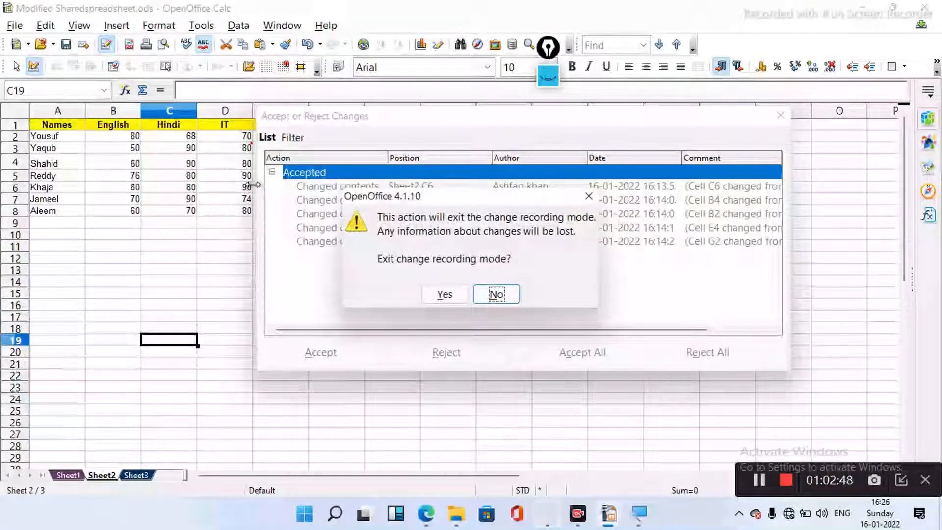
{"action": "left_click", "coordinate": [443, 298]}
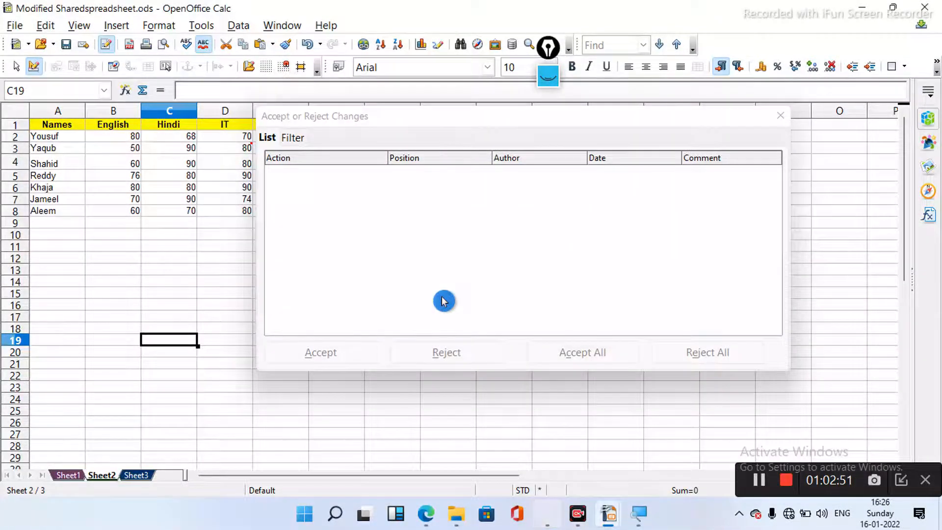
{"action": "left_click", "coordinate": [781, 116]}
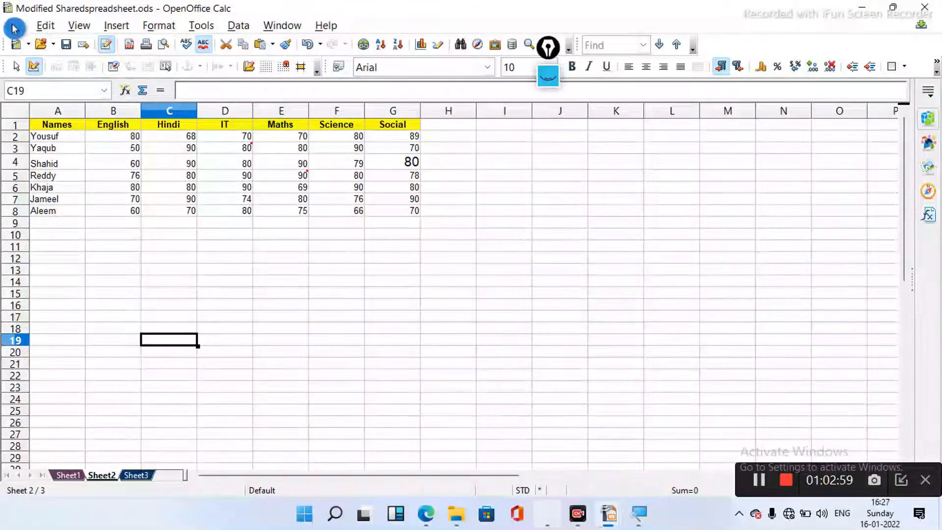
- Compare the workbook against Sharedspreadsheet with Edit > Compare Document to list Sheet1 changes
{"action": "left_click", "coordinate": [47, 26]}
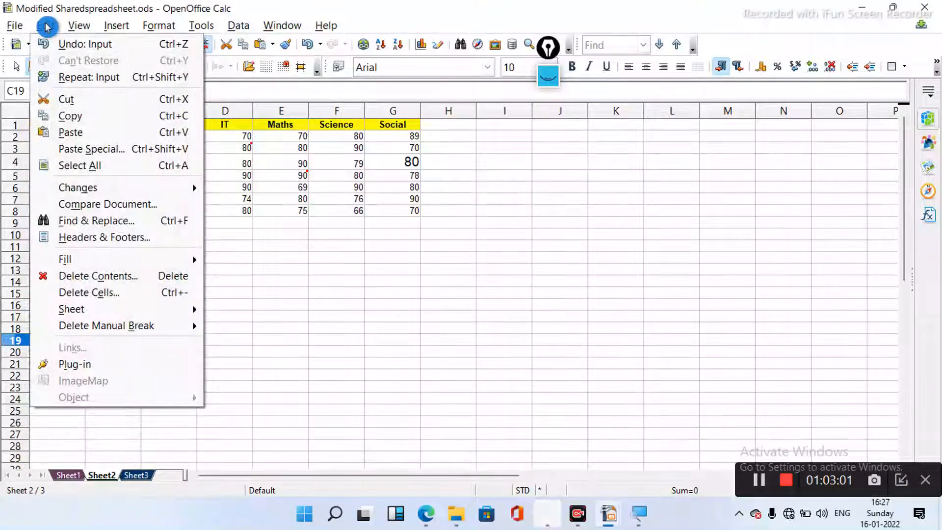
{"action": "left_click", "coordinate": [157, 206]}
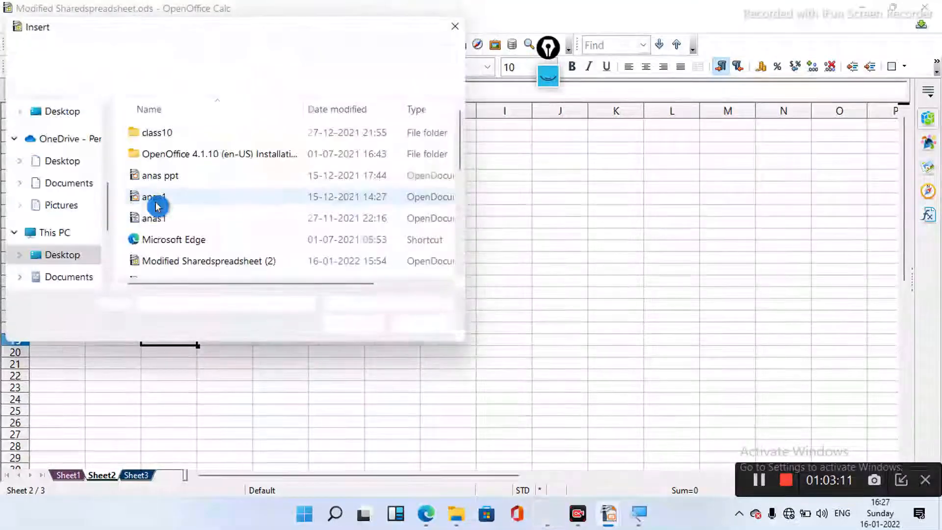
{"action": "left_click", "coordinate": [190, 240]}
{"action": "key", "text": "s"}
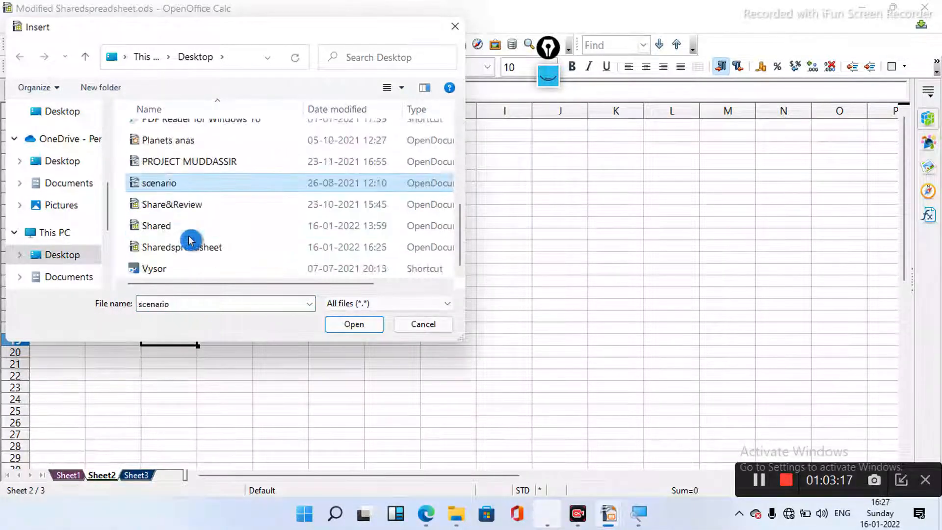
{"action": "double_click", "coordinate": [220, 248]}
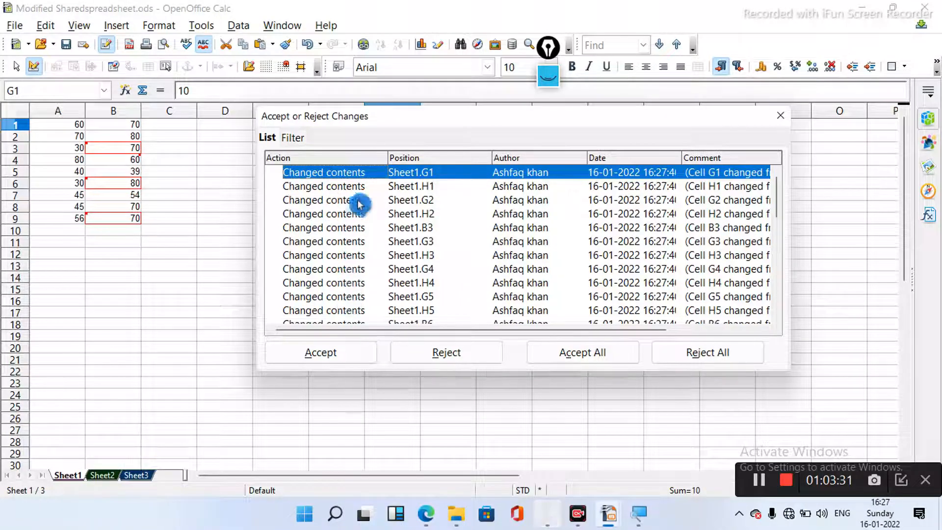
- Accept changes to G1, G2, B3, H3, reject H1, H2, G3, G4, then accept all the rest
{"action": "left_click", "coordinate": [332, 352]}
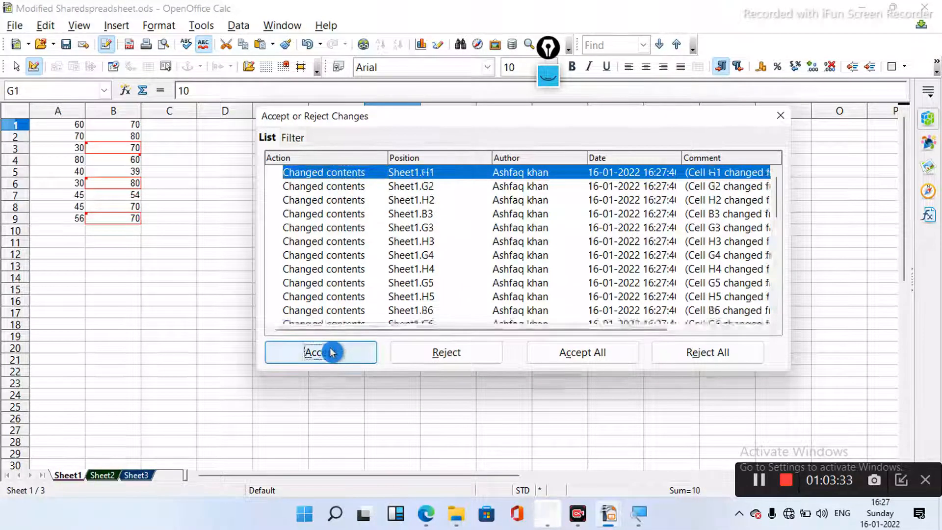
{"action": "left_click", "coordinate": [431, 359]}
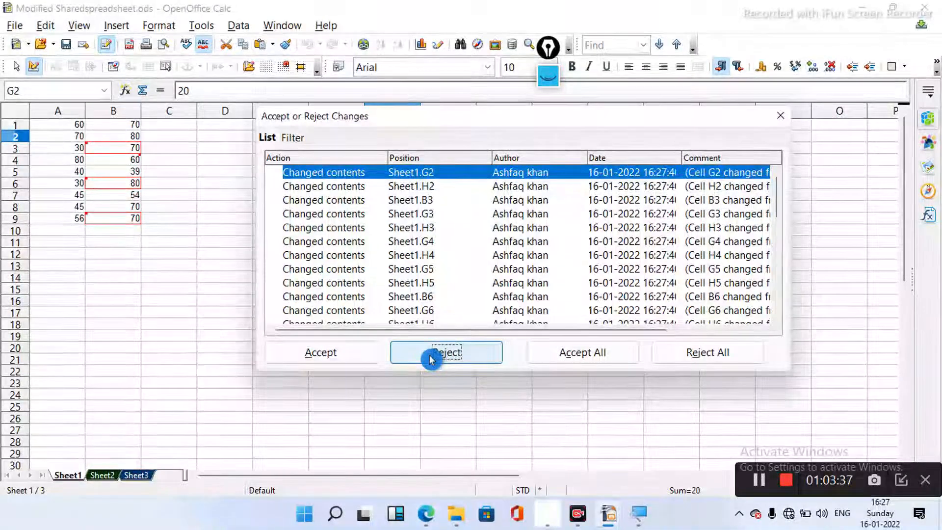
{"action": "left_click", "coordinate": [353, 353]}
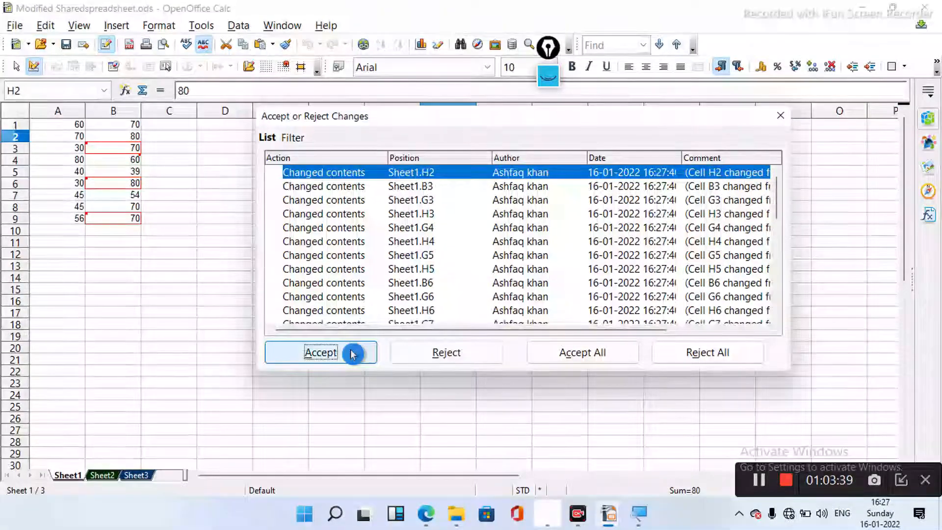
{"action": "left_click", "coordinate": [422, 363]}
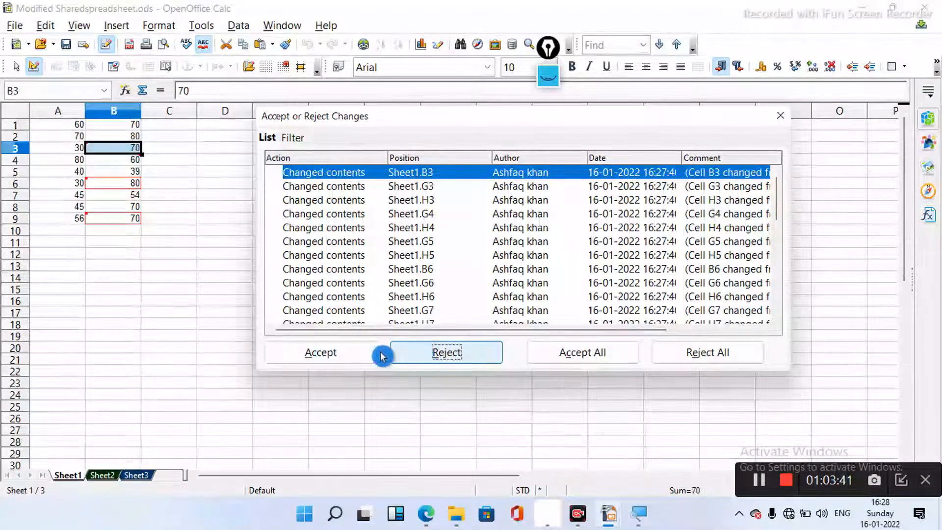
{"action": "left_click", "coordinate": [330, 353]}
{"action": "left_click", "coordinate": [425, 359]}
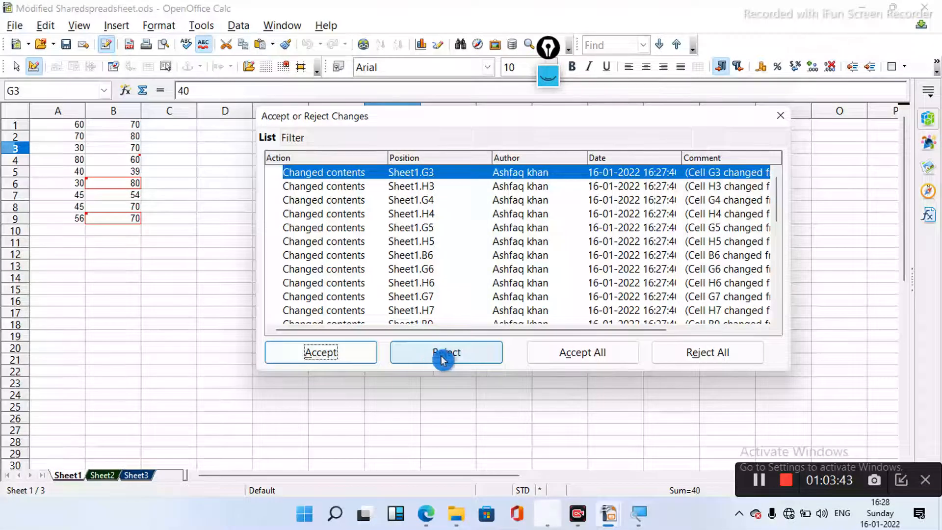
{"action": "left_click", "coordinate": [327, 359]}
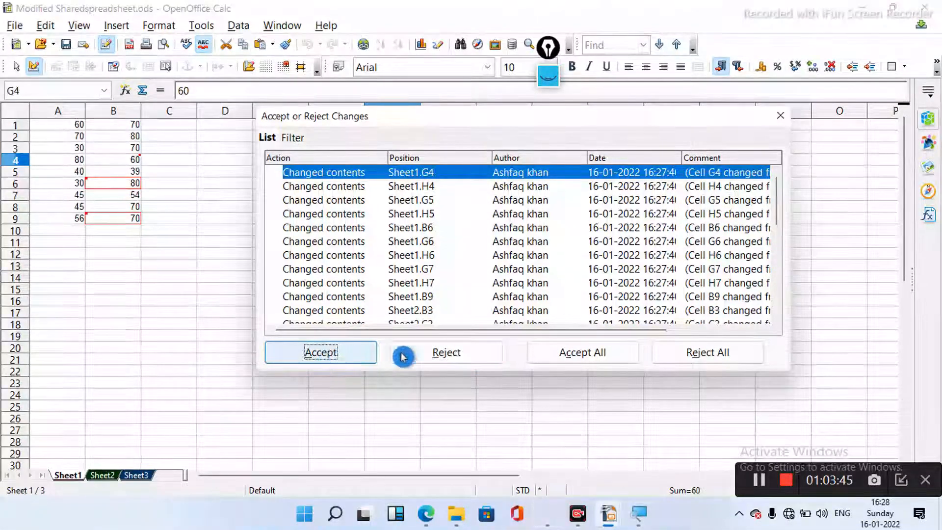
{"action": "left_click", "coordinate": [438, 353]}
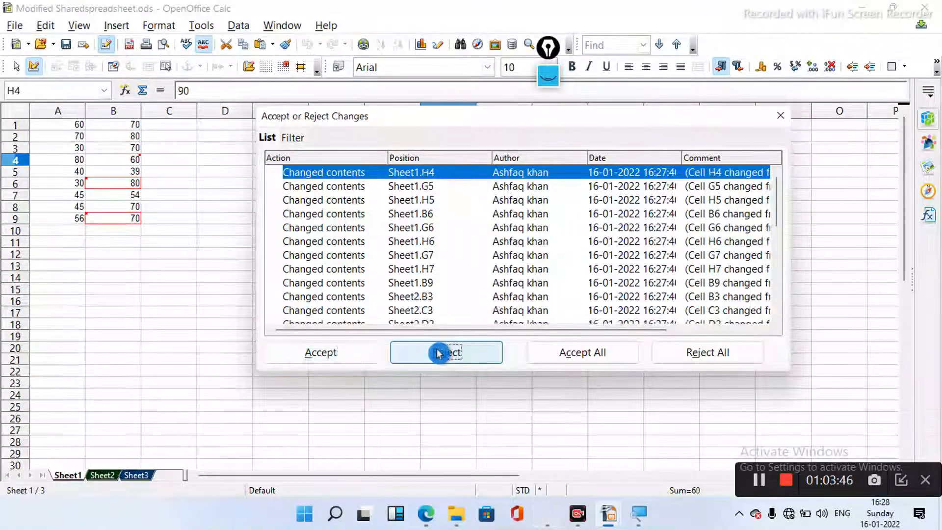
{"action": "left_click", "coordinate": [583, 355]}
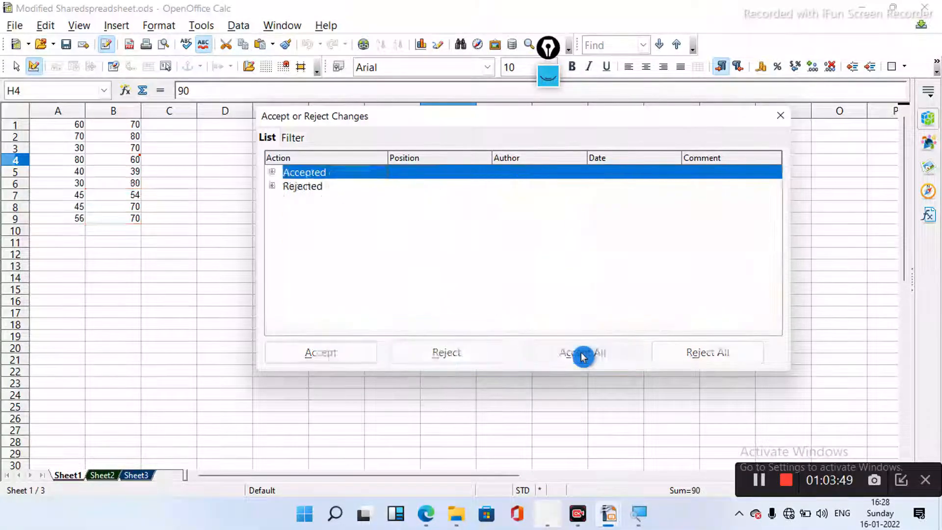